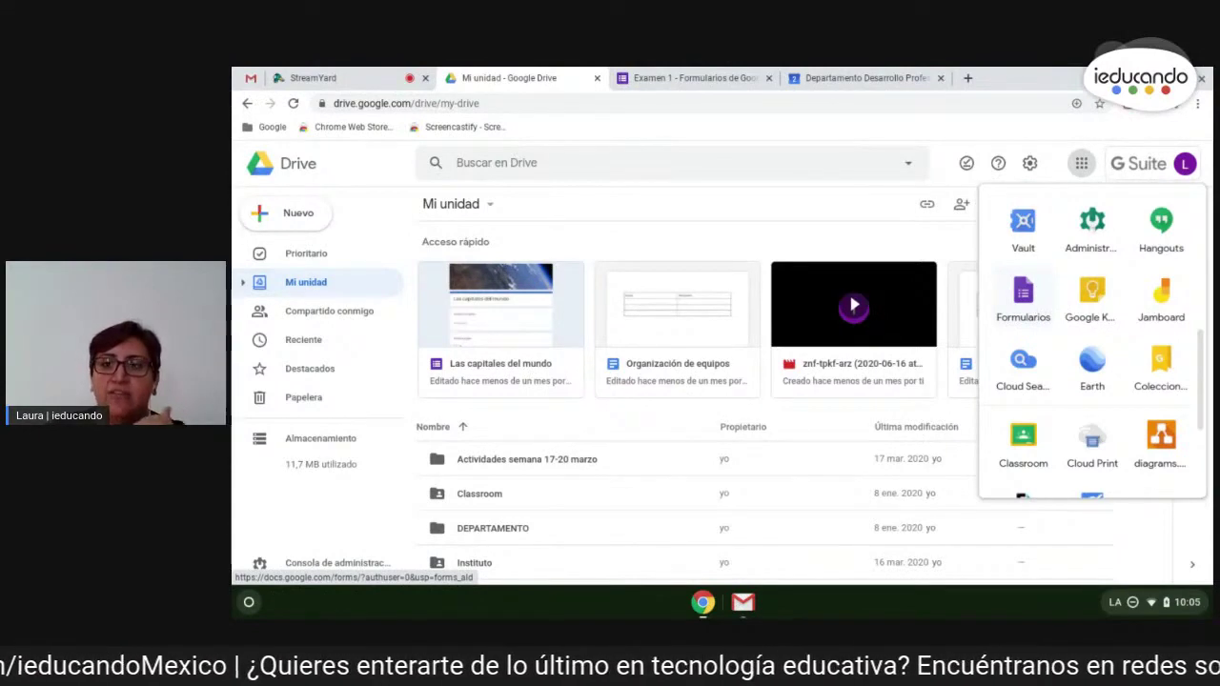
- Open Google Forms from the apps launcher and browse its start page
click(1026, 305)
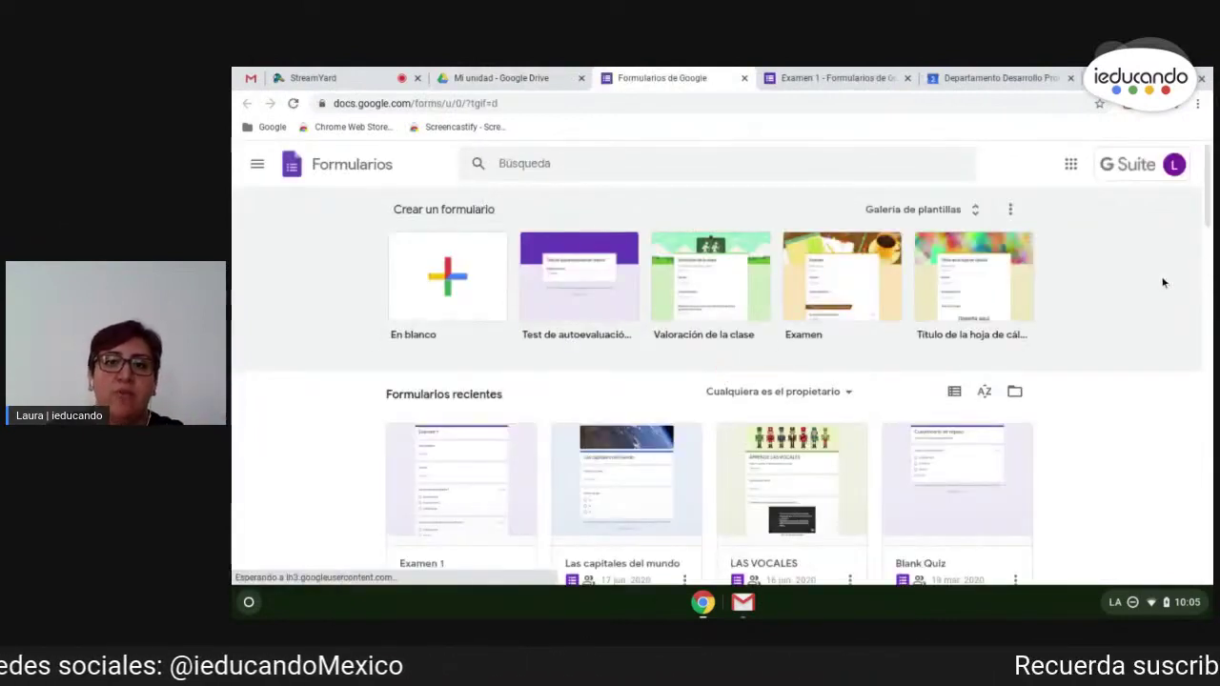
scroll(1163, 282, down, 1)
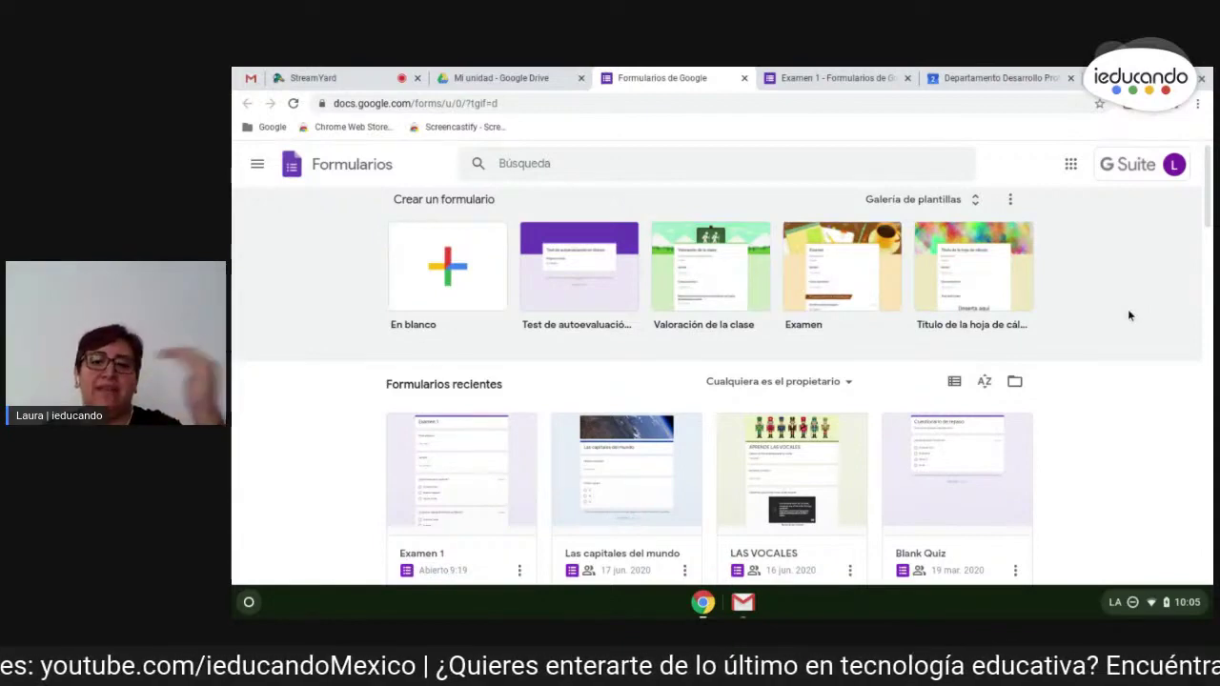
scroll(1129, 315, down, 2)
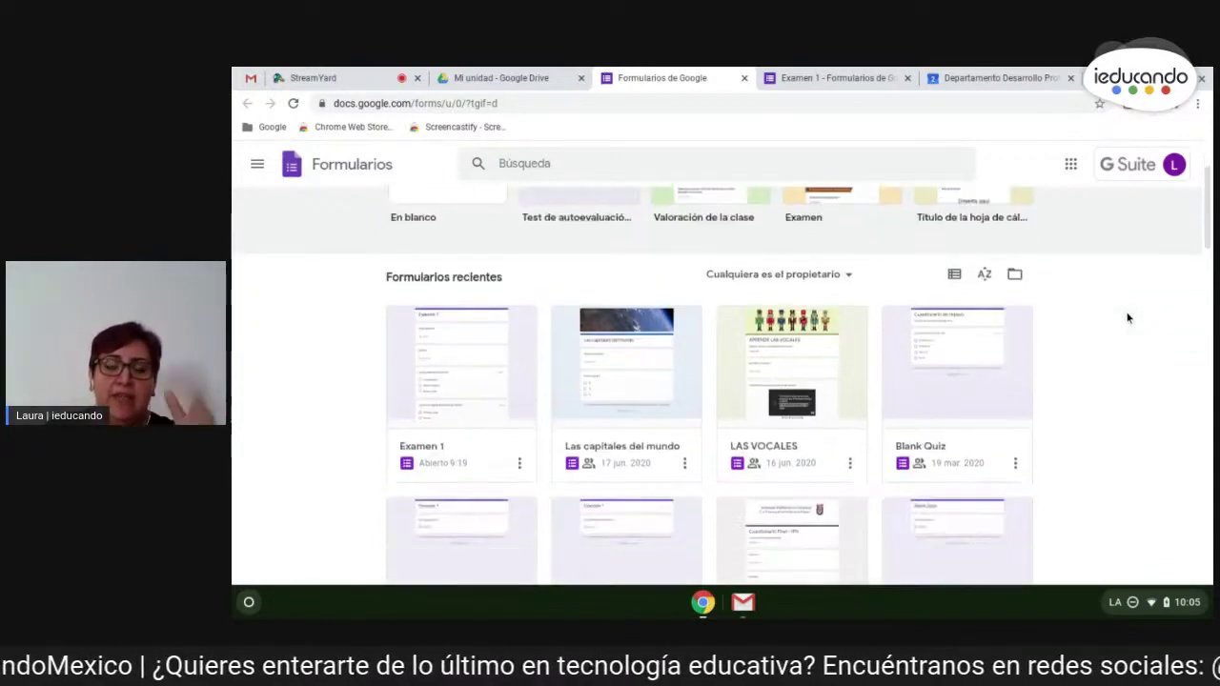
scroll(1128, 317, up, 3)
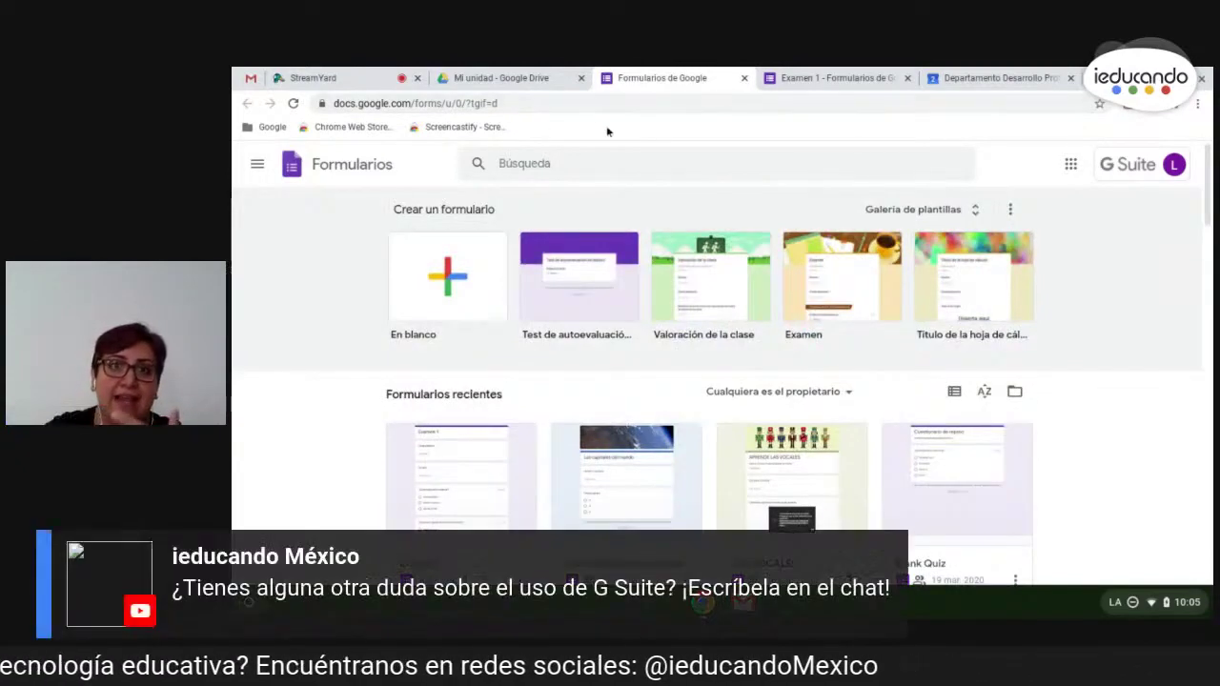
- Load forms.google.com, then switch to the Examen 1 form editor
click(603, 105)
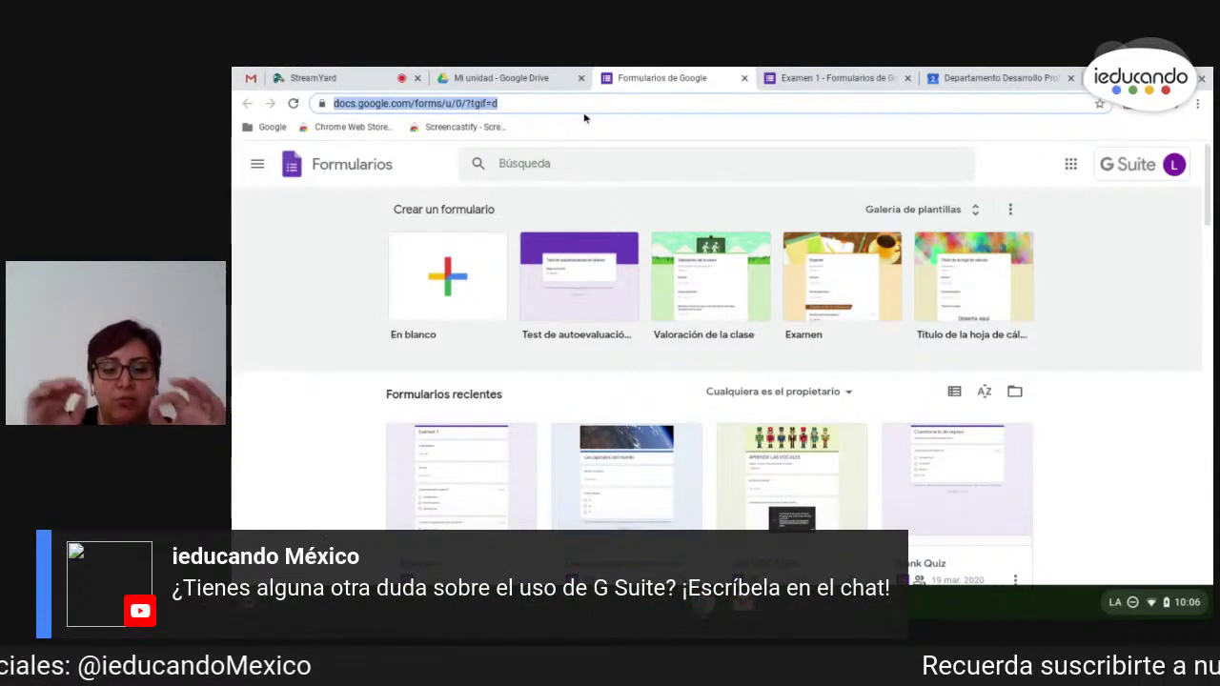
text(forms.google.com)
key(Return)
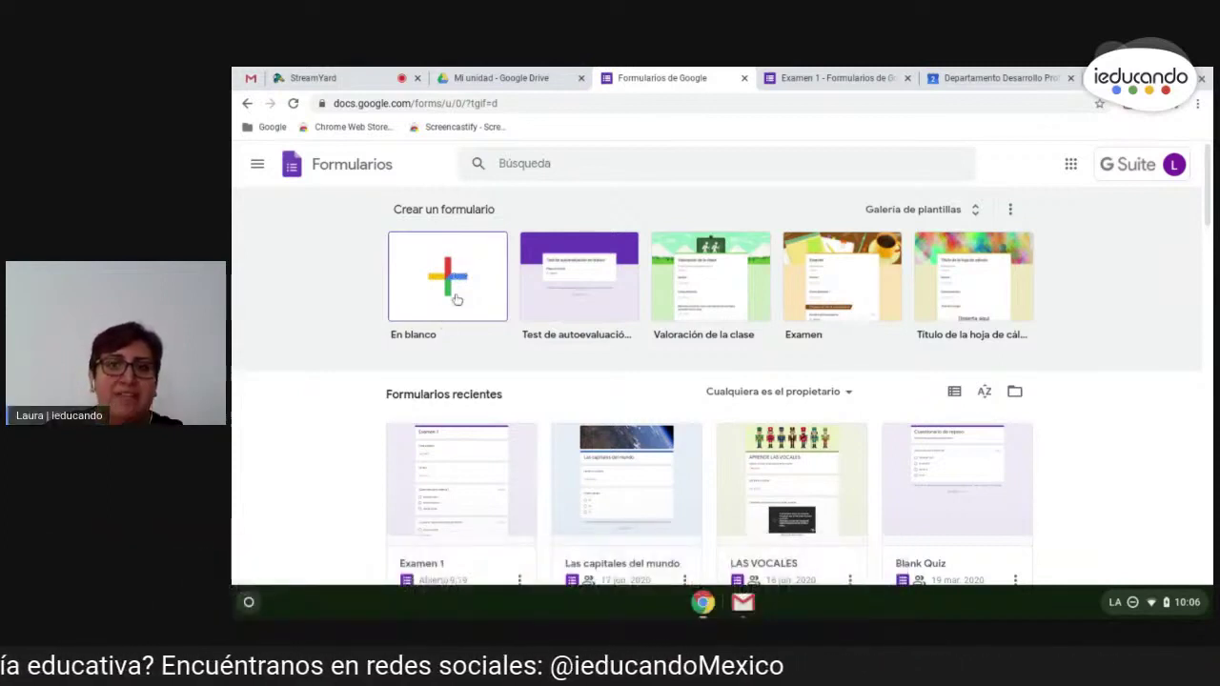
click(801, 79)
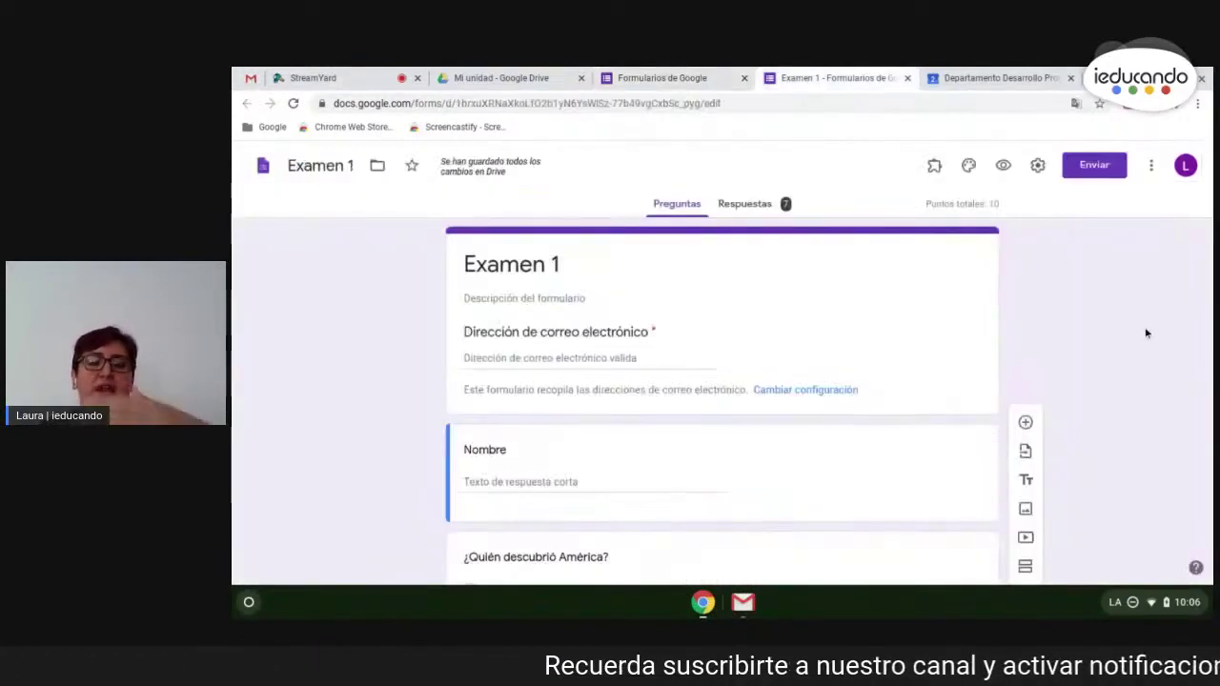
- Check the Examen 1 title, then open the Nombre question for editing
scroll(1145, 327, down, 1)
scroll(1143, 333, up, 1)
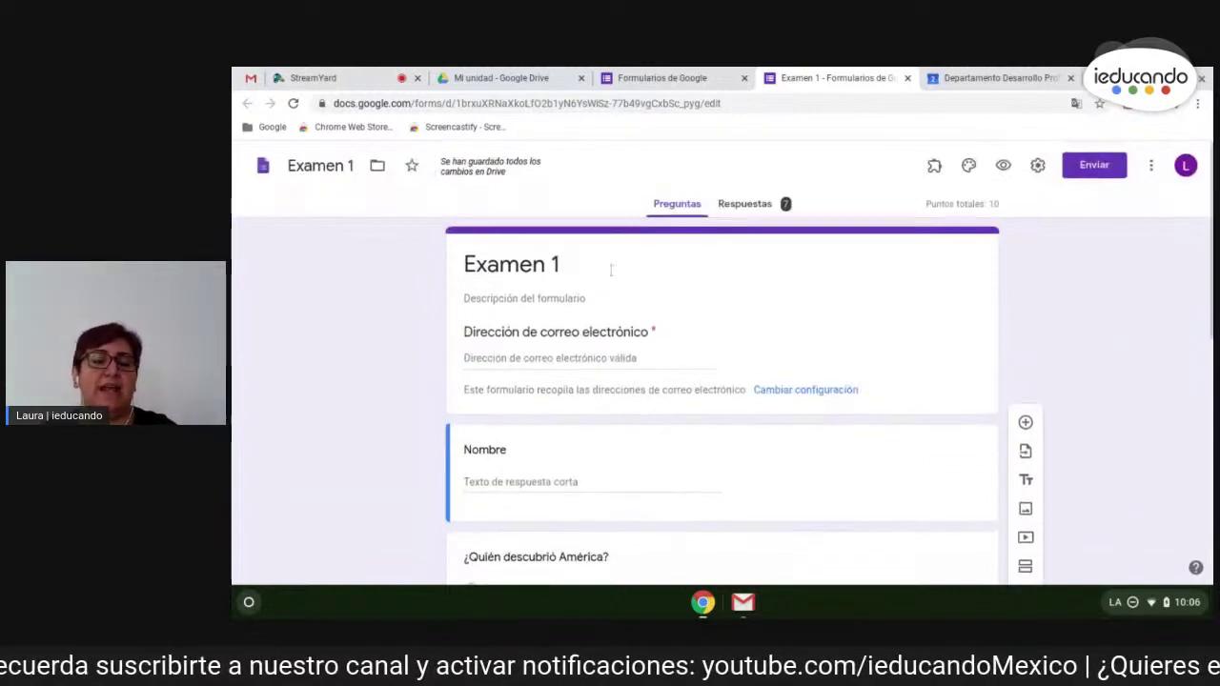
click(644, 262)
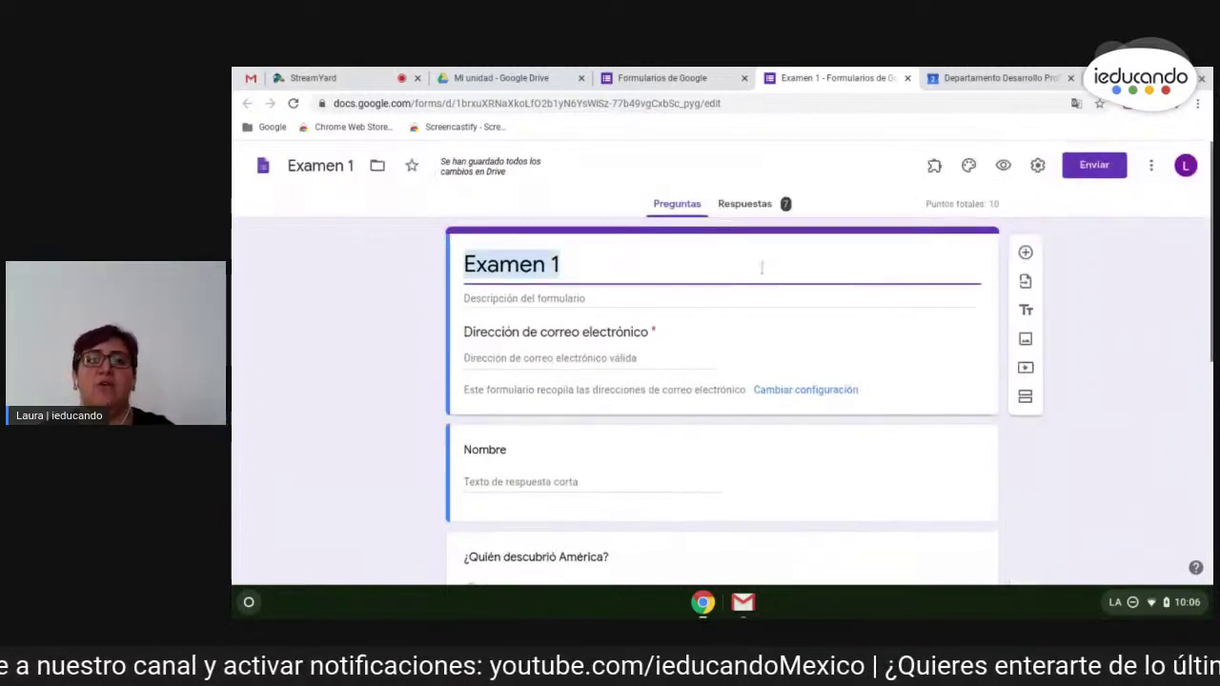
click(587, 266)
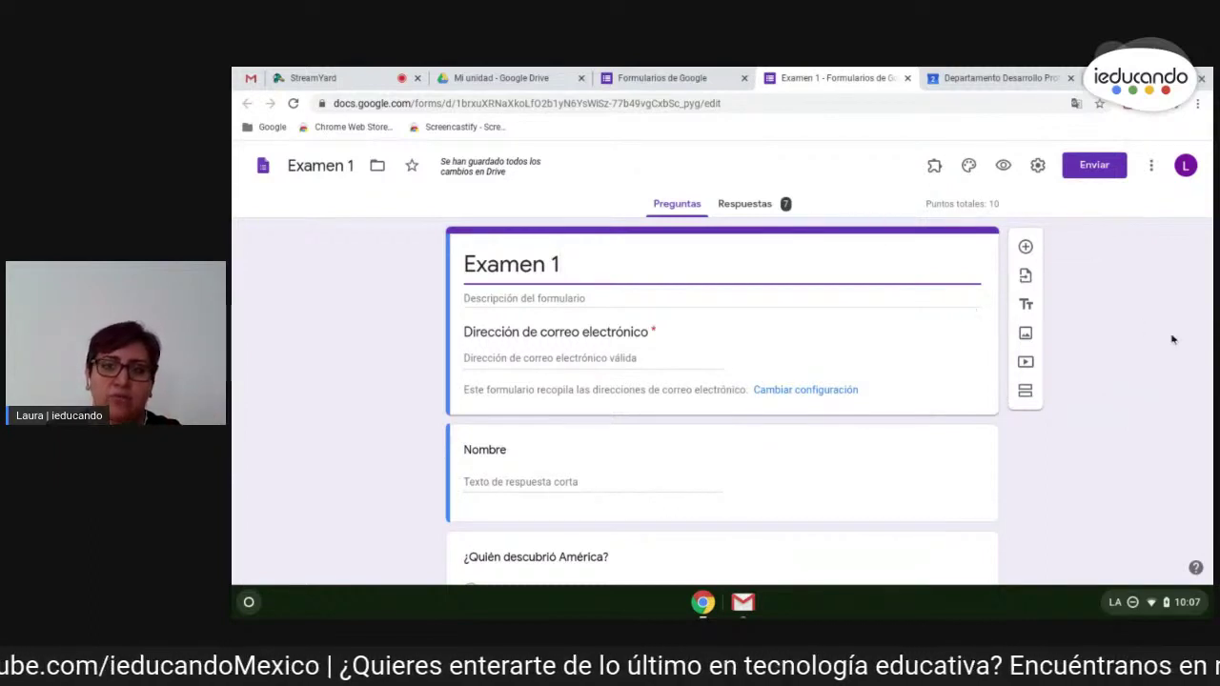
scroll(1099, 391, down, 3)
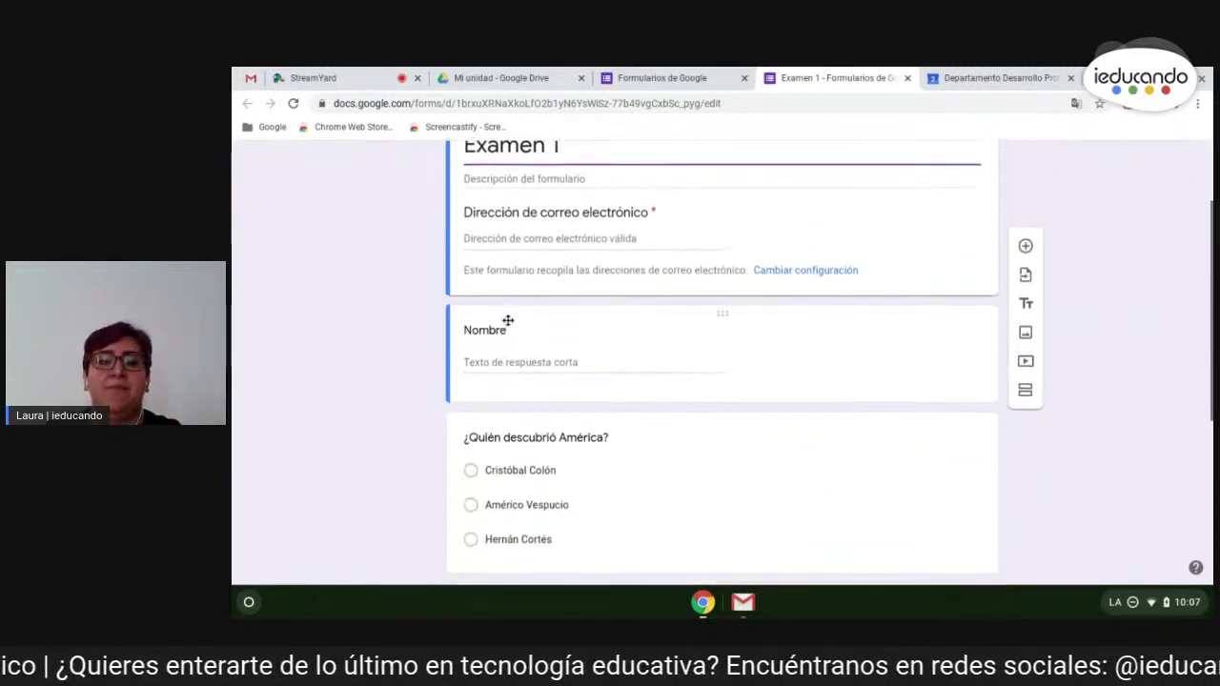
click(592, 321)
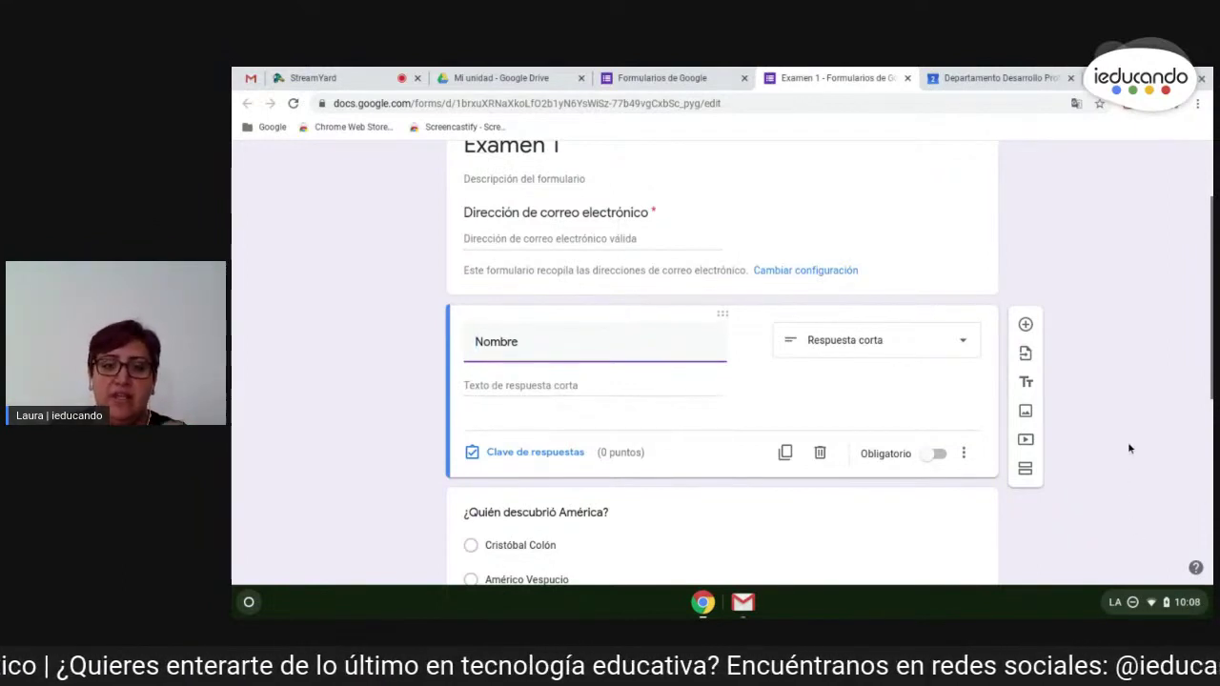
- Scroll below Nombre to the ¿Quién descubrió América? multiple-choice question
scroll(582, 448, down, 1)
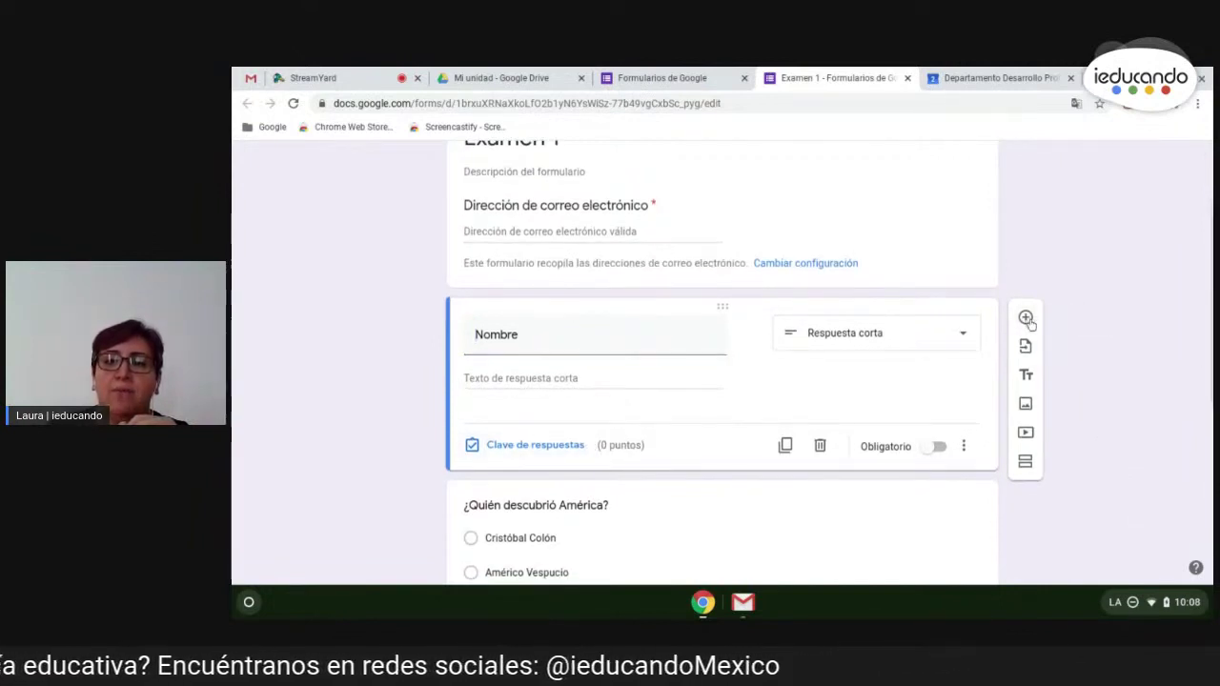
- Add a required Respuesta corta question '¿Cuál es tu color favorito' after Nombre
click(1027, 319)
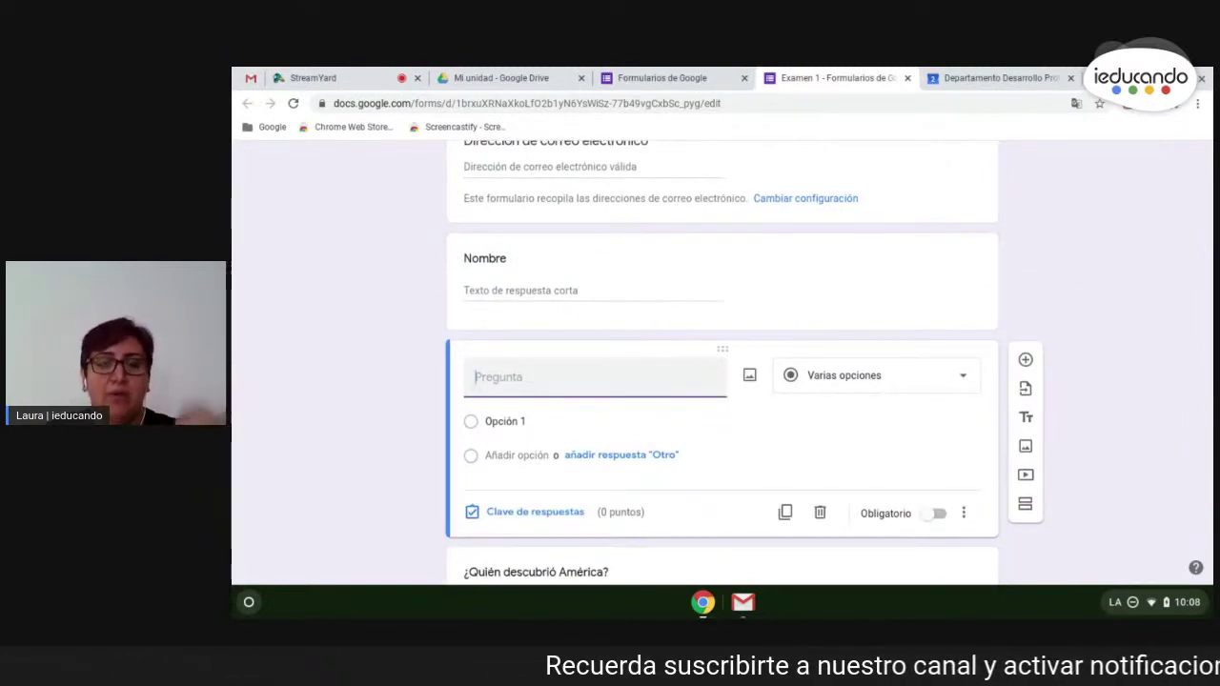
text(¿)
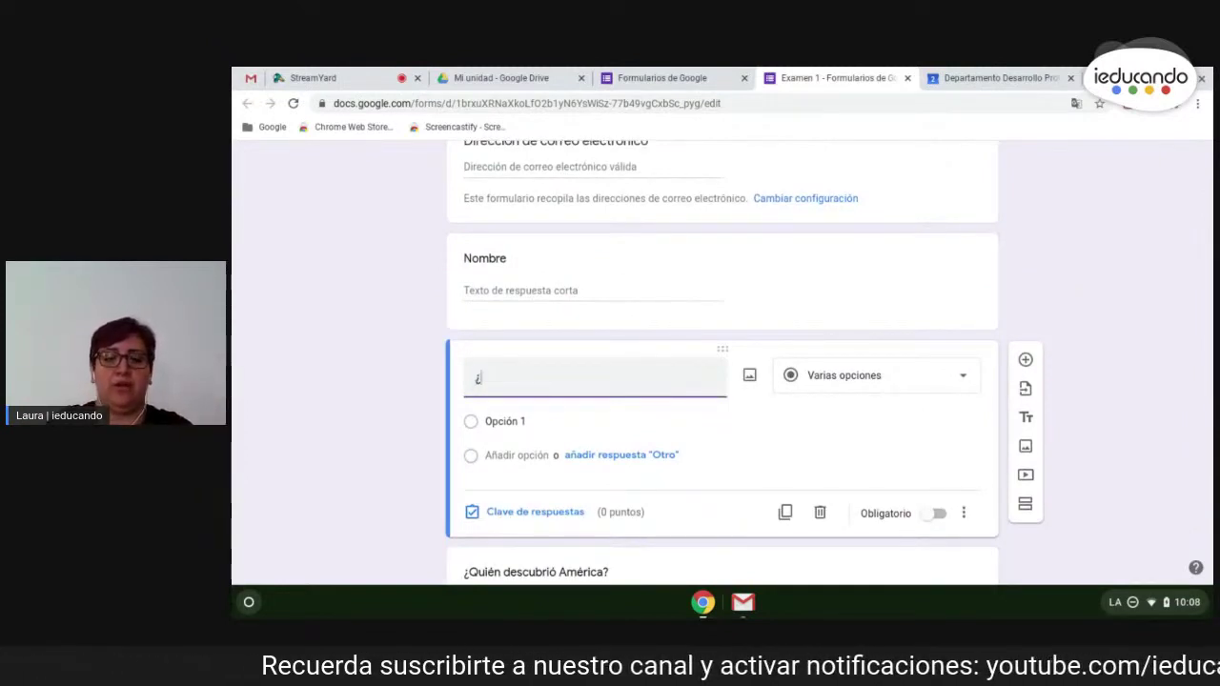
text(Cuál es tu color favorito?)
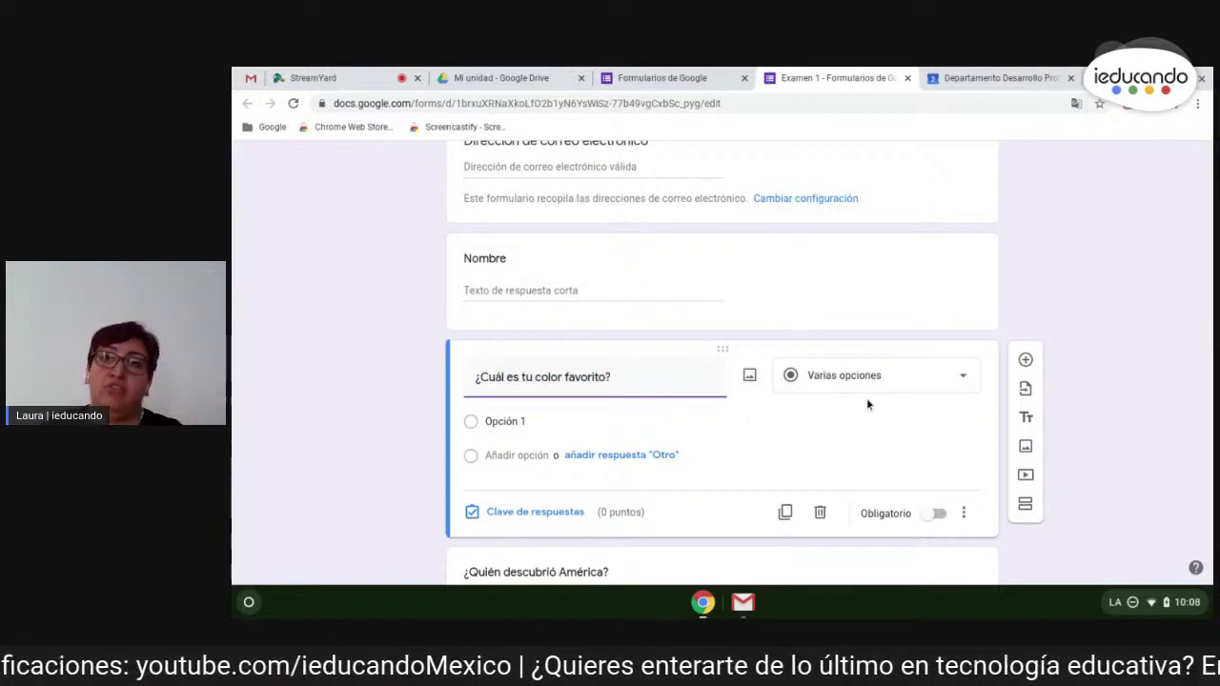
click(819, 381)
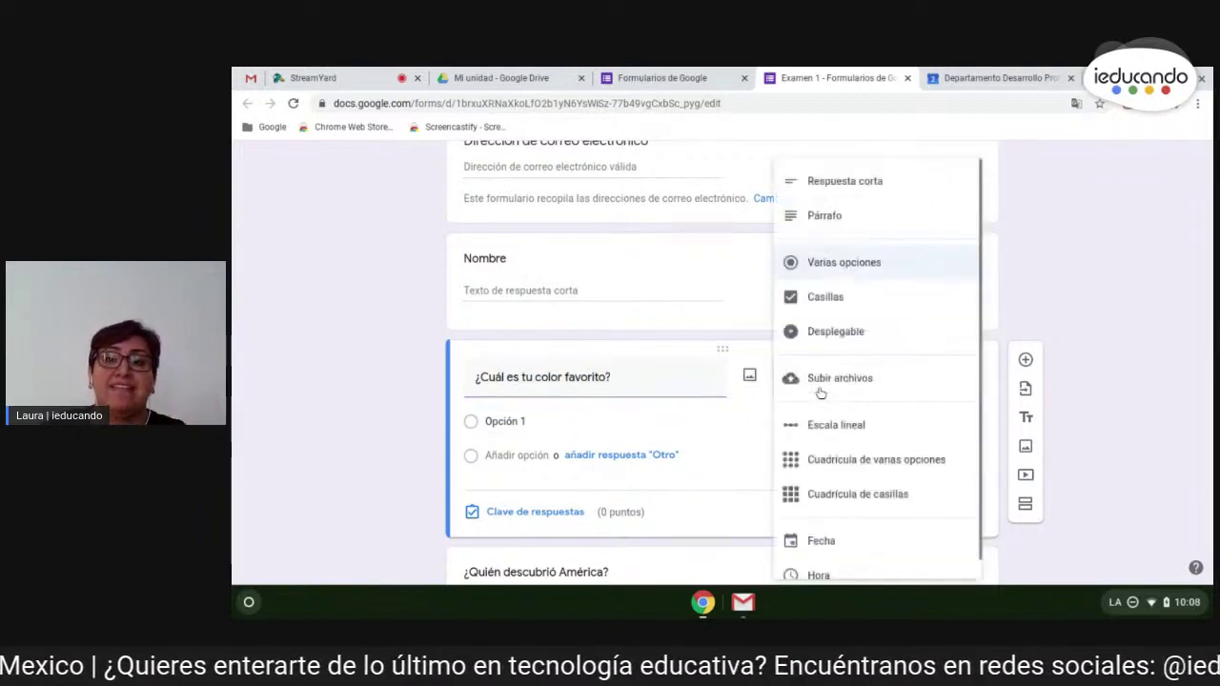
click(887, 181)
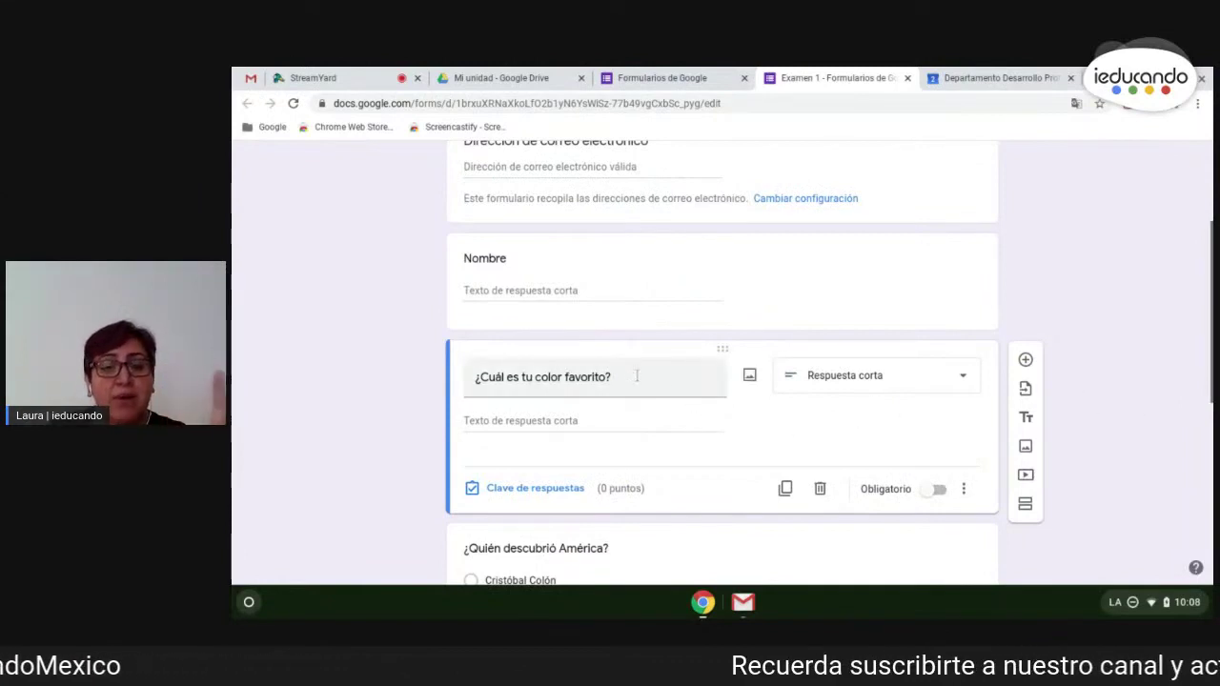
scroll(705, 410, down, 1)
click(938, 461)
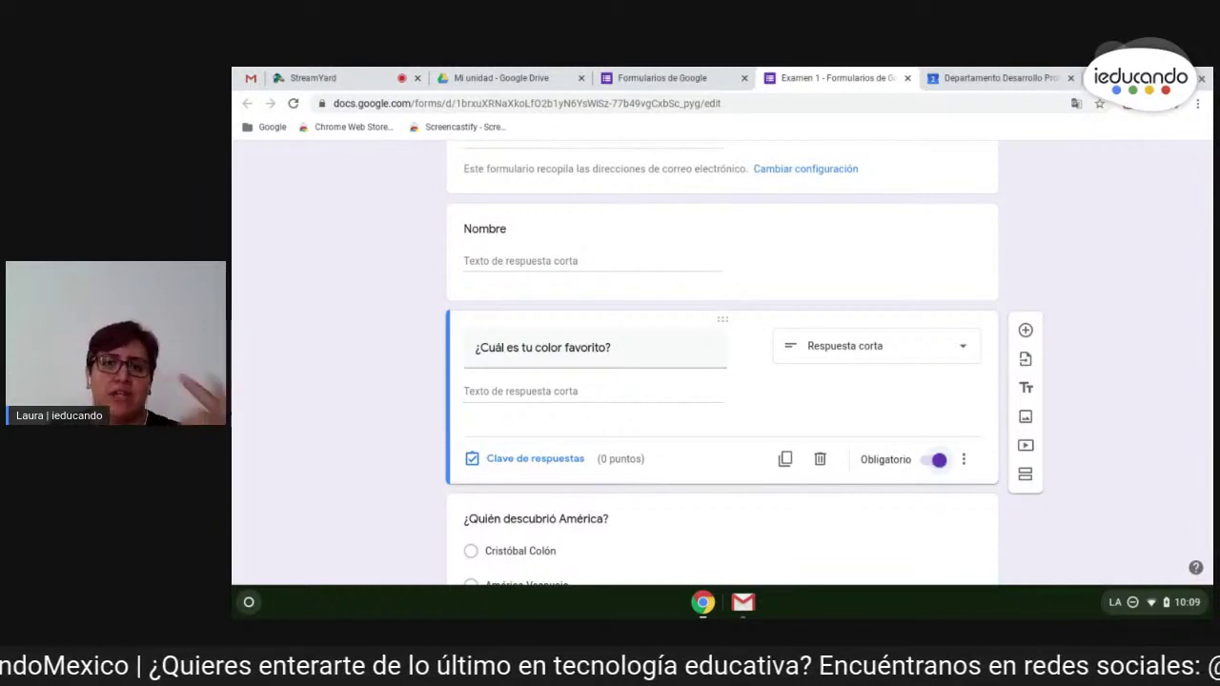
- Make the colour question optional and change its type to Desplegable
click(938, 460)
click(874, 350)
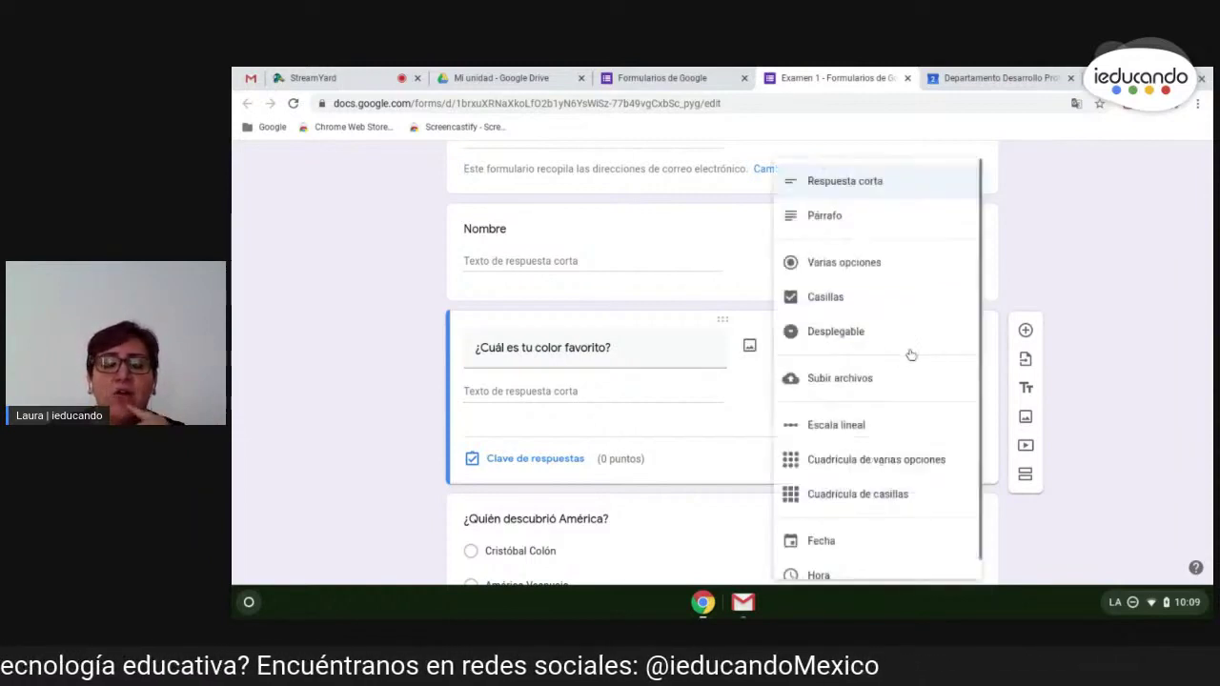
click(743, 413)
click(938, 350)
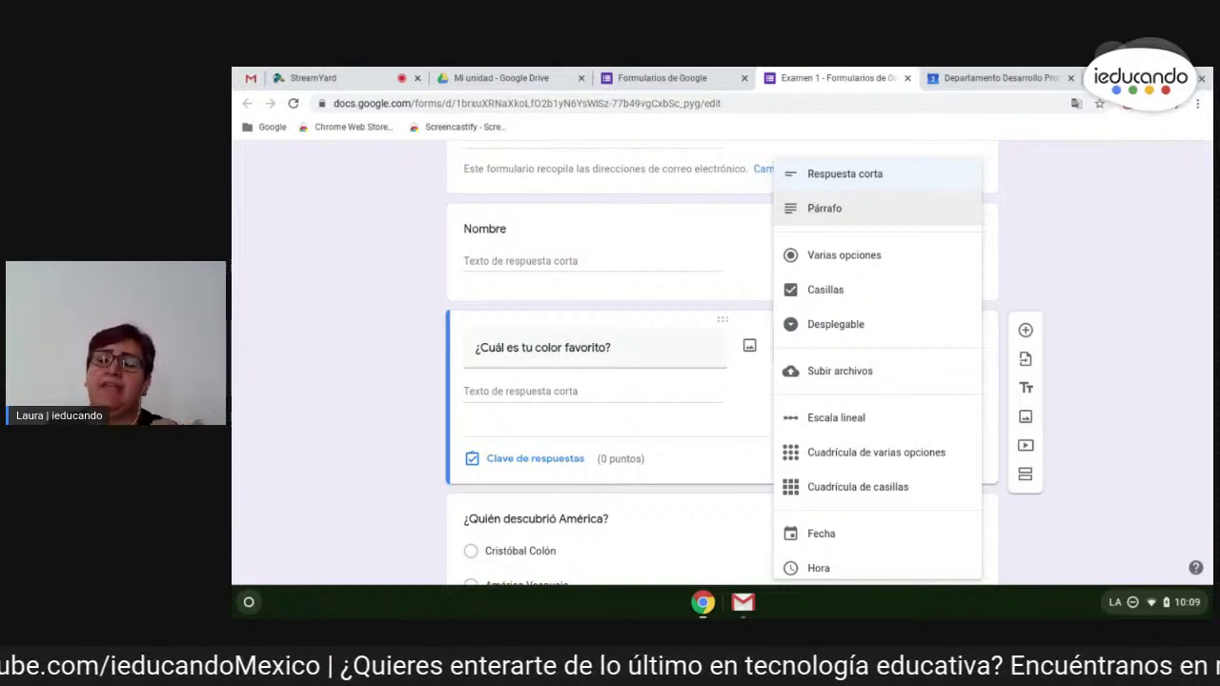
scroll(857, 270, down, 1)
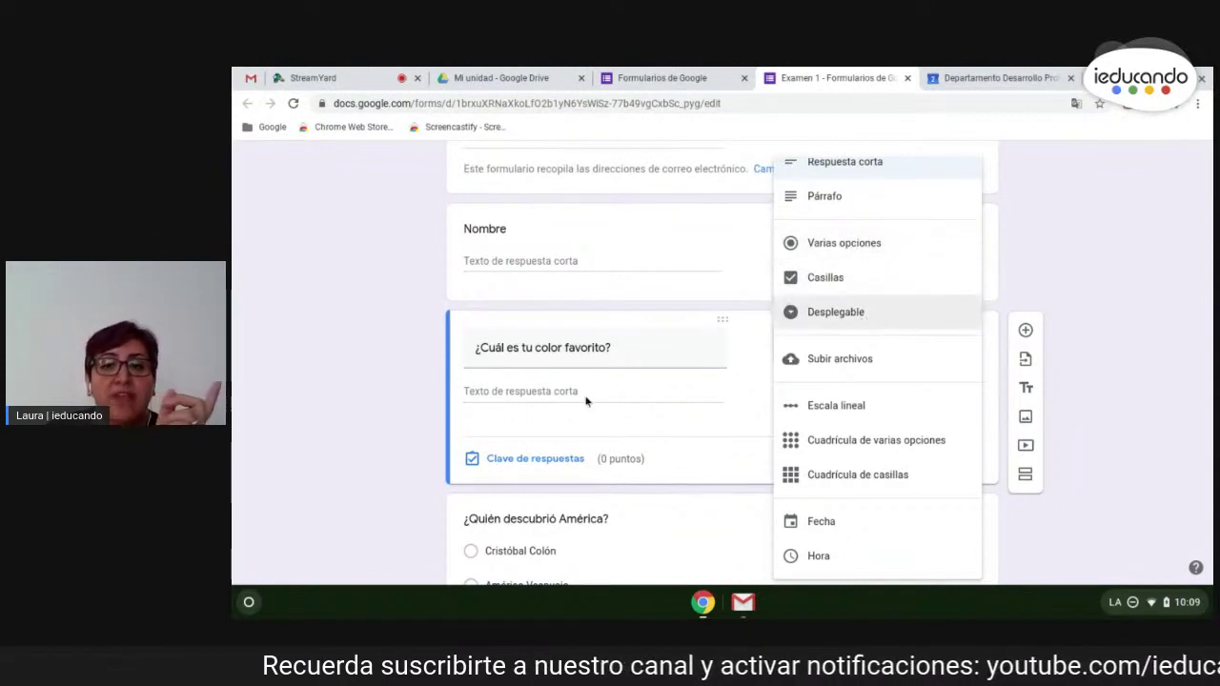
click(811, 314)
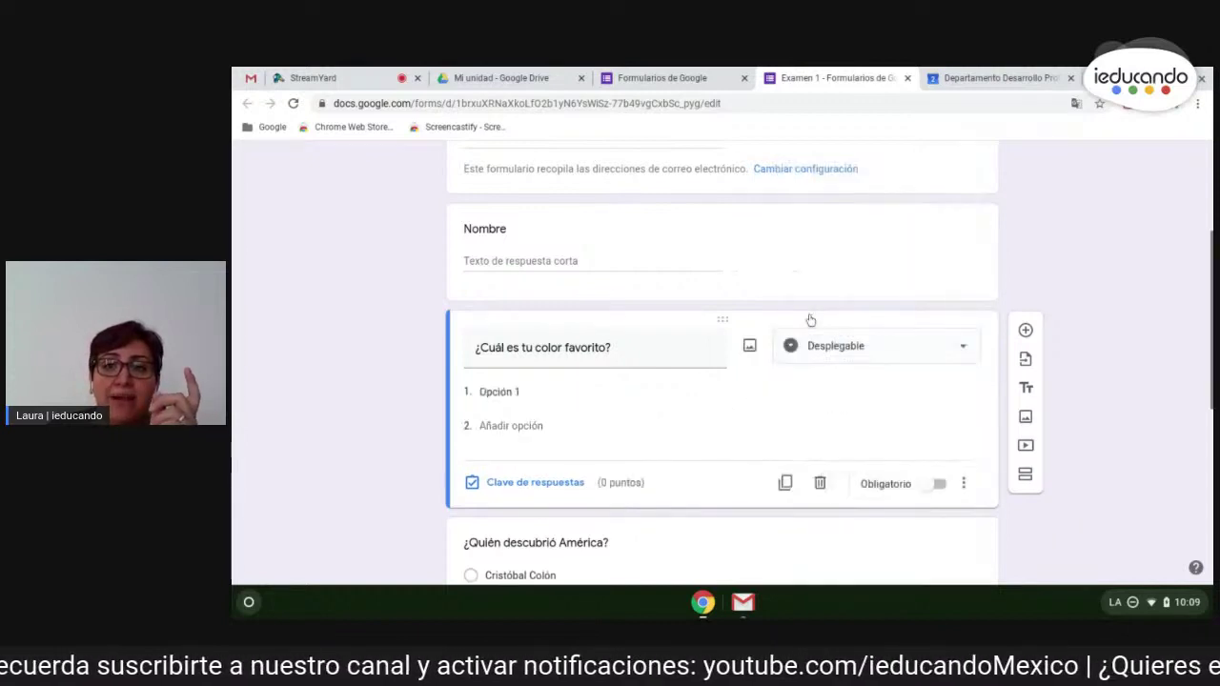
- Change the colour question's type from Desplegable to Subir archivos
click(837, 356)
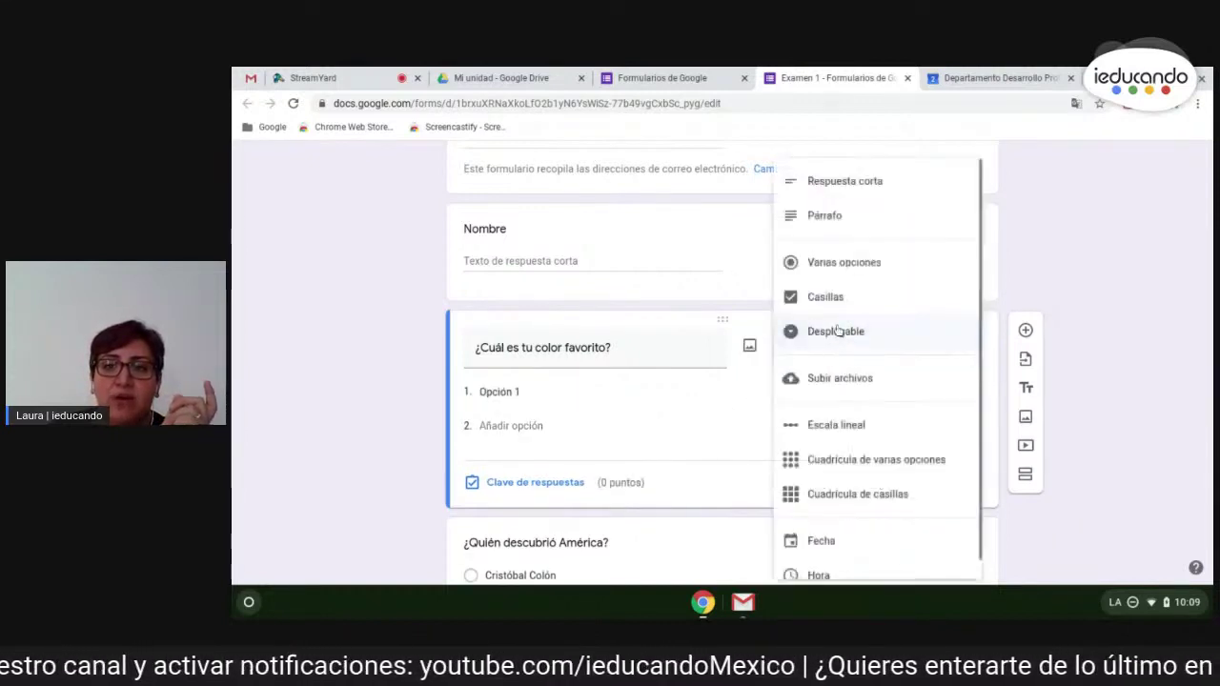
click(838, 329)
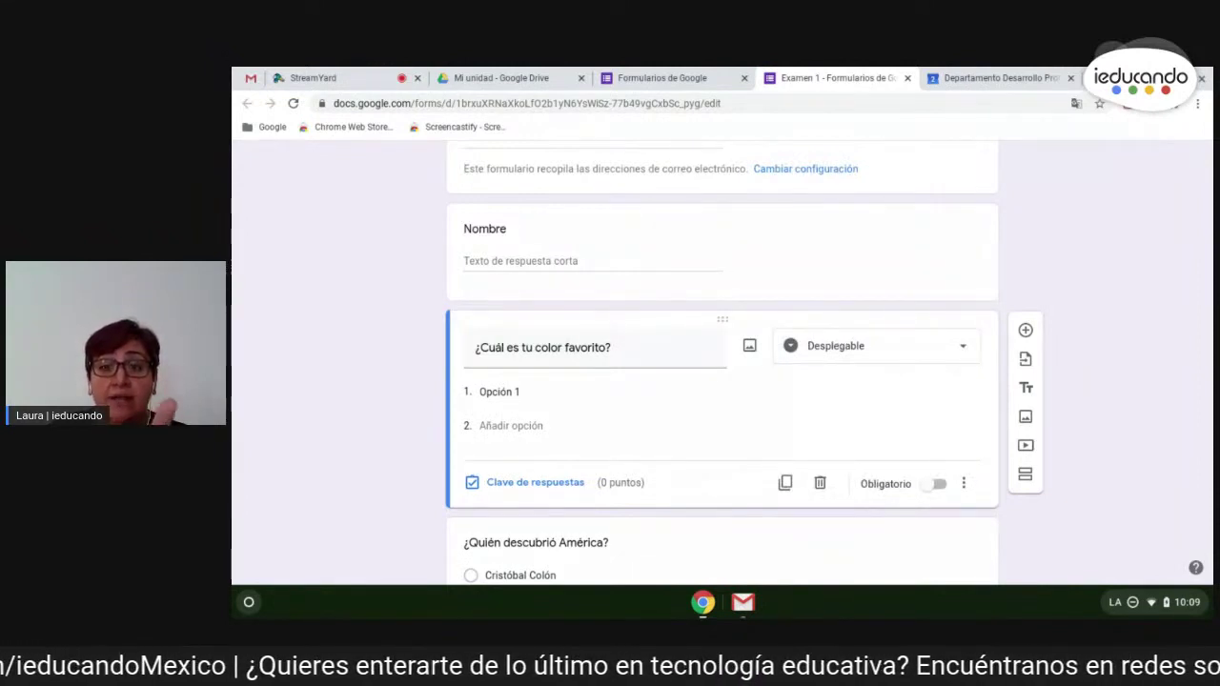
click(843, 345)
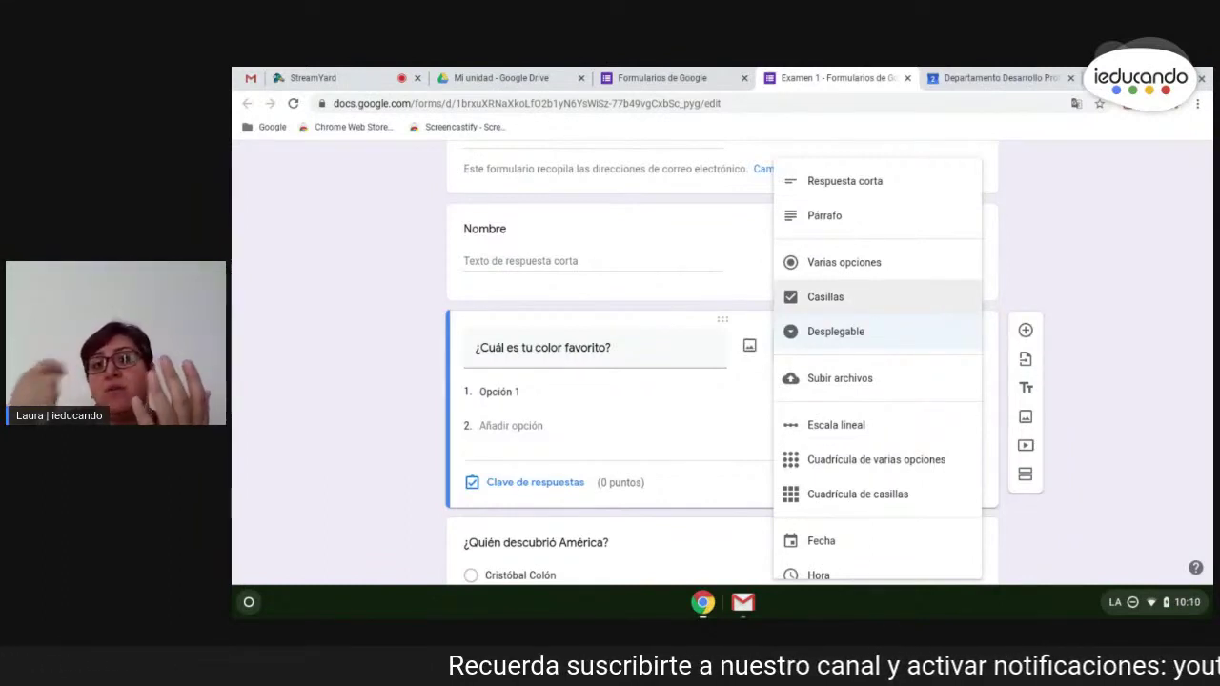
scroll(872, 387, down, 1)
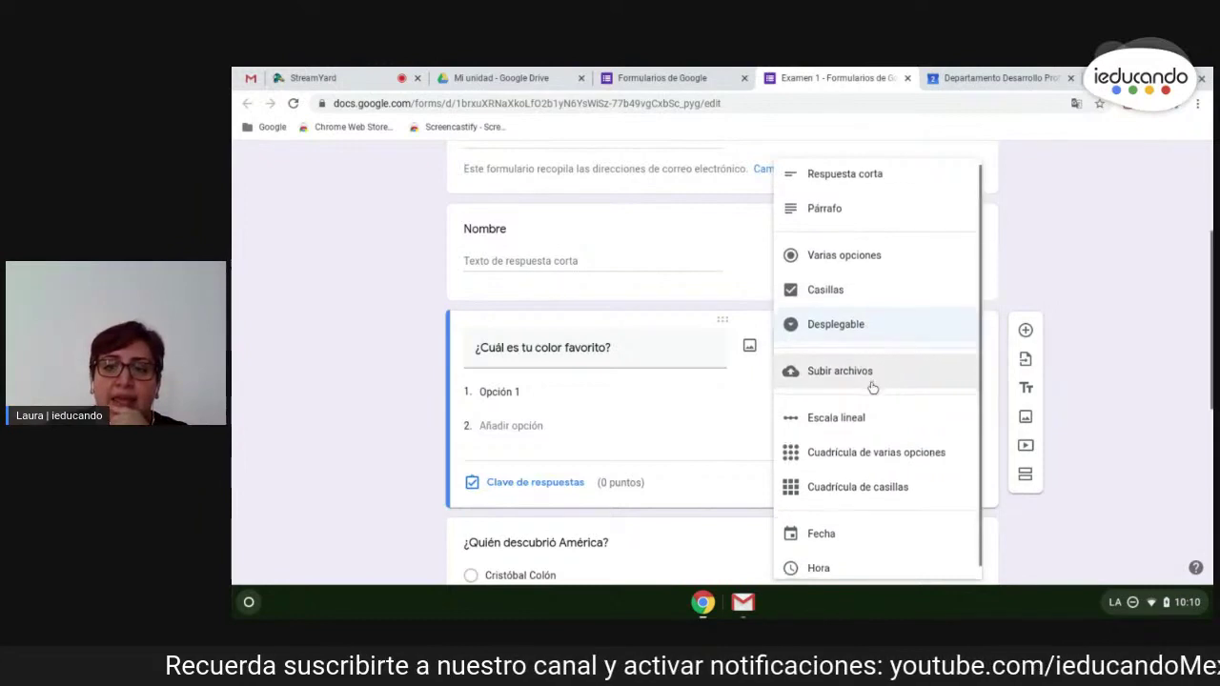
scroll(886, 374, down, 1)
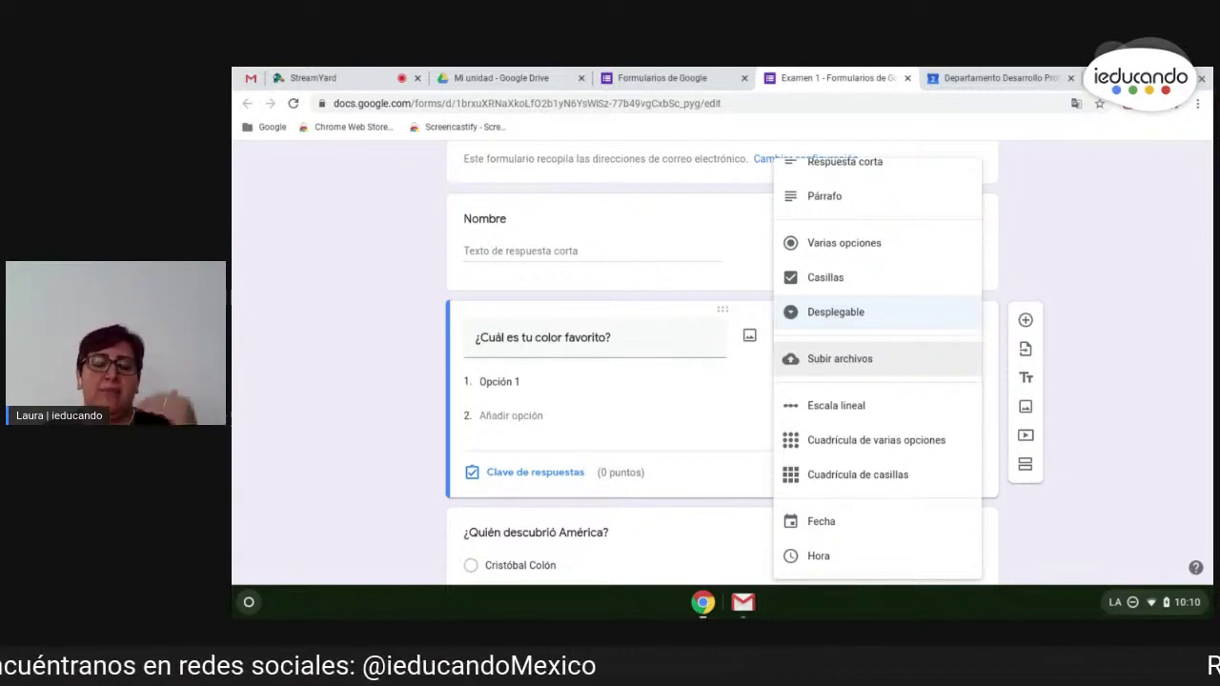
click(886, 363)
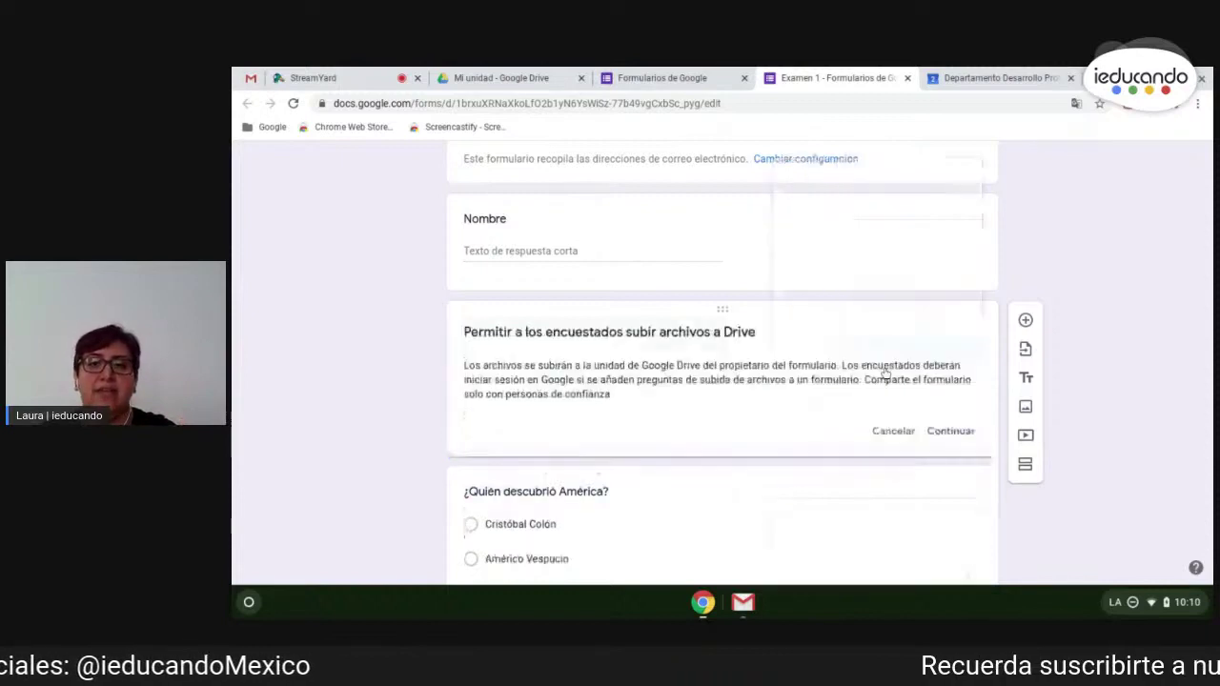
- Confirm Drive uploads and keep the maximum file size at 10 MB
click(950, 432)
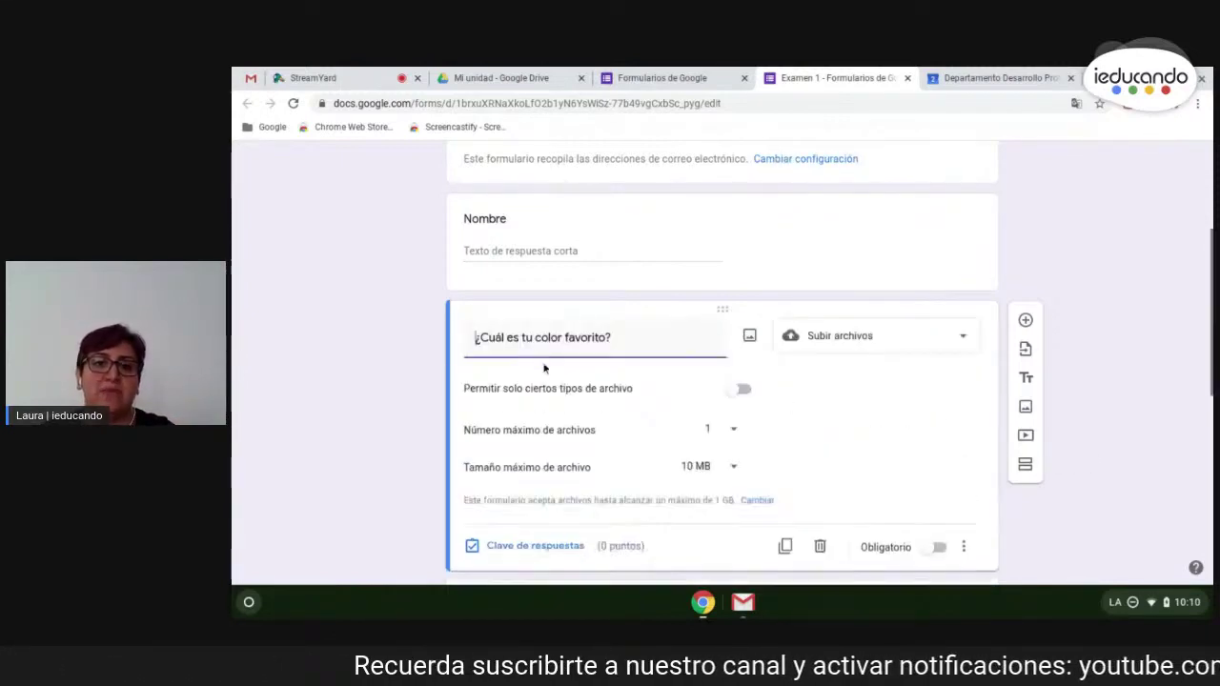
click(703, 467)
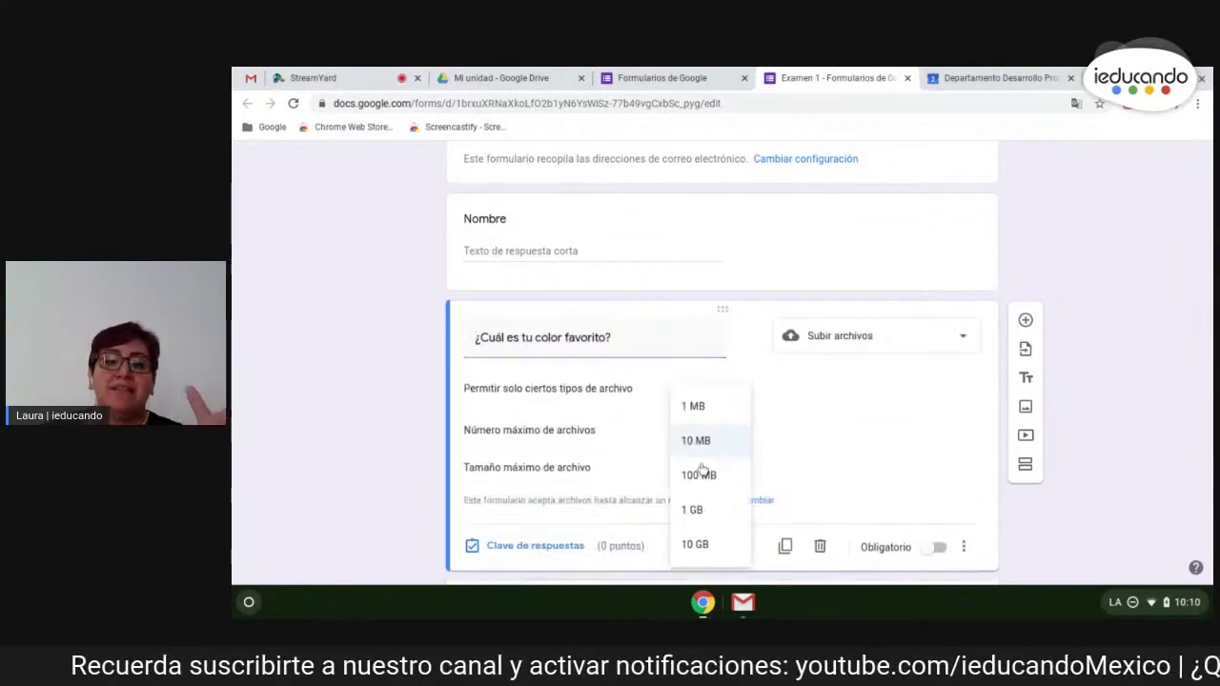
click(412, 475)
scroll(425, 447, down, 1)
- Allow any file type and keep the maximum number of files at 1
click(742, 358)
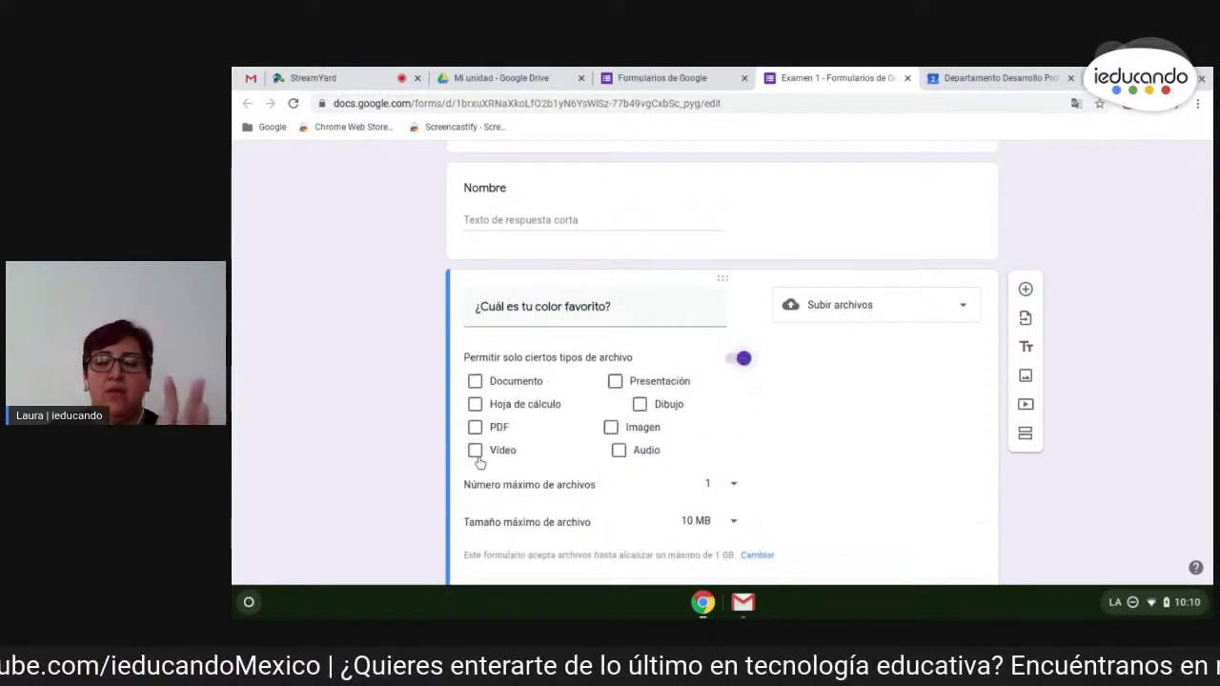
click(742, 358)
click(731, 405)
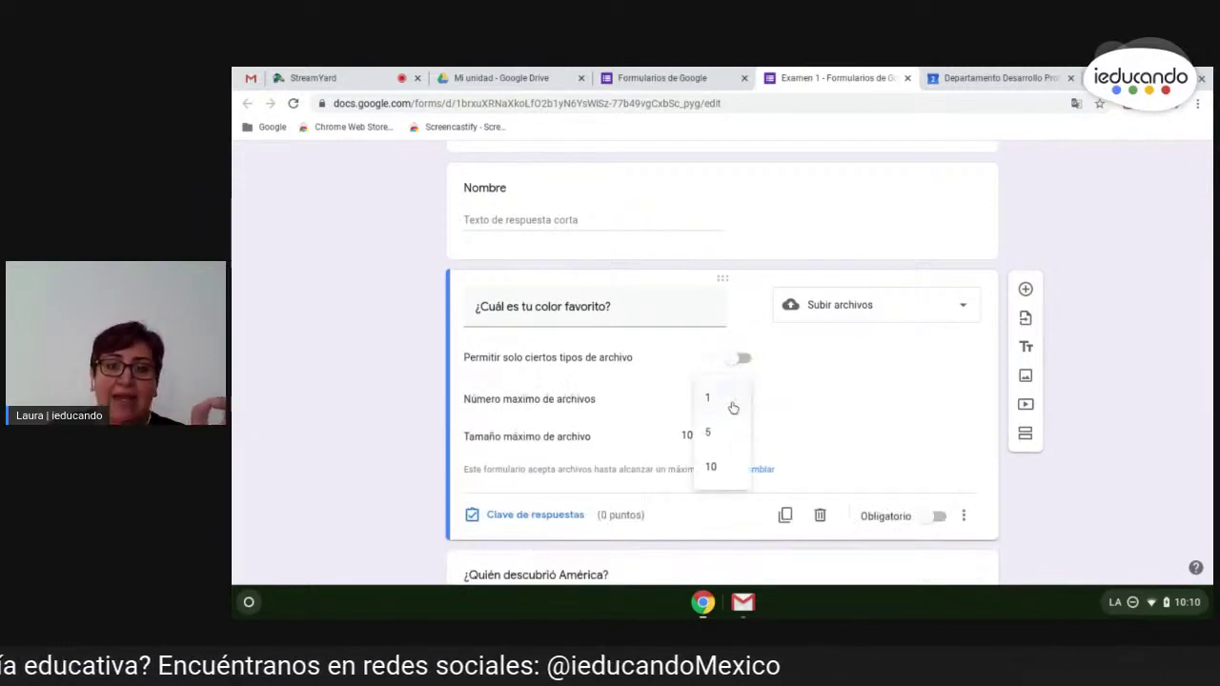
click(786, 403)
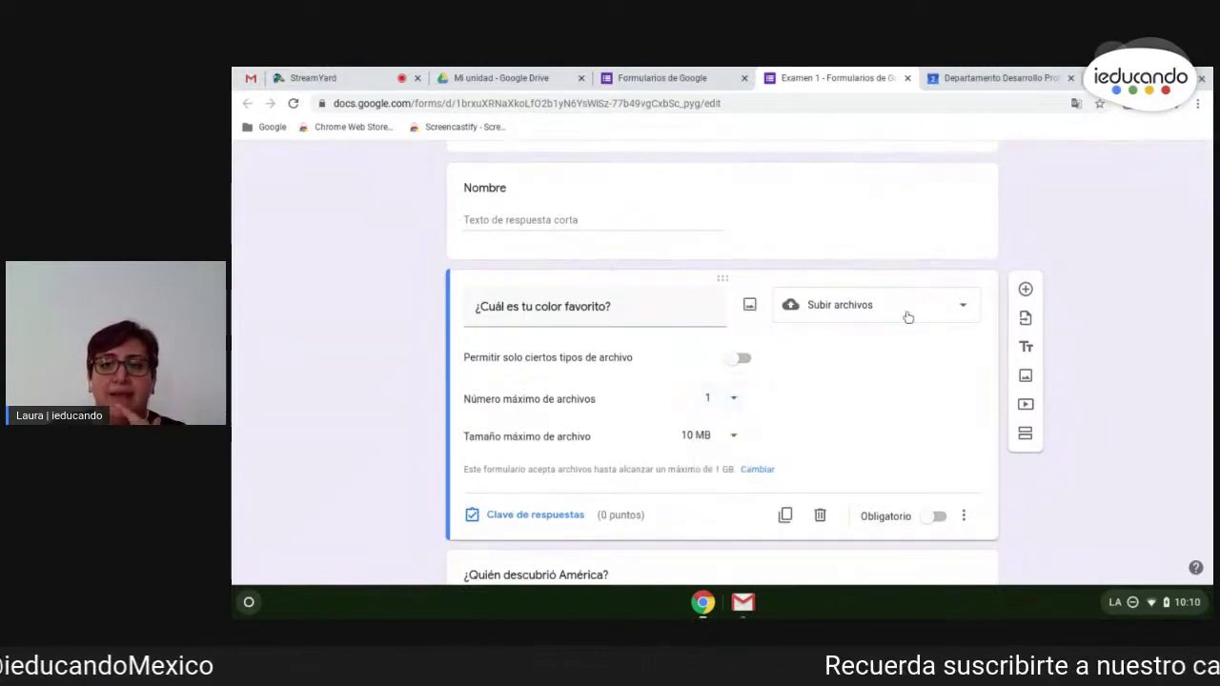
click(853, 307)
scroll(839, 404, down, 1)
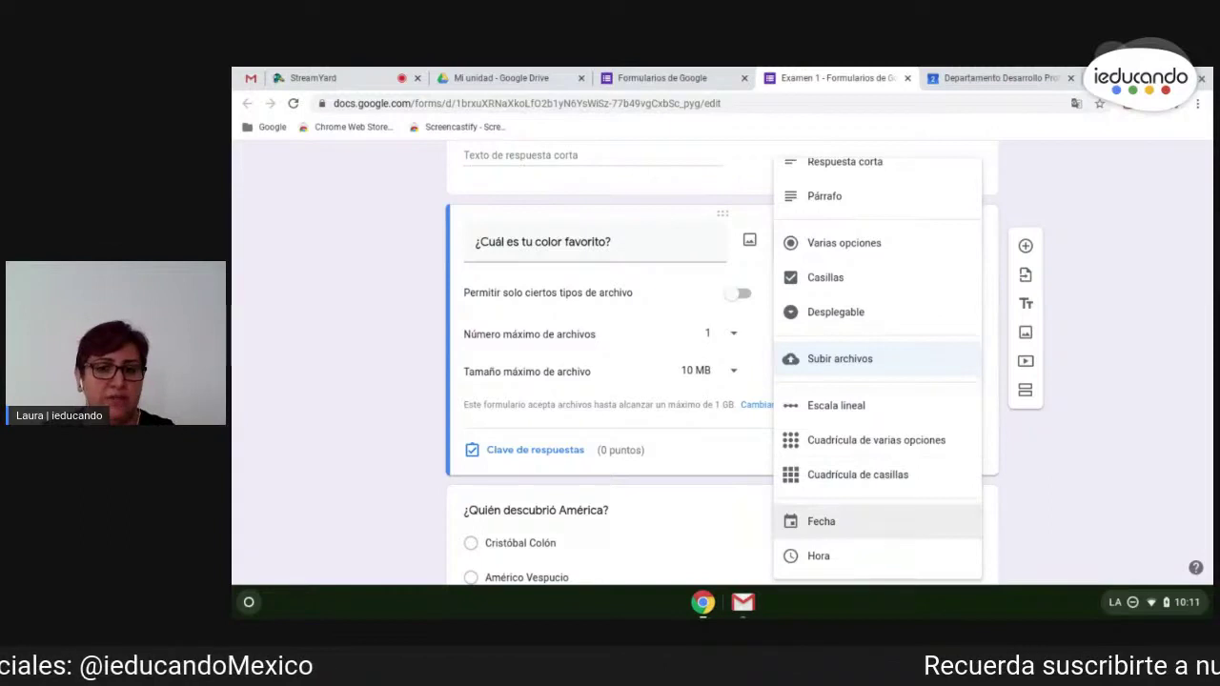
- Keep the file-upload type and open the Importar preguntas form picker
click(1077, 496)
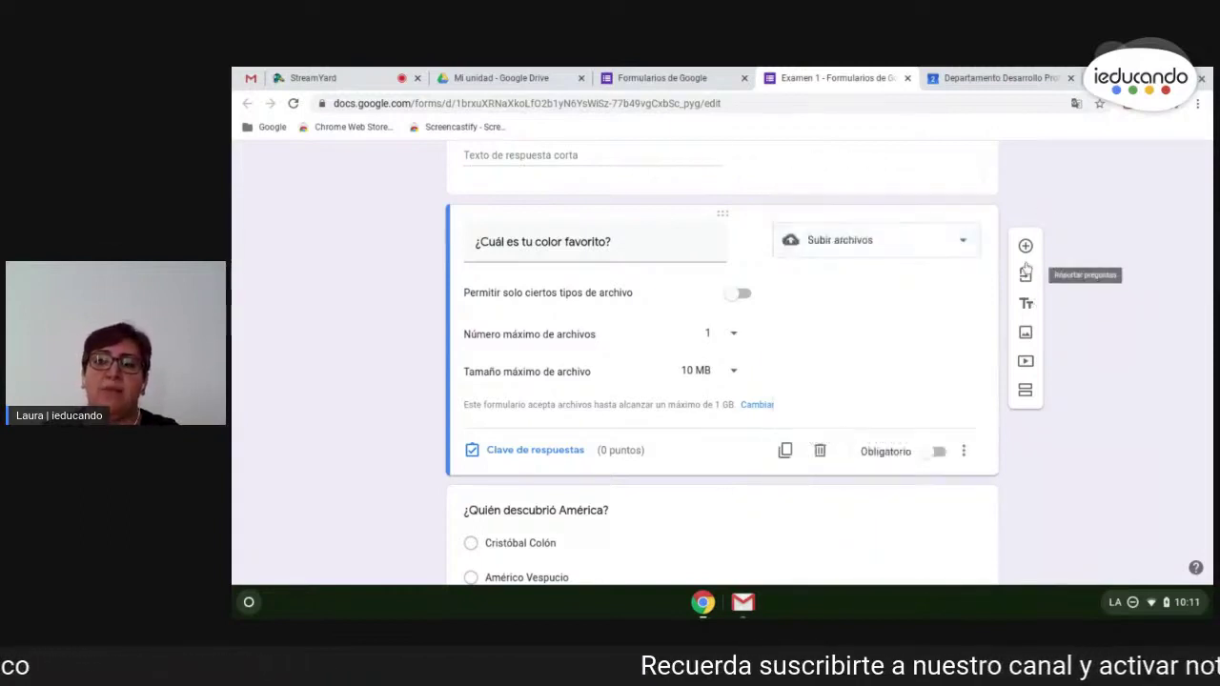
click(1026, 276)
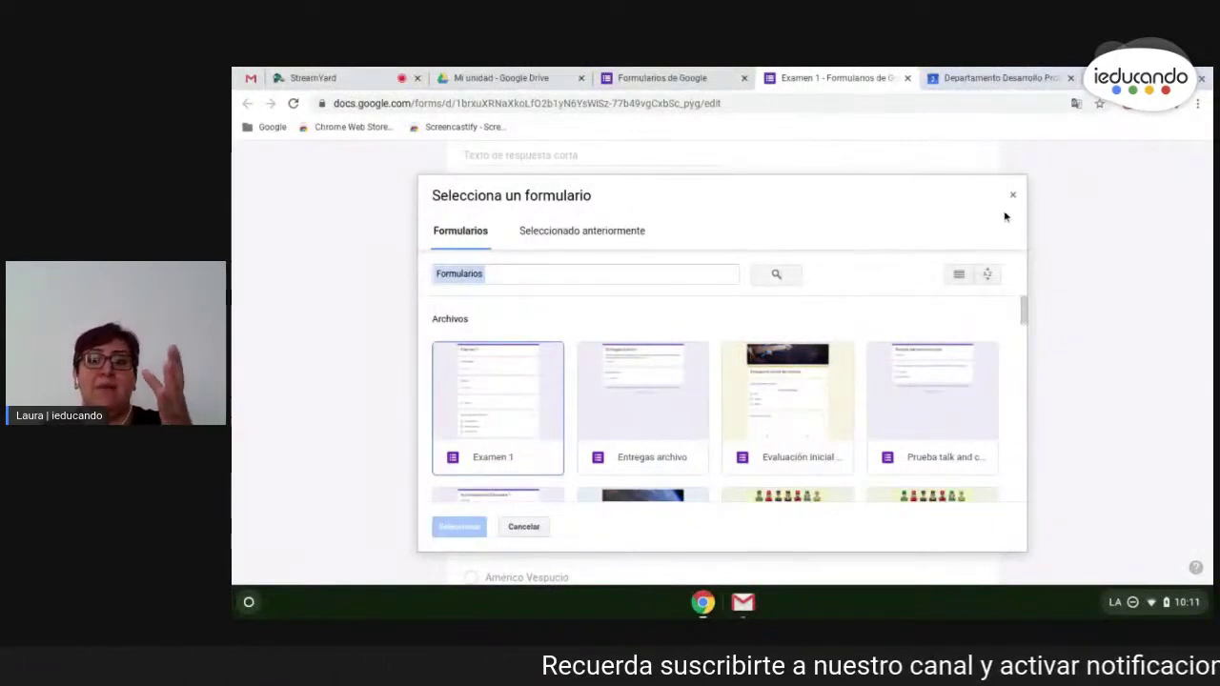
- Select Evaluación inicial de música 2 EPO as the source form for importing
click(820, 415)
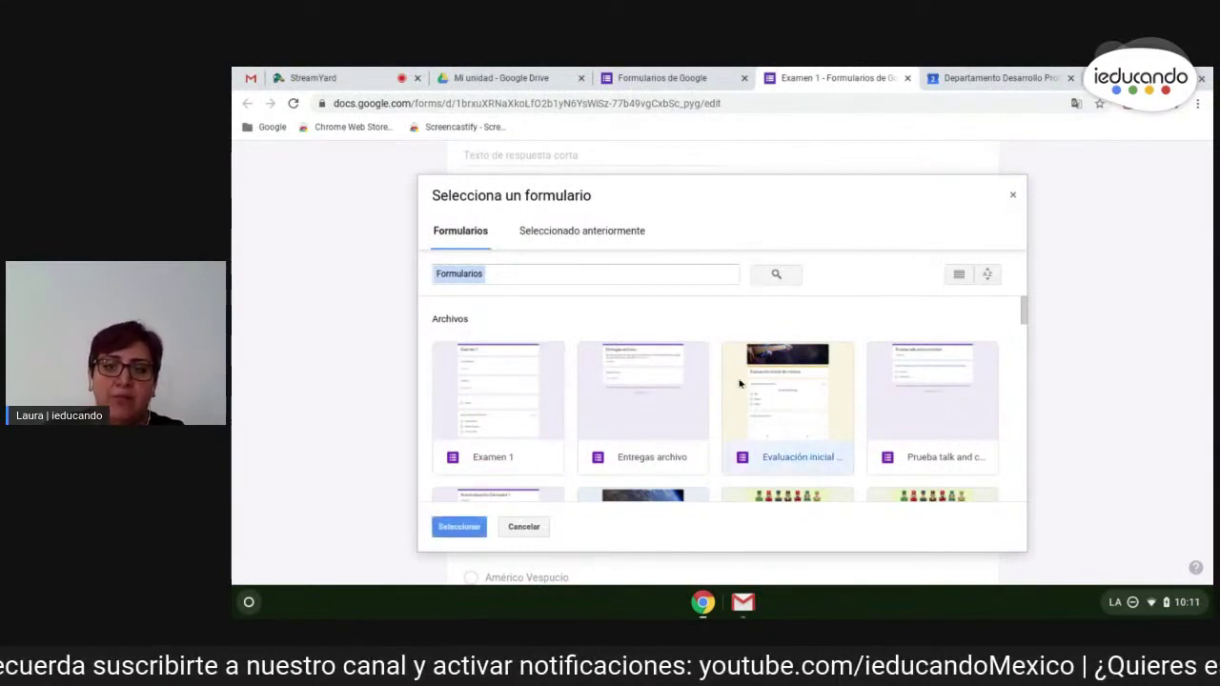
scroll(767, 405, down, 3)
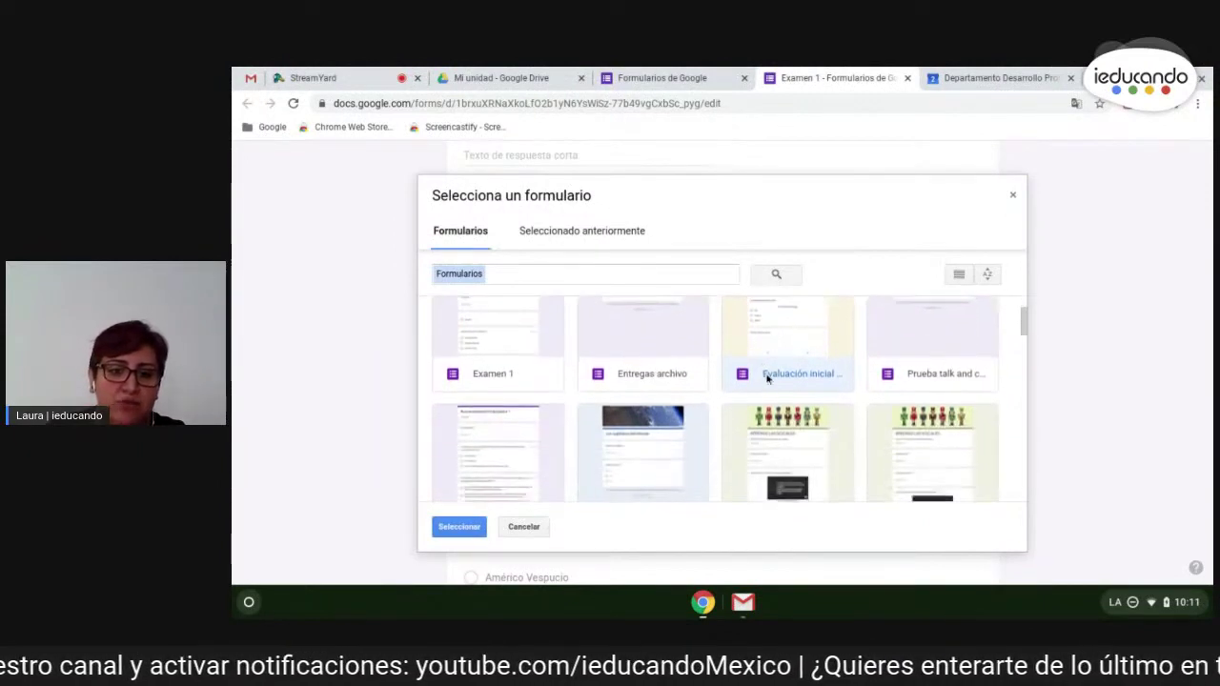
scroll(767, 353, up, 1)
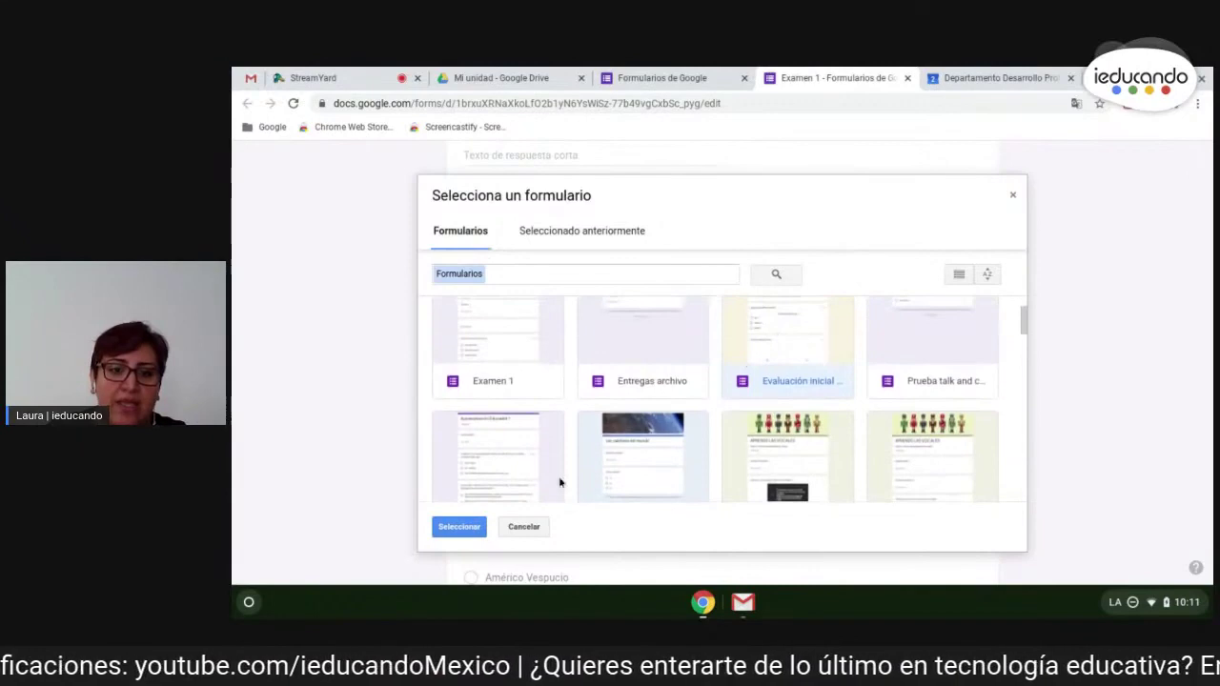
click(459, 527)
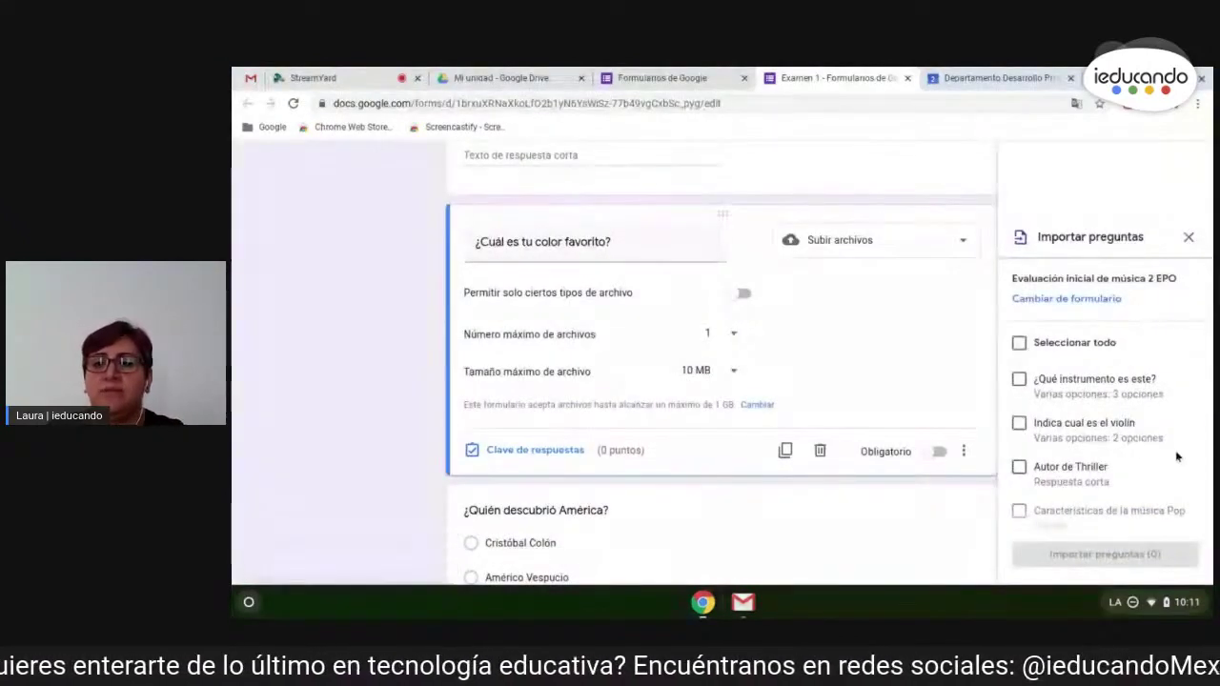
- Tick '¿Qué instrumento es este?' and import that single question into Examen 1
scroll(1127, 372, down, 1)
scroll(1128, 372, down, 4)
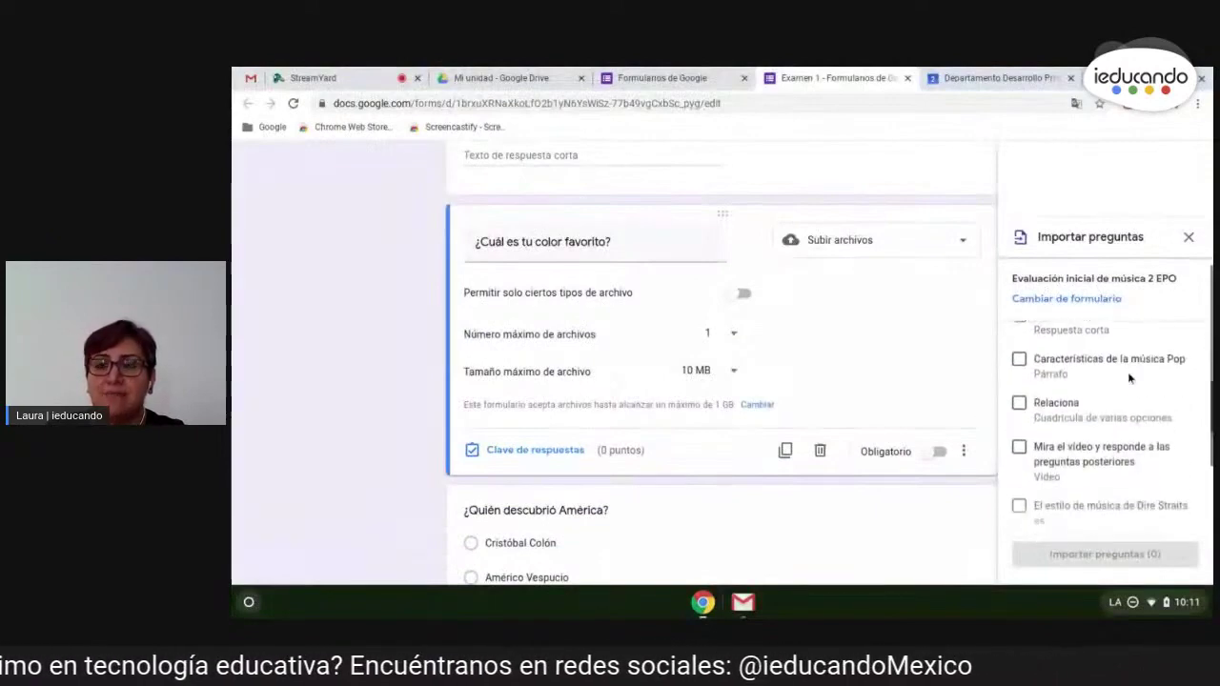
scroll(1096, 391, up, 2)
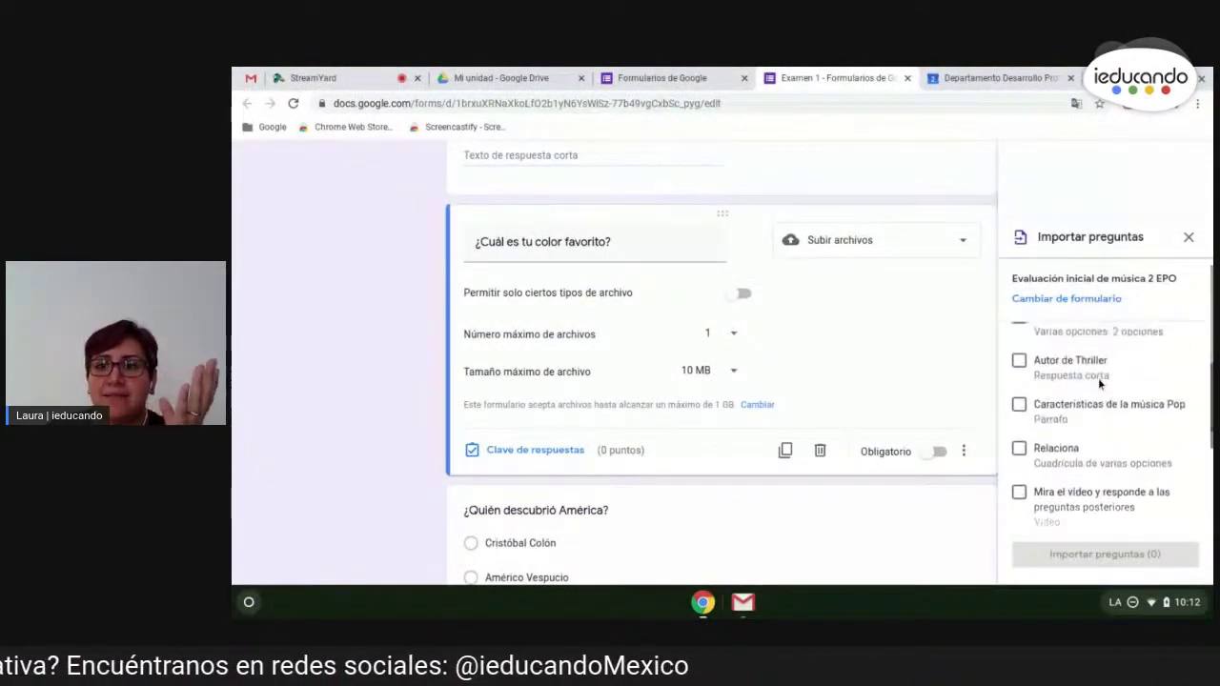
scroll(1101, 400, down, 1)
scroll(1104, 406, down, 2)
scroll(1104, 408, up, 5)
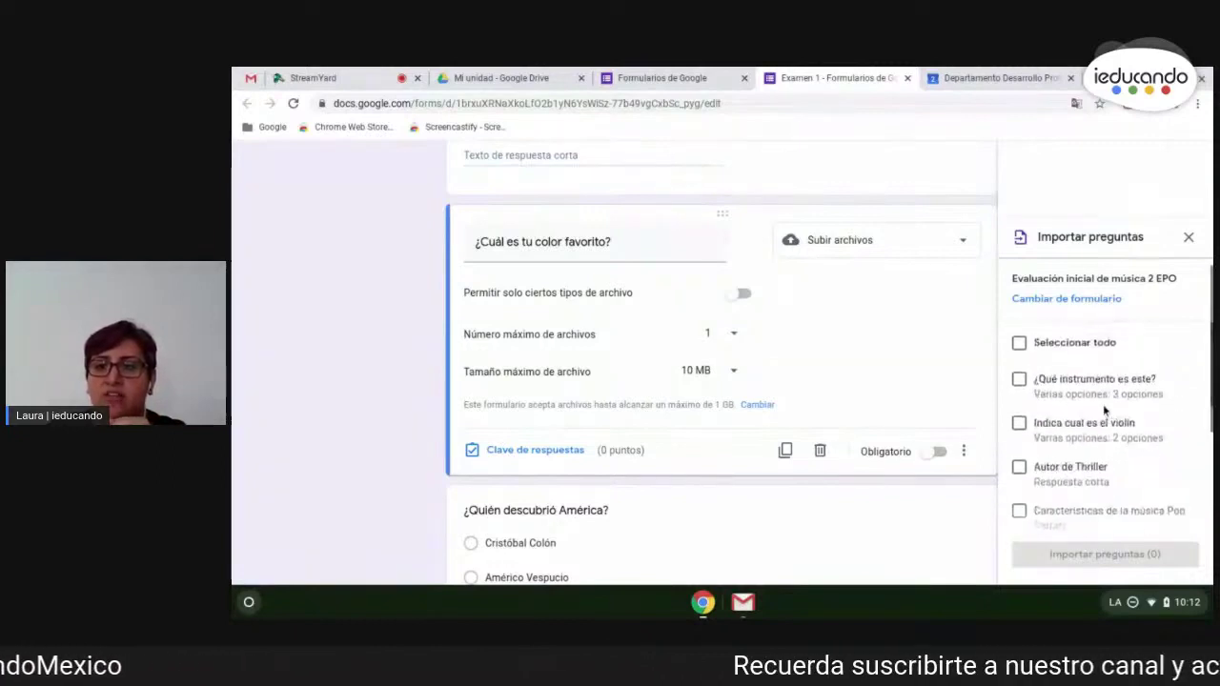
click(1019, 380)
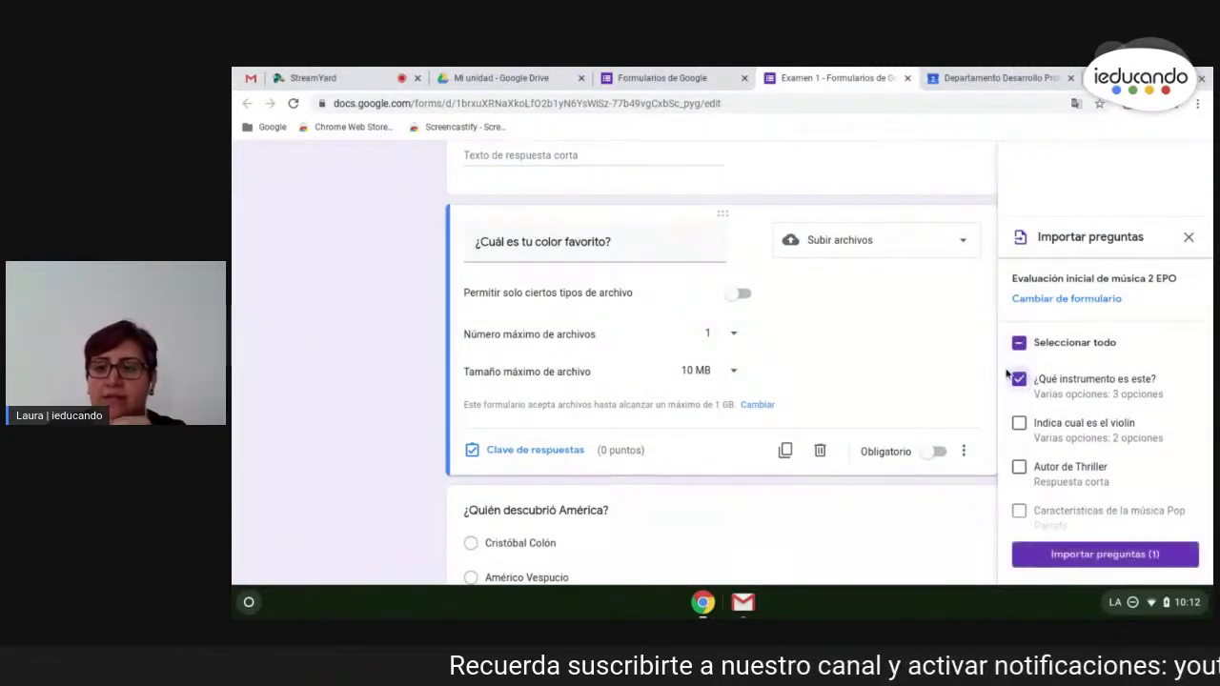
click(1101, 560)
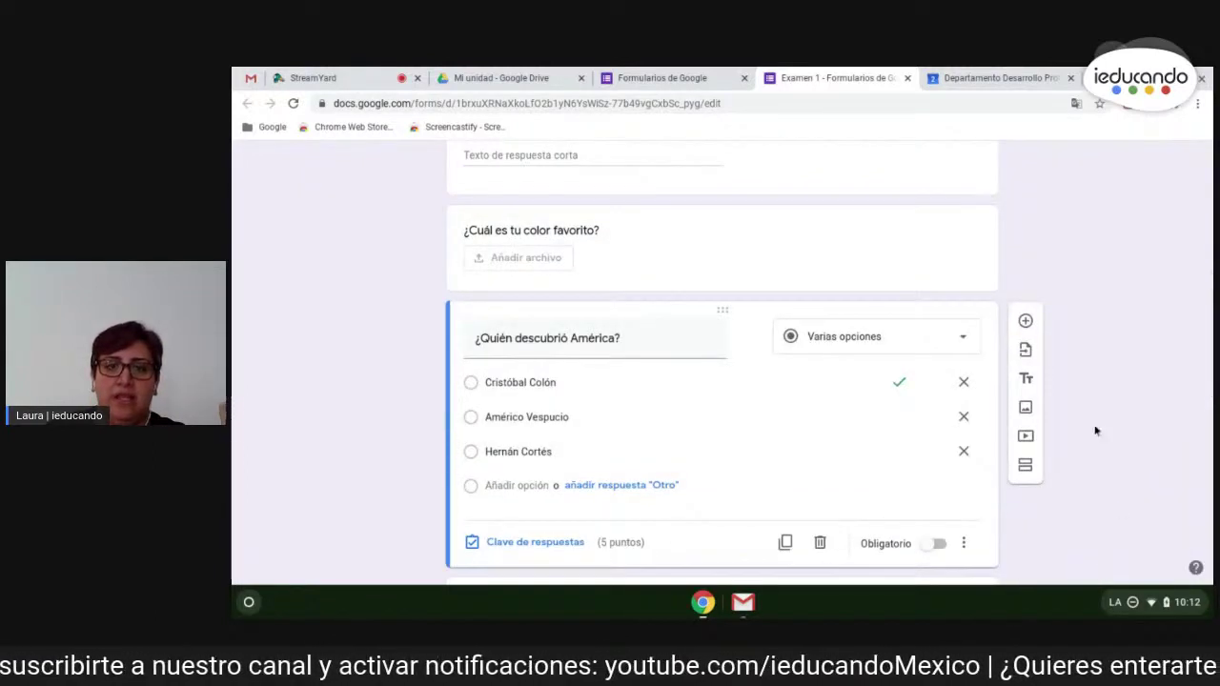
- Scroll through Examen 1 to review the imported guitar question, then back to the colour question
scroll(1105, 448, up, 2)
scroll(1096, 426, down, 5)
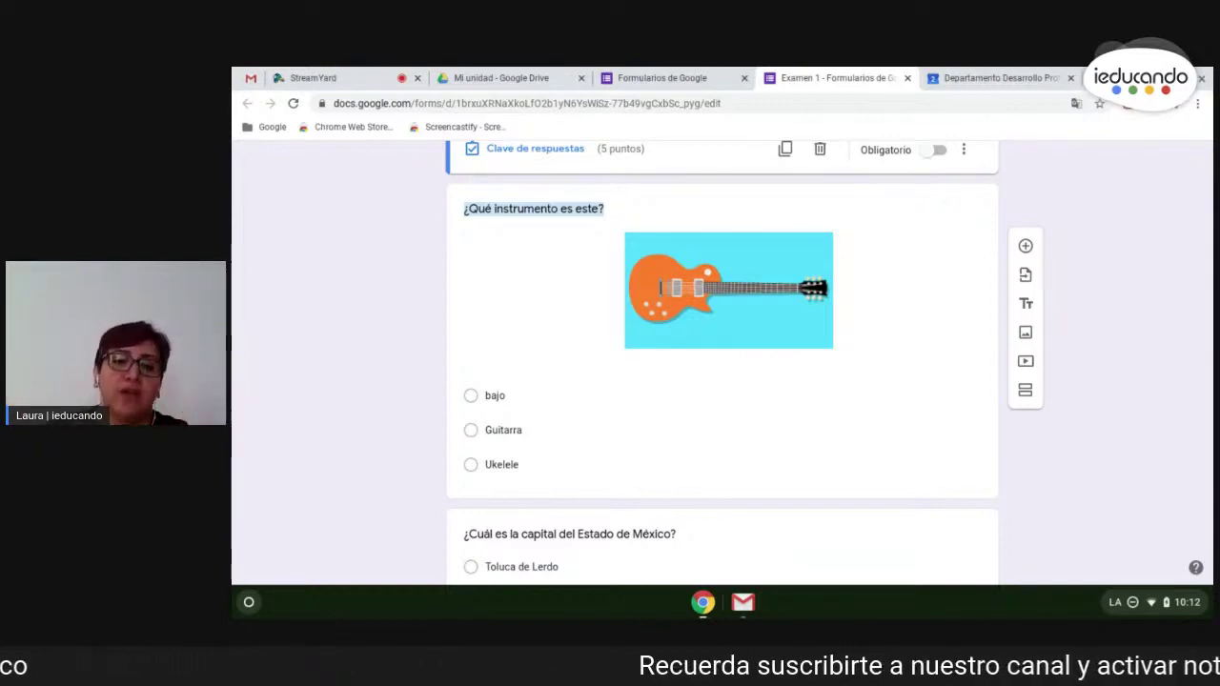
scroll(1151, 477, down, 1)
scroll(1151, 477, up, 2)
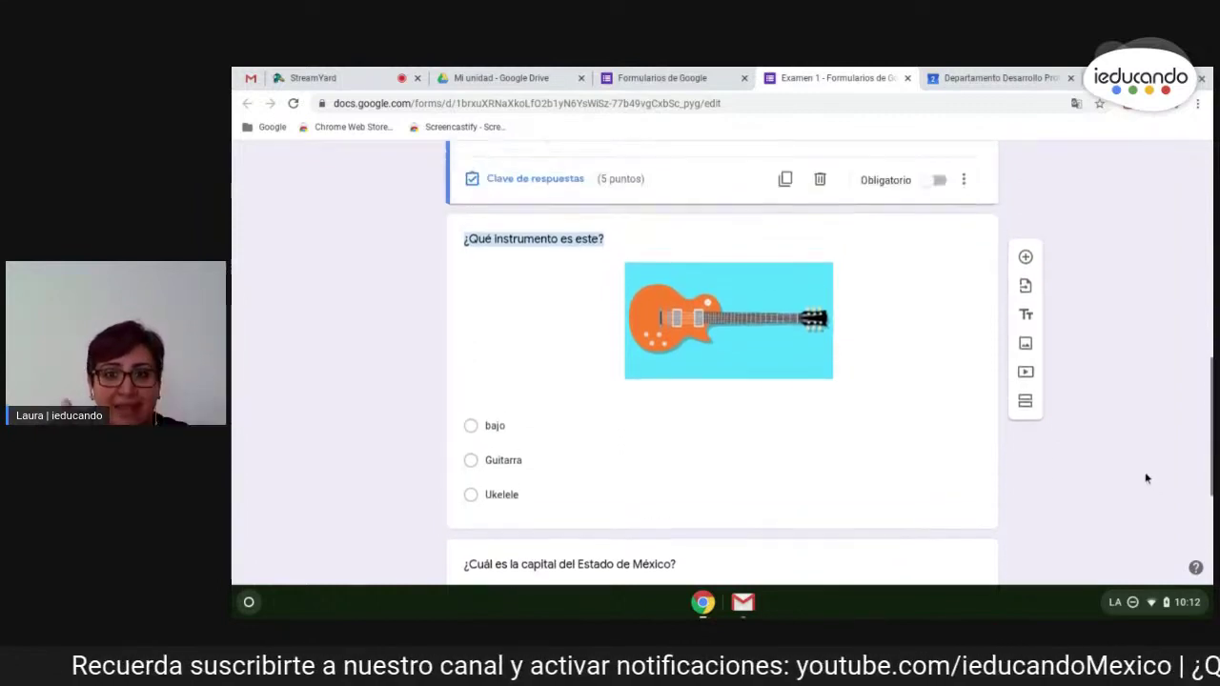
scroll(931, 384, up, 10)
scroll(743, 333, down, 3)
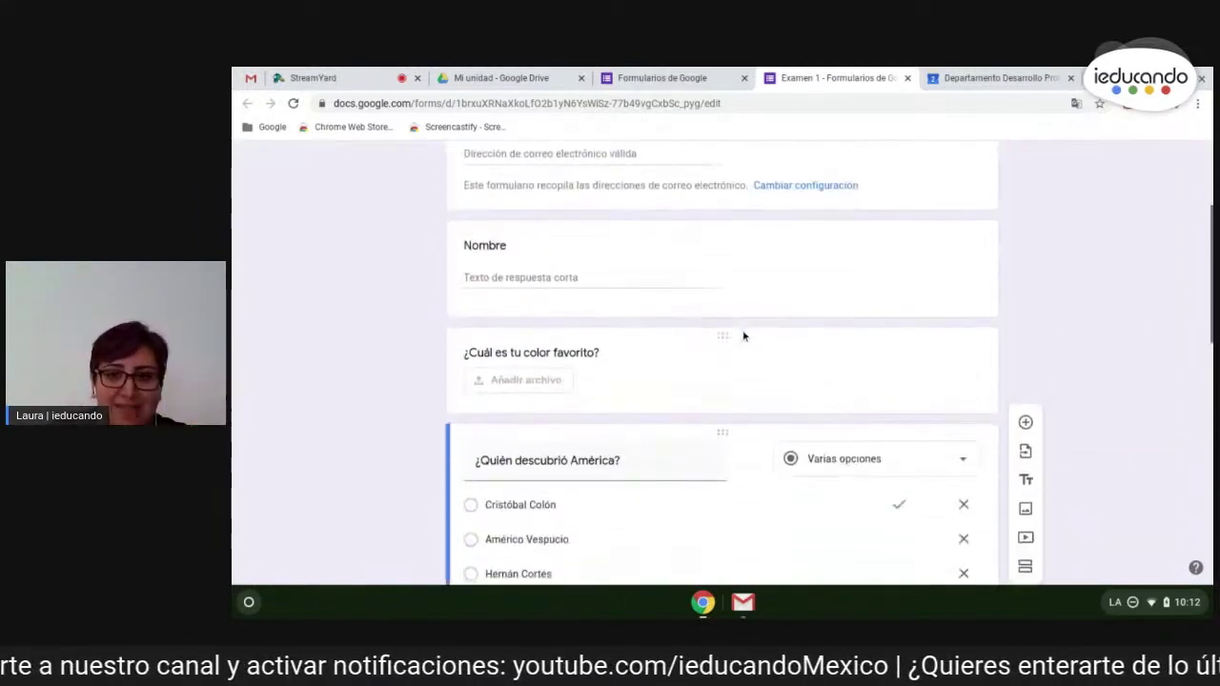
scroll(743, 336, down, 3)
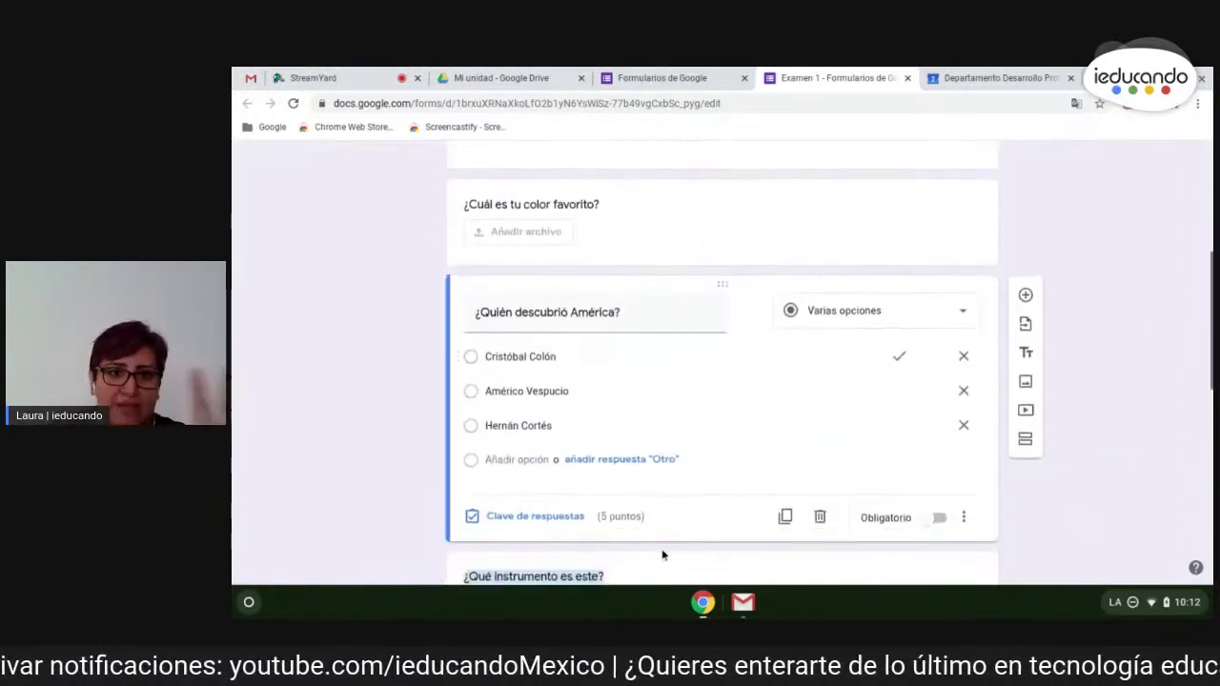
scroll(715, 505, down, 2)
scroll(770, 456, up, 3)
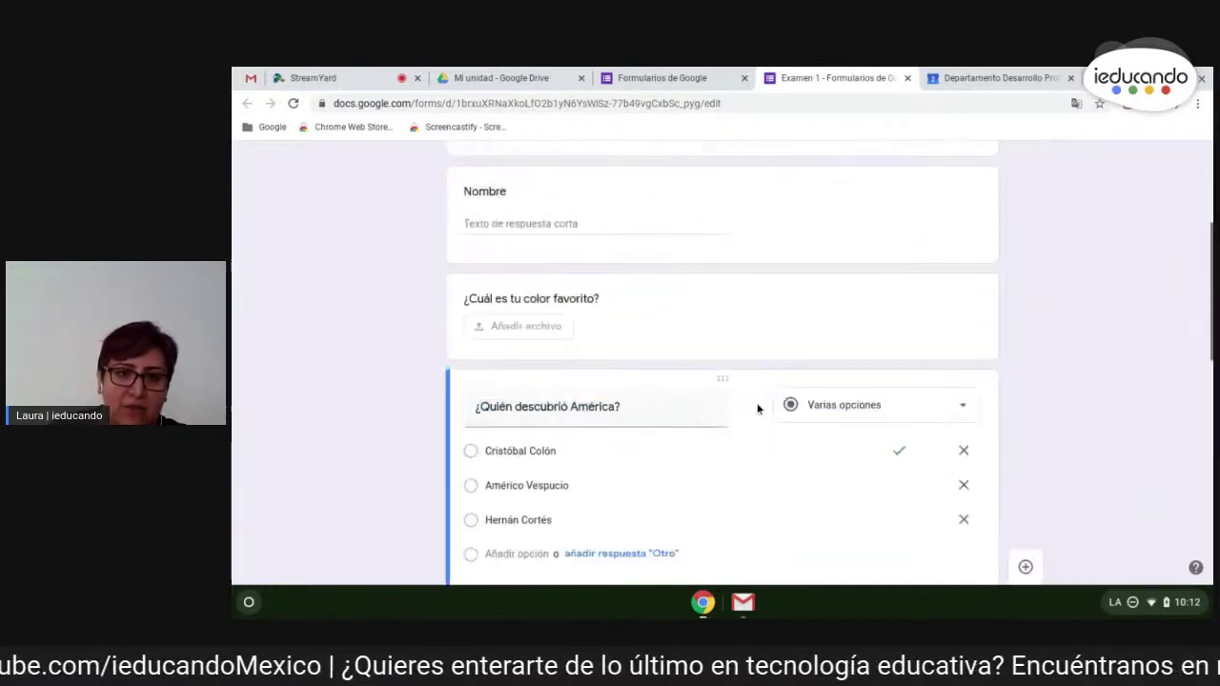
scroll(758, 408, up, 1)
- Change '¿Cuál es tu color favorito?' from file upload to a Respuesta corta question
click(672, 401)
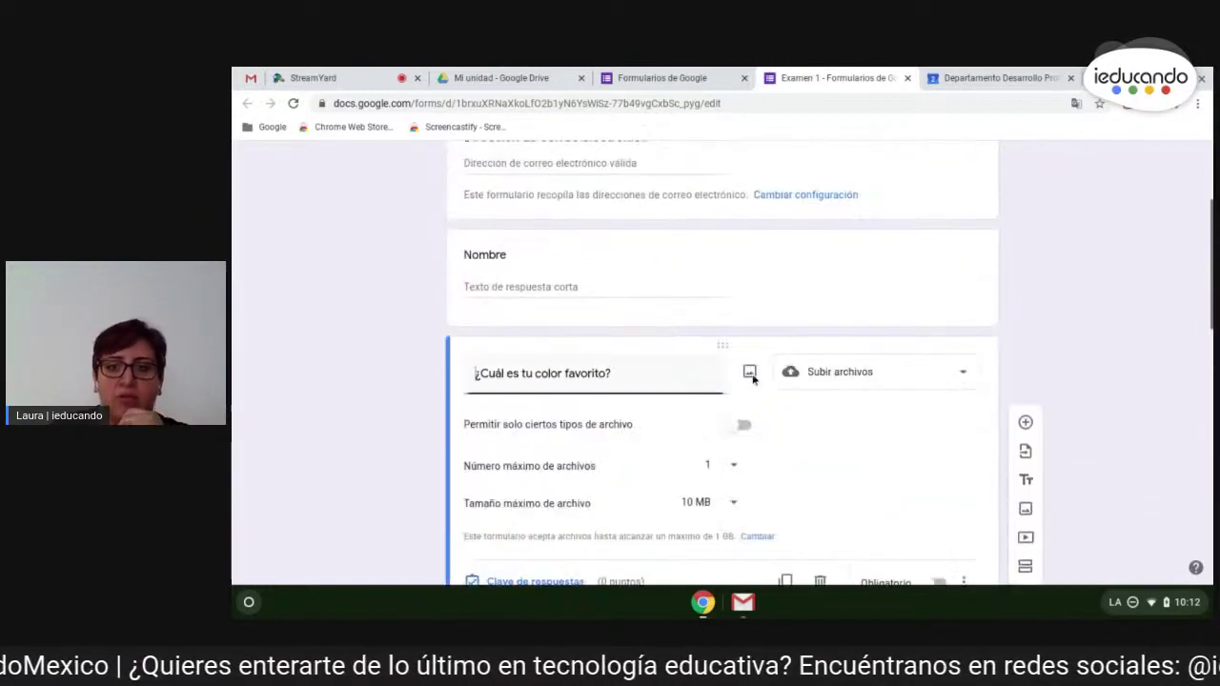
click(933, 379)
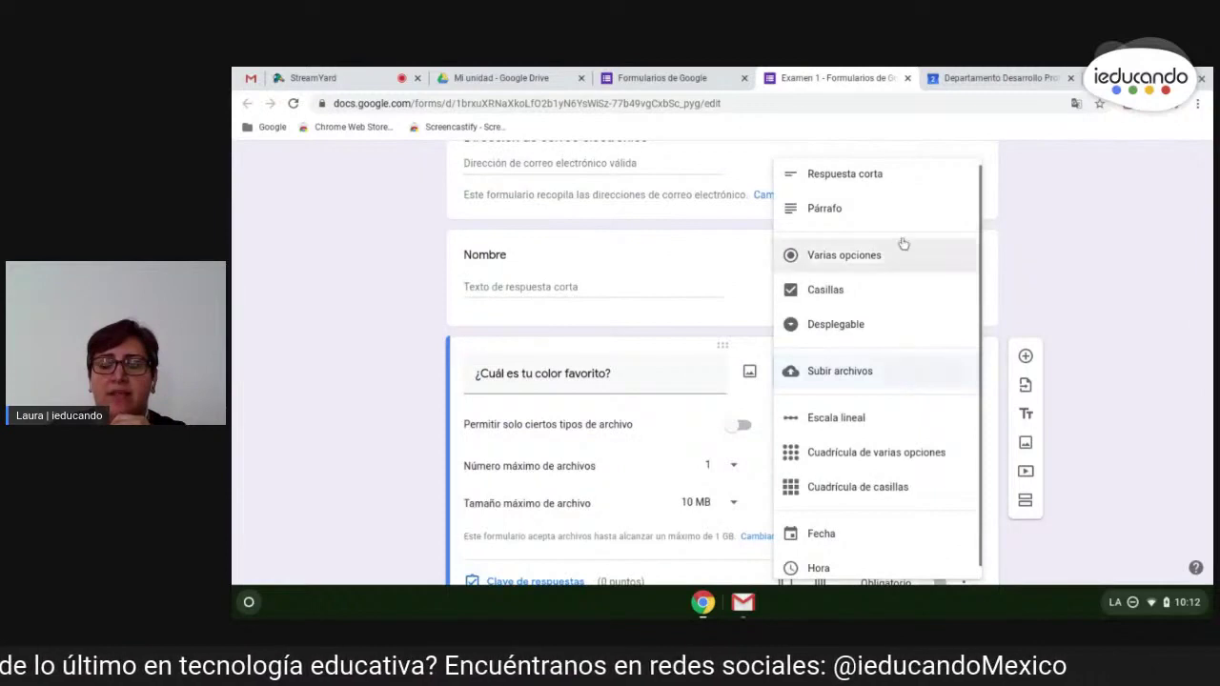
click(896, 184)
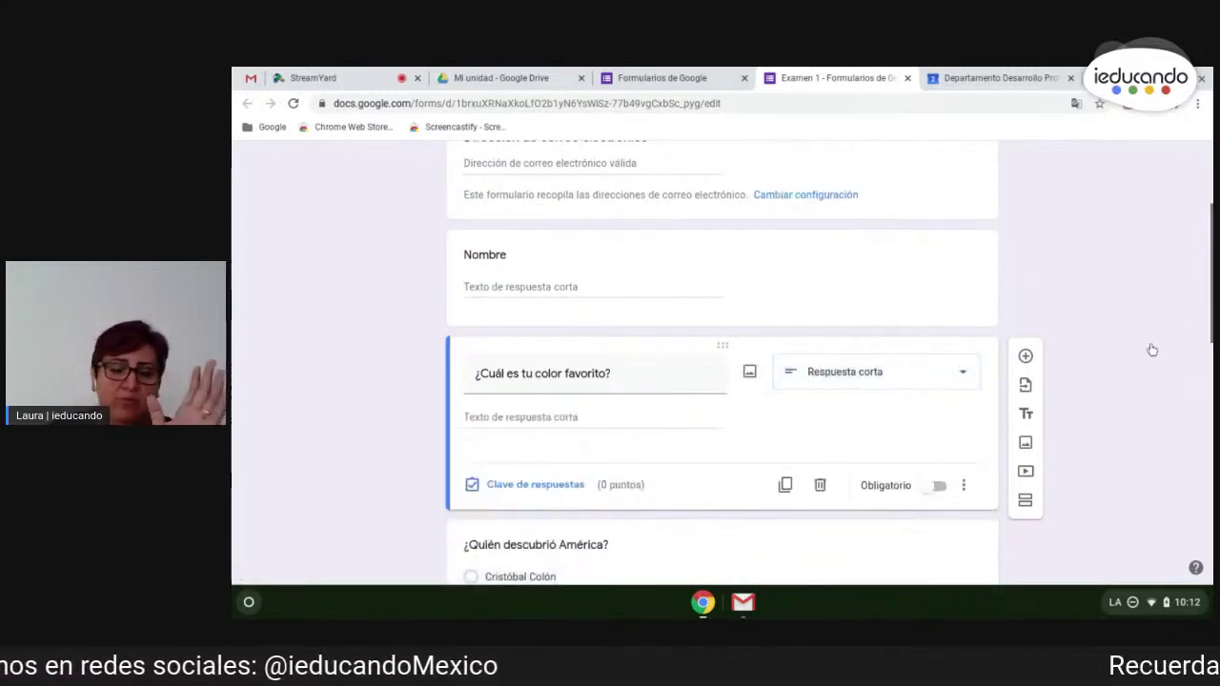
scroll(1077, 334, down, 1)
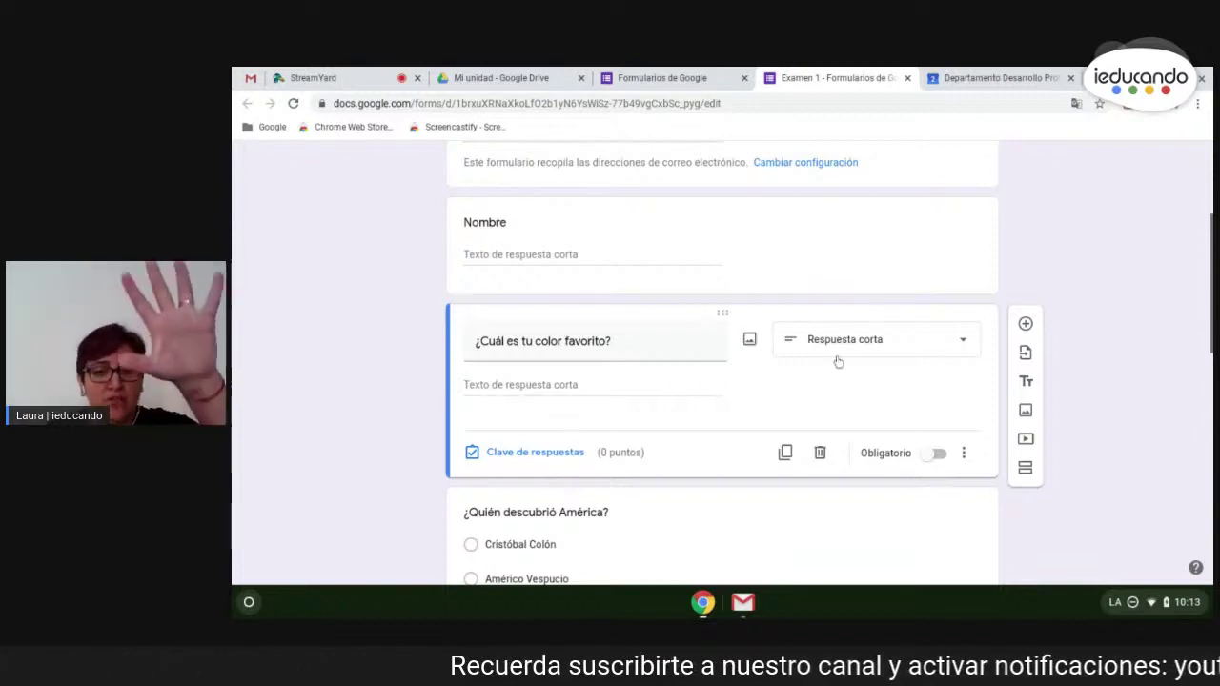
scroll(836, 355, down, 6)
scroll(898, 542, up, 10)
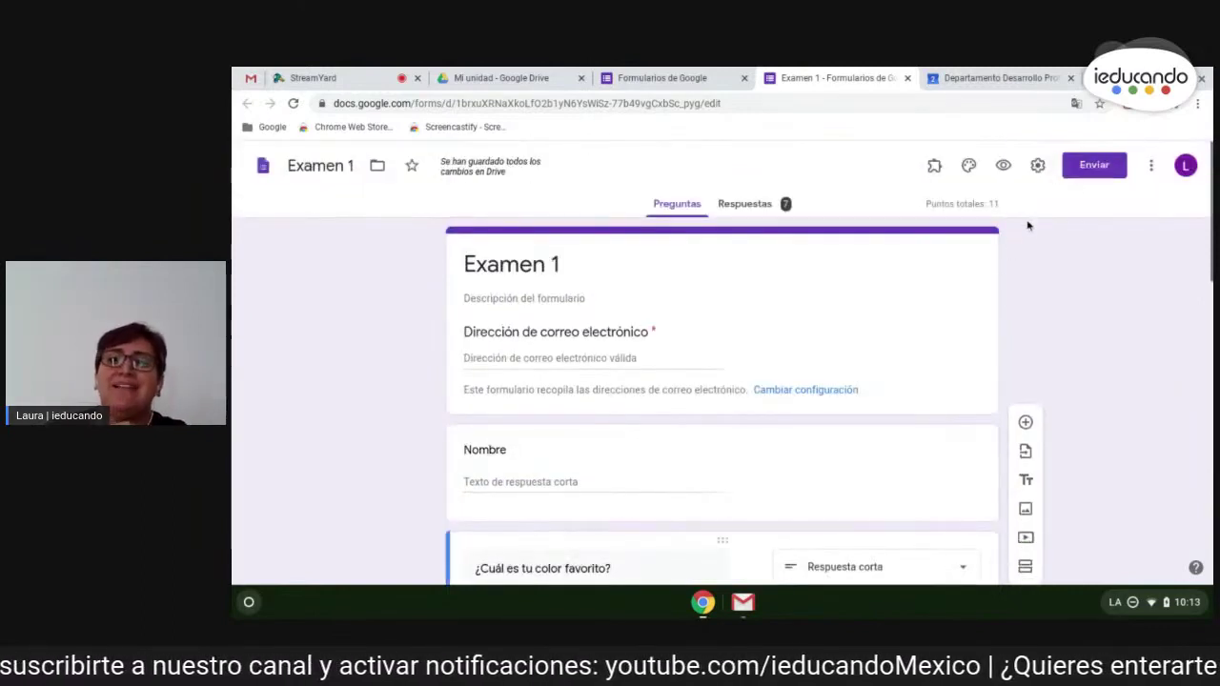
- In Configuración, toggle 'Recopilar direcciones de correo electrónico' off and back on, then review the General tab
click(1038, 166)
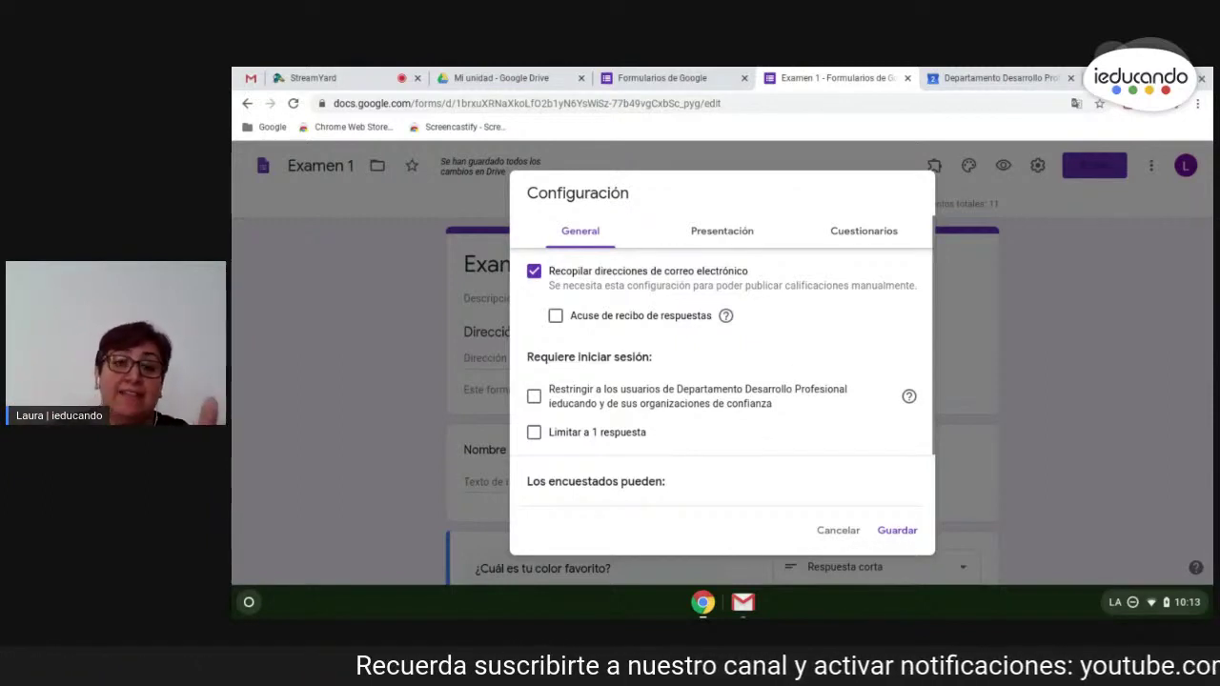
click(535, 272)
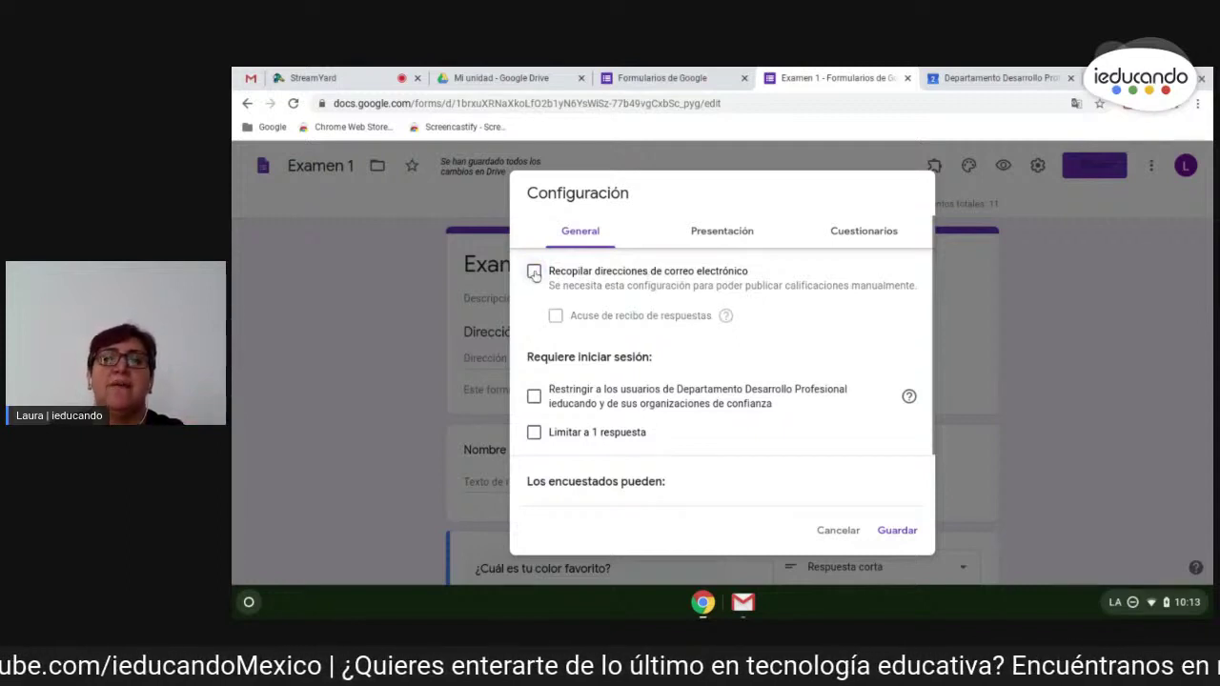
click(535, 272)
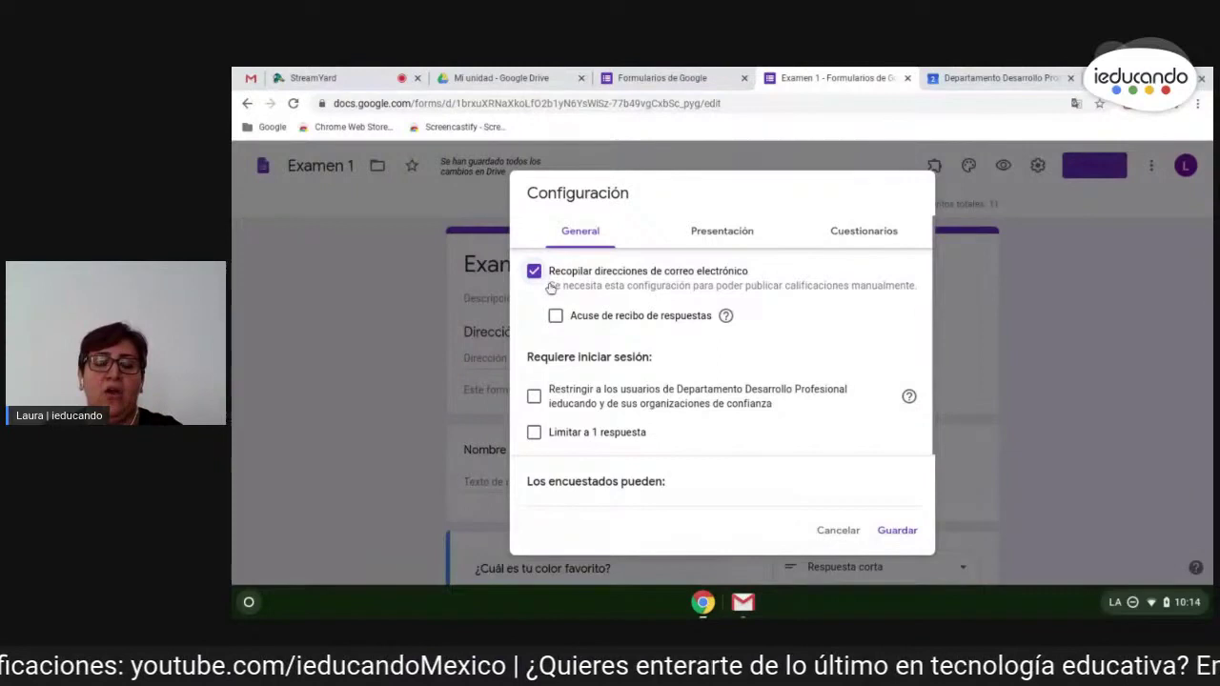
scroll(587, 415, down, 2)
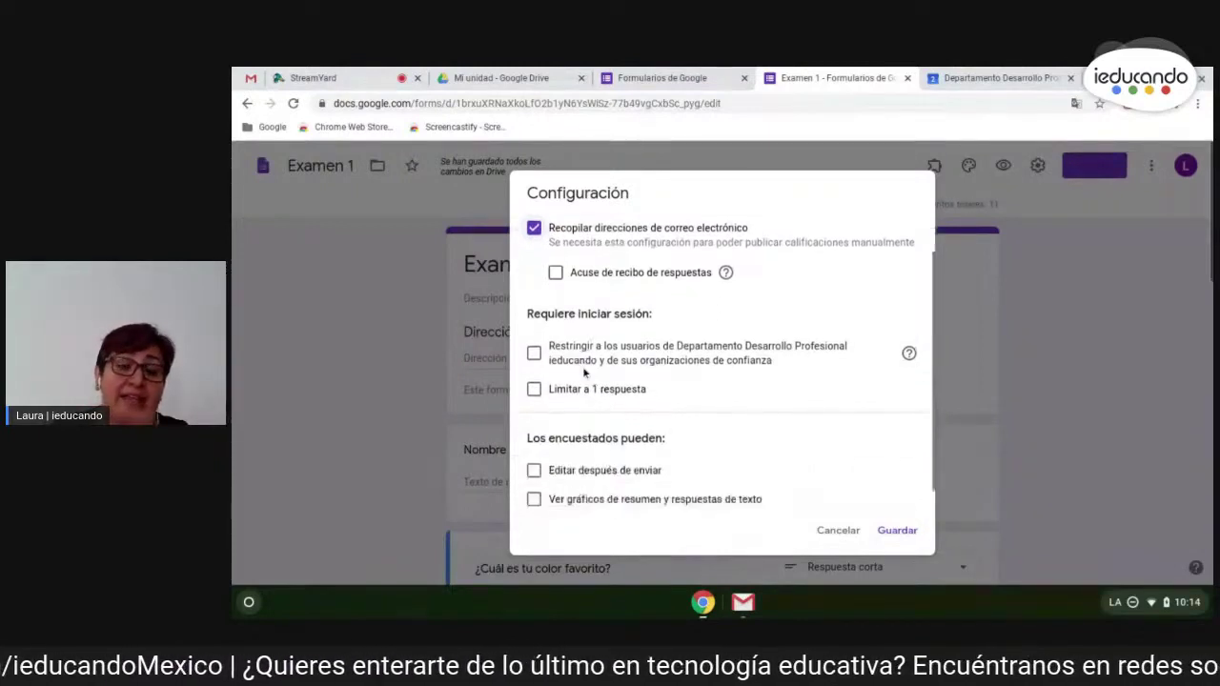
- Restrict responses to organisation users and limit each respondent to 1 response, then view Presentación settings
click(535, 351)
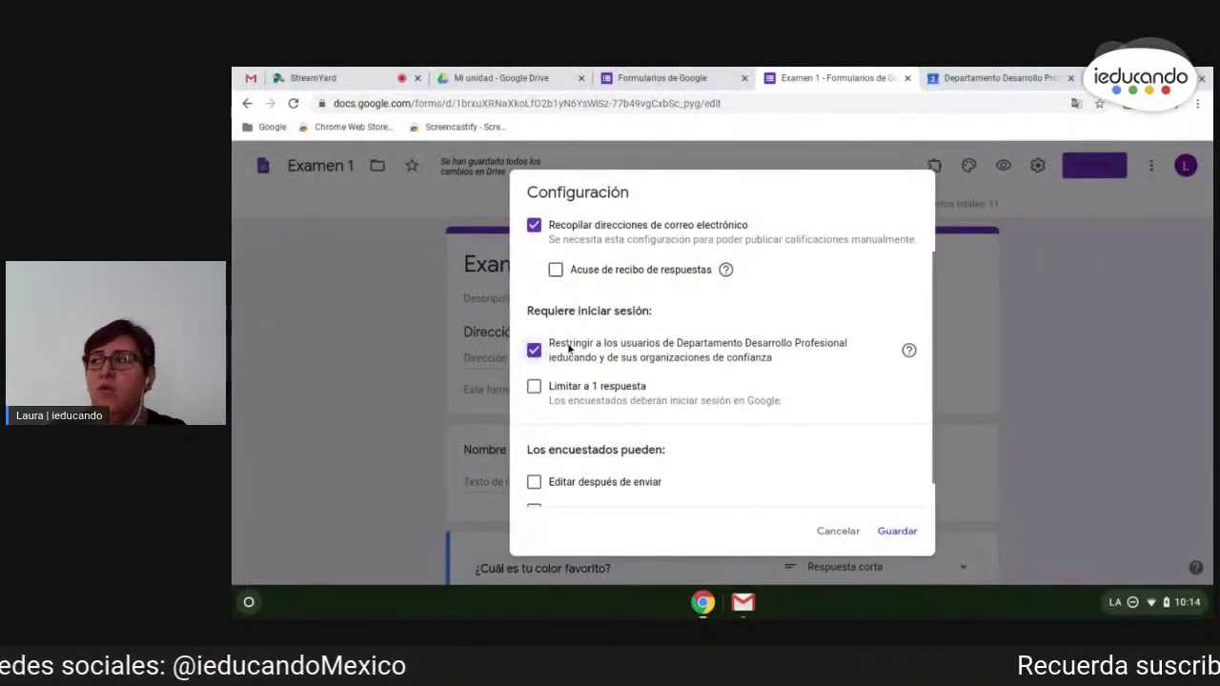
scroll(672, 360, down, 1)
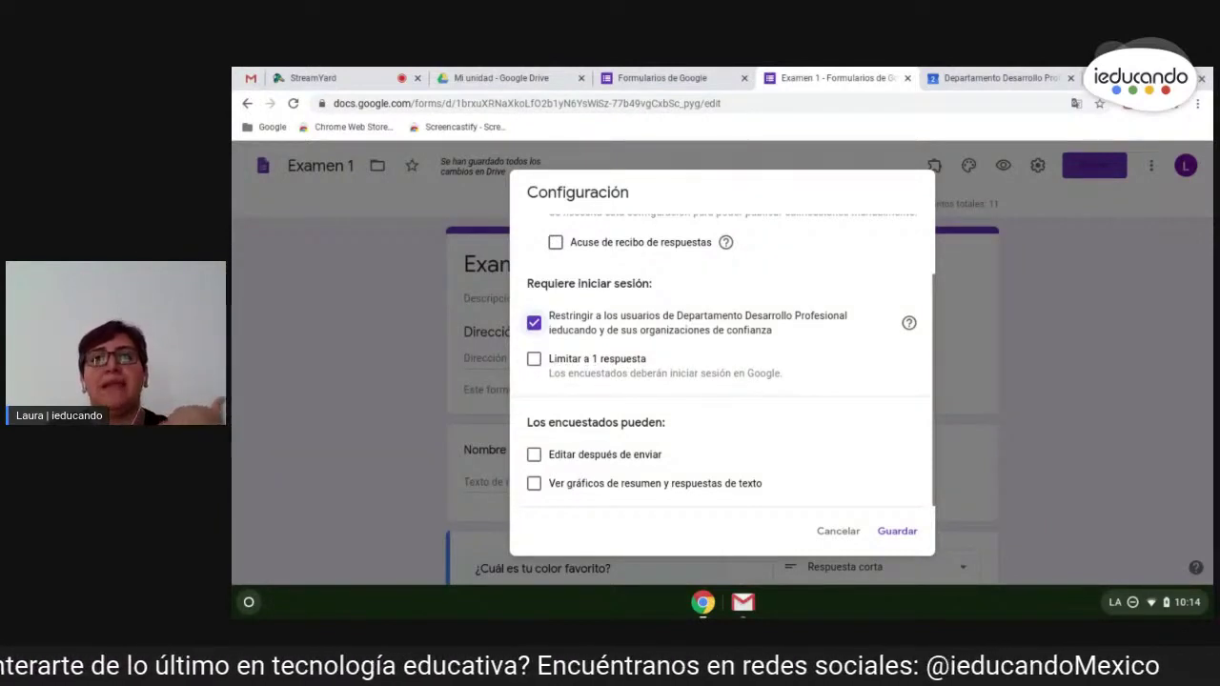
click(536, 362)
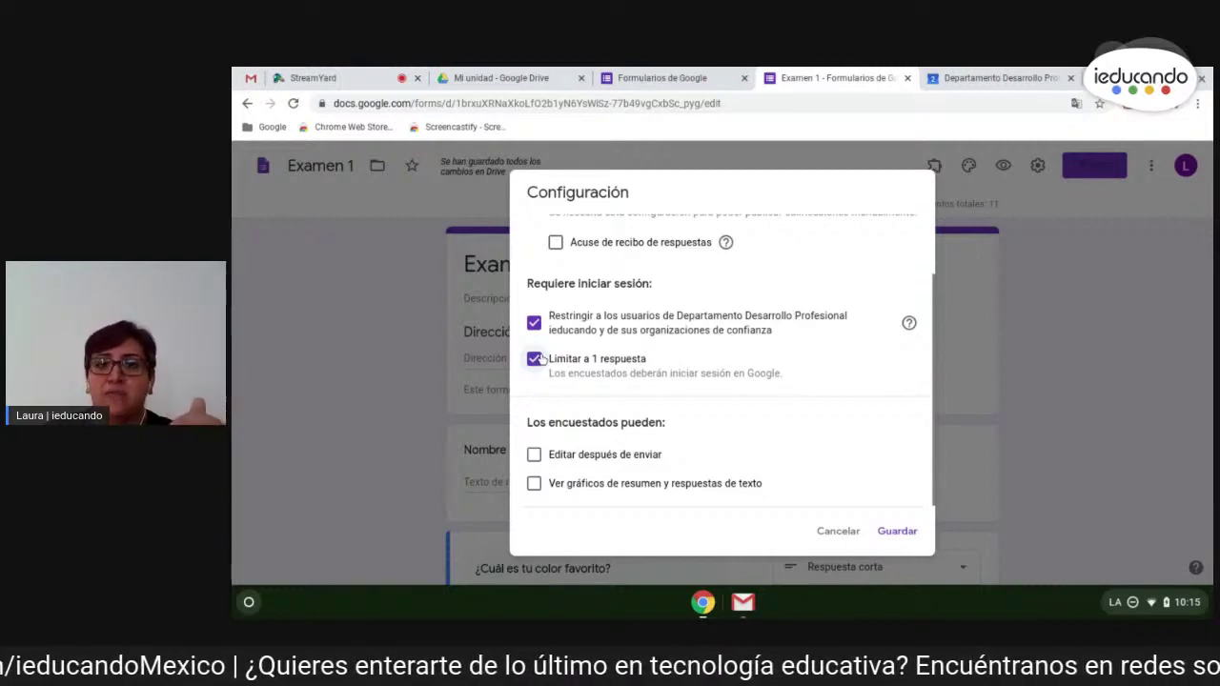
scroll(575, 361, up, 1)
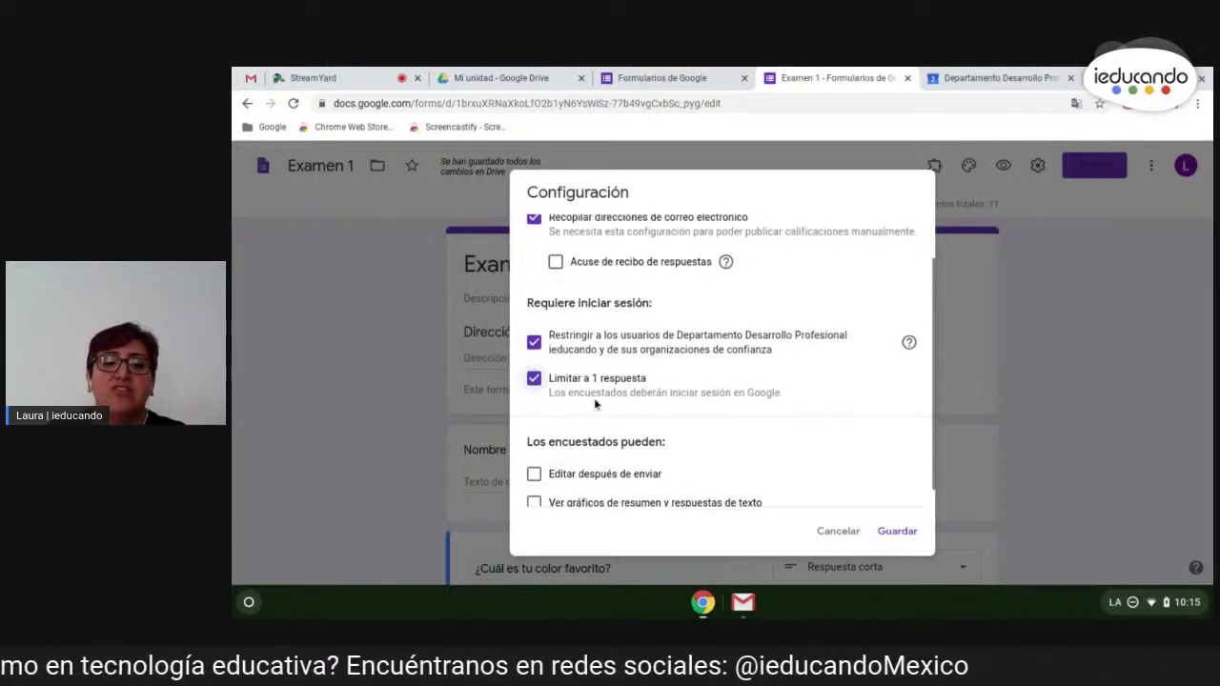
key(ctrl+plus)
key(ctrl+plus)
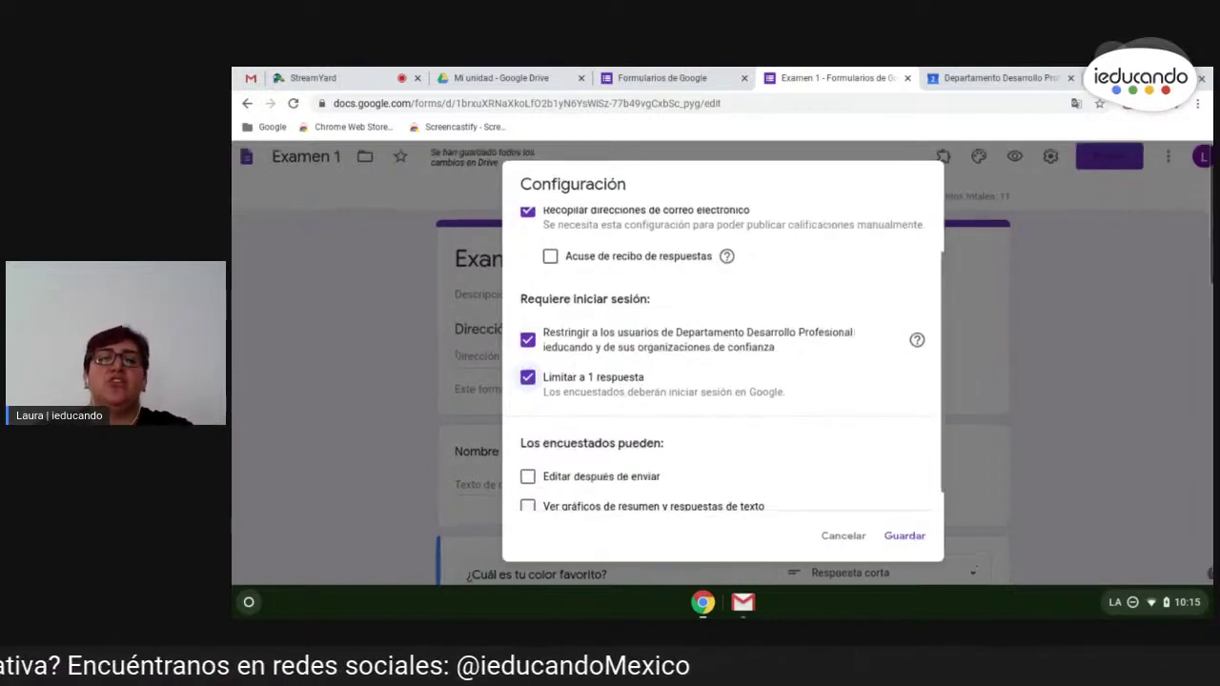
key(ctrl+plus)
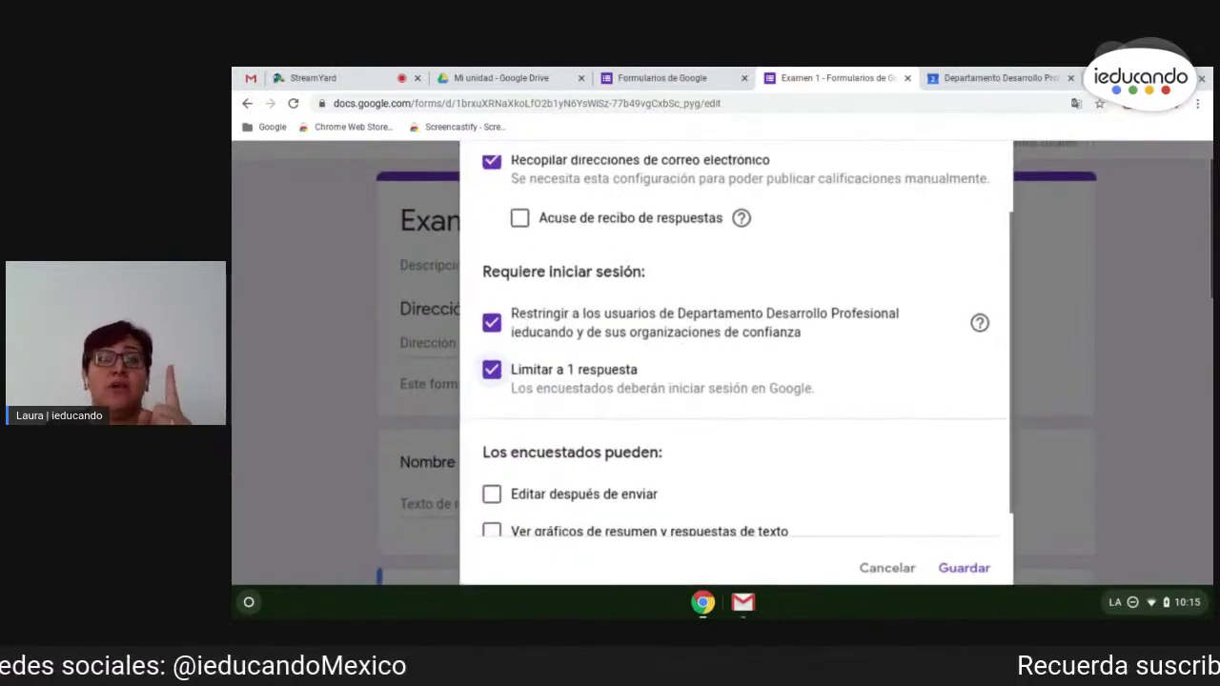
key(ctrl+plus)
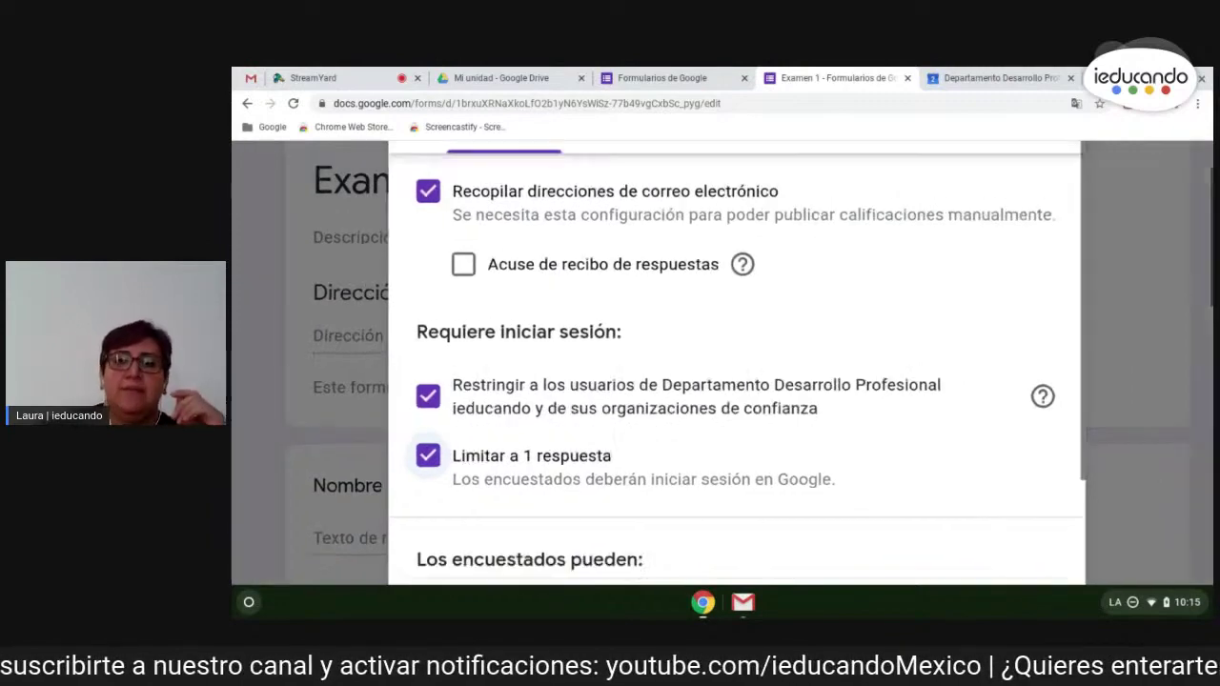
key(ctrl+0)
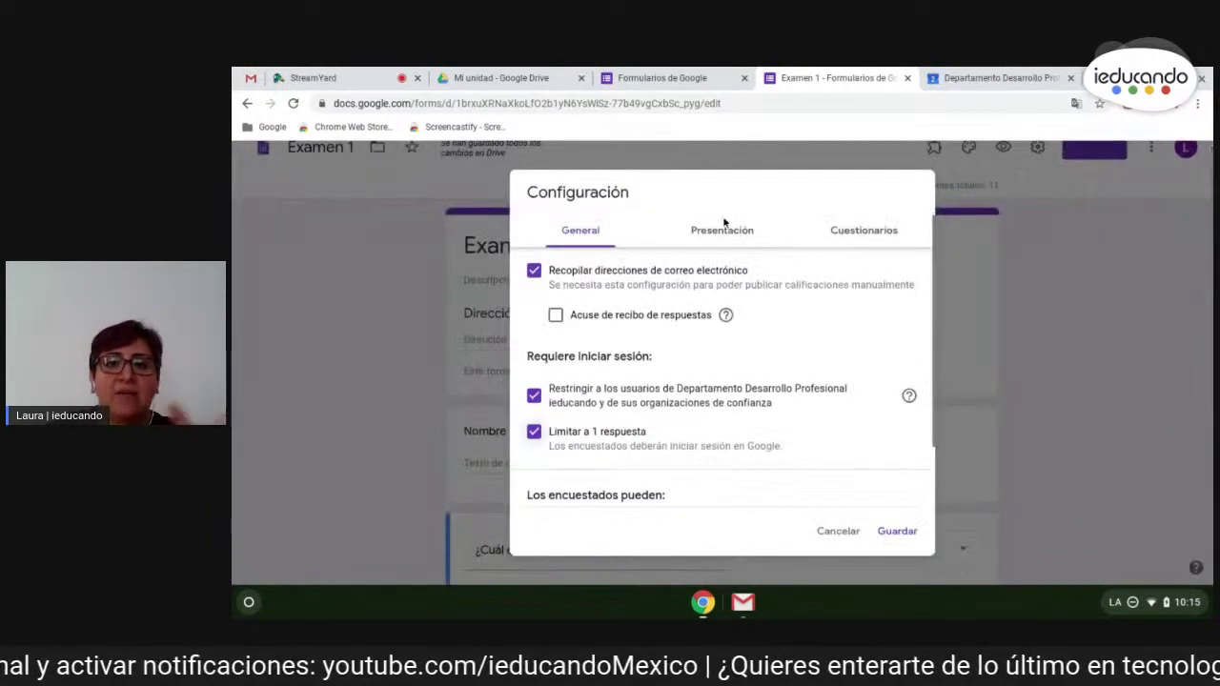
click(724, 240)
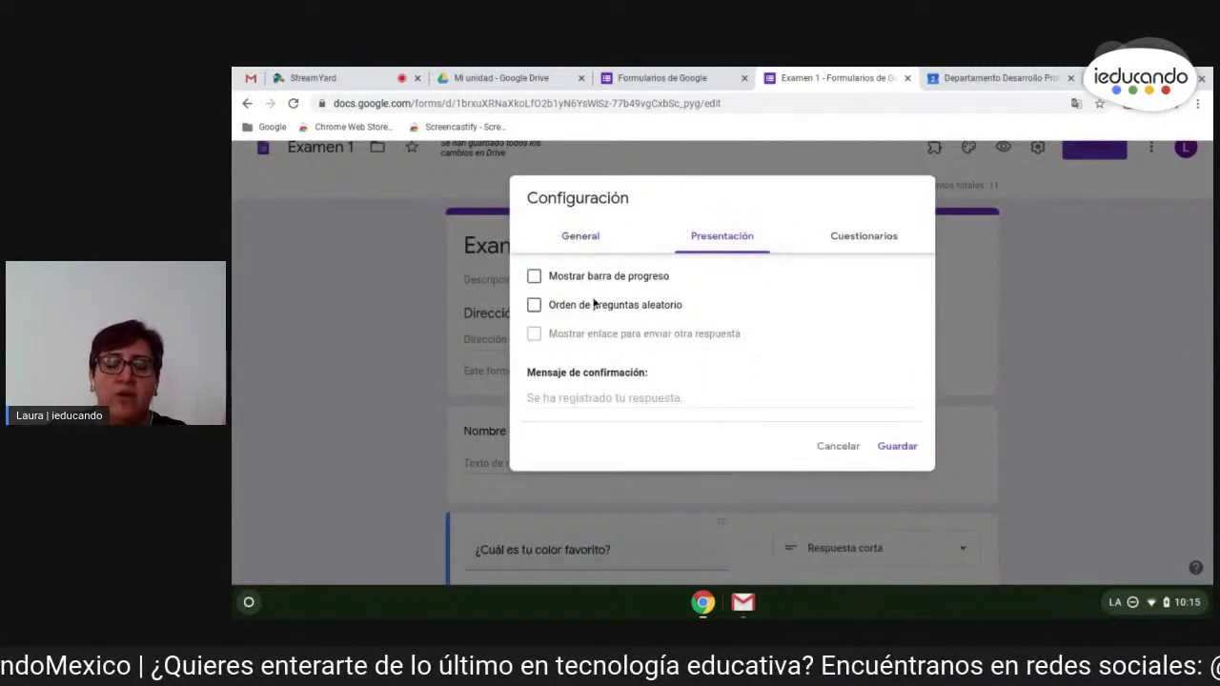
- Turn on 'Mostrar barra de progreso' and select the Mensaje de confirmación field
click(534, 276)
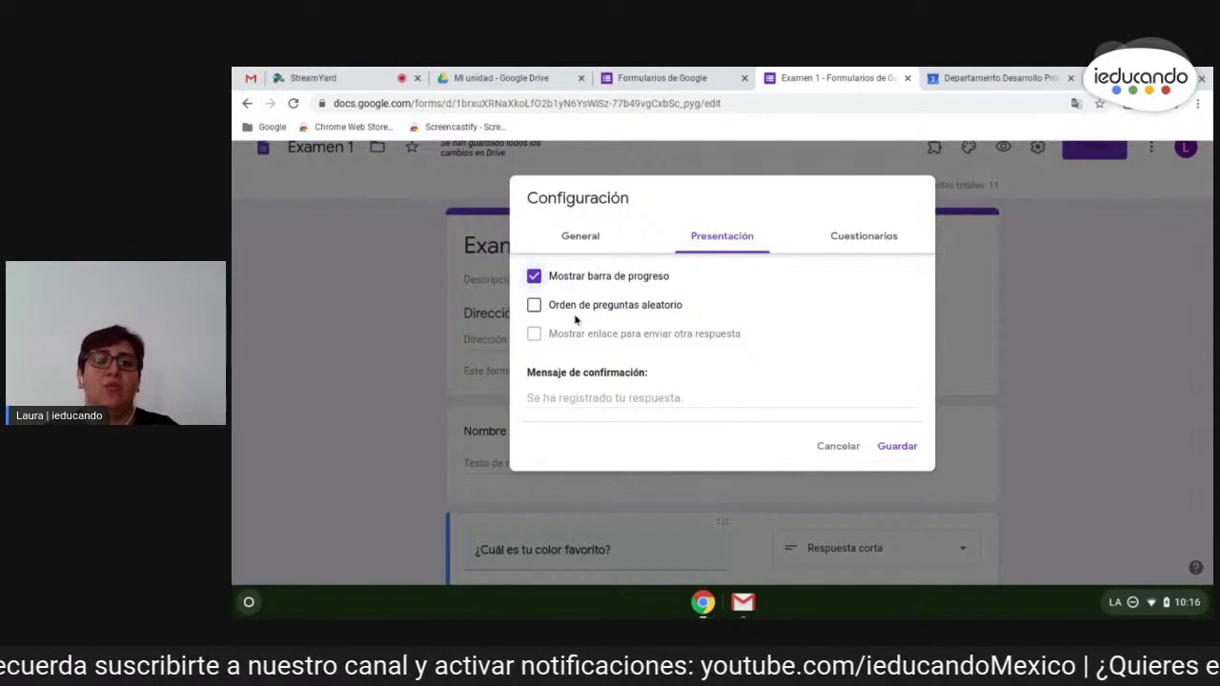
click(602, 397)
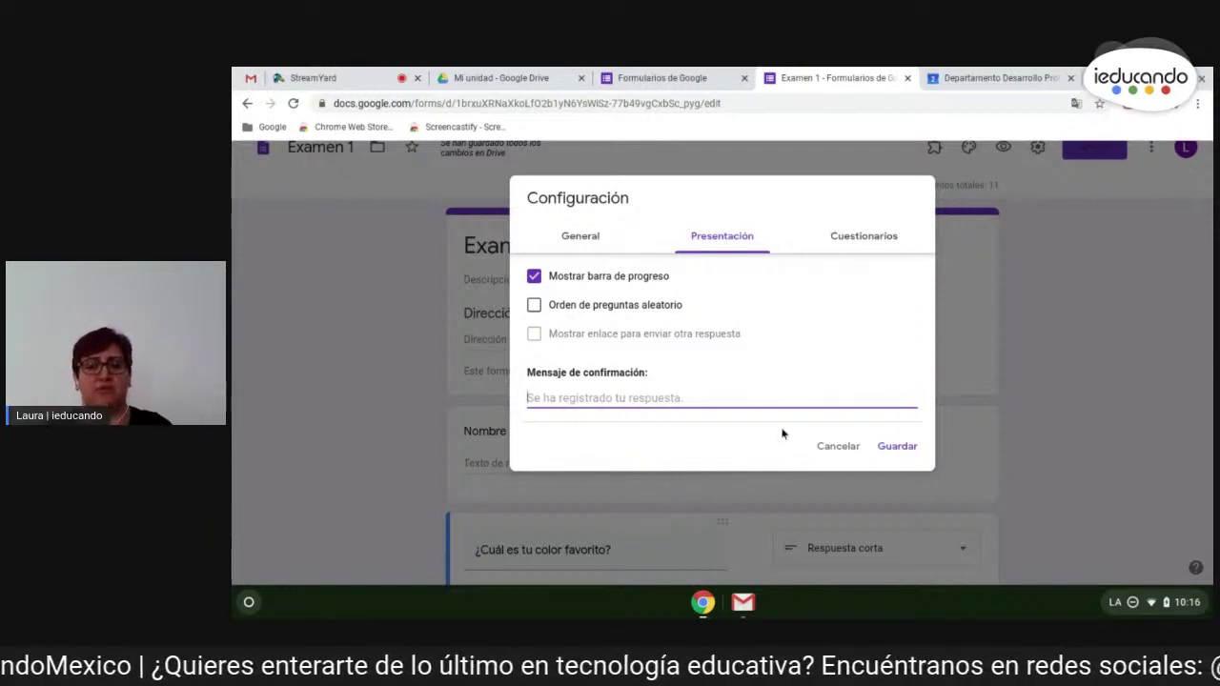
- Keep 'Convertir en un cuestionario' on with grades released after manual review, and save the settings
click(863, 235)
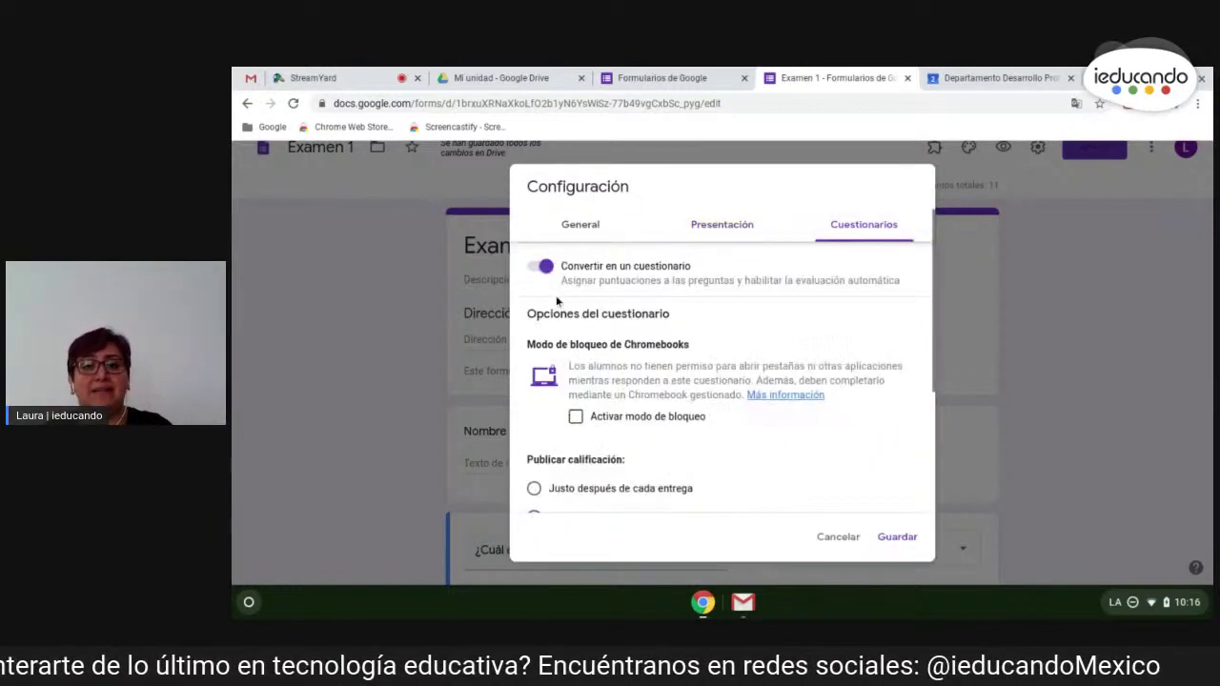
click(543, 266)
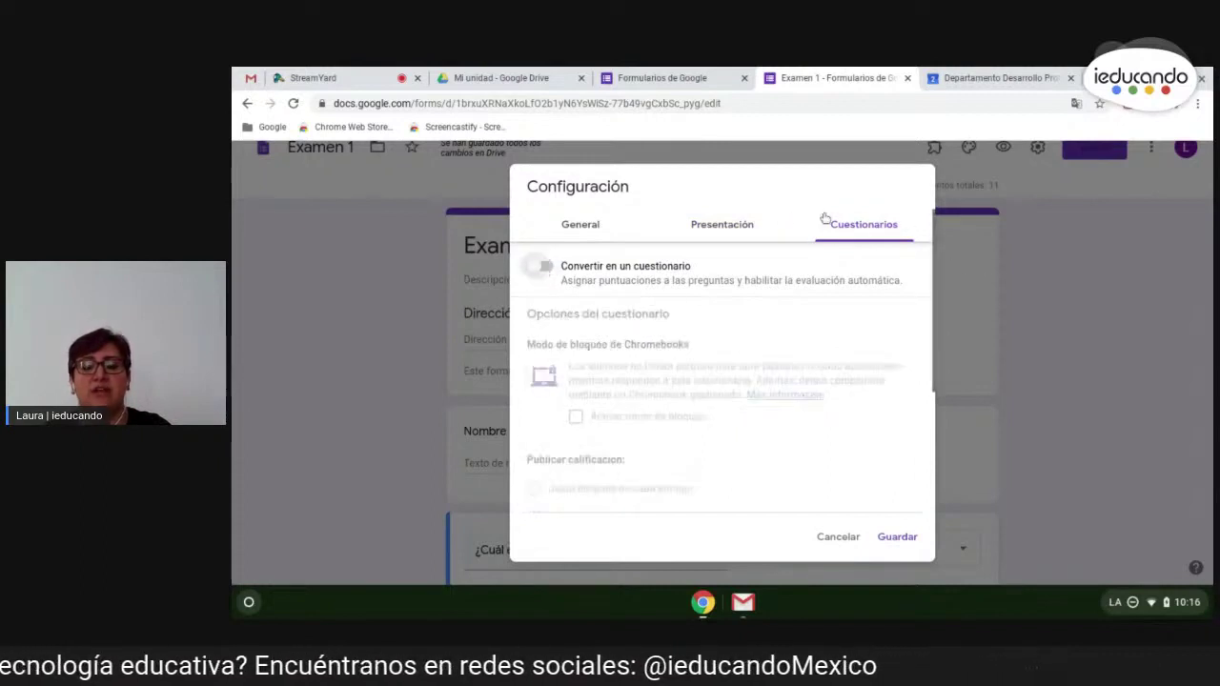
click(545, 268)
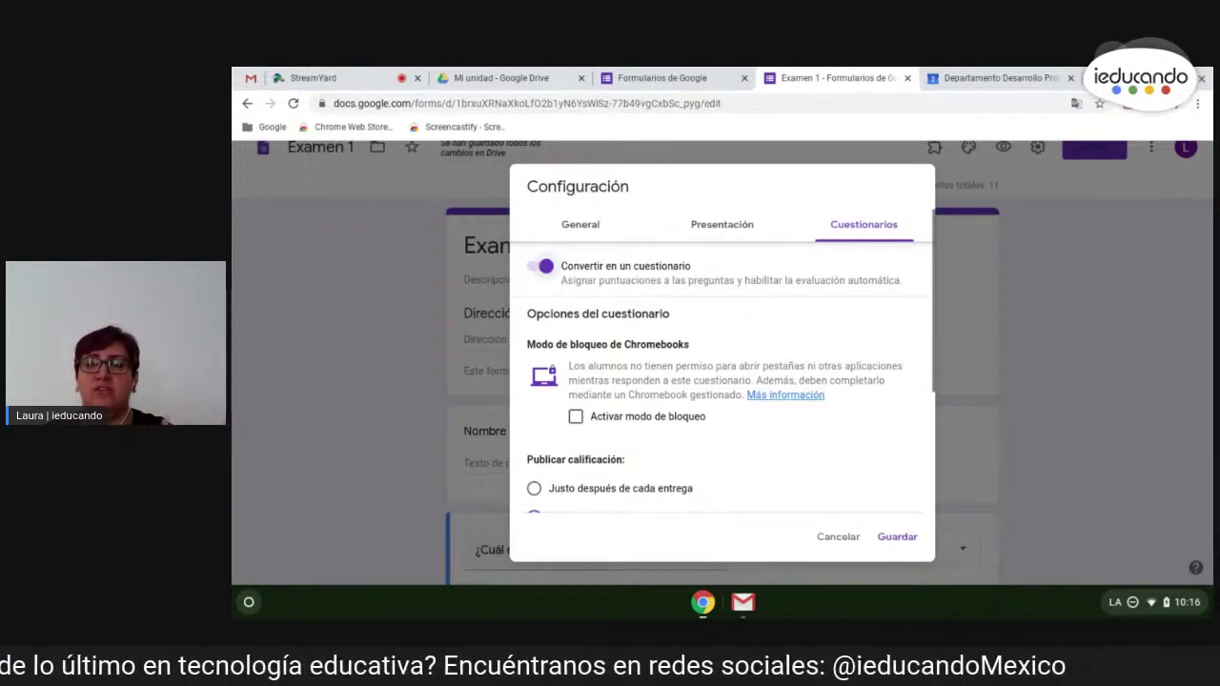
scroll(739, 291, down, 2)
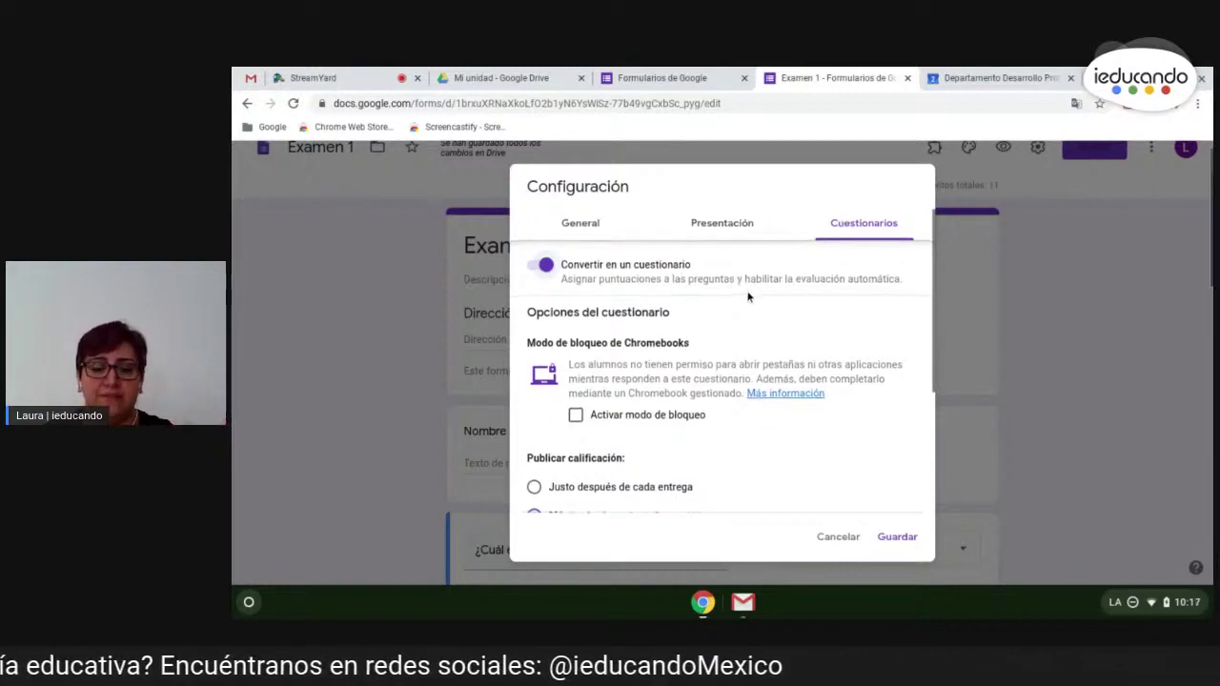
scroll(655, 373, down, 2)
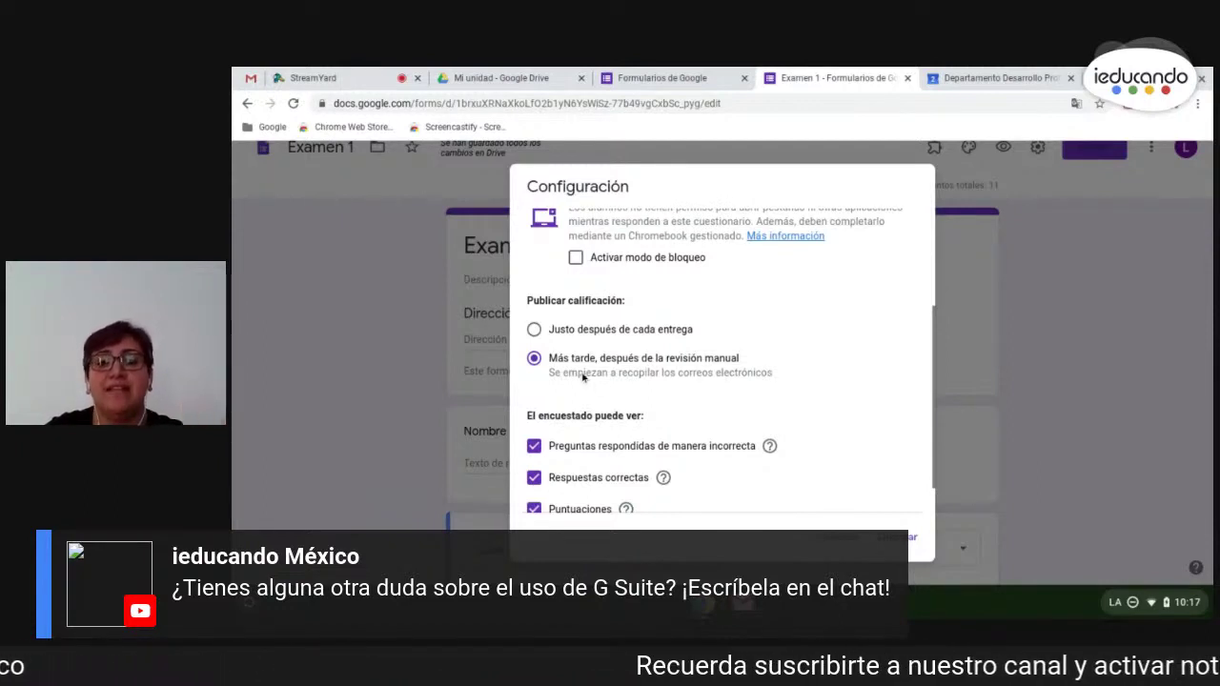
scroll(581, 377, down, 1)
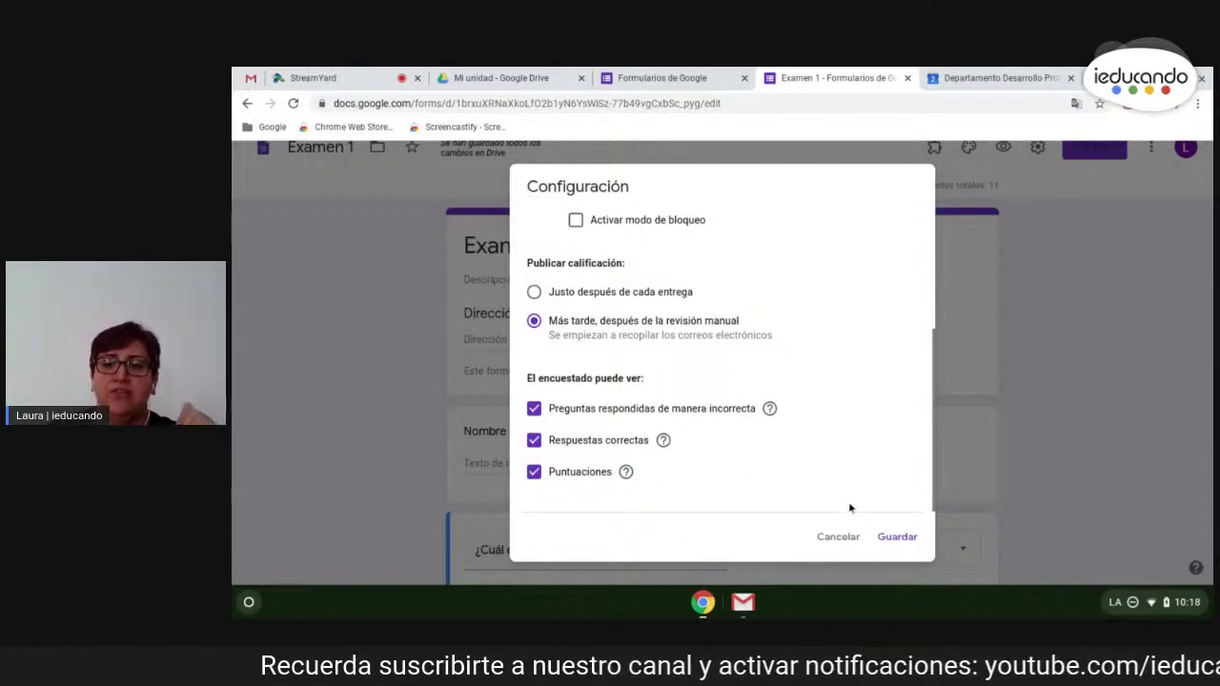
click(898, 539)
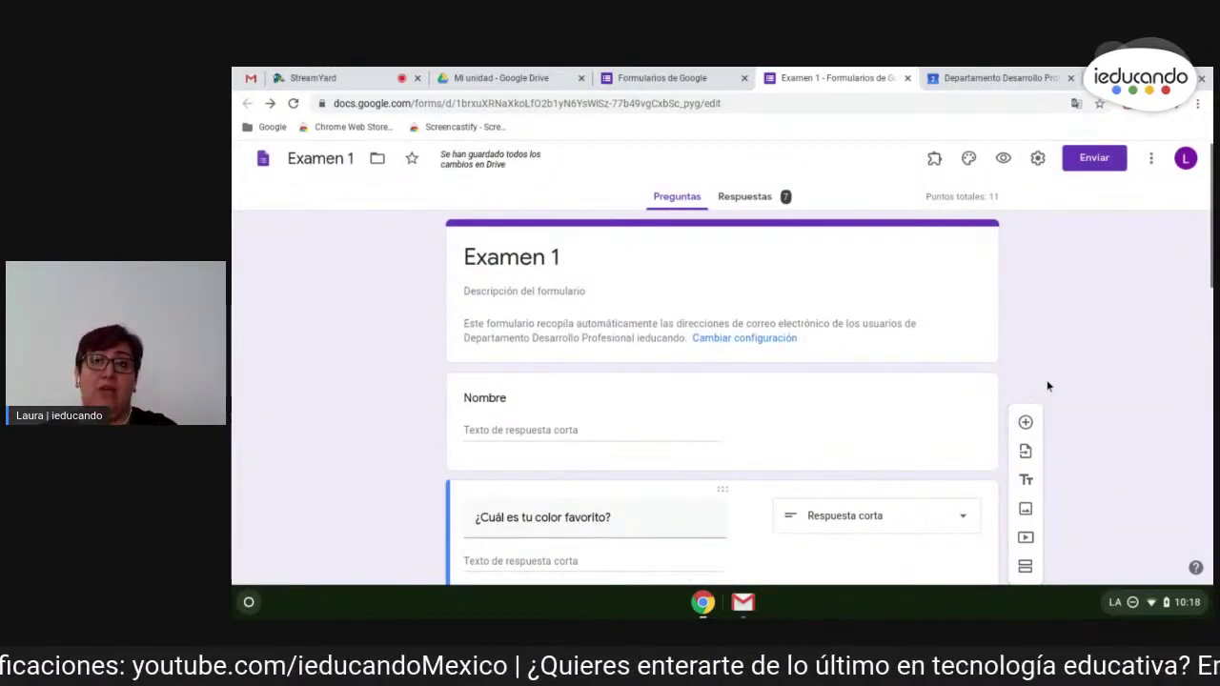
- Open the answer key for '¿Cuál es tu color favorito?' and give it 5 points
scroll(1064, 375, down, 1)
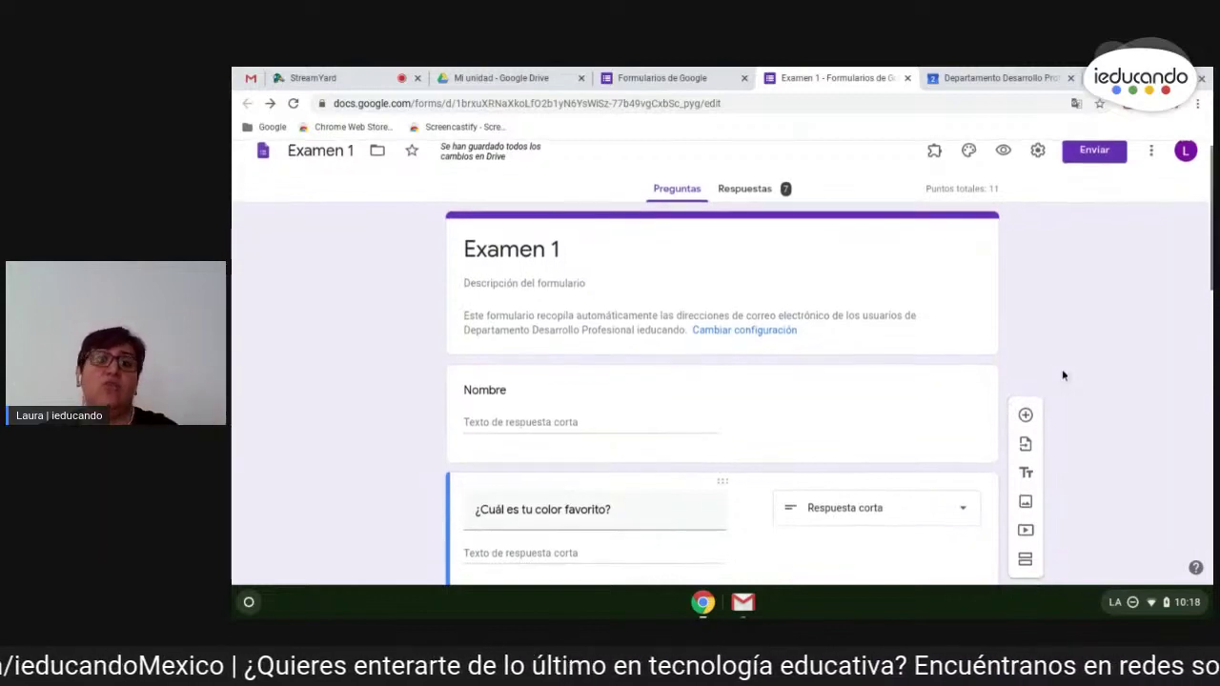
scroll(1064, 375, down, 3)
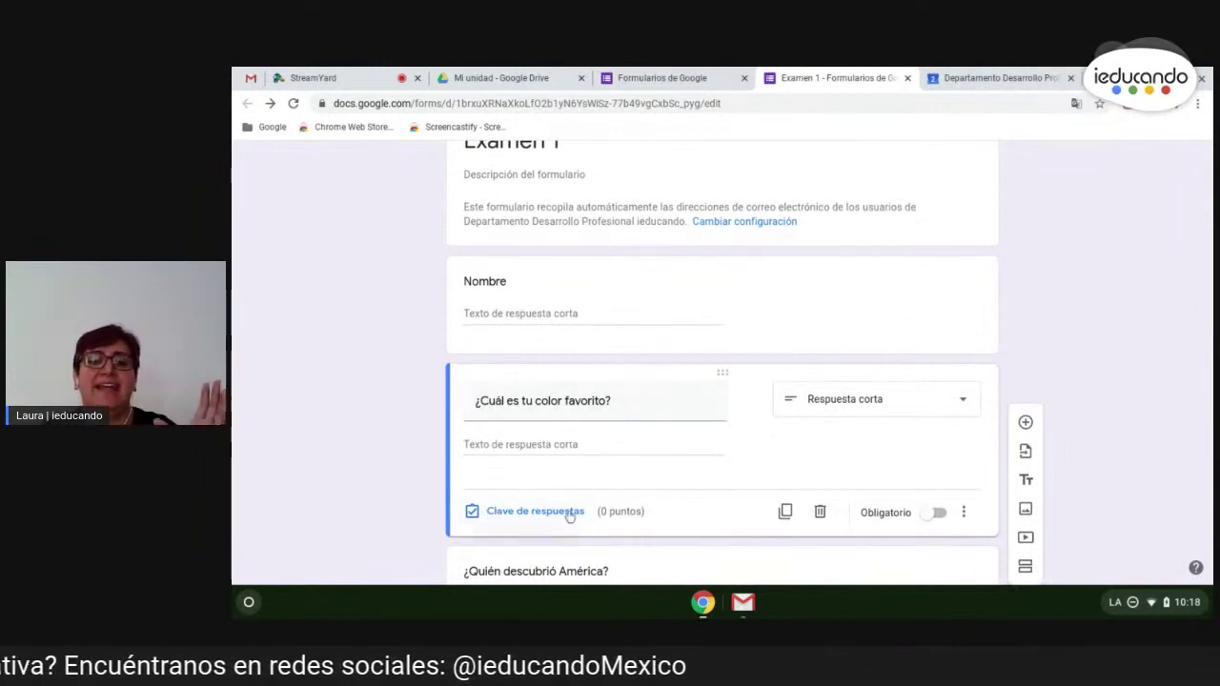
scroll(578, 493, down, 1)
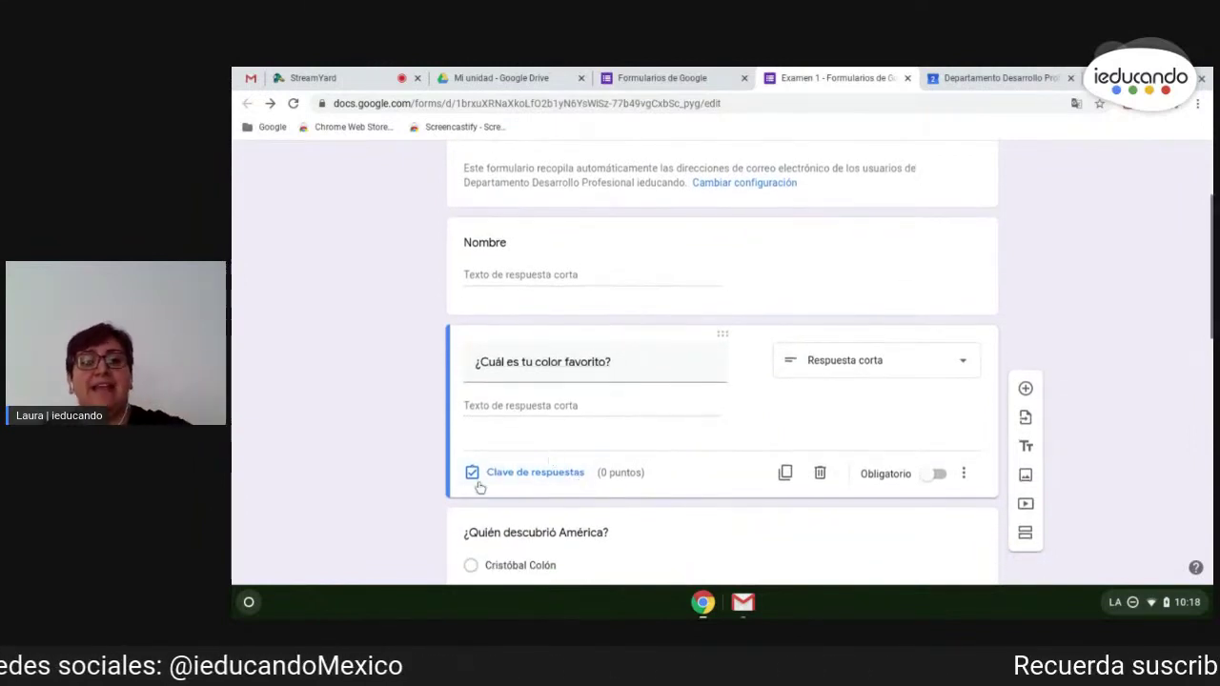
scroll(548, 460, up, 5)
scroll(318, 553, down, 1)
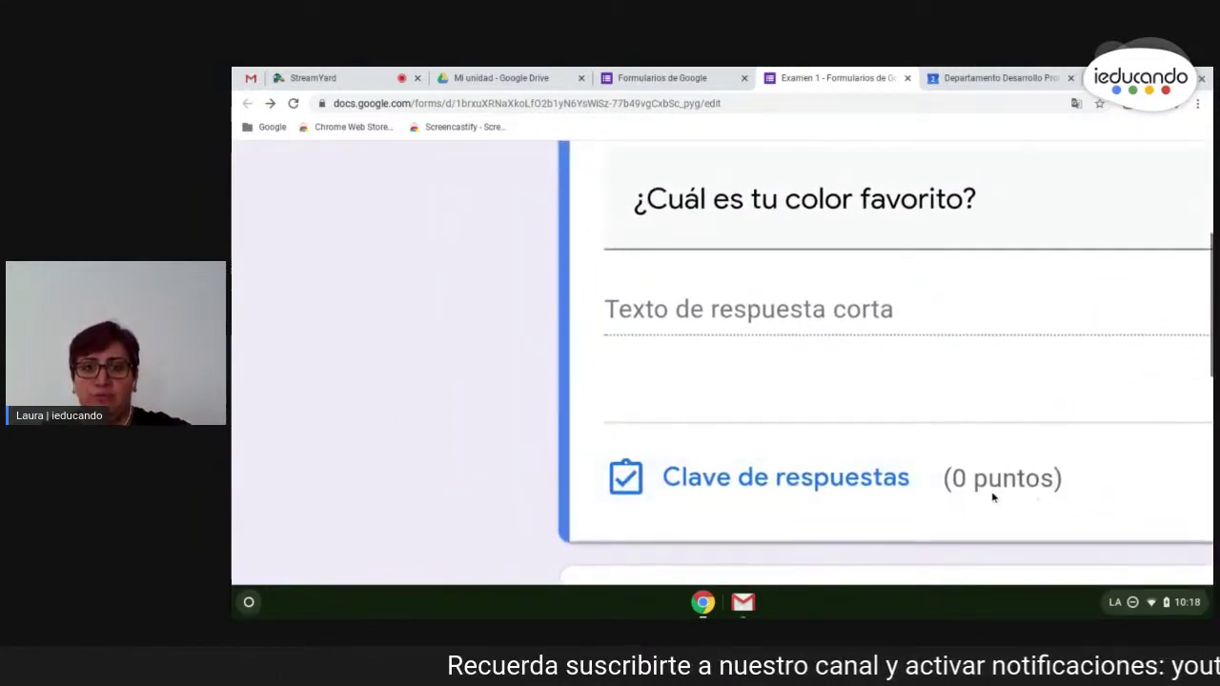
scroll(997, 491, down, 5)
click(490, 470)
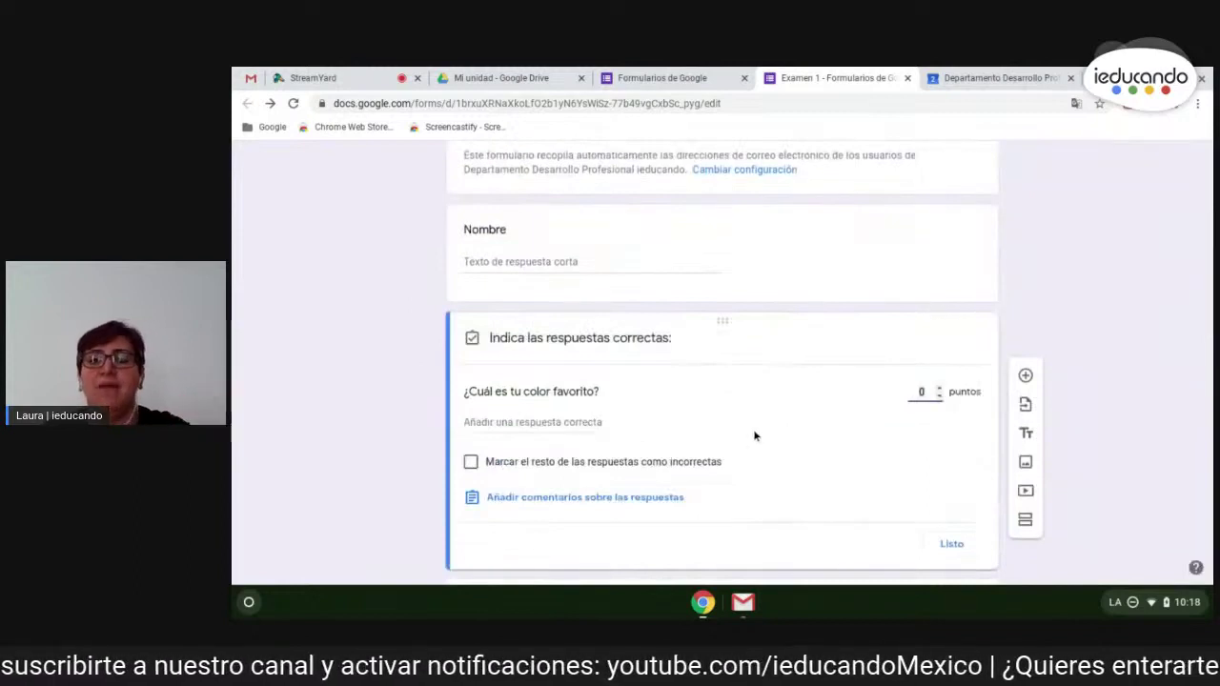
scroll(869, 346, up, 5)
scroll(868, 346, up, 4)
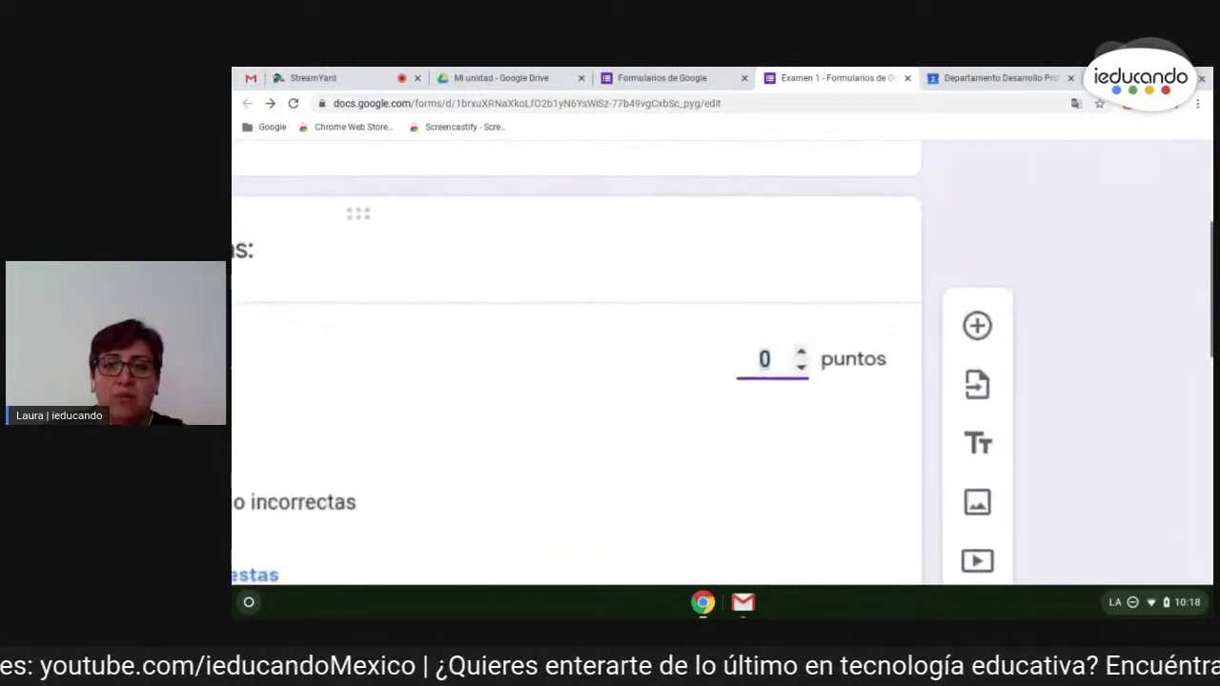
text(5)
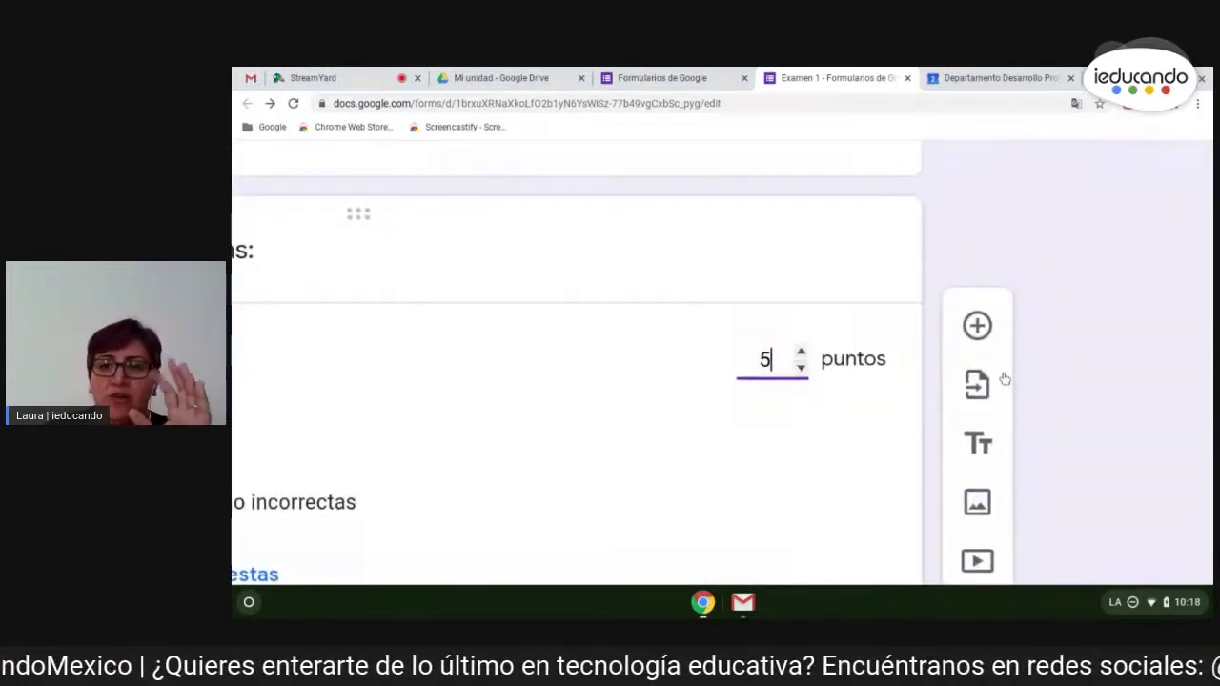
scroll(659, 251, up, 2)
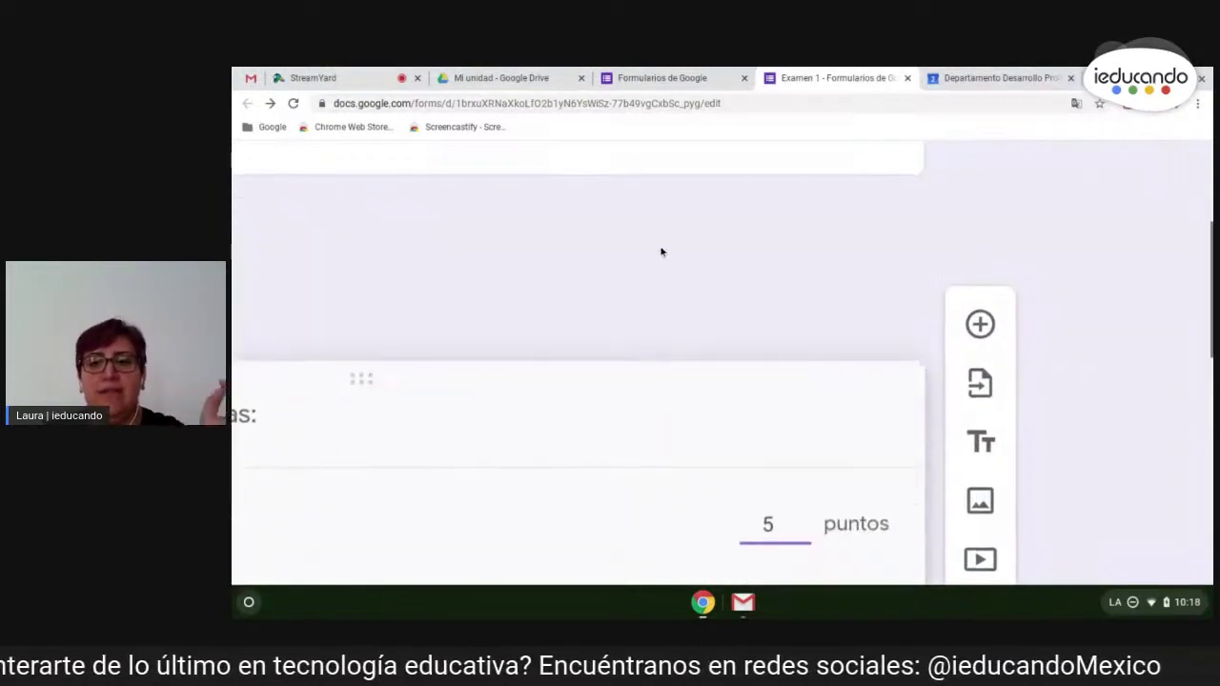
scroll(1030, 354, down, 4)
scroll(630, 362, down, 3)
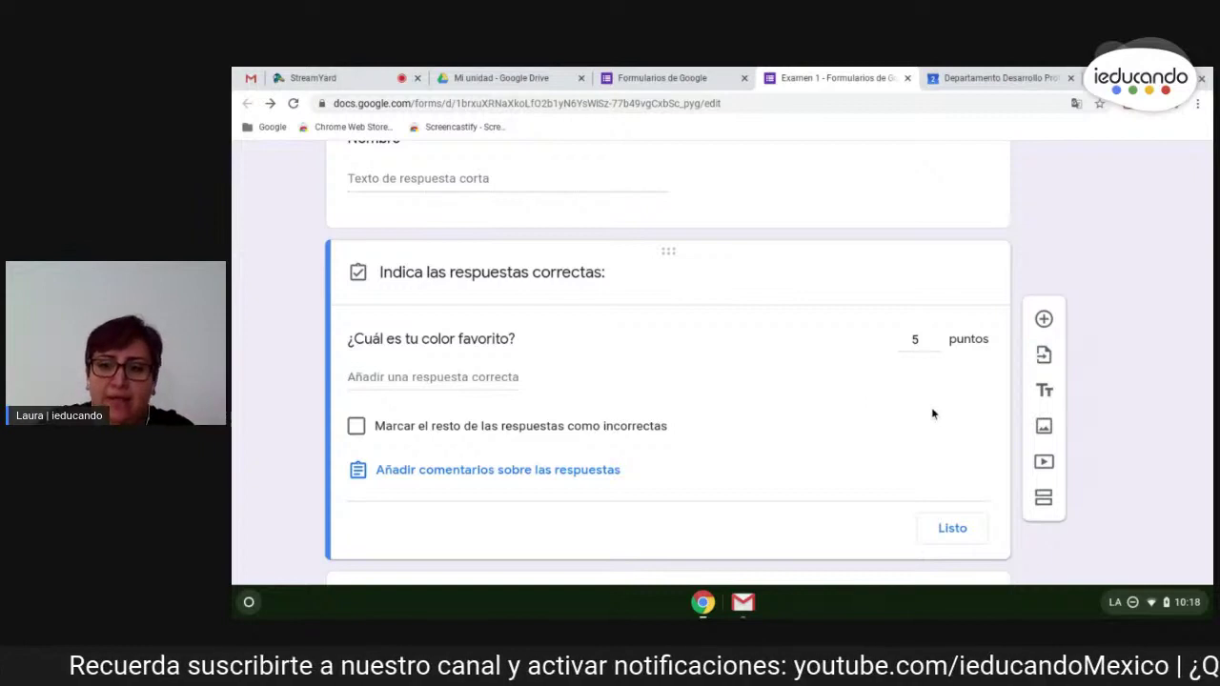
scroll(1097, 459, down, 1)
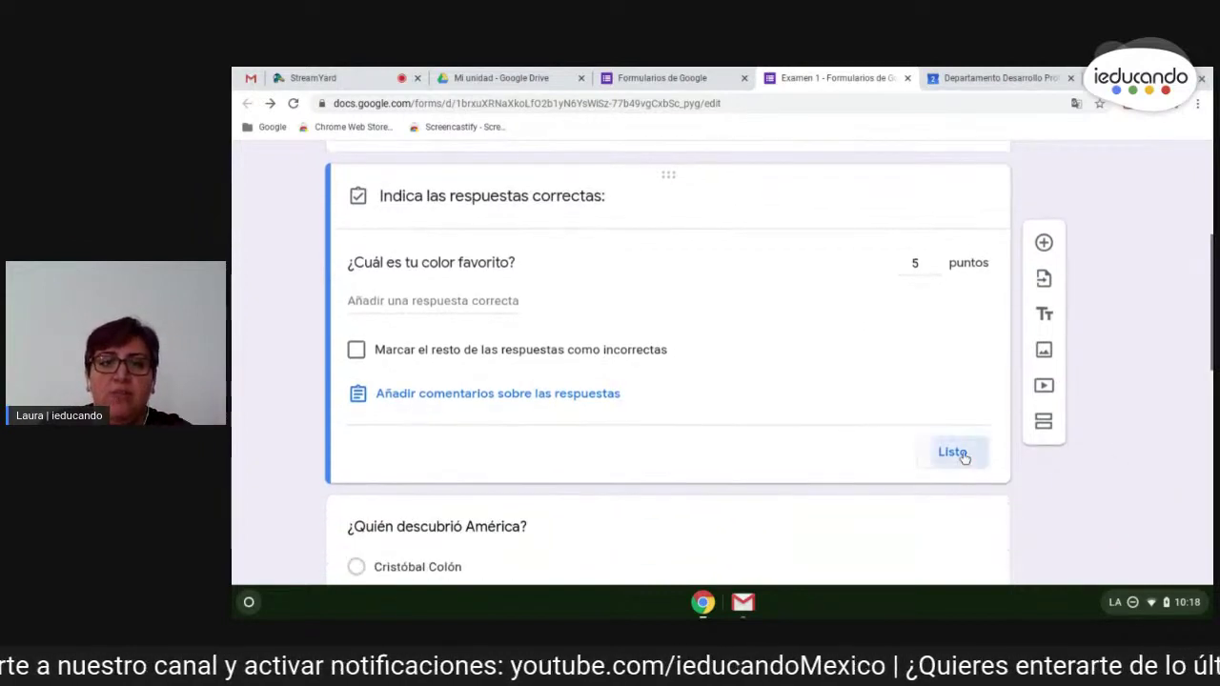
- Finish the colour key, then mark only Cristóbal Colón correct in the América question's key
click(953, 453)
scroll(1053, 465, down, 2)
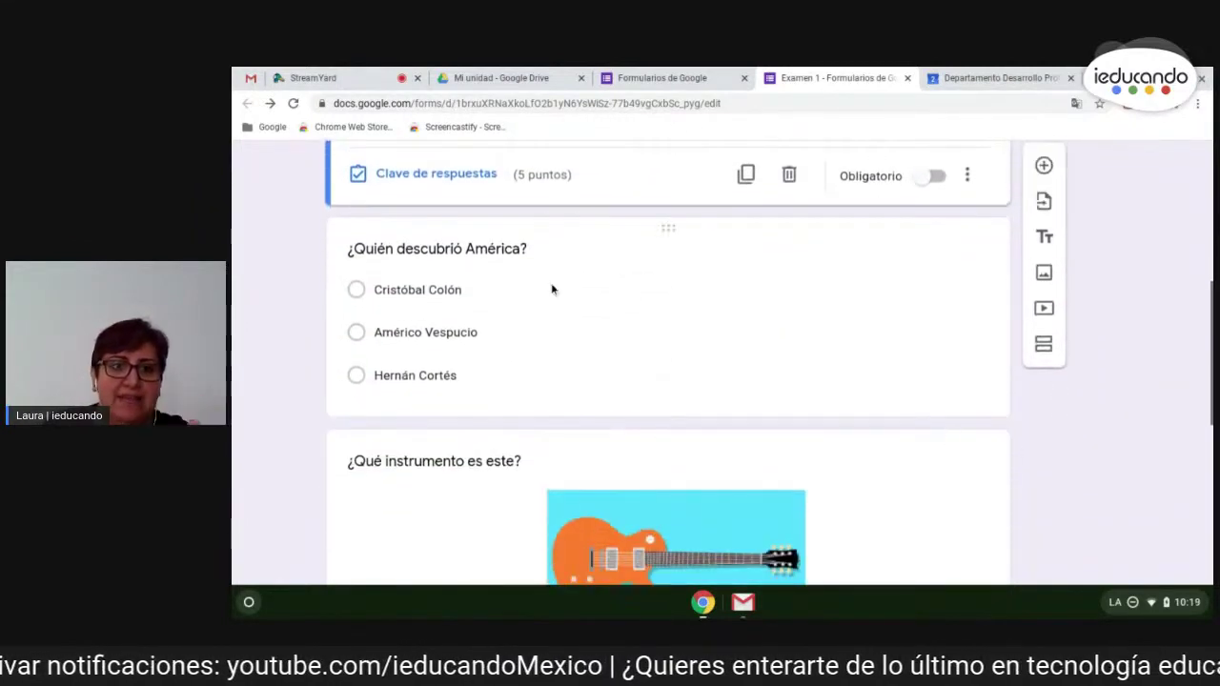
click(552, 289)
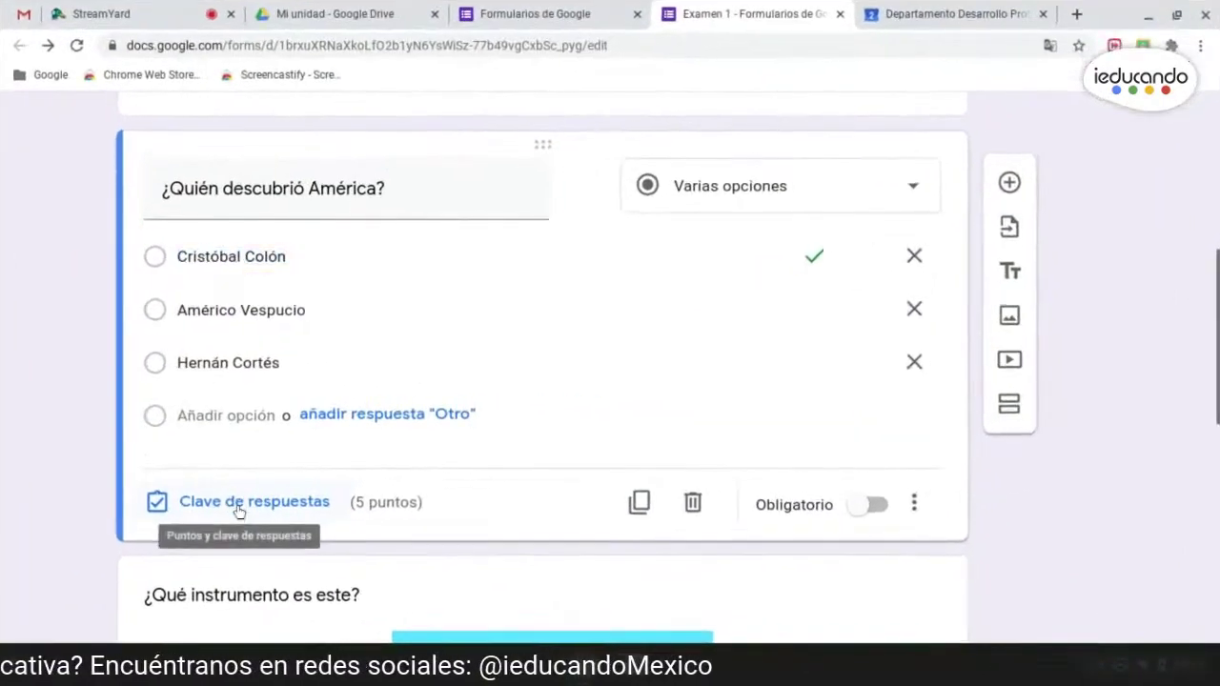
click(424, 475)
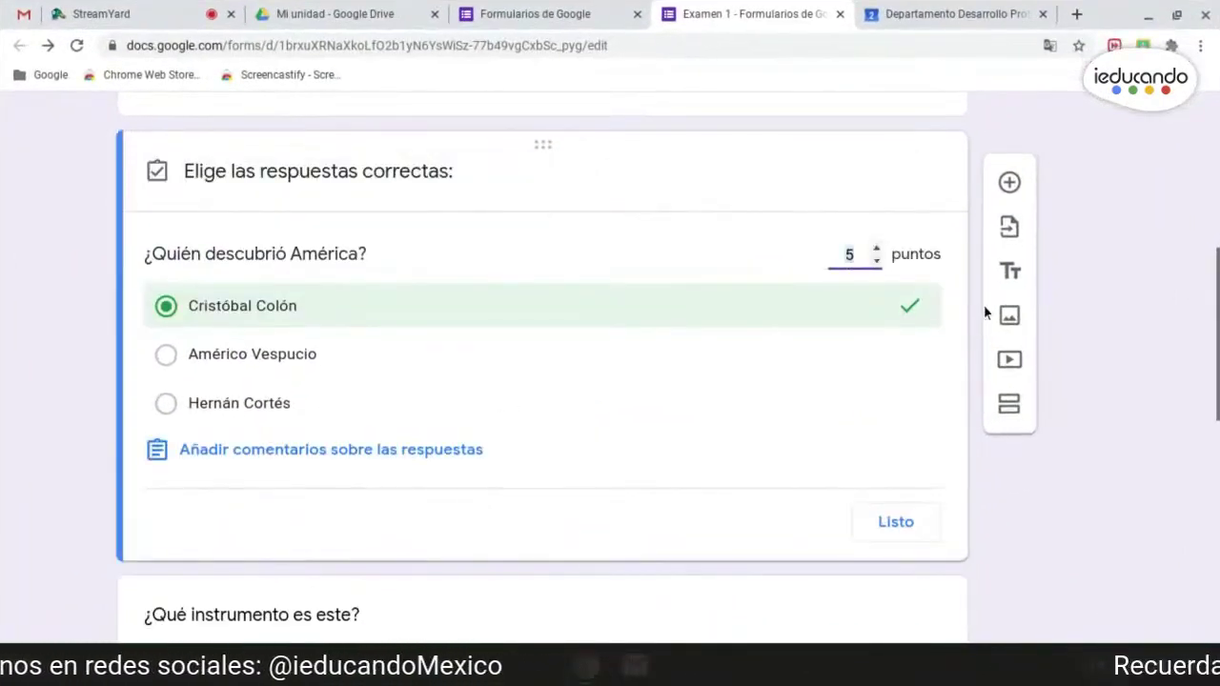
click(294, 358)
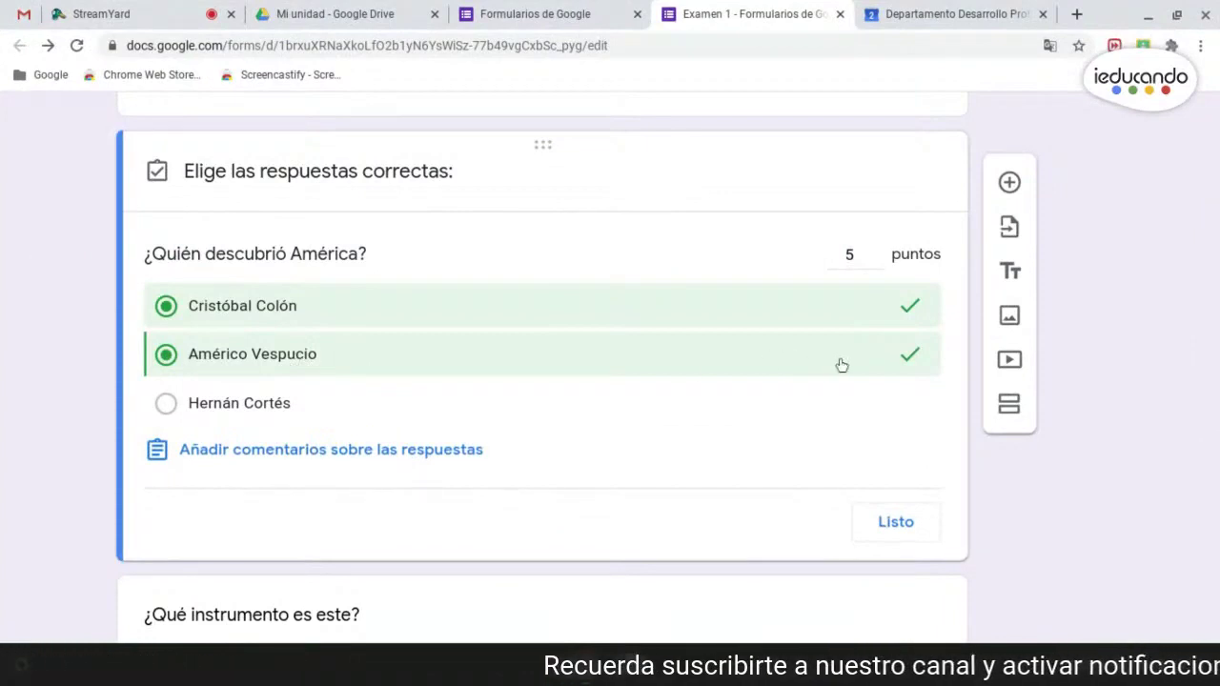
click(912, 360)
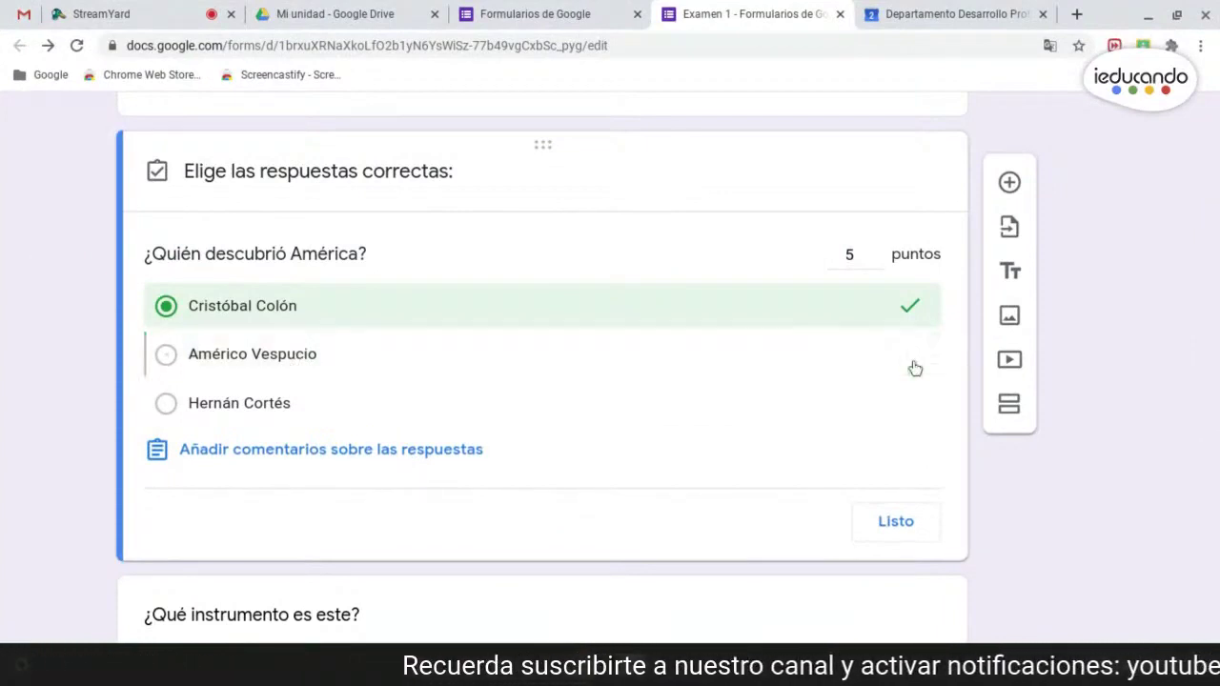
click(849, 255)
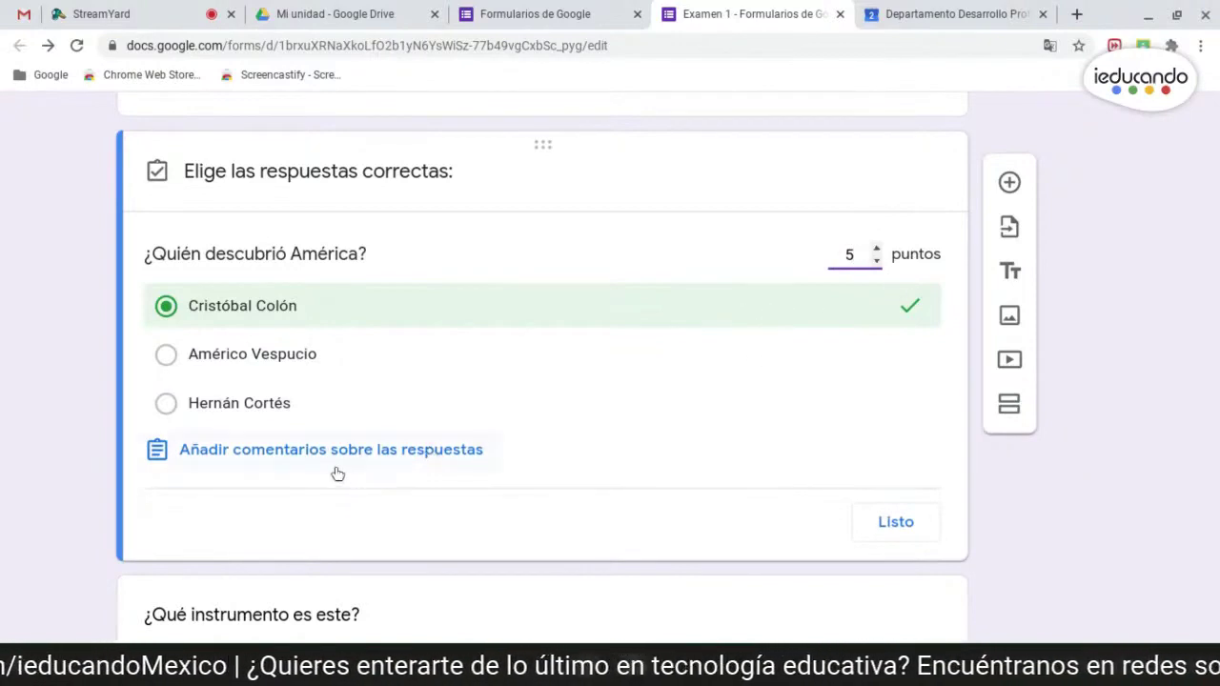
- Give the América question feedback 'Repasa el tema de la unidad 3' (incorrect) and '¡Buen trabajo!' (correct)
click(275, 464)
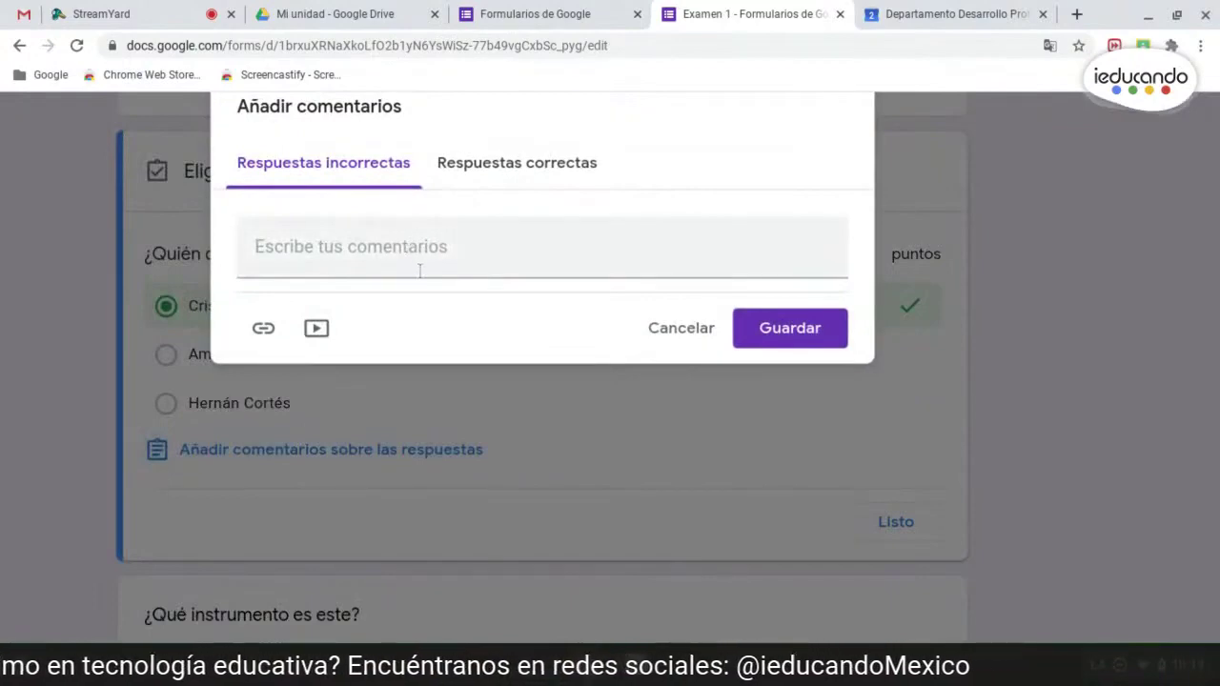
key(Escape)
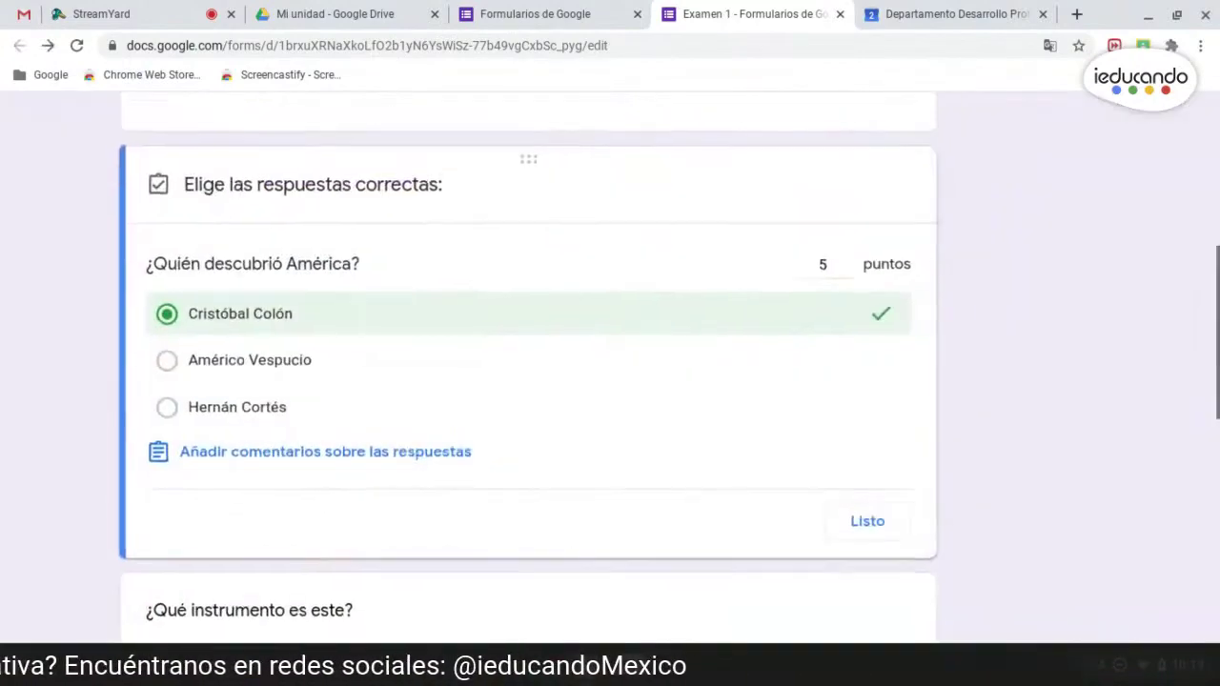
click(467, 441)
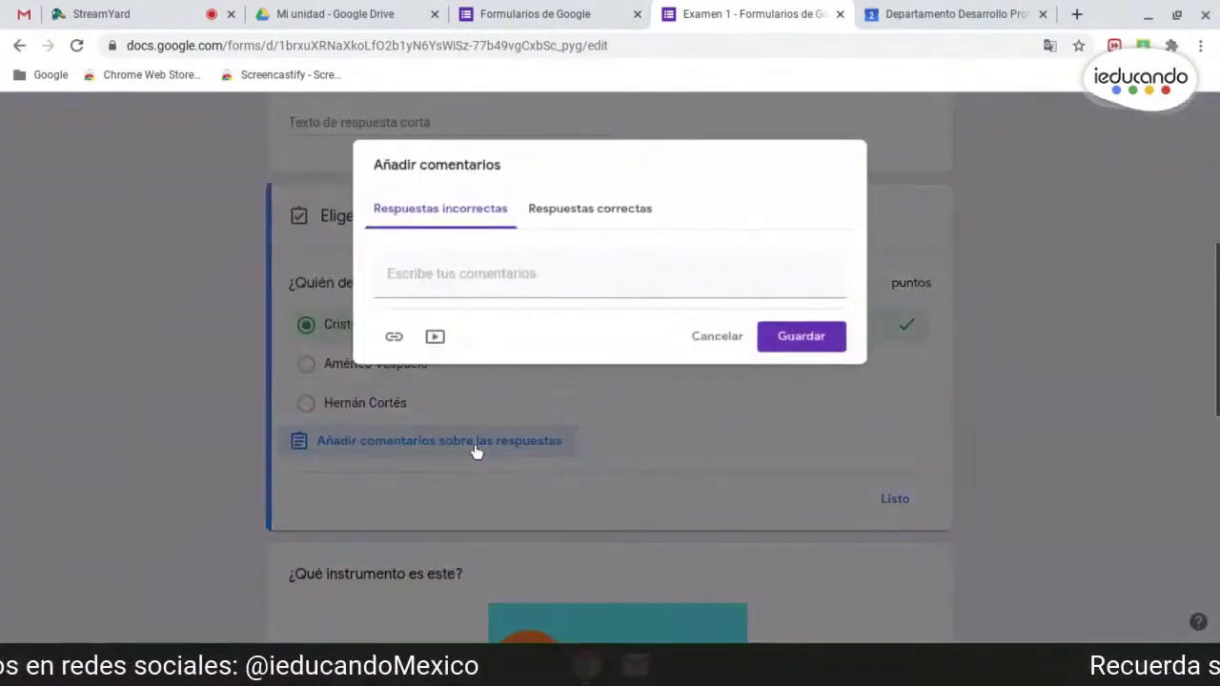
click(477, 272)
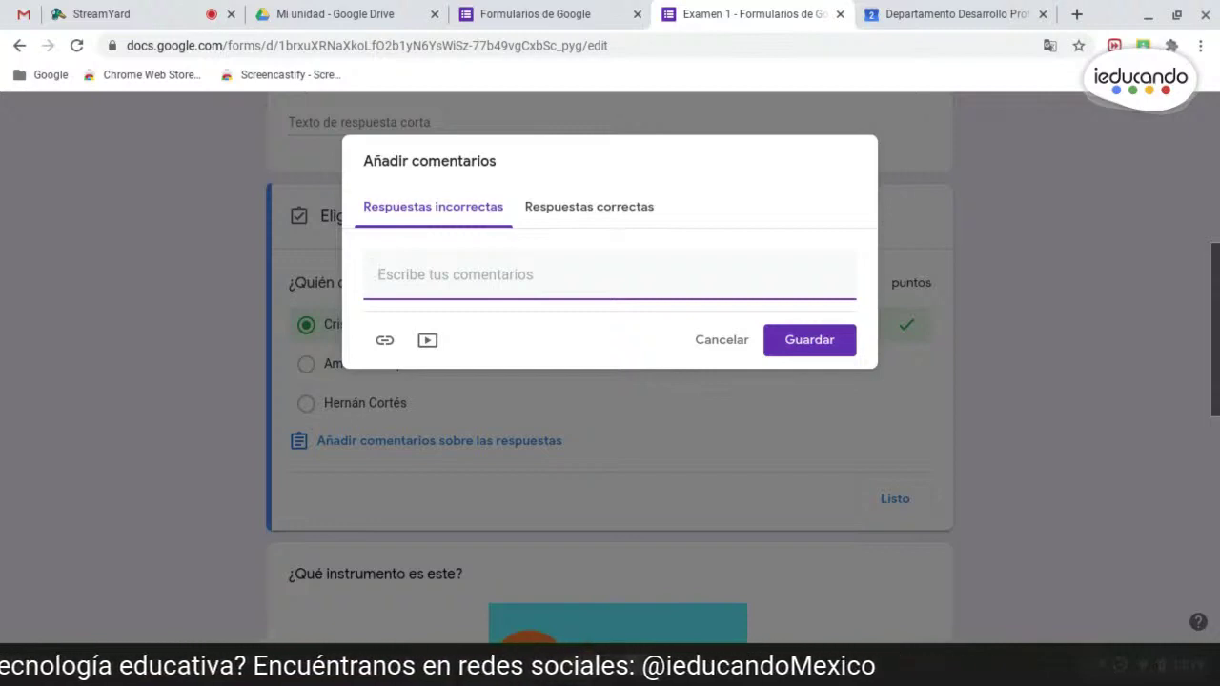
text(Repasa el tema de la unida)
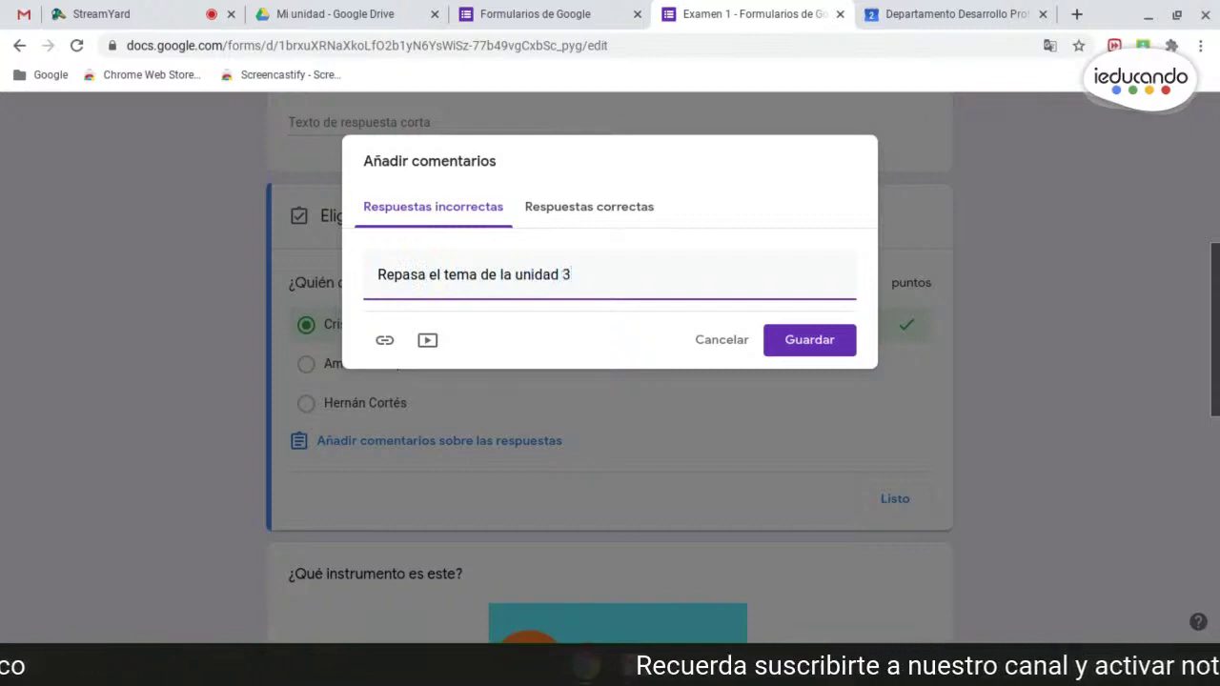
text(d 3)
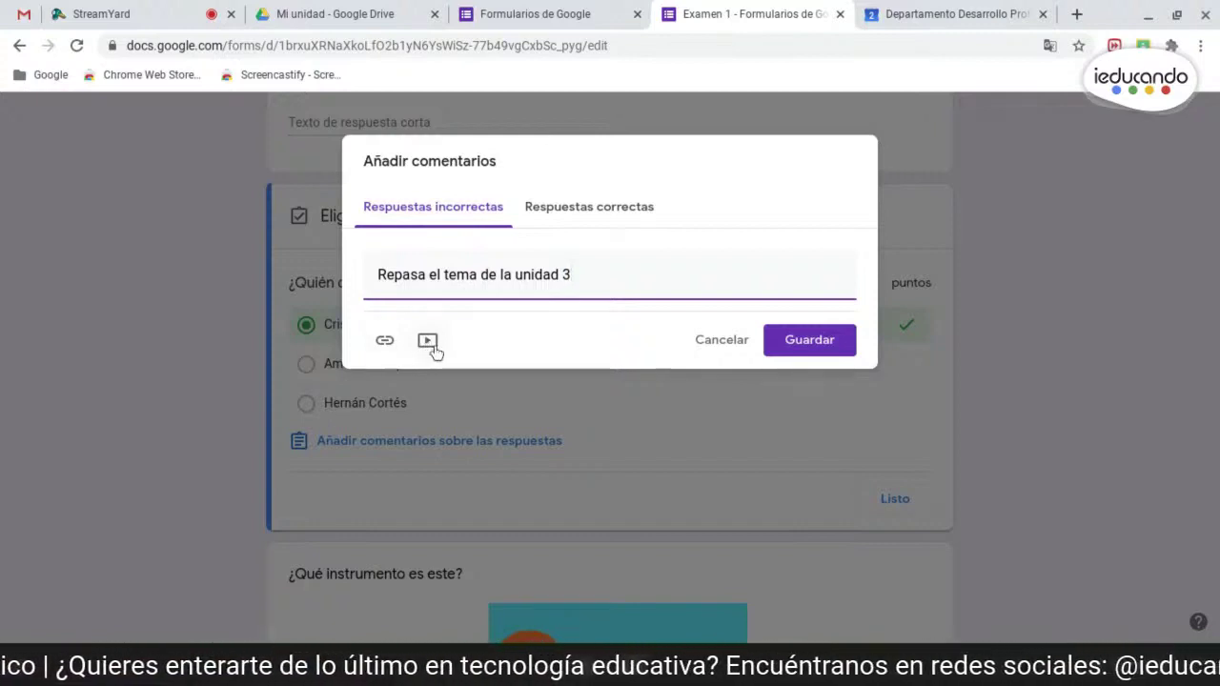
click(570, 210)
click(602, 273)
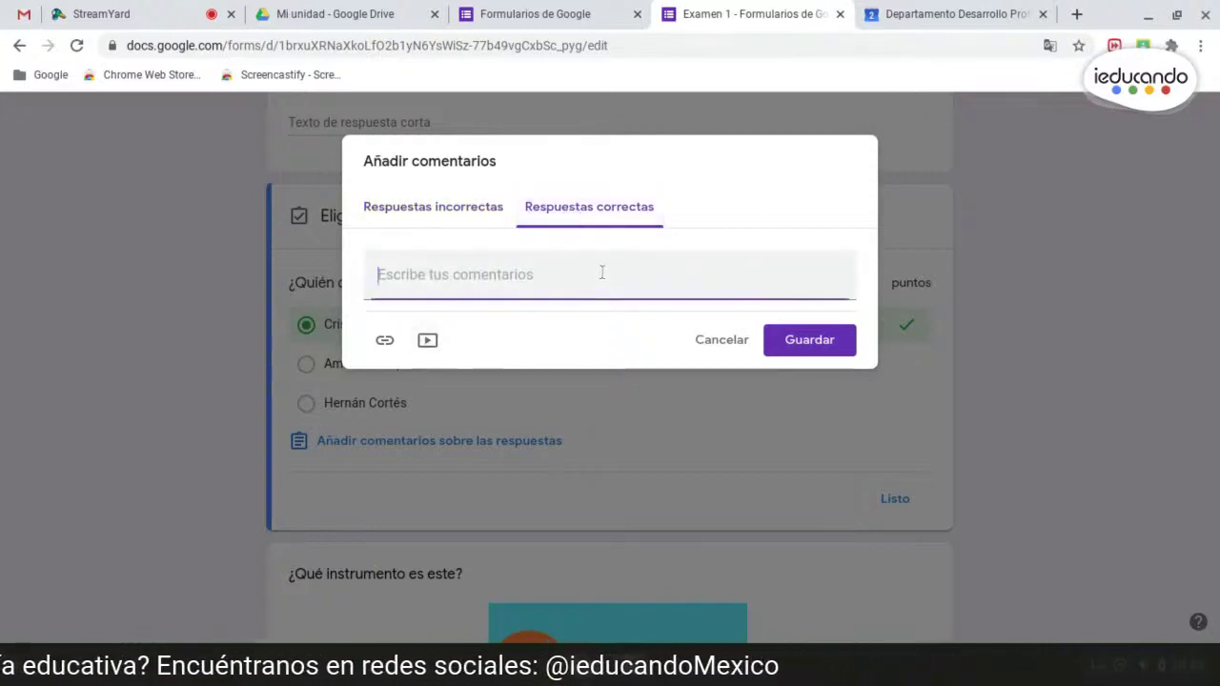
text(¡)
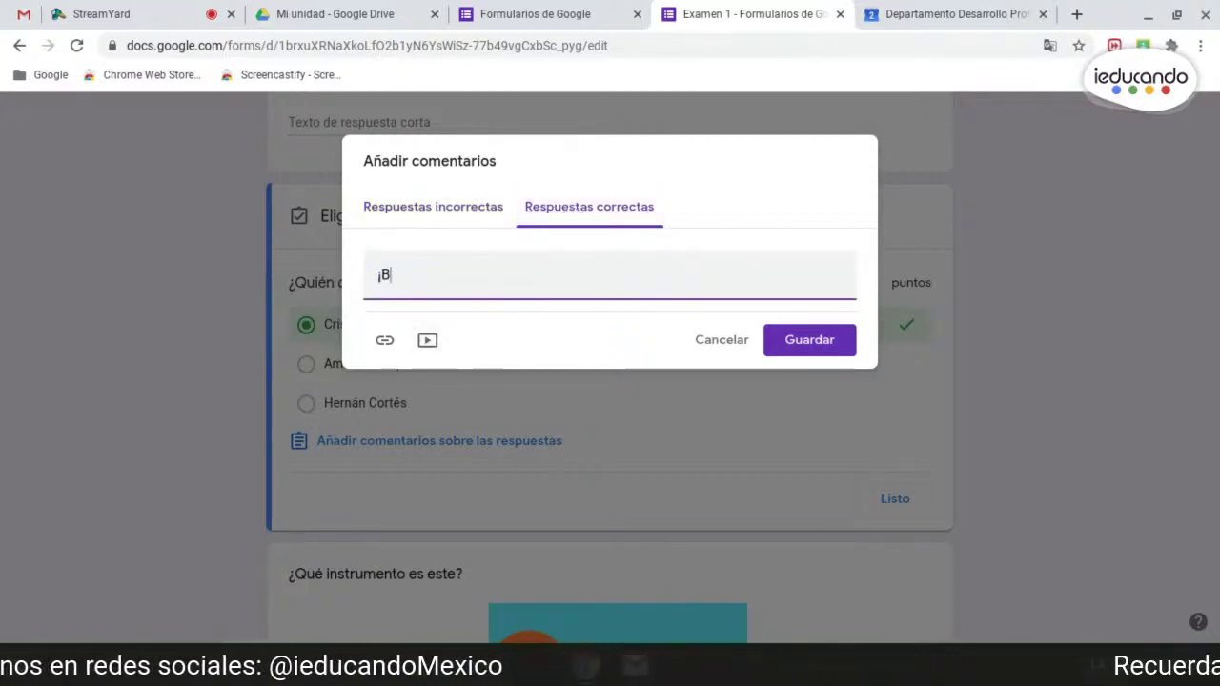
text(Buen tra)
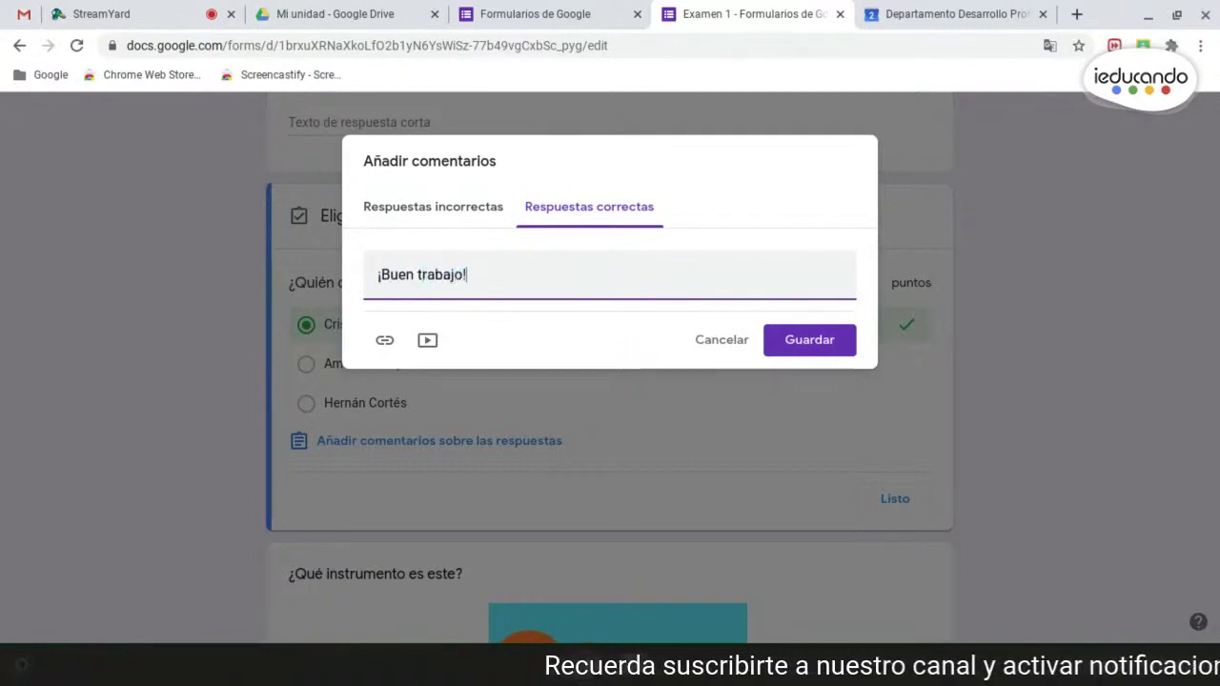
text(bajo!)
click(807, 344)
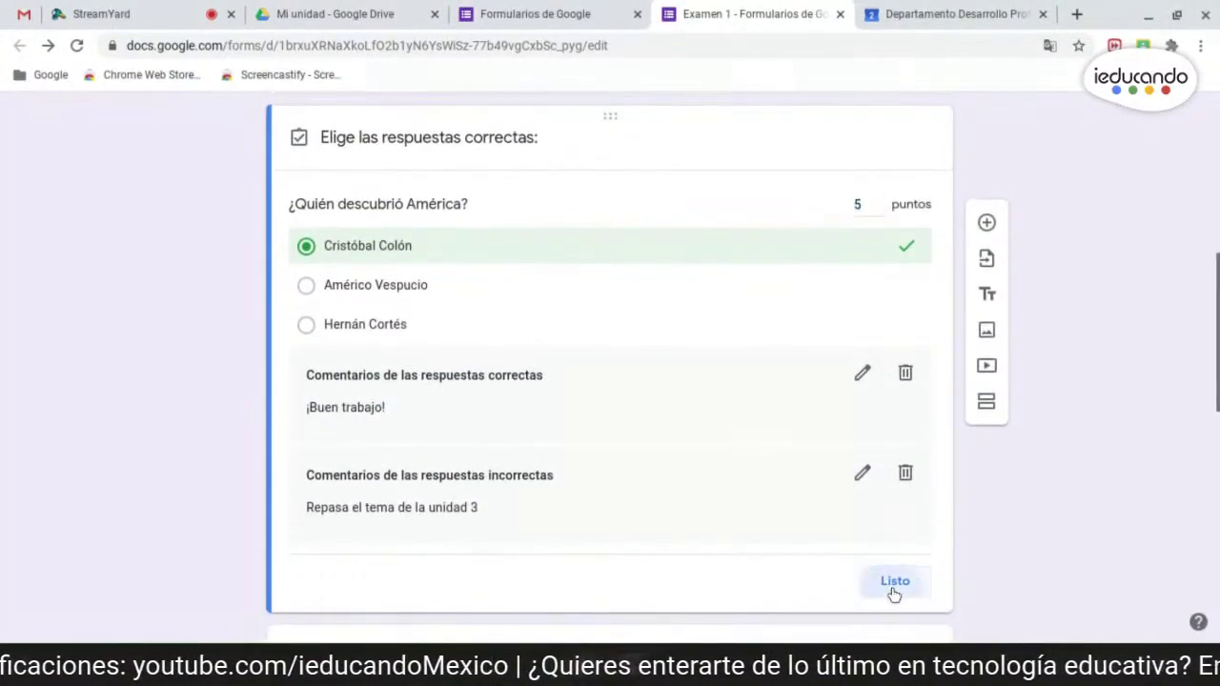
click(895, 590)
scroll(1019, 497, down, 3)
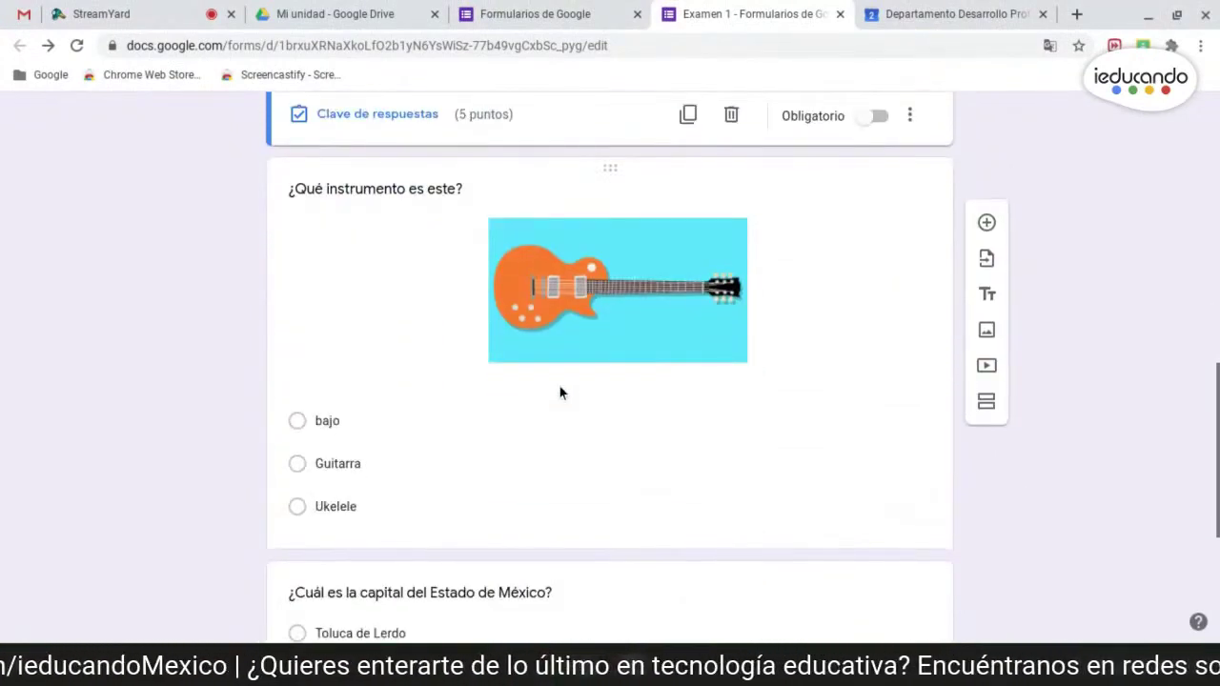
- Open the guitar question's answer key and set its points to 5
click(598, 385)
scroll(1043, 380, down, 3)
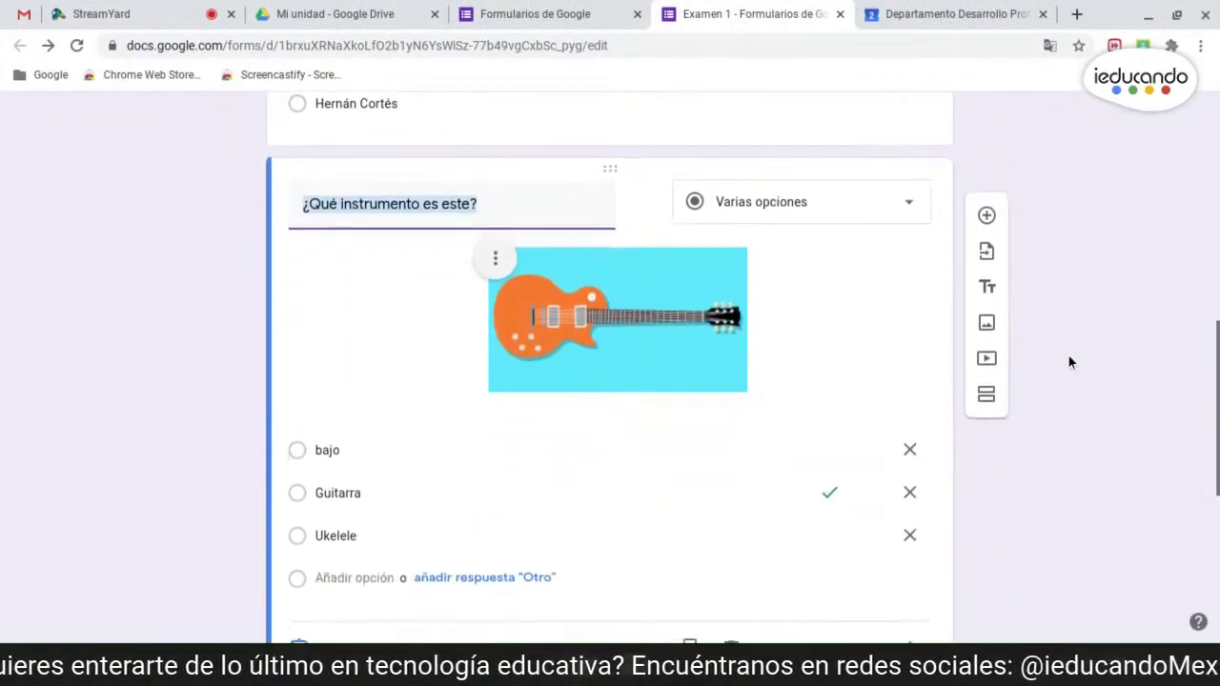
click(362, 578)
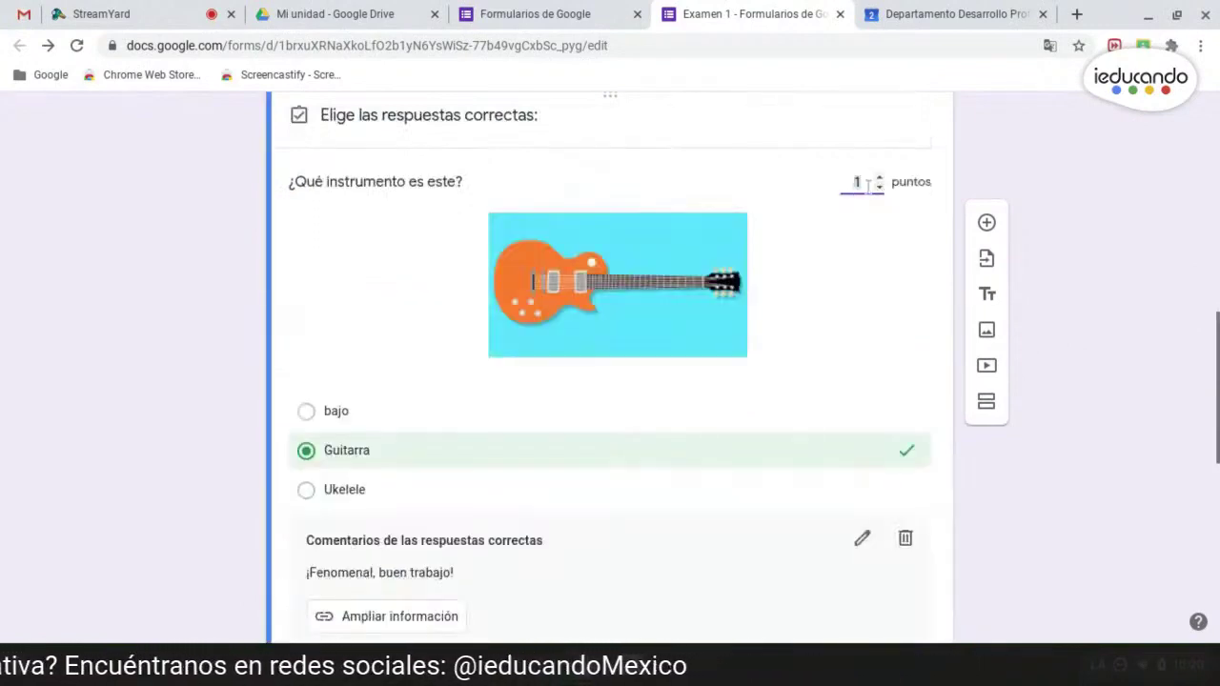
double_click(859, 182)
text(5)
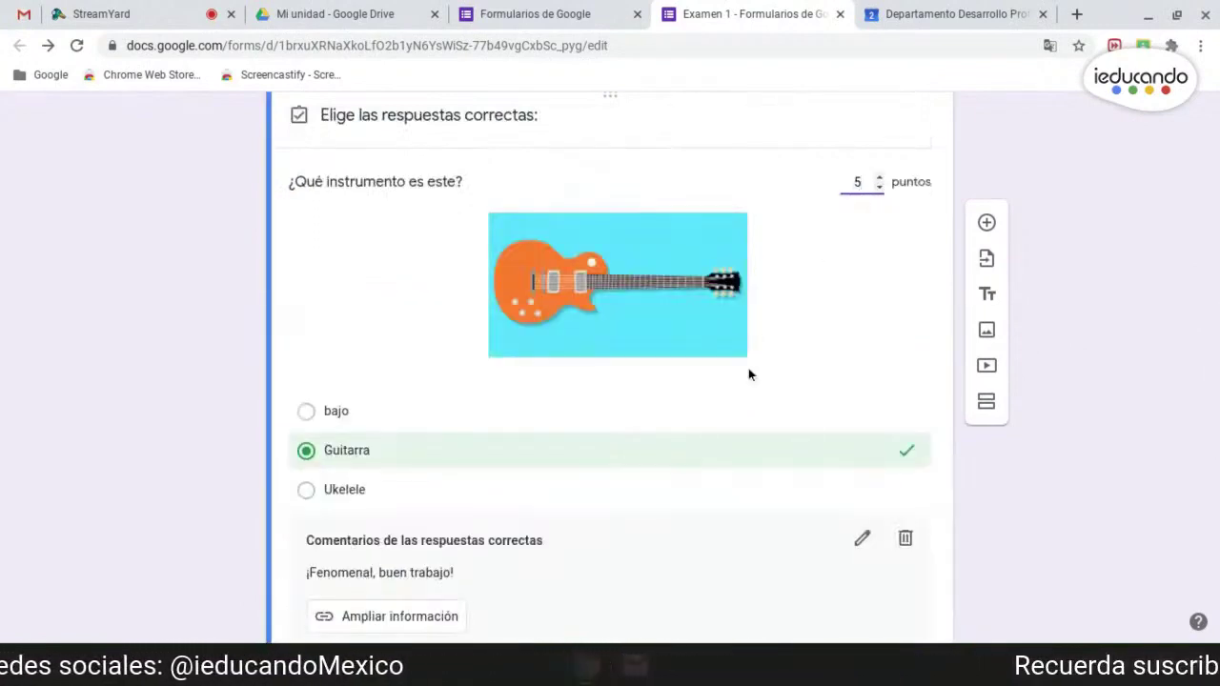
- Open the 'Ampliar información' feedback link to the Wikipedia Guitarra article in a new tab
scroll(759, 420, down, 1)
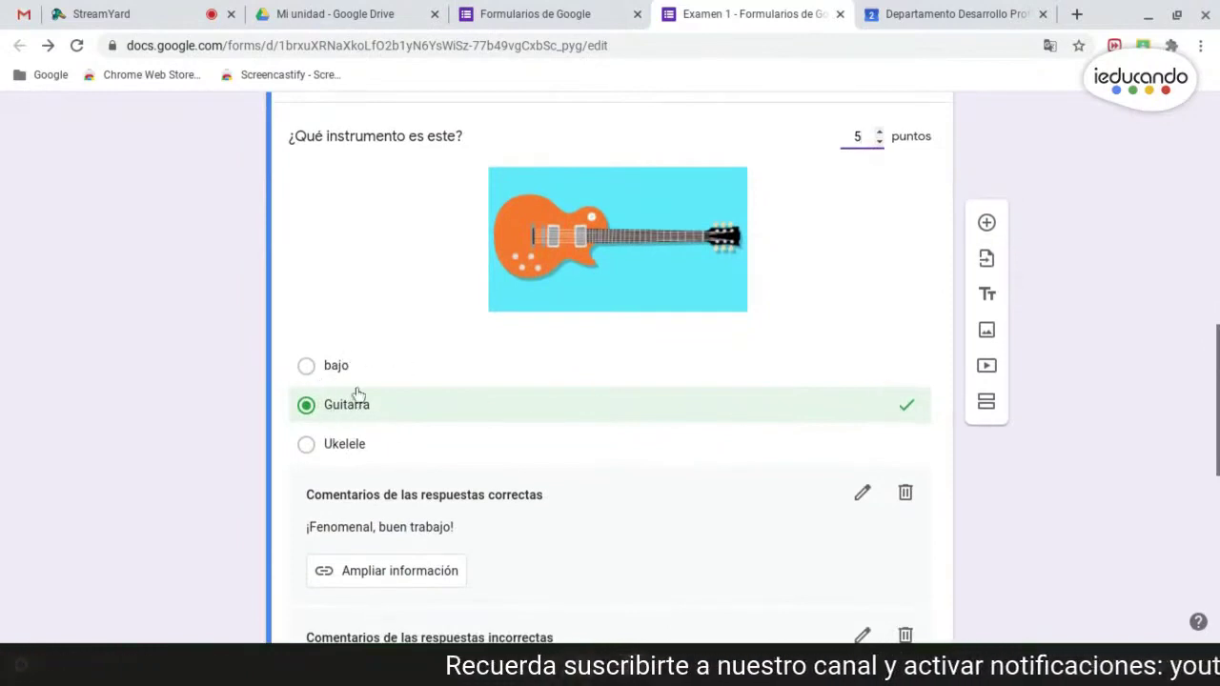
scroll(654, 308, down, 3)
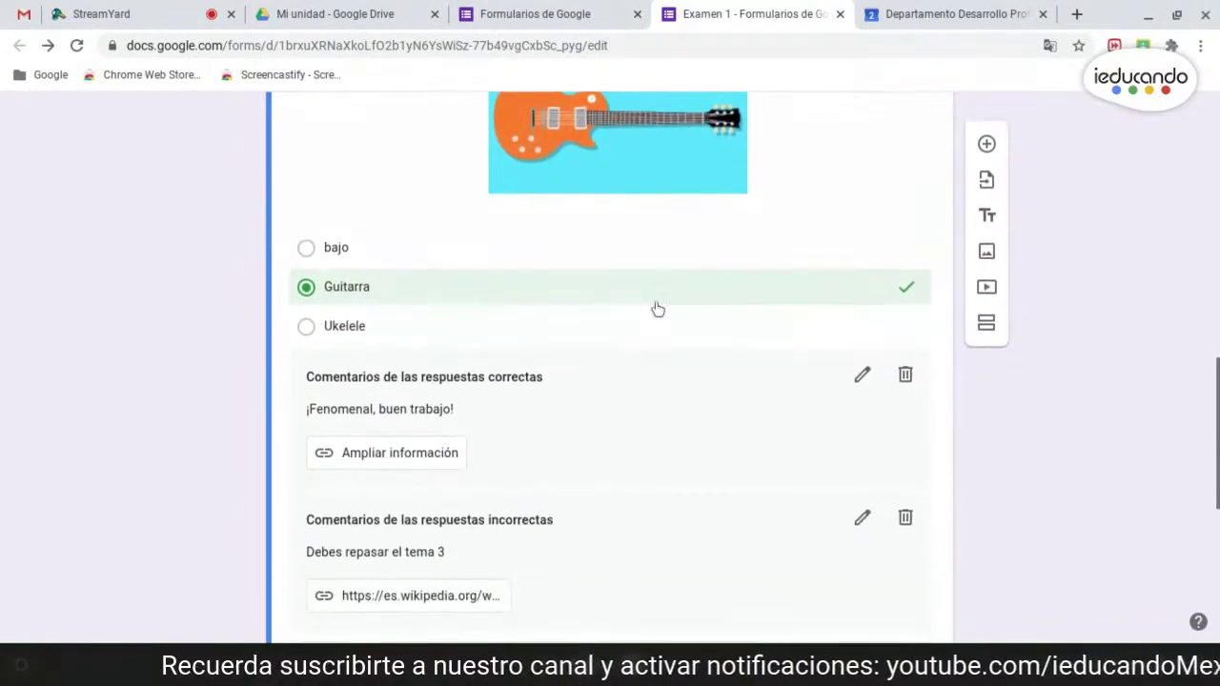
scroll(477, 400, down, 2)
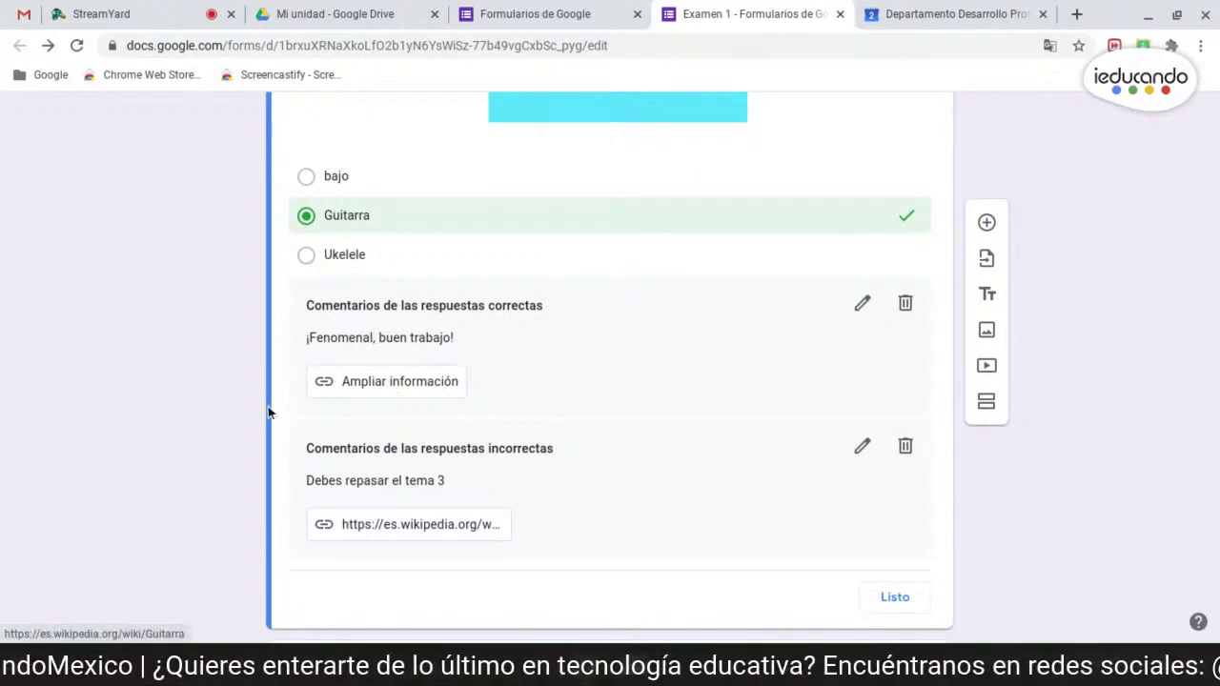
click(391, 384)
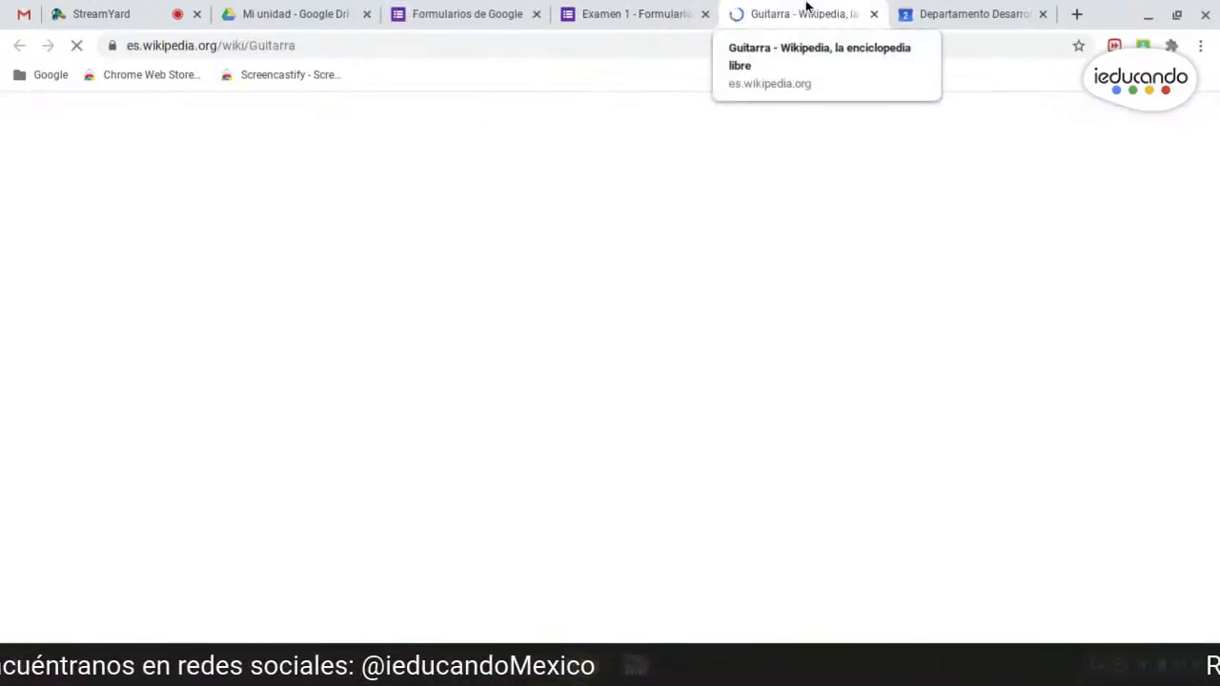
- Check that the incorrect-answer link also opens the Guitarra article, then finish the guitar answer key
click(875, 16)
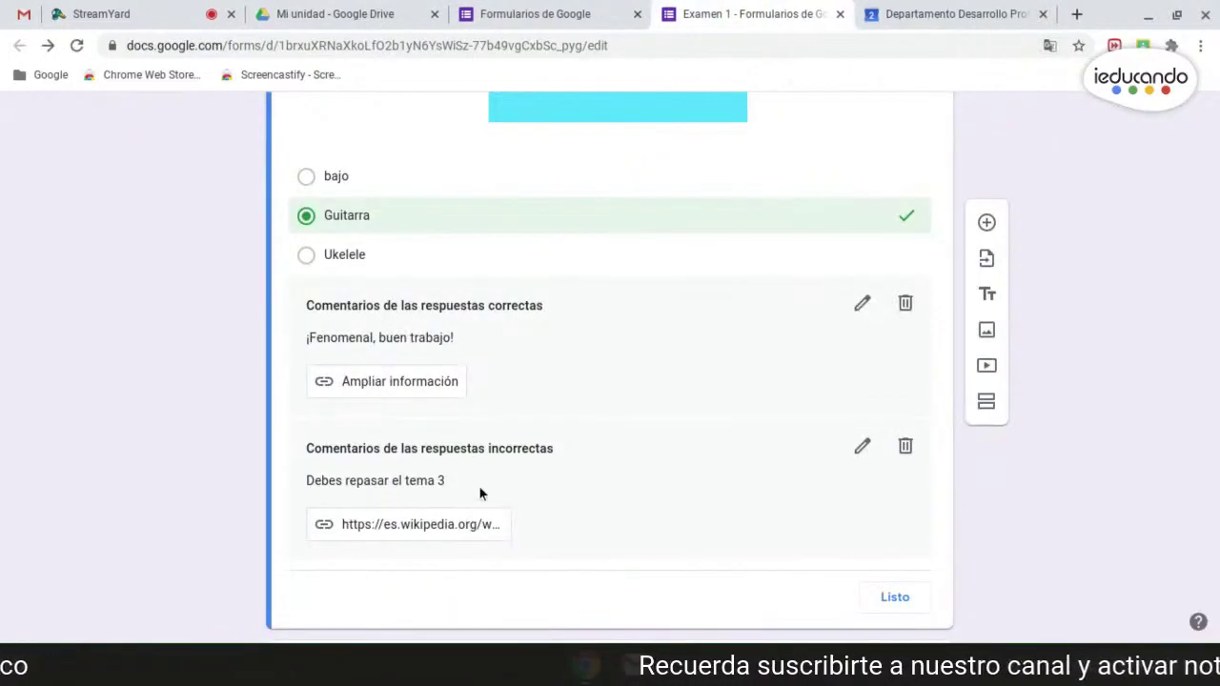
click(406, 527)
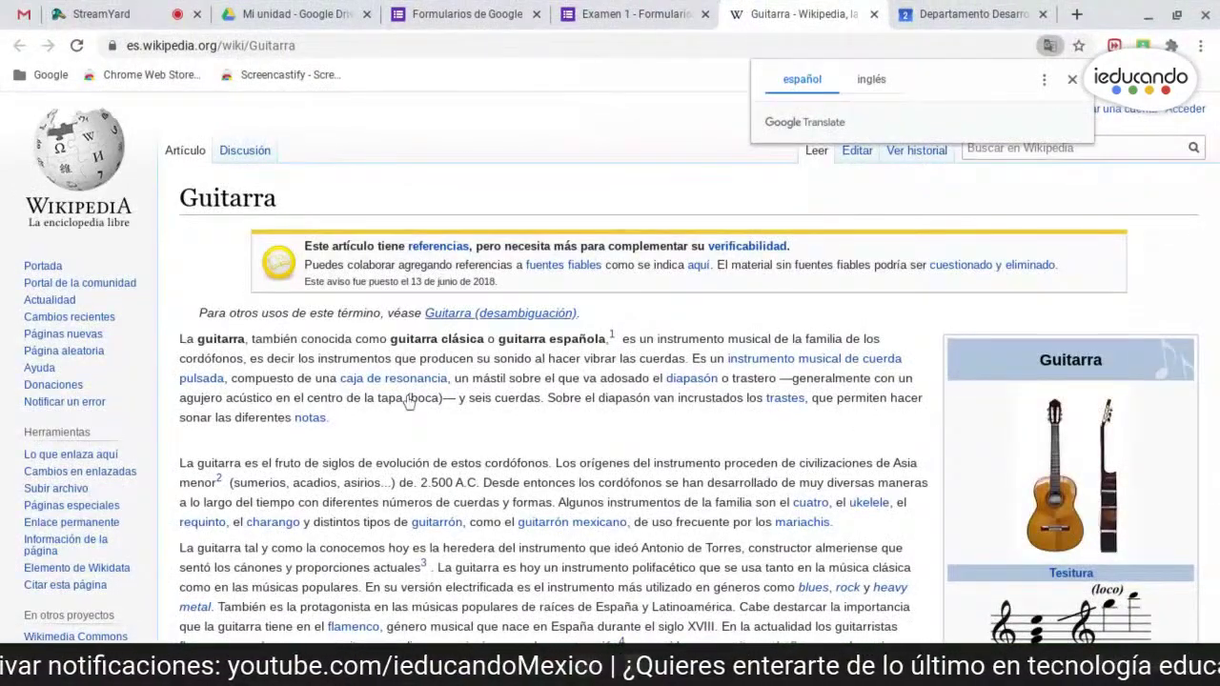
click(874, 14)
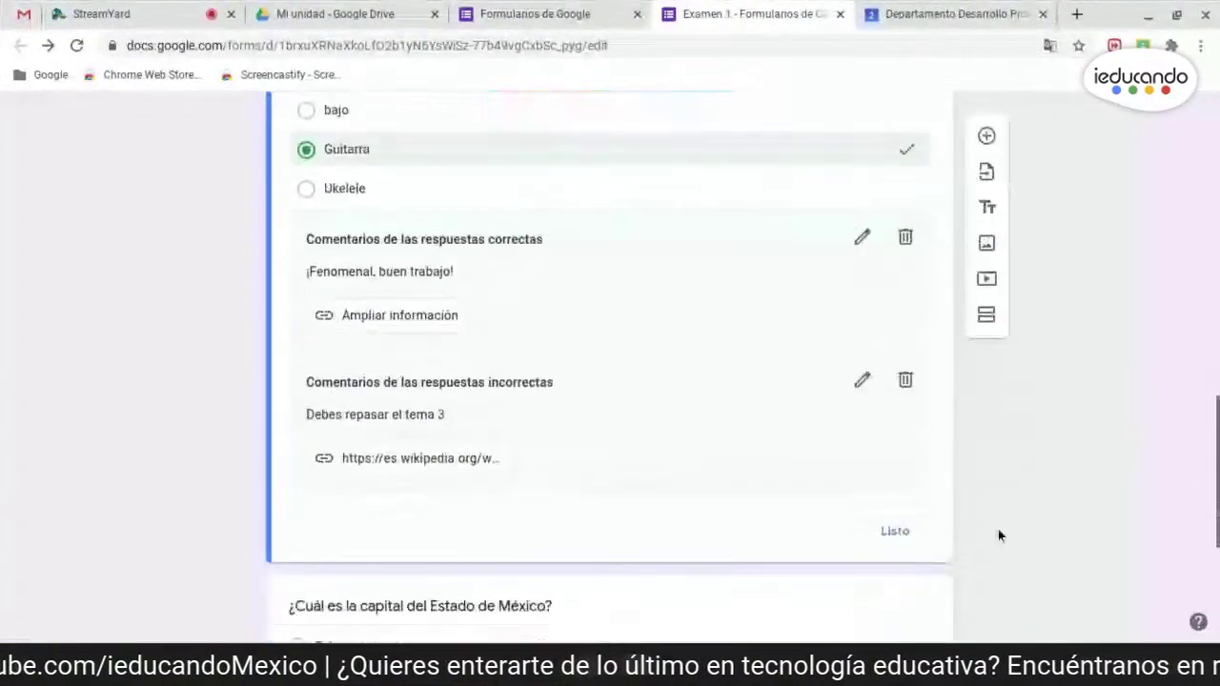
click(894, 545)
- Open the Vista previa of Examen 1 from the top of the form
scroll(1043, 428, up, 2)
scroll(1043, 423, up, 4)
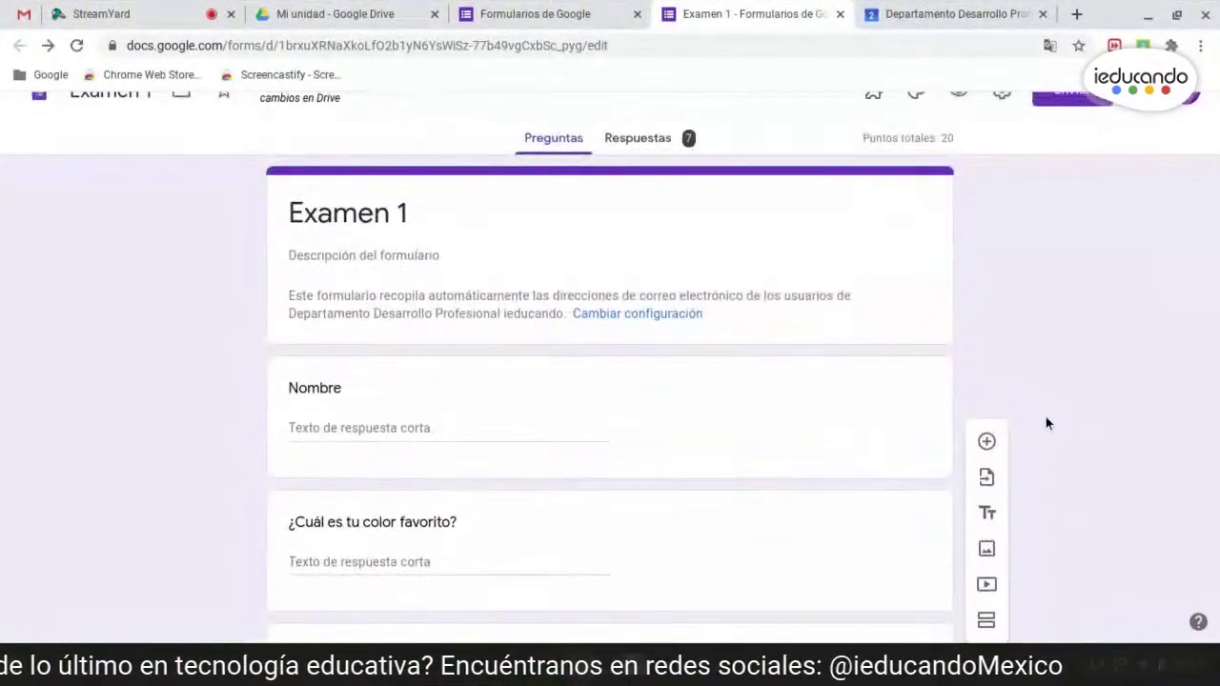
scroll(1043, 425, up, 1)
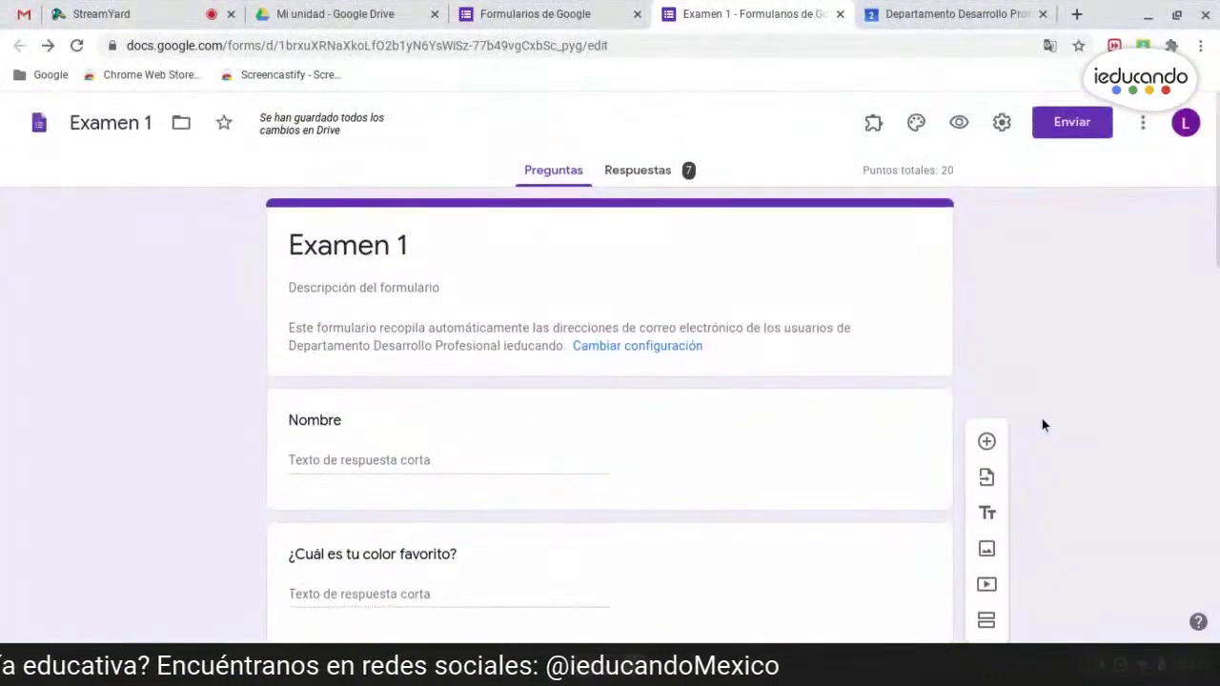
click(959, 124)
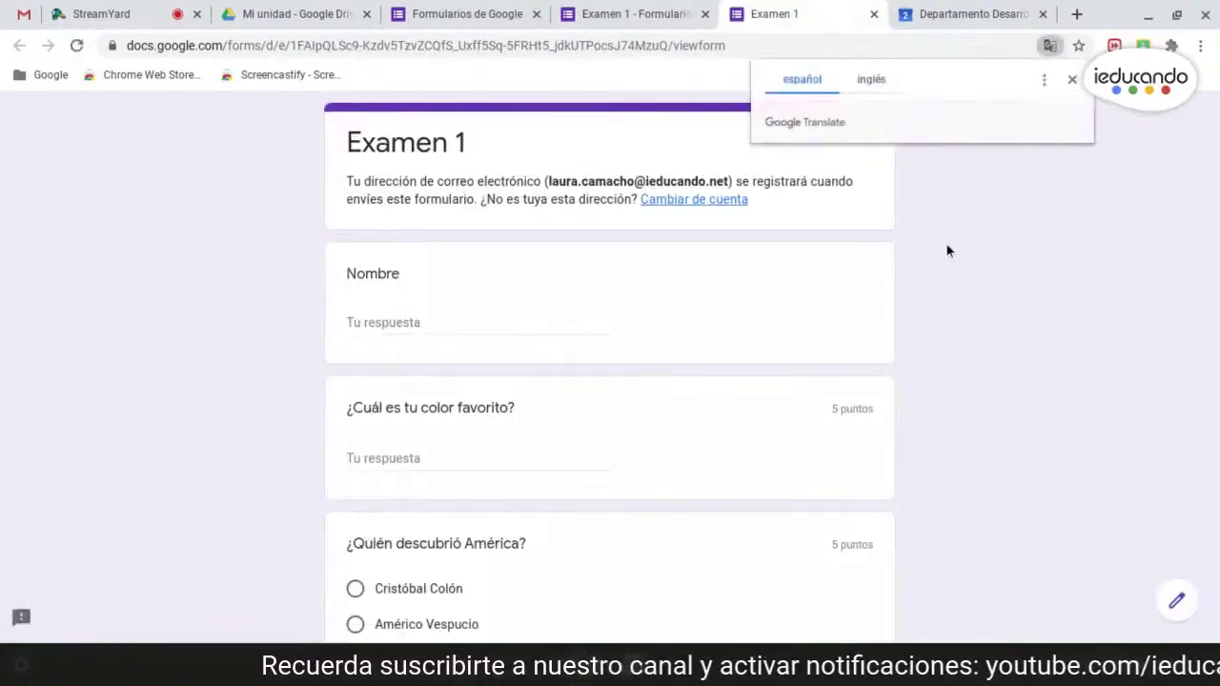
- Dismiss the translation offer, review the preview to the end, and return to the editor
click(1071, 79)
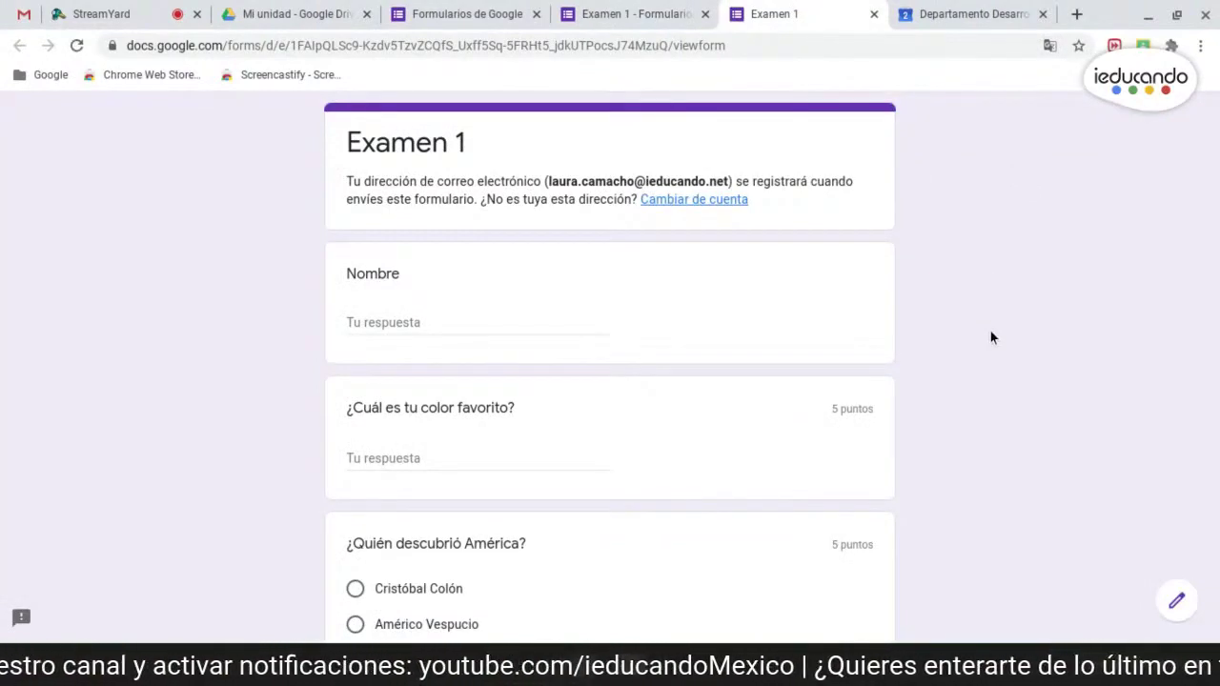
scroll(994, 344, down, 1)
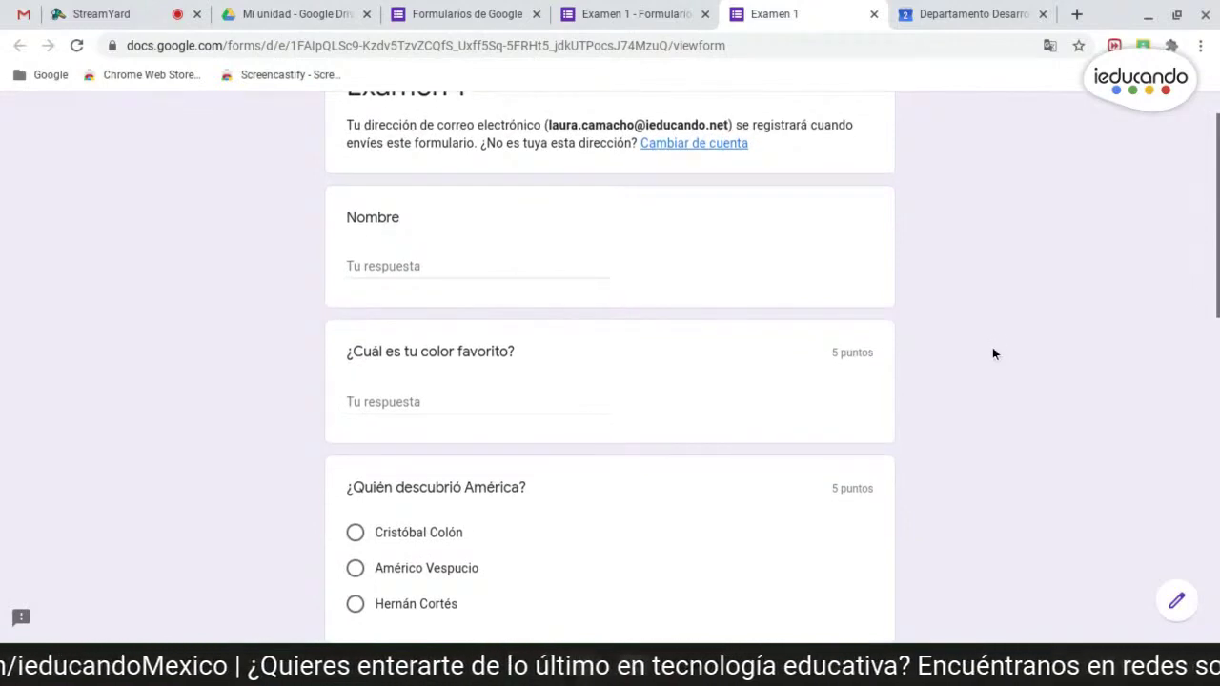
scroll(989, 379, down, 1)
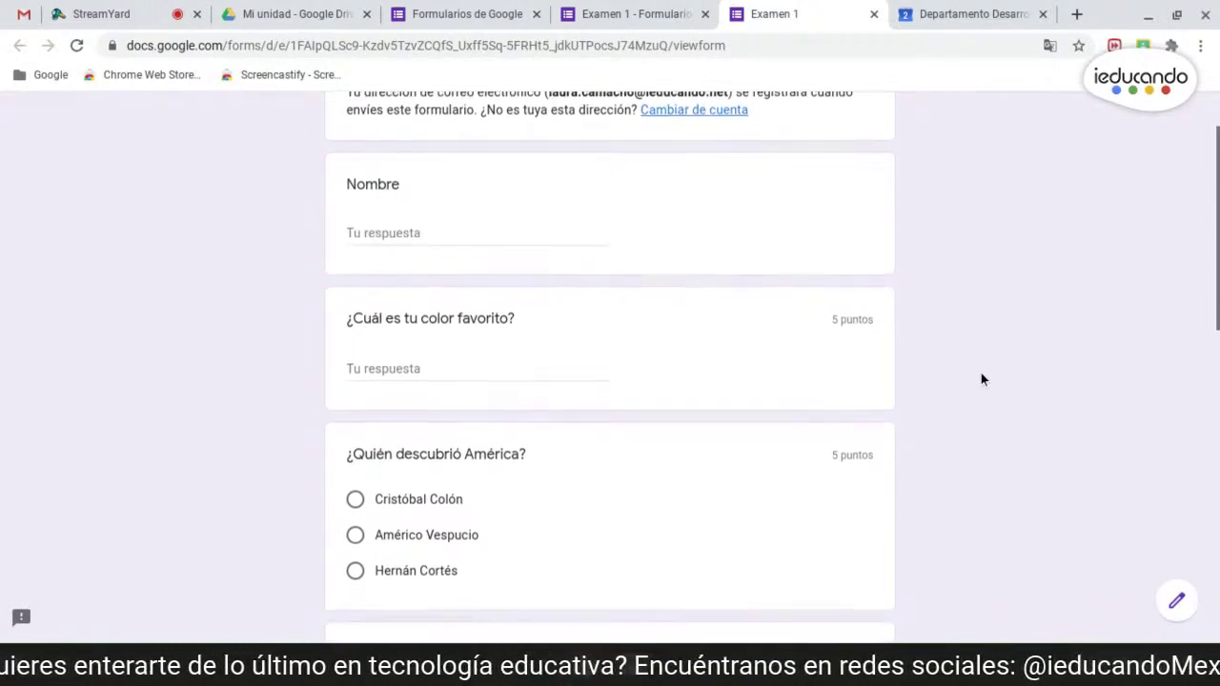
scroll(695, 225, down, 7)
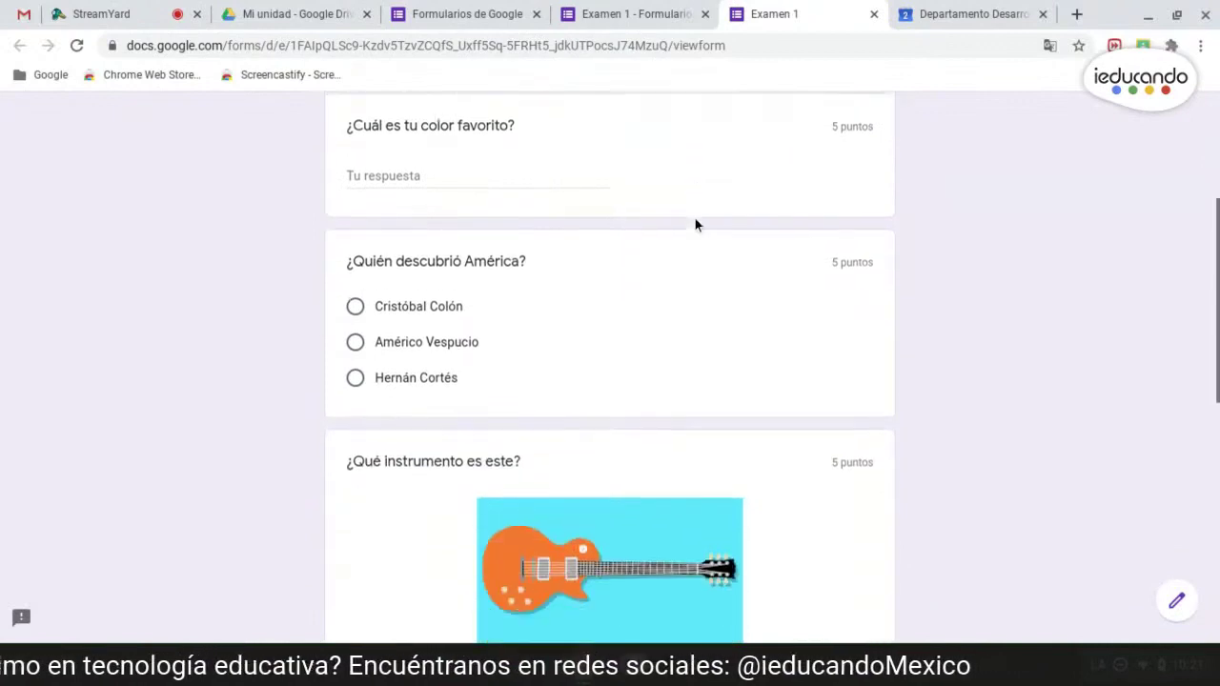
scroll(690, 239, down, 3)
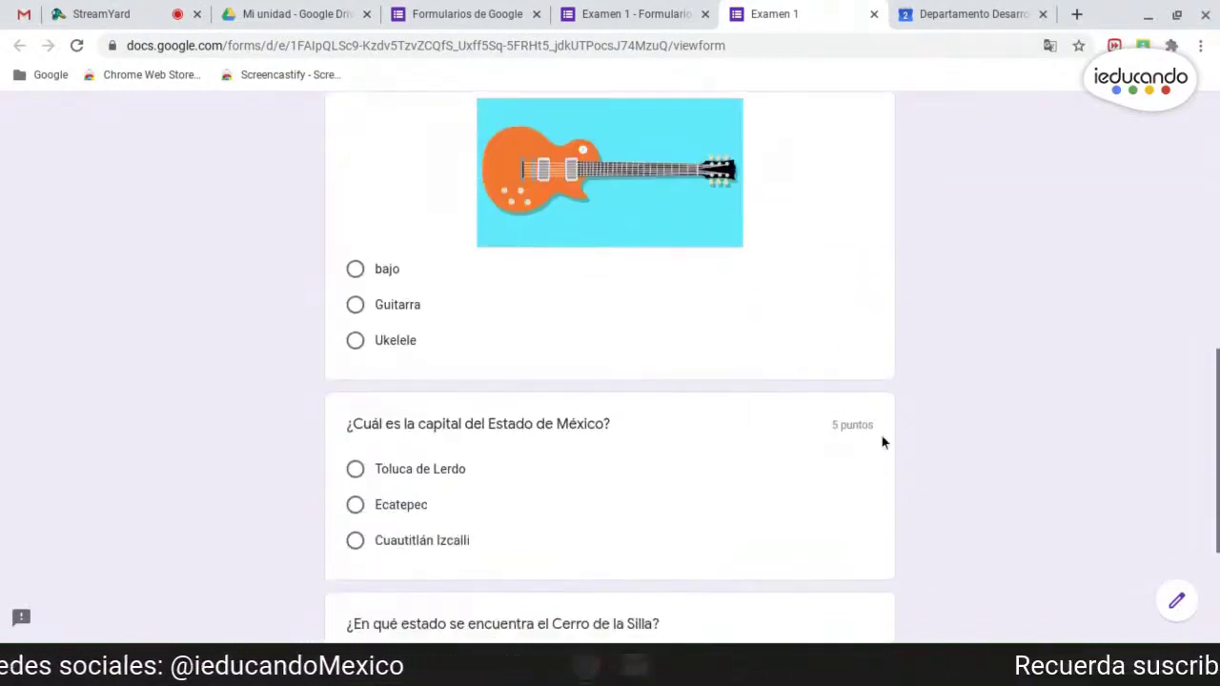
scroll(858, 429, down, 3)
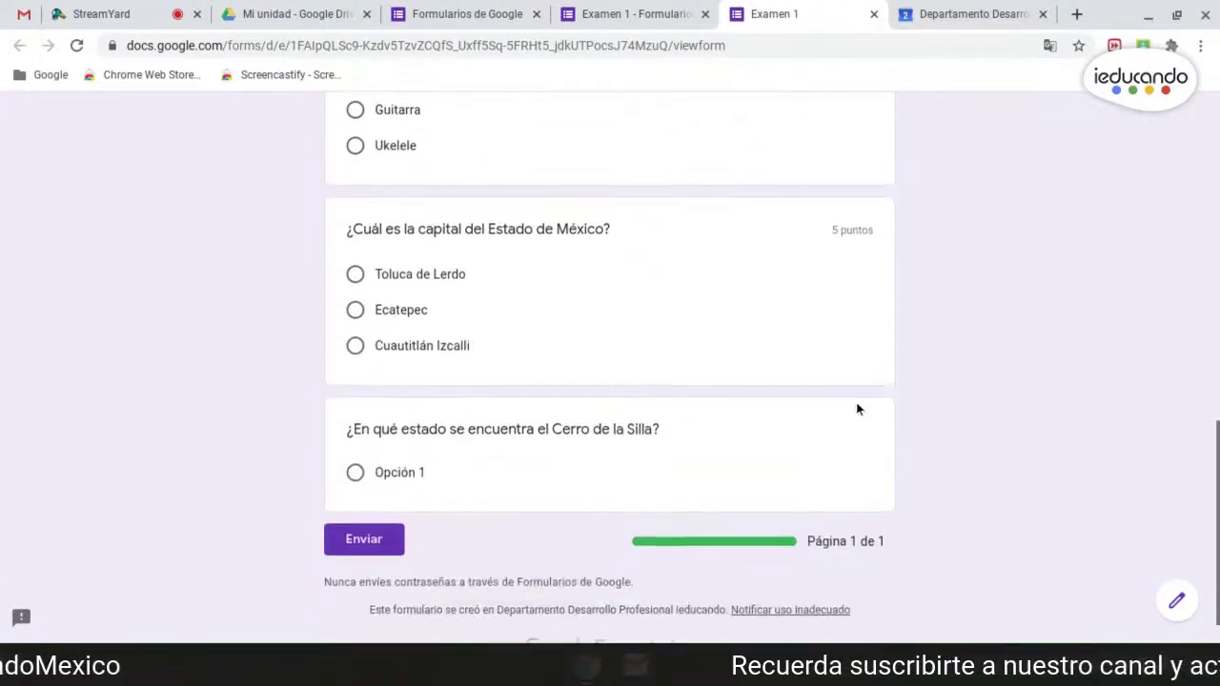
scroll(402, 481, down, 1)
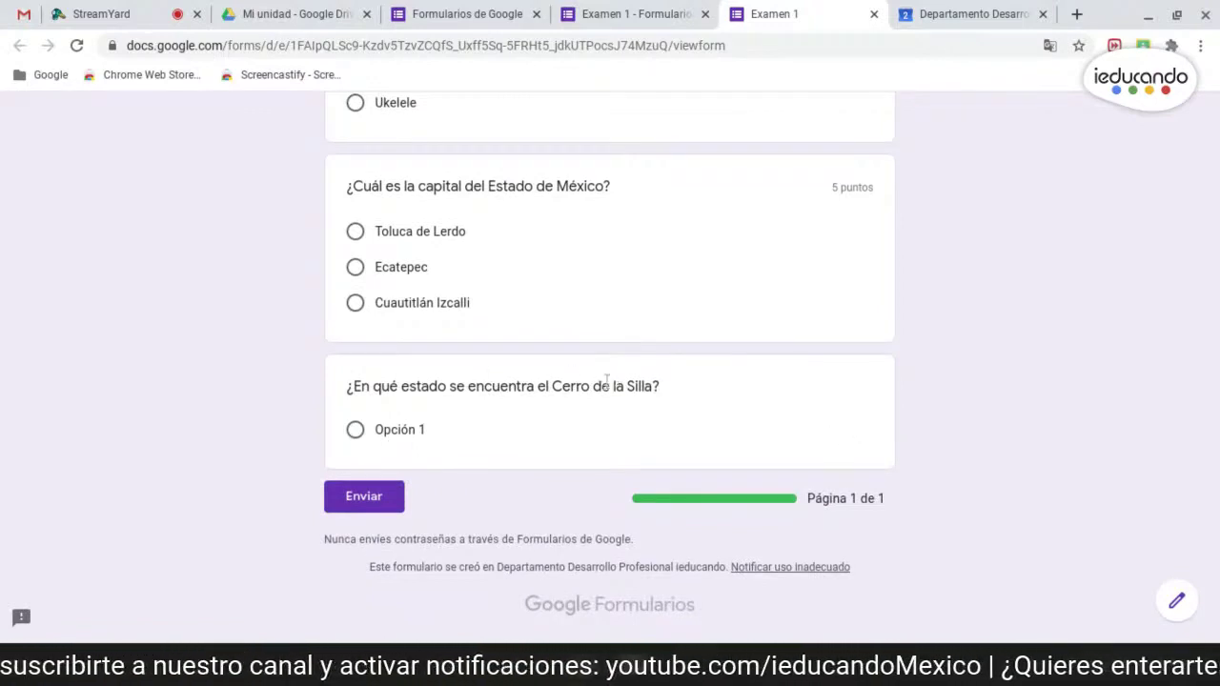
click(873, 13)
scroll(635, 412, down, 3)
scroll(635, 405, down, 10)
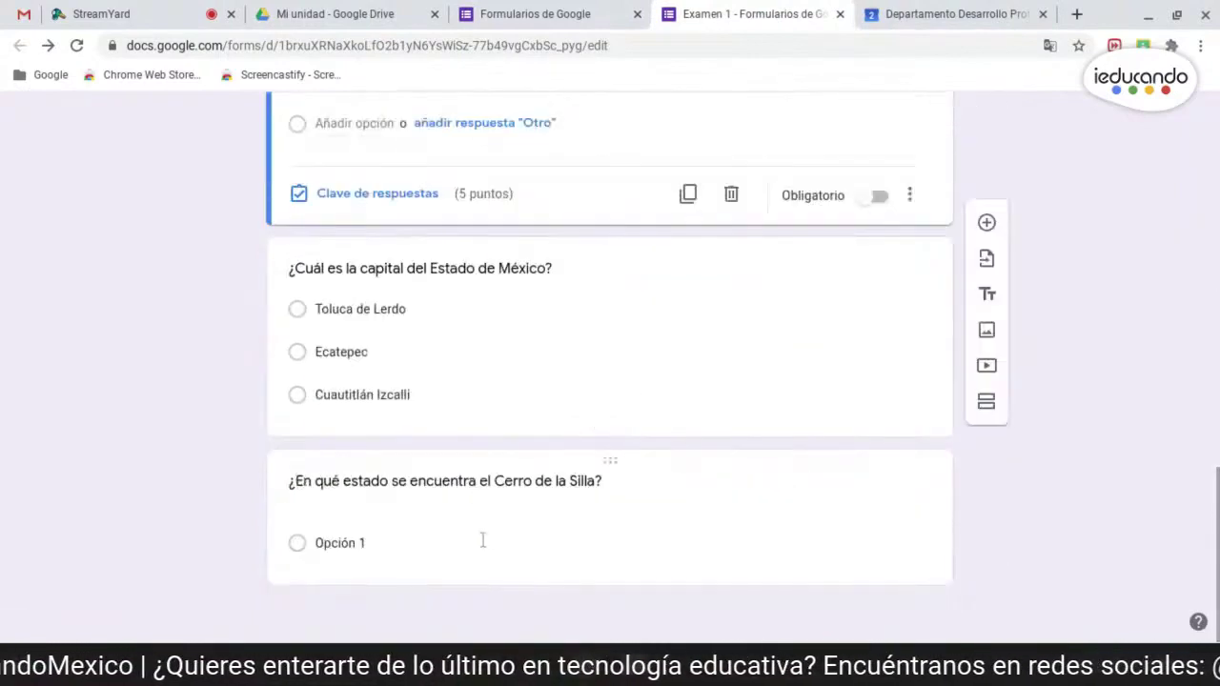
- Enter Tamaulipas, Nuevo León and Jalisco as the Cerro de la Silla answer options
click(482, 540)
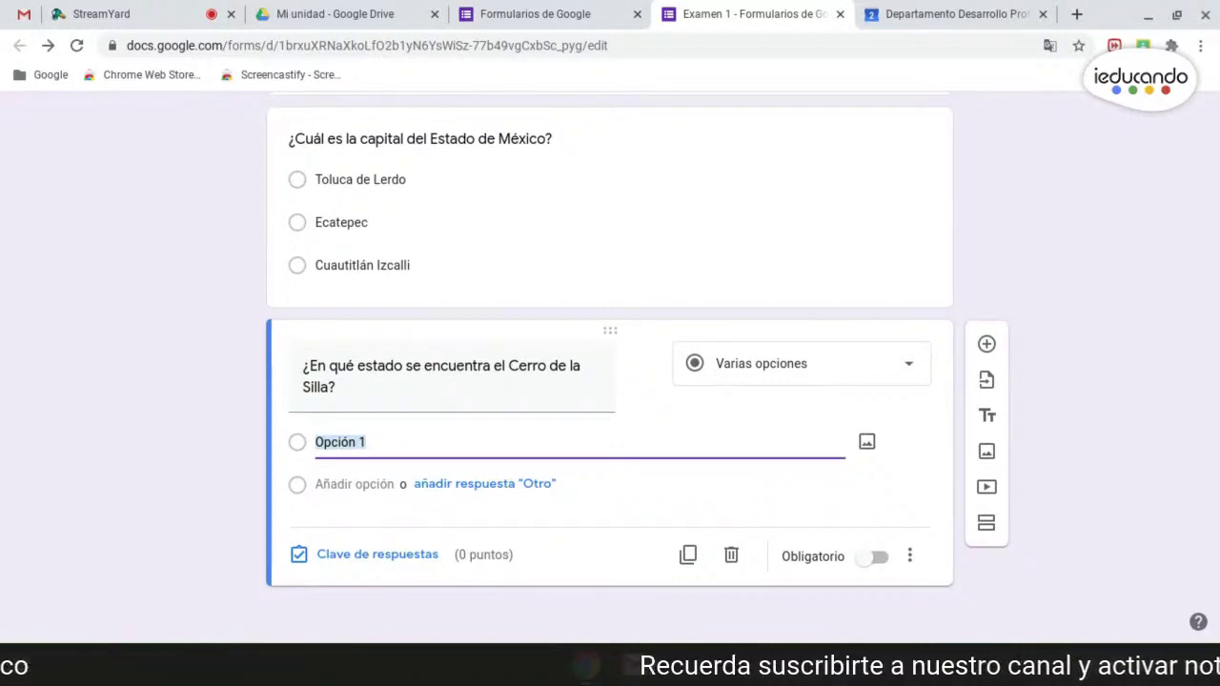
text(Tamau)
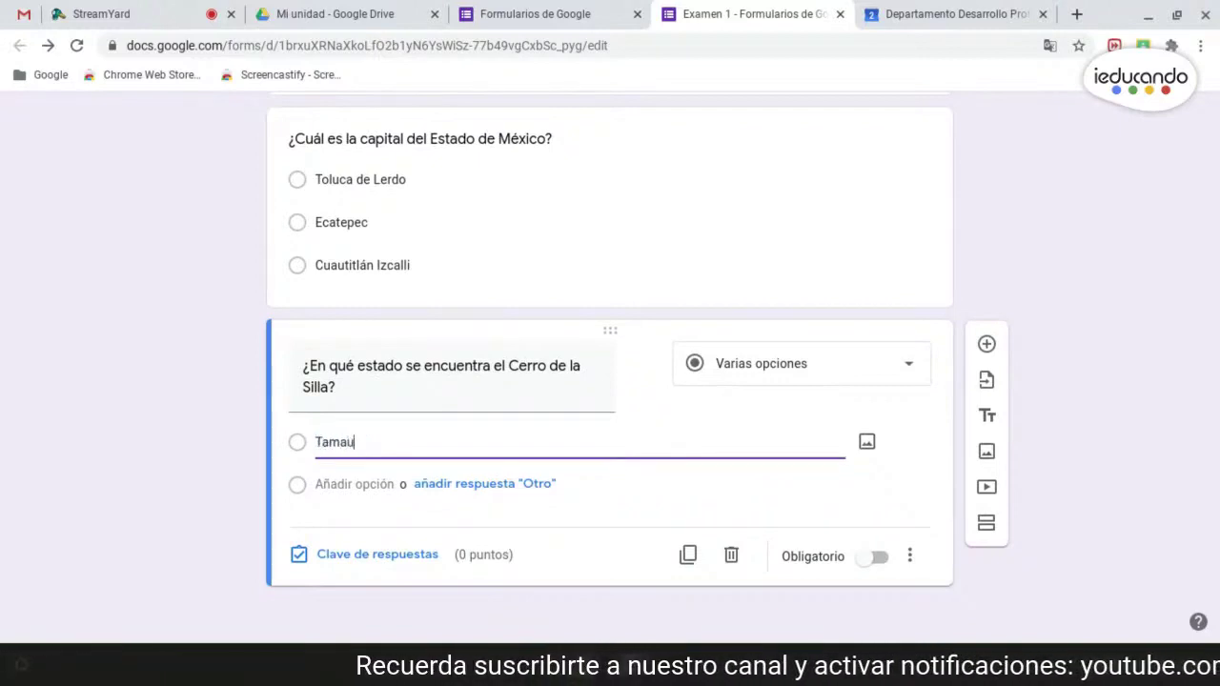
text(lipas)
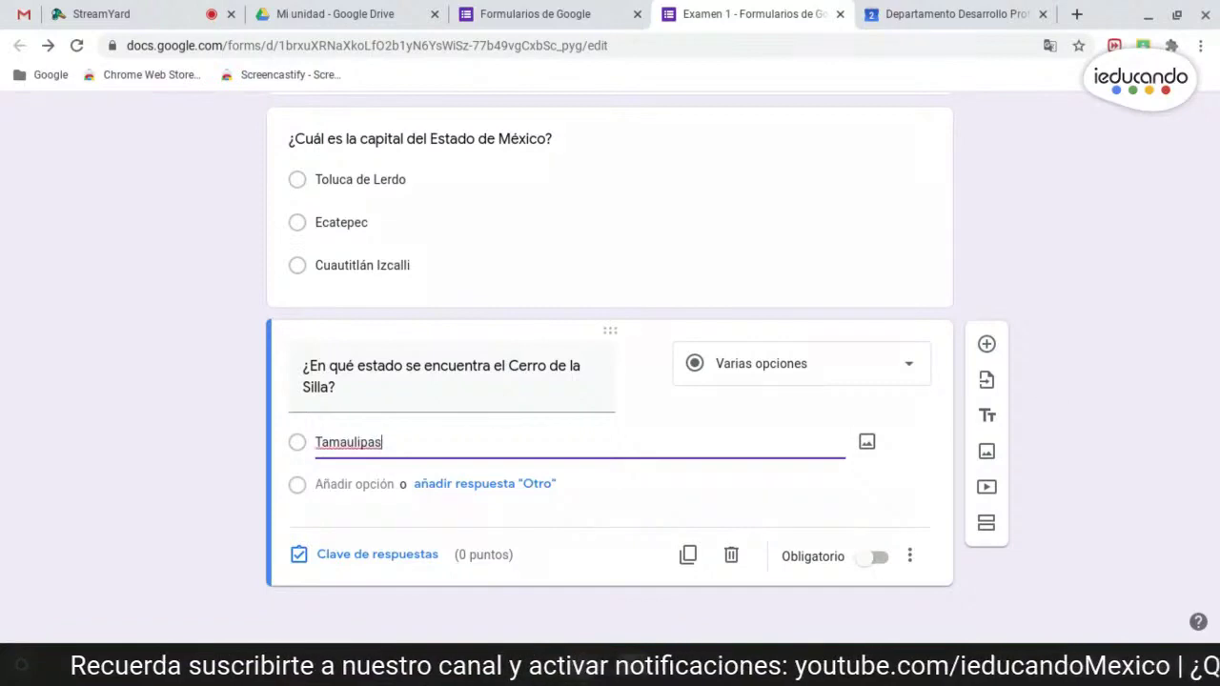
key(Return)
text(Nu)
text(eón)
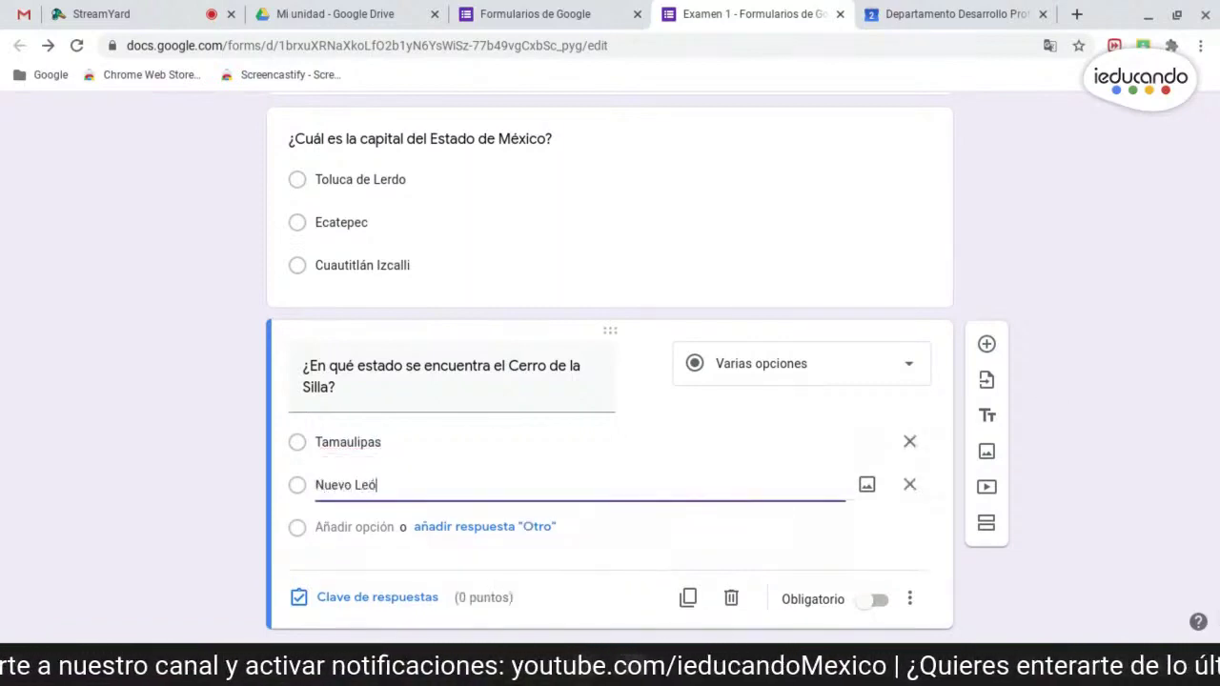
key(Return)
text(Jalisco)
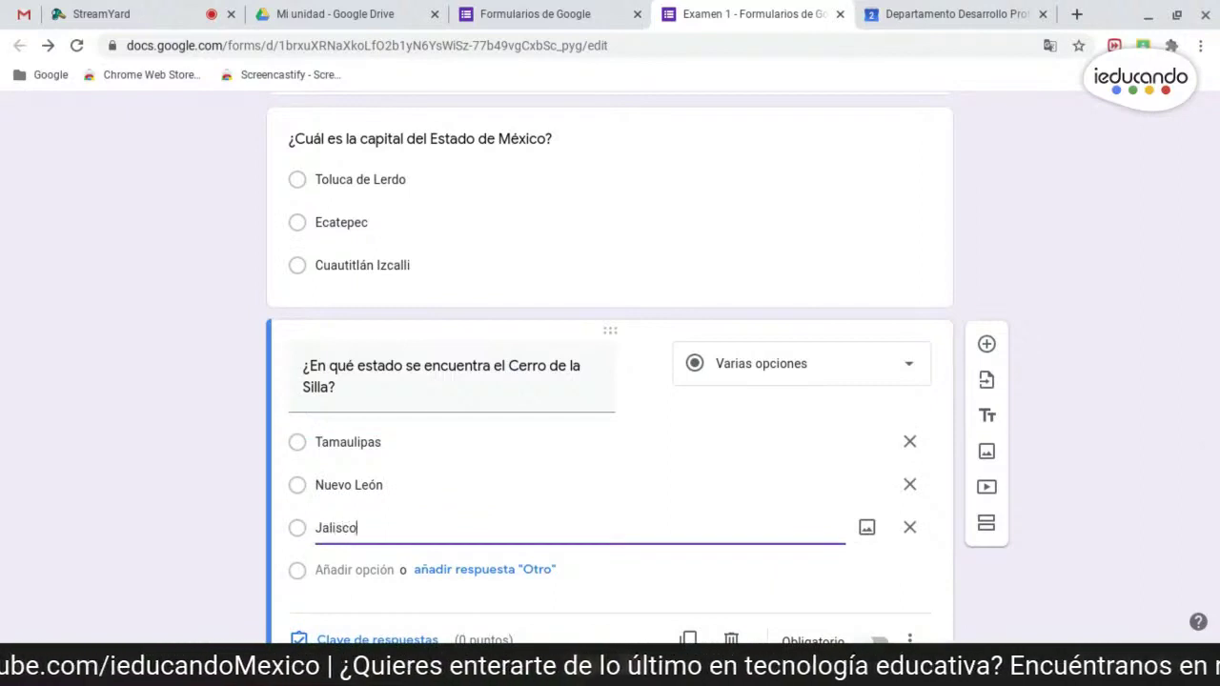
scroll(1158, 345, down, 2)
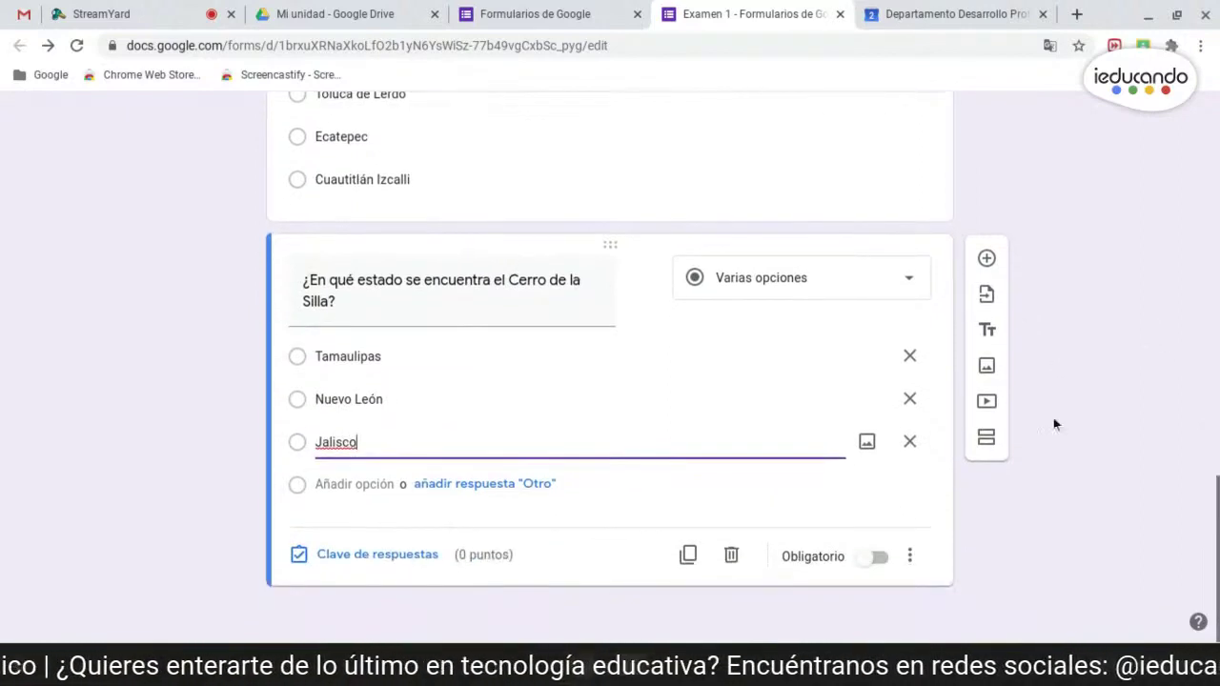
- In the Cerro de la Silla answer key, set 5 points and mark Nuevo León correct
click(409, 568)
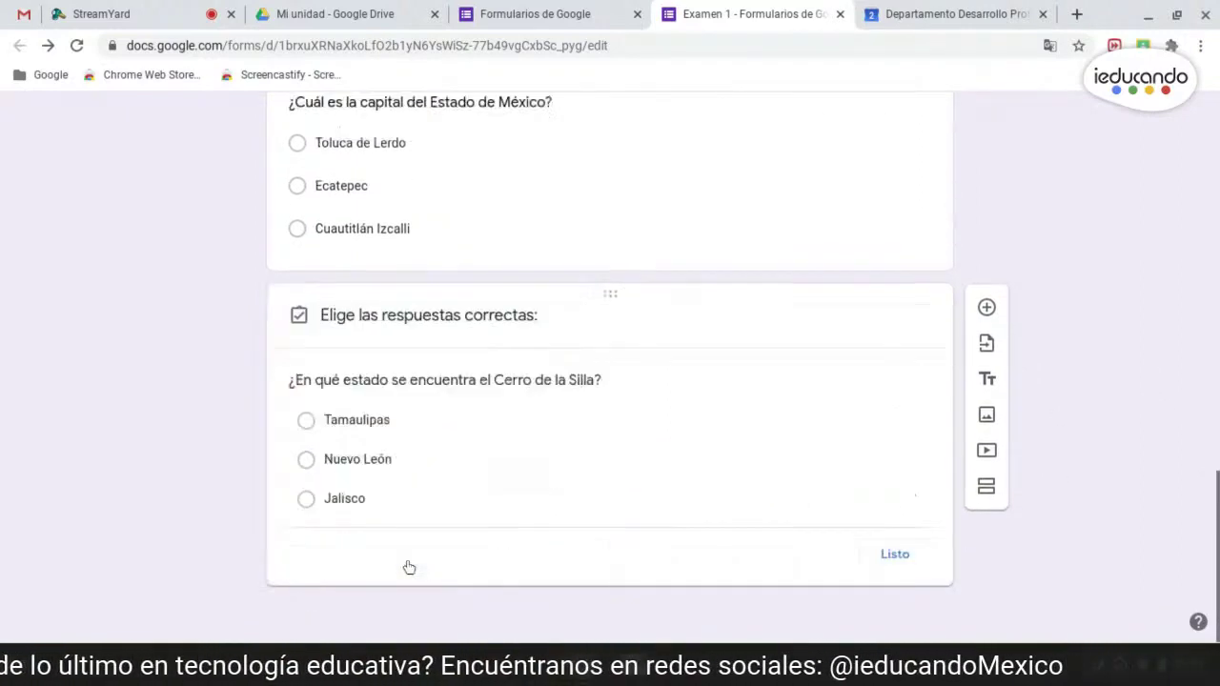
double_click(857, 338)
text(5)
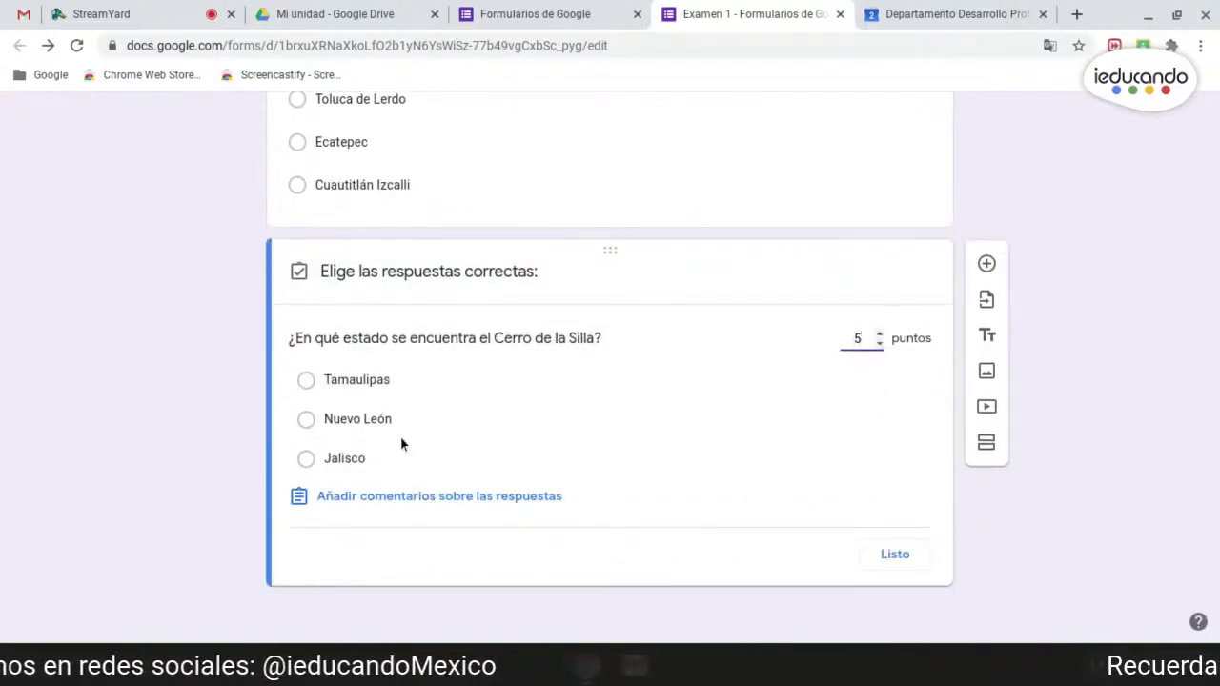
click(367, 423)
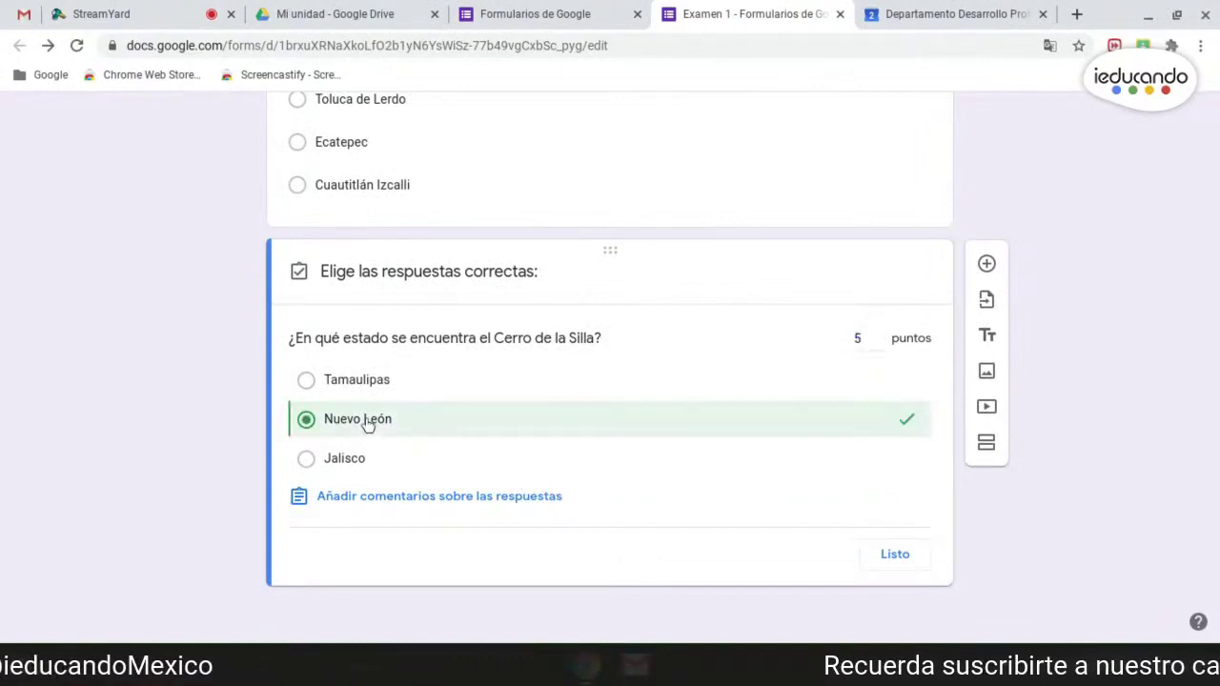
click(904, 557)
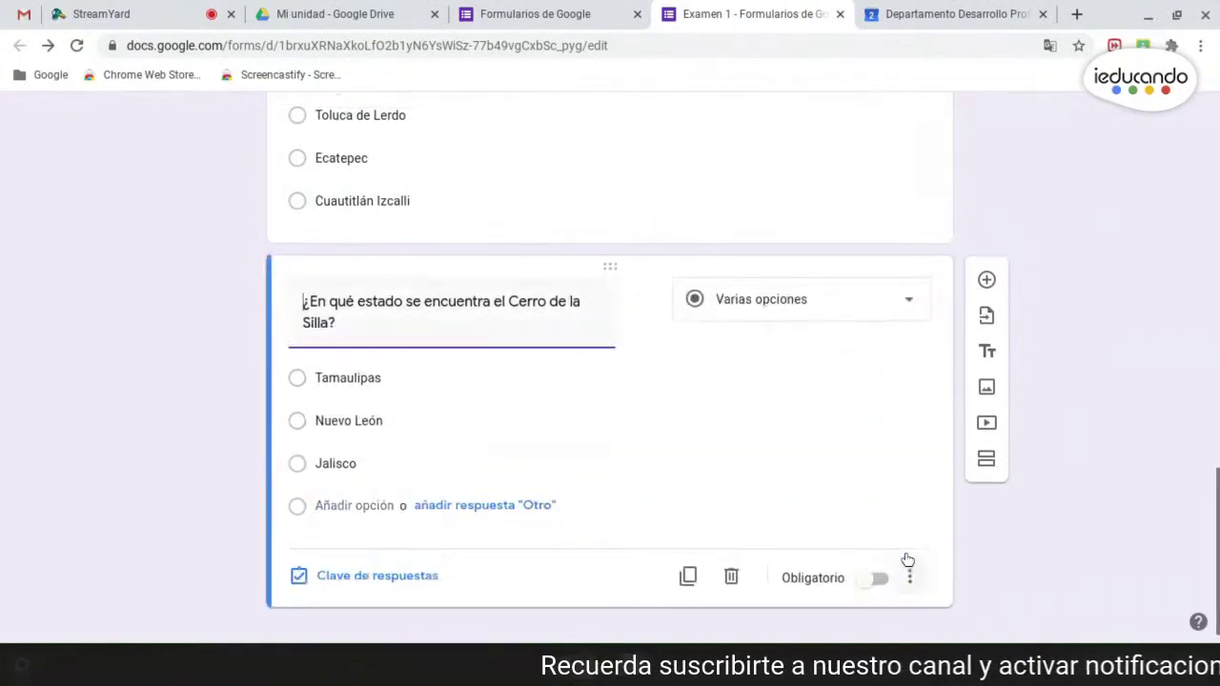
scroll(1126, 489, up, 10)
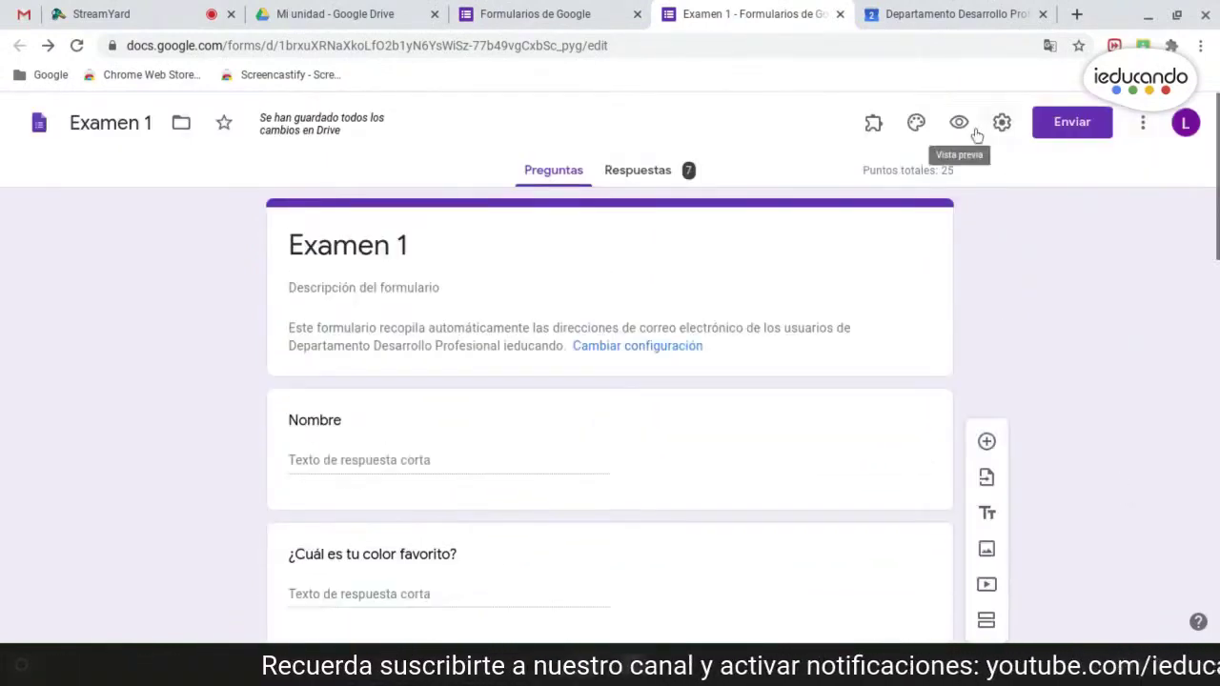
- Preview the updated Examen 1, scroll through its questions, and dismiss the translation popup
click(959, 123)
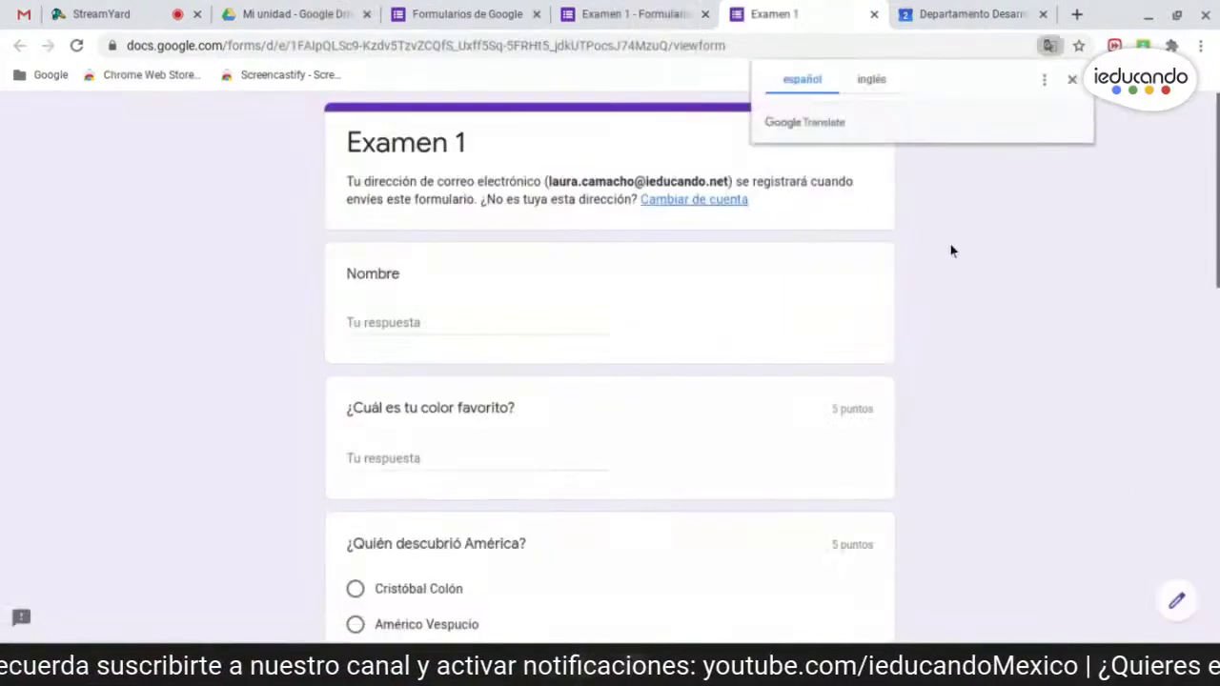
scroll(978, 416, down, 4)
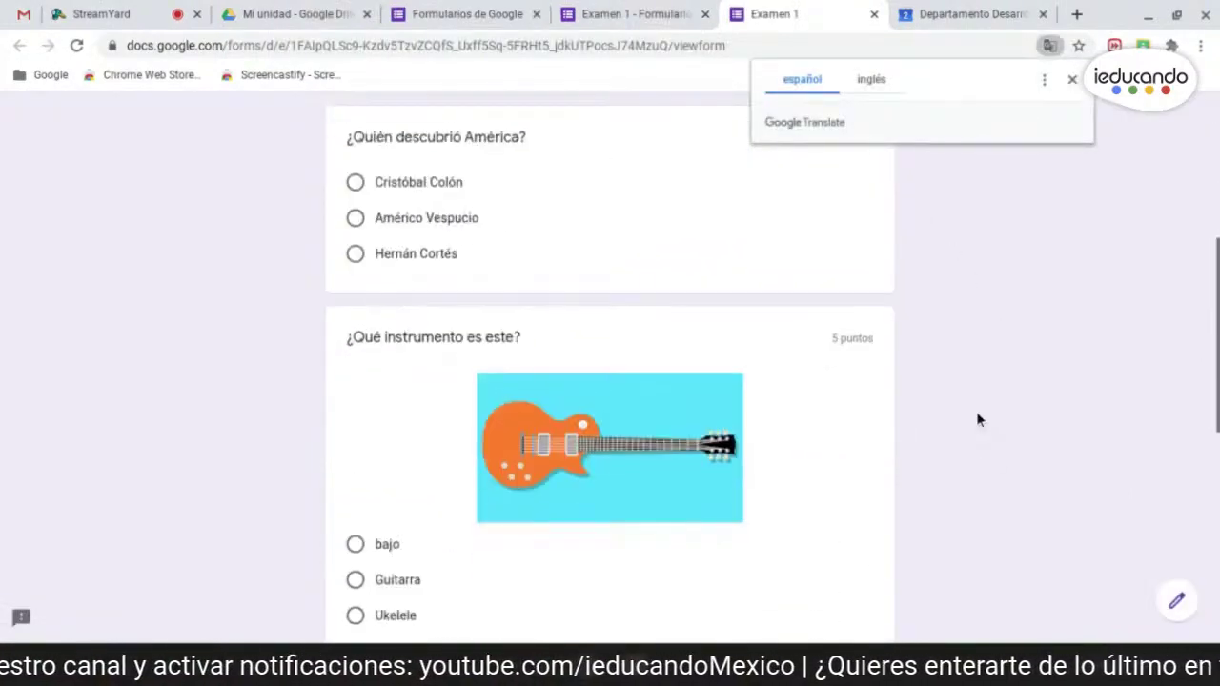
scroll(977, 411, down, 6)
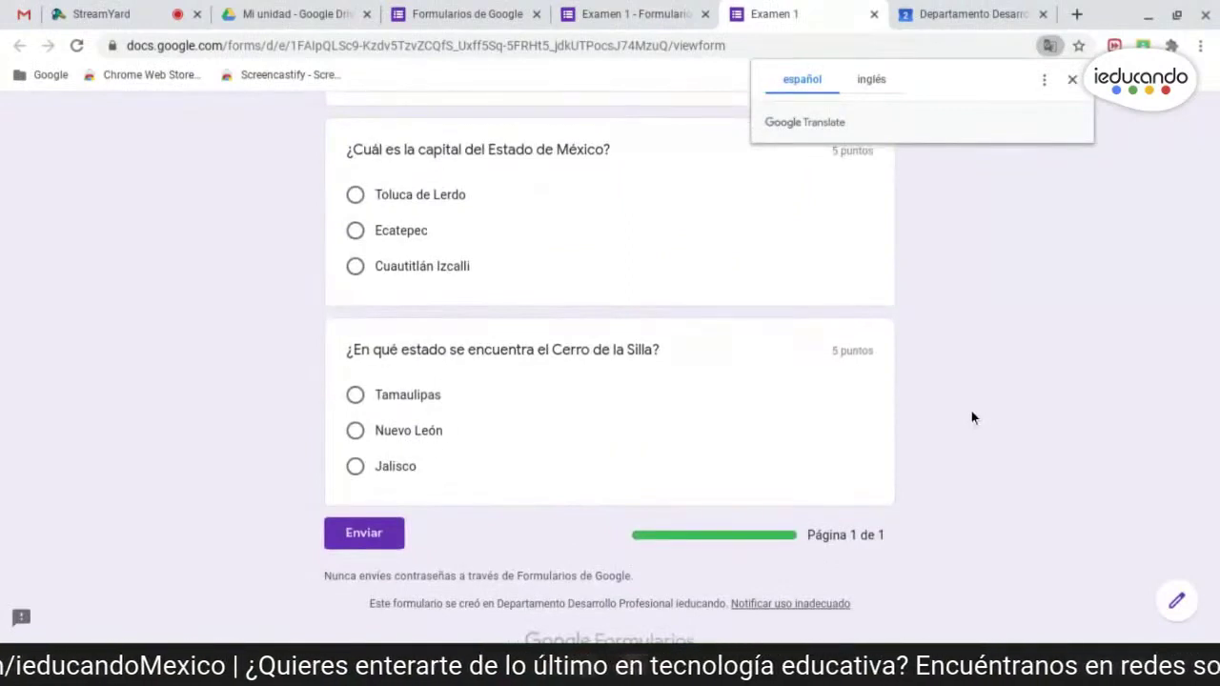
scroll(939, 417, up, 6)
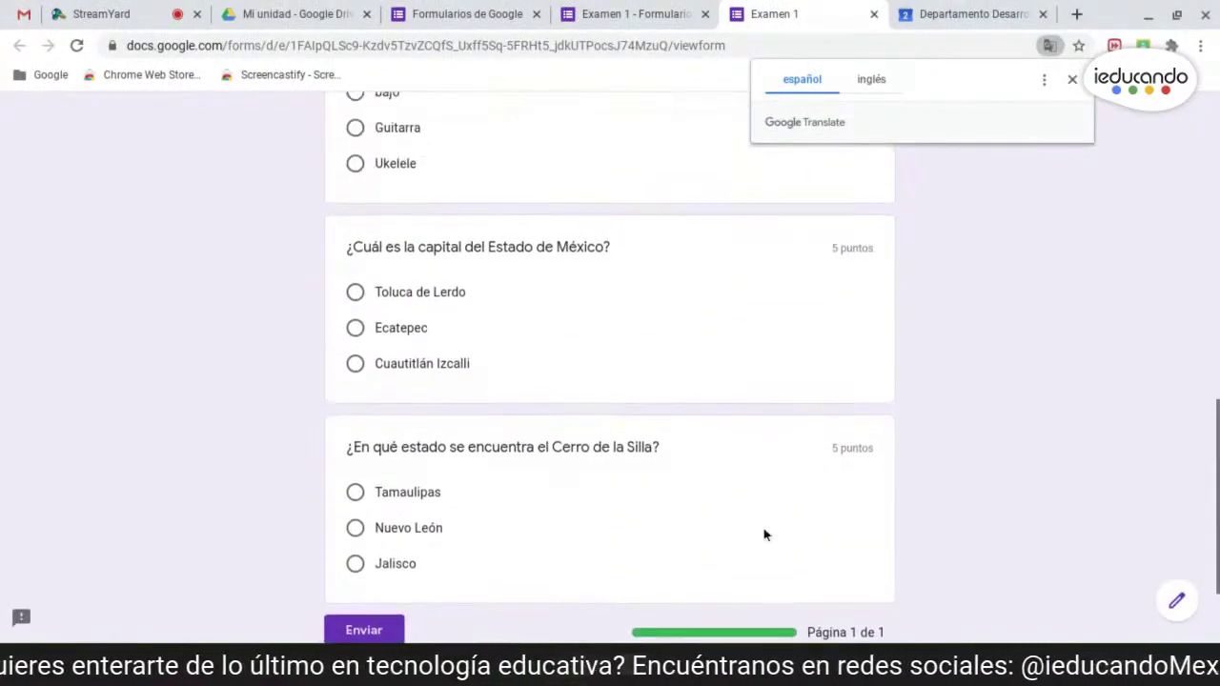
scroll(827, 472, up, 5)
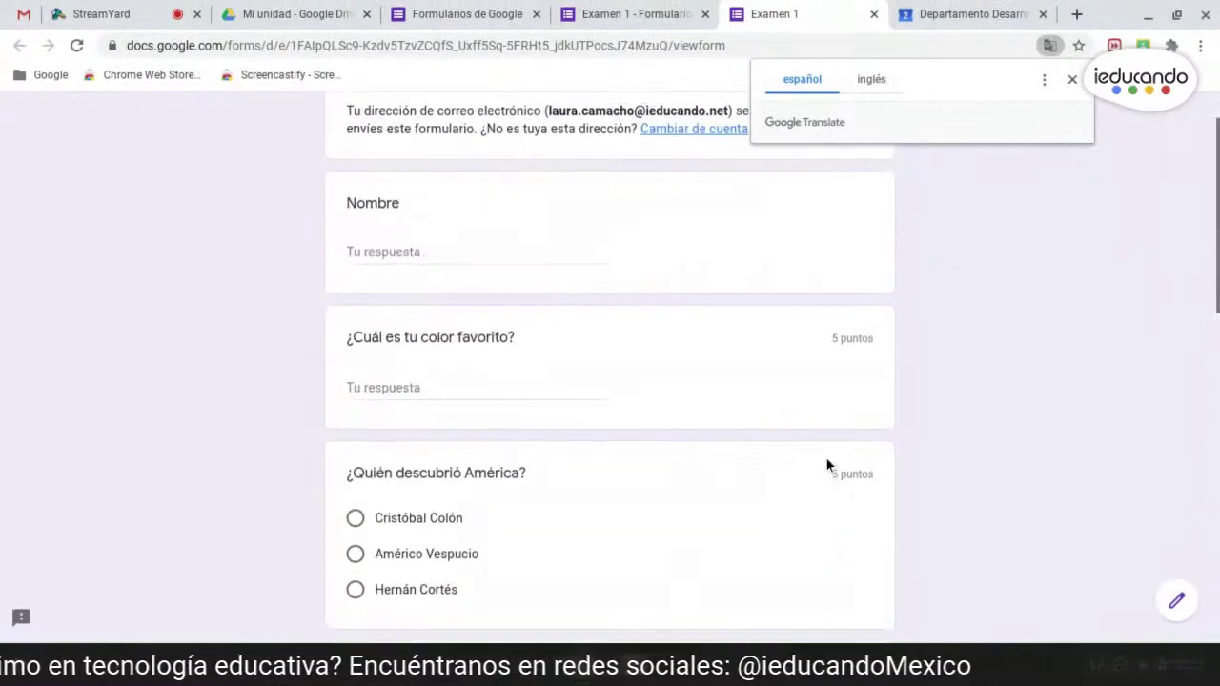
click(1069, 79)
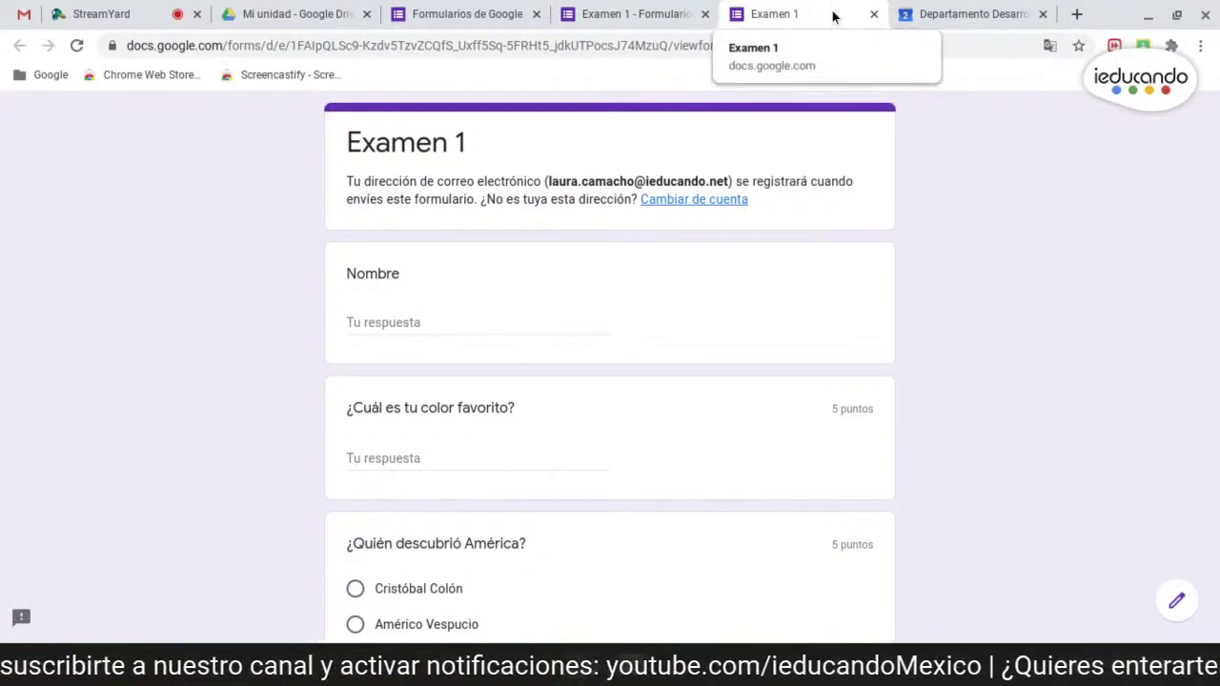
- In the preview, enter a test name and answer 'A' for the favourite colour
click(508, 313)
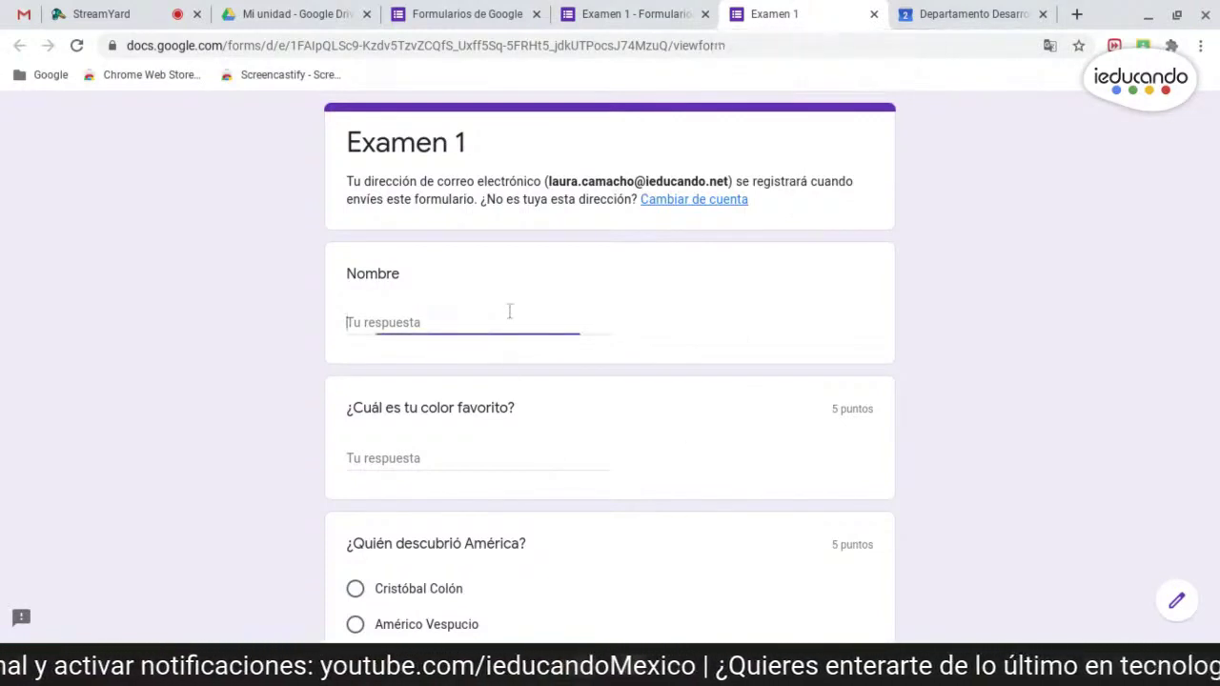
text(Laura)
click(513, 463)
text(Azul)
scroll(435, 255, down, 6)
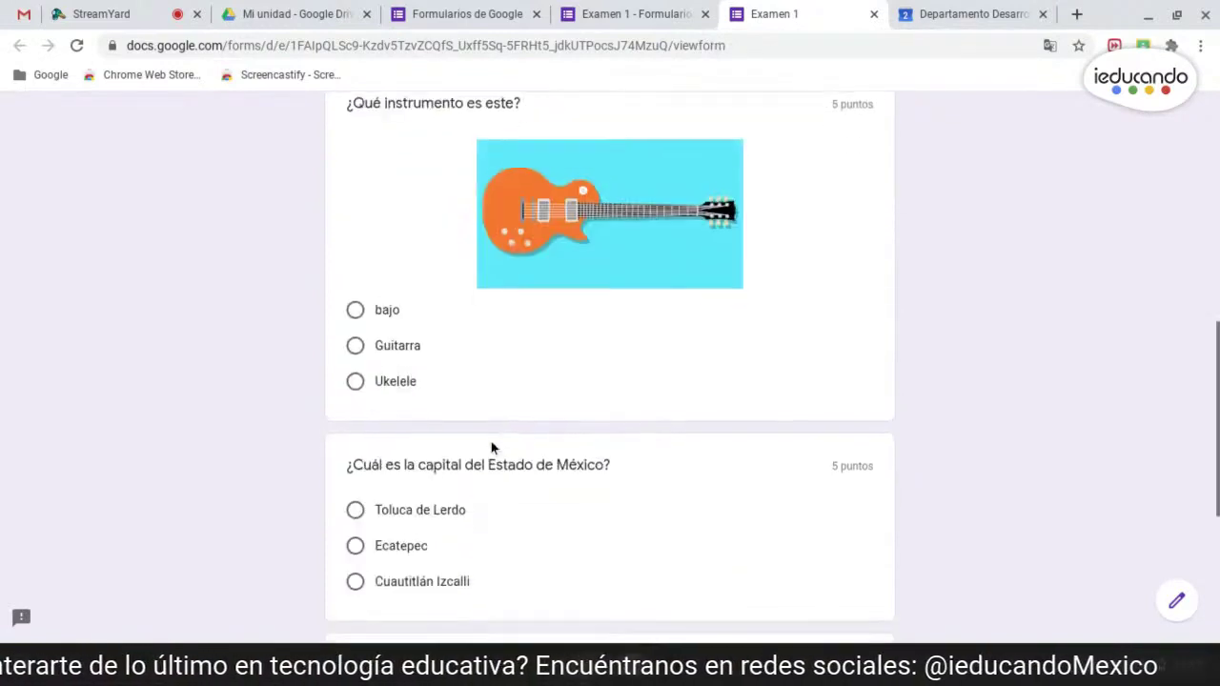
scroll(435, 255, up, 2)
- Choose Cristóbal Colón, bajo, Toluca de Lerdo and Jalisco, submit, and close the preview
click(356, 158)
scroll(448, 410, down, 1)
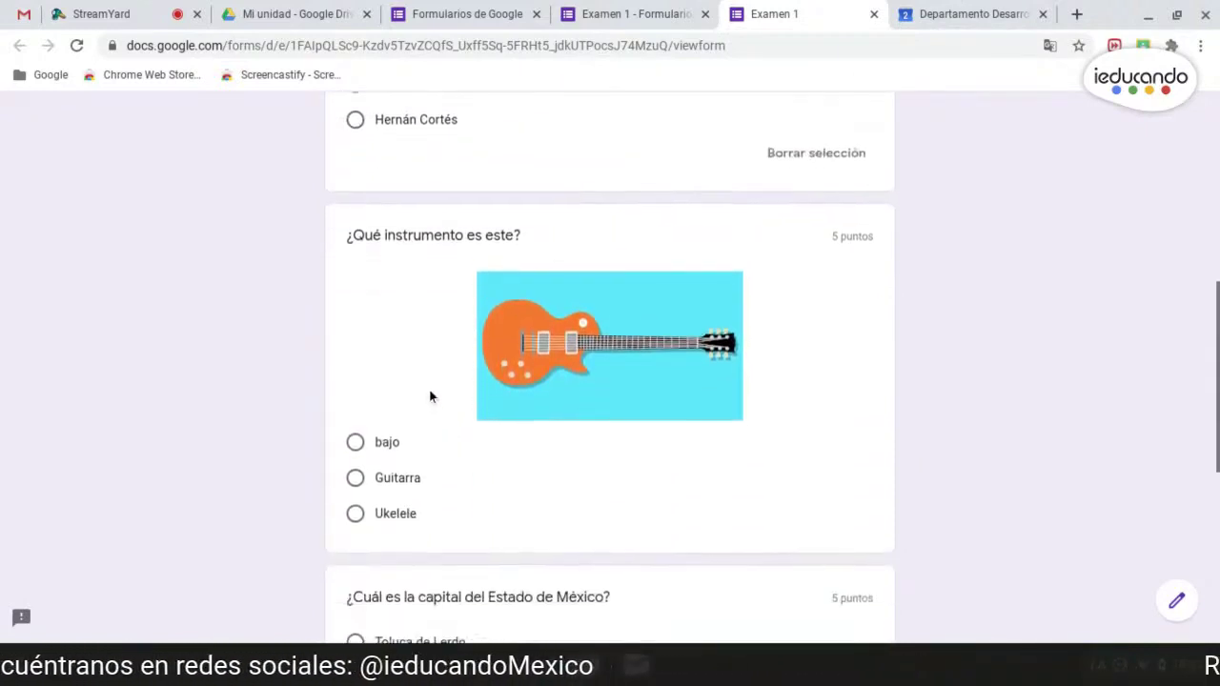
click(356, 443)
scroll(358, 444, down, 4)
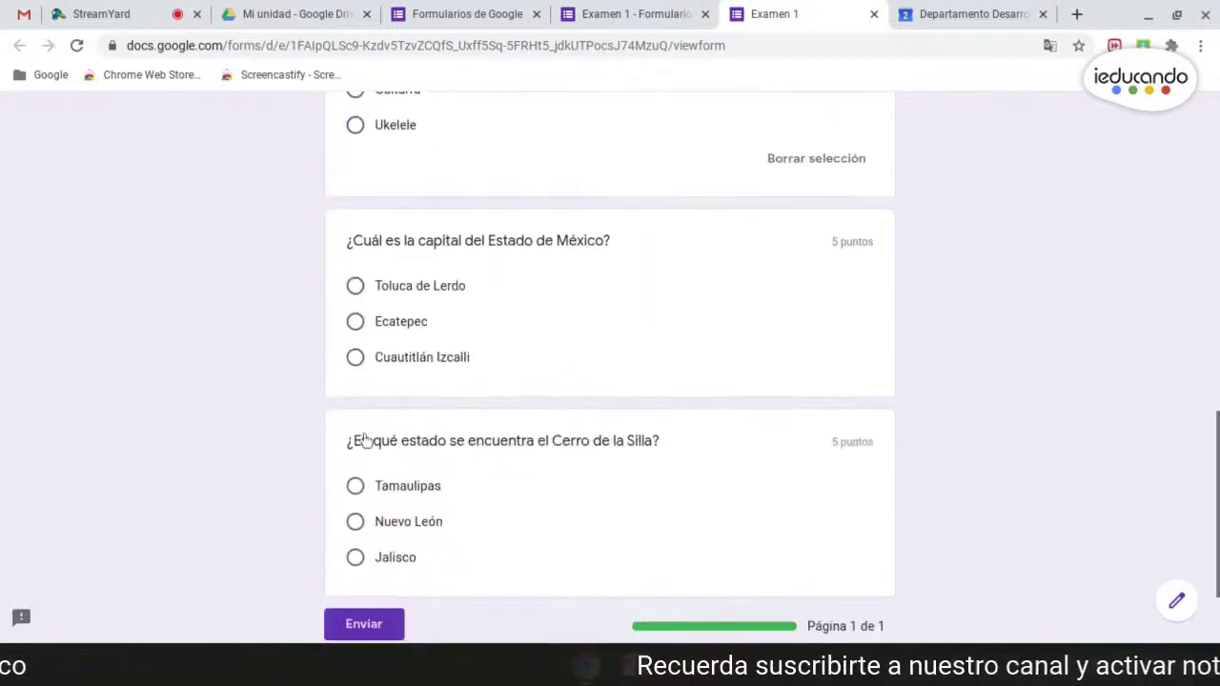
click(356, 285)
scroll(360, 434, down, 2)
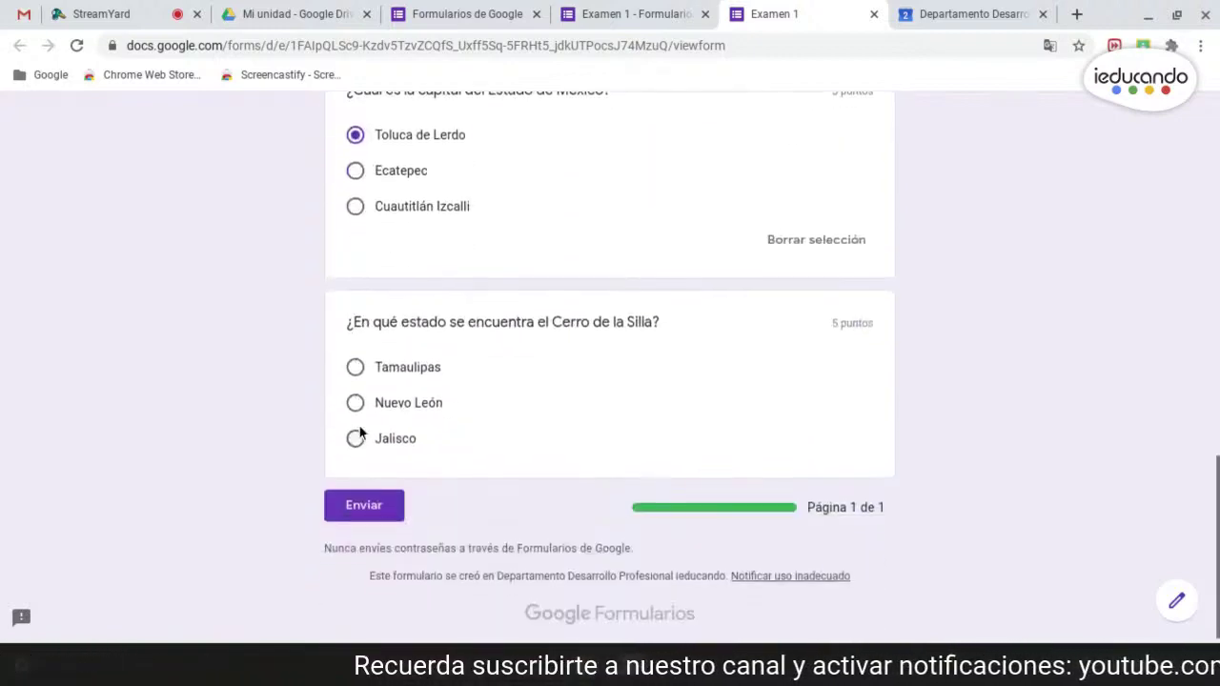
scroll(372, 417, down, 1)
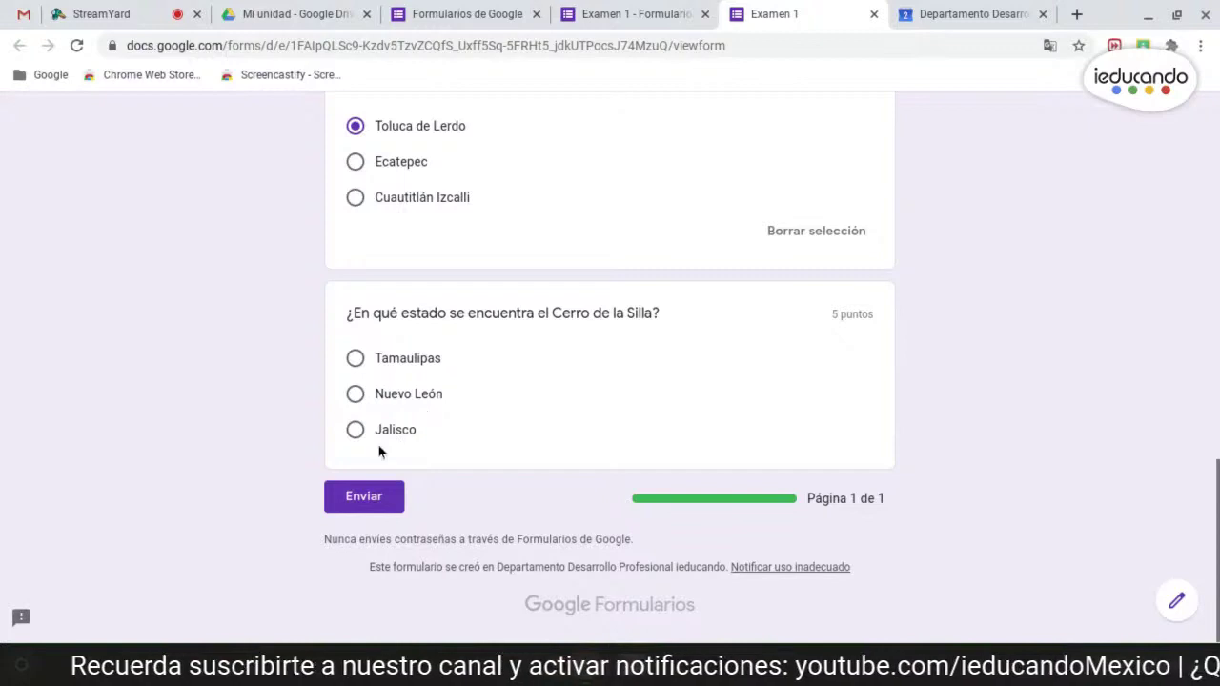
click(355, 429)
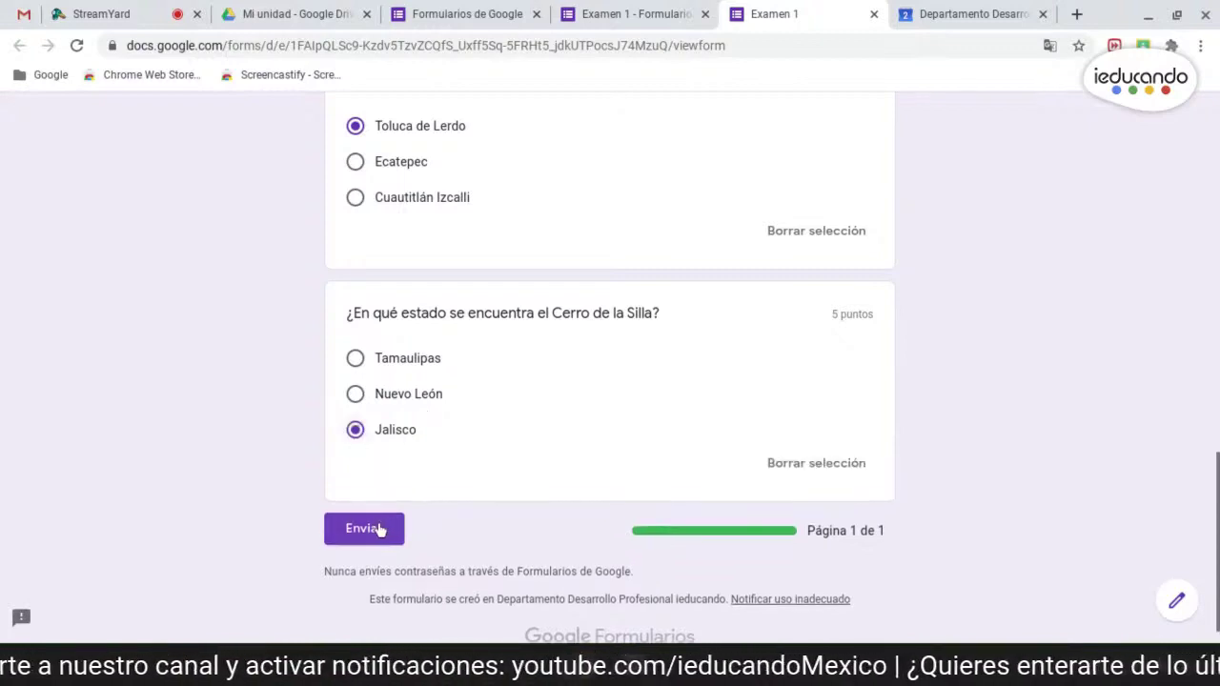
click(371, 533)
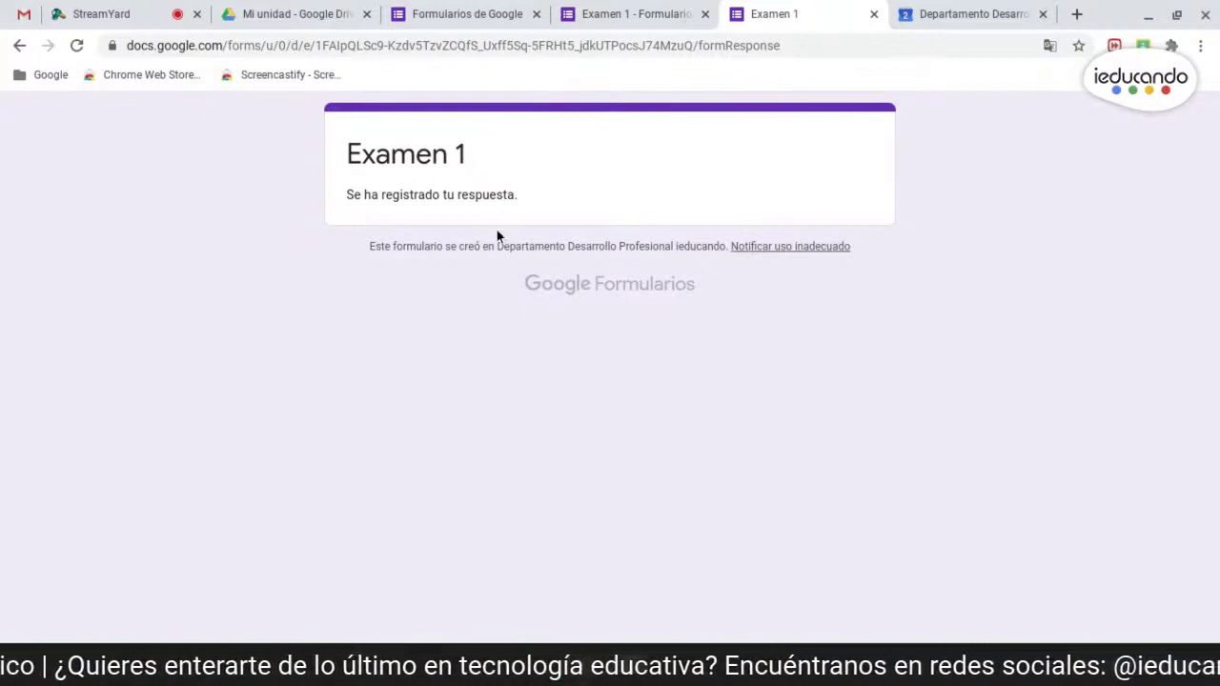
click(874, 15)
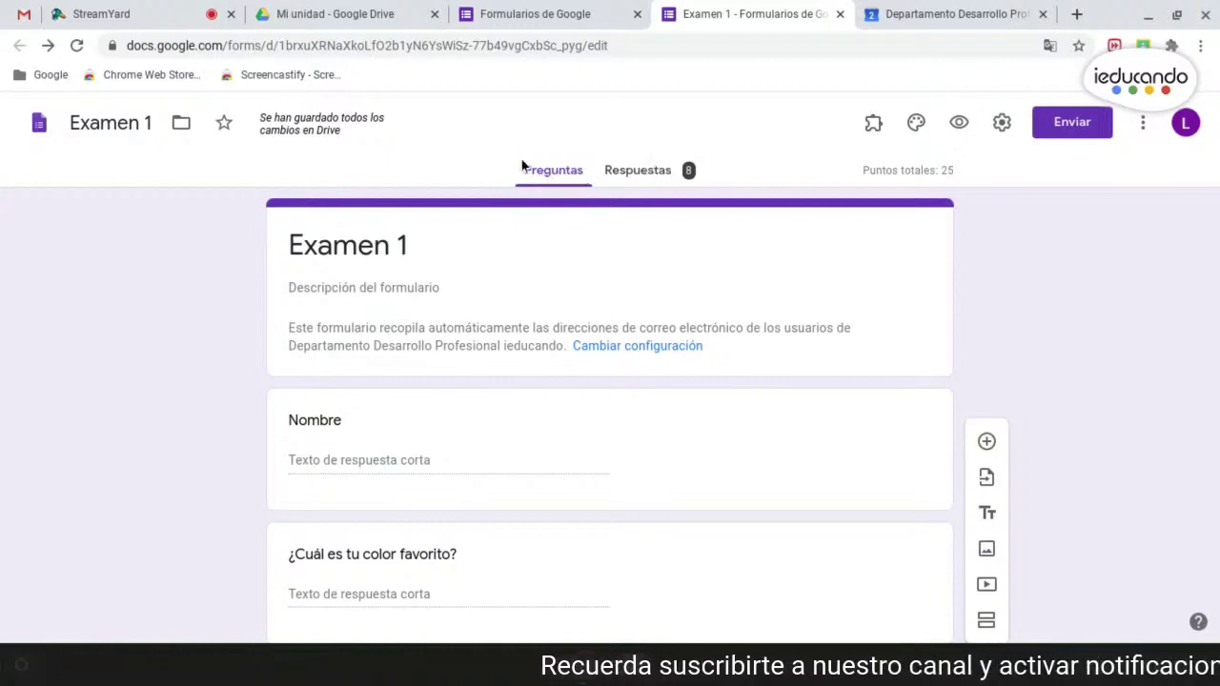
- Open the Respuestas summary and switch Se aceptan respuestas off
click(659, 176)
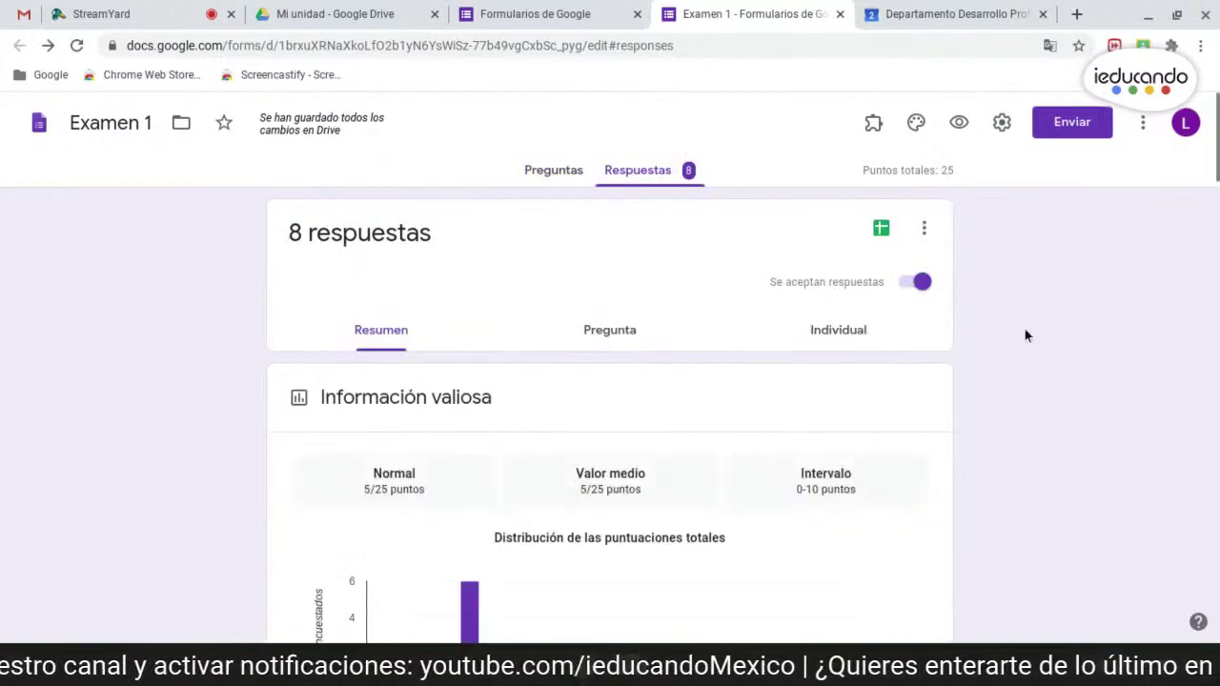
click(915, 283)
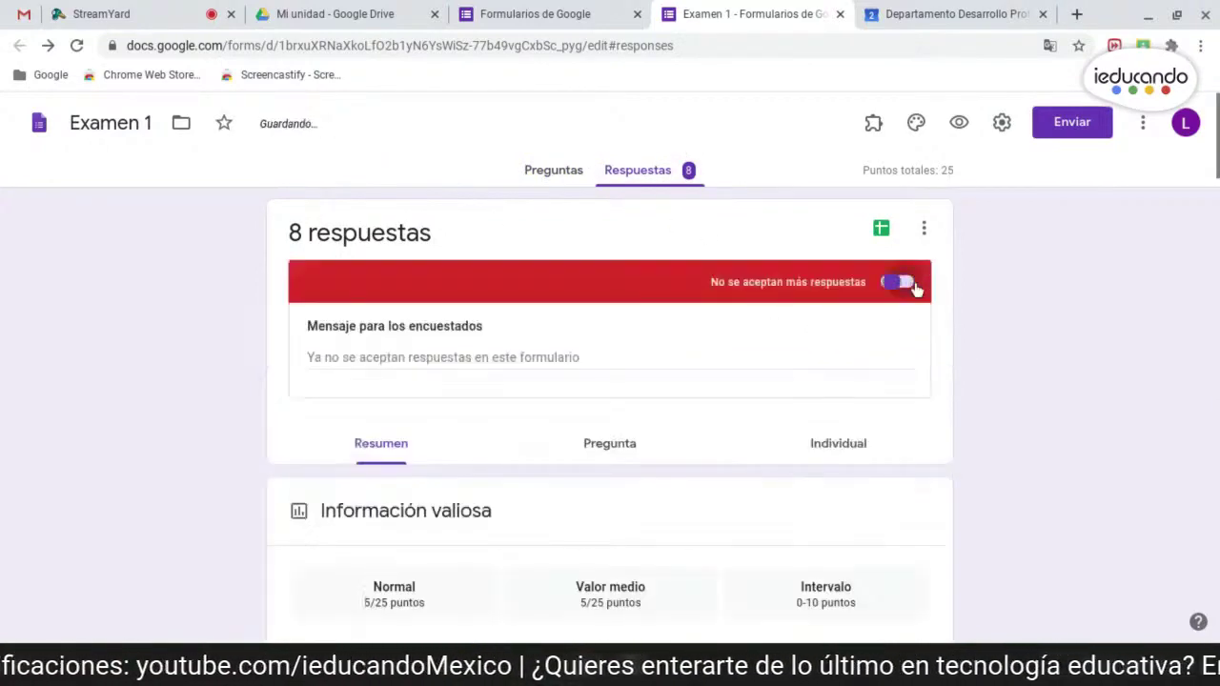
click(910, 286)
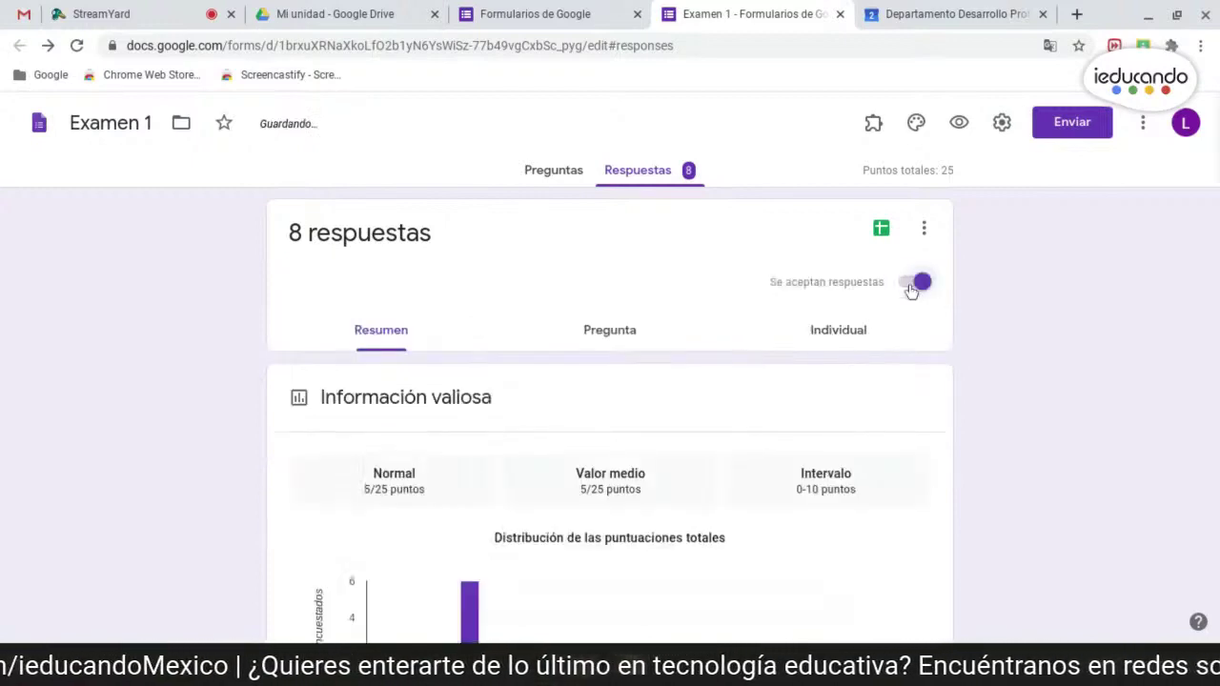
click(910, 286)
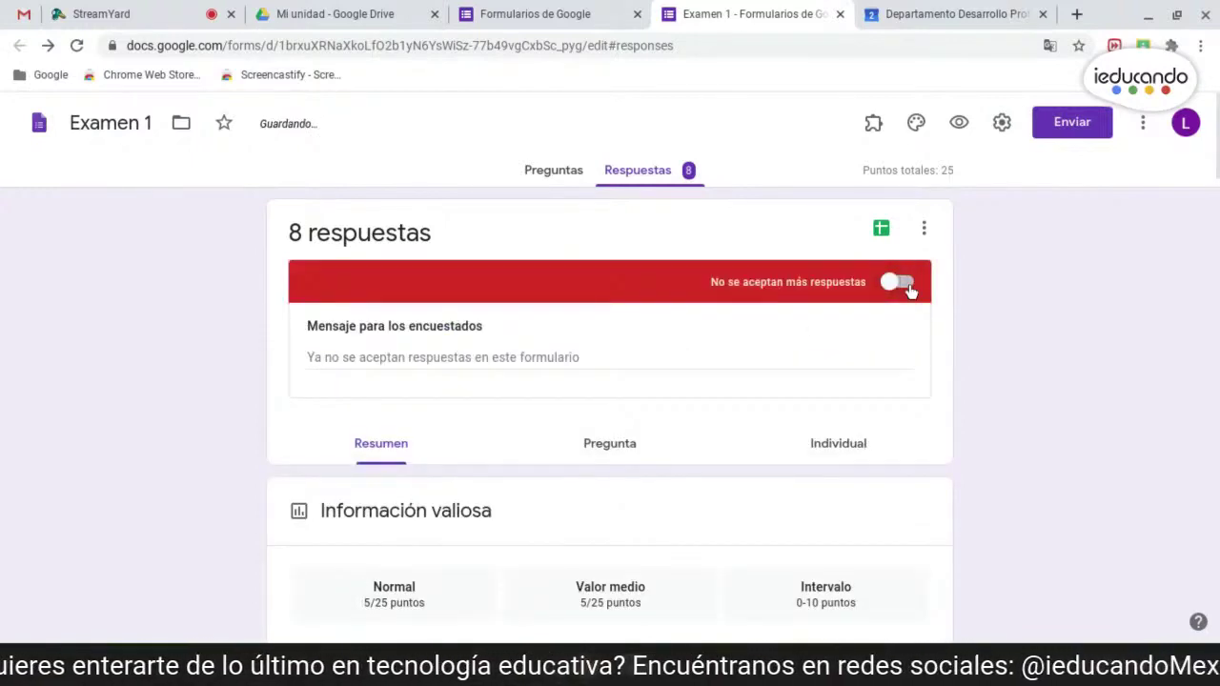
click(910, 286)
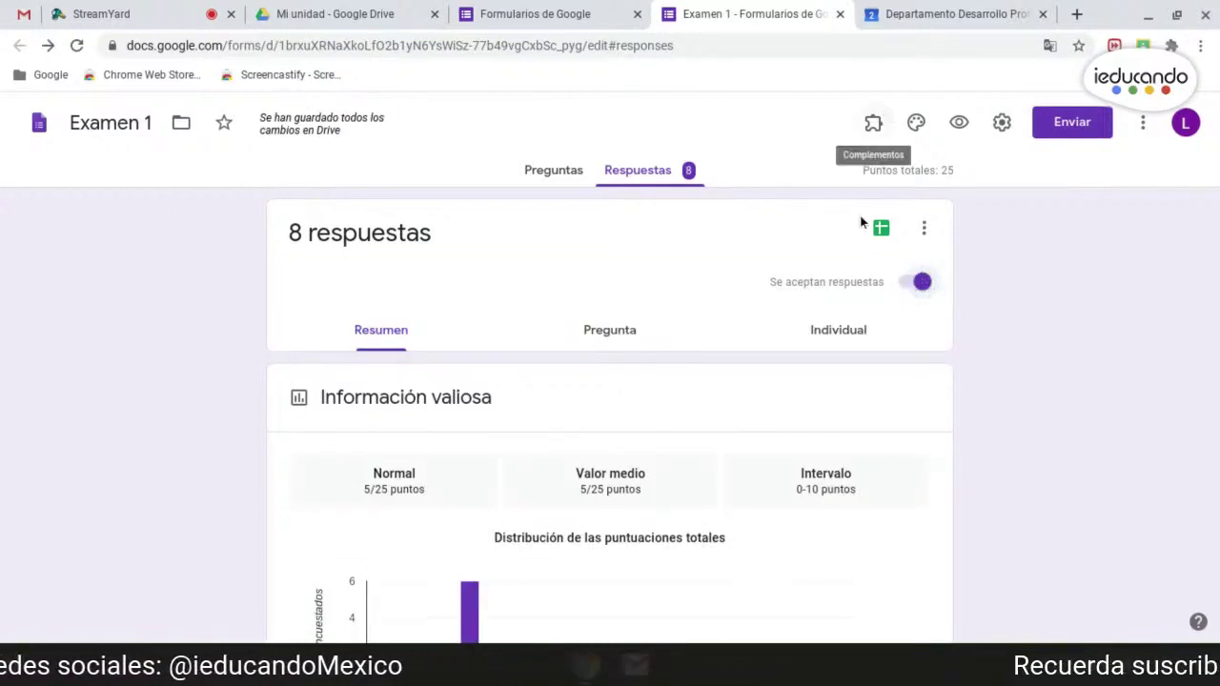
click(917, 283)
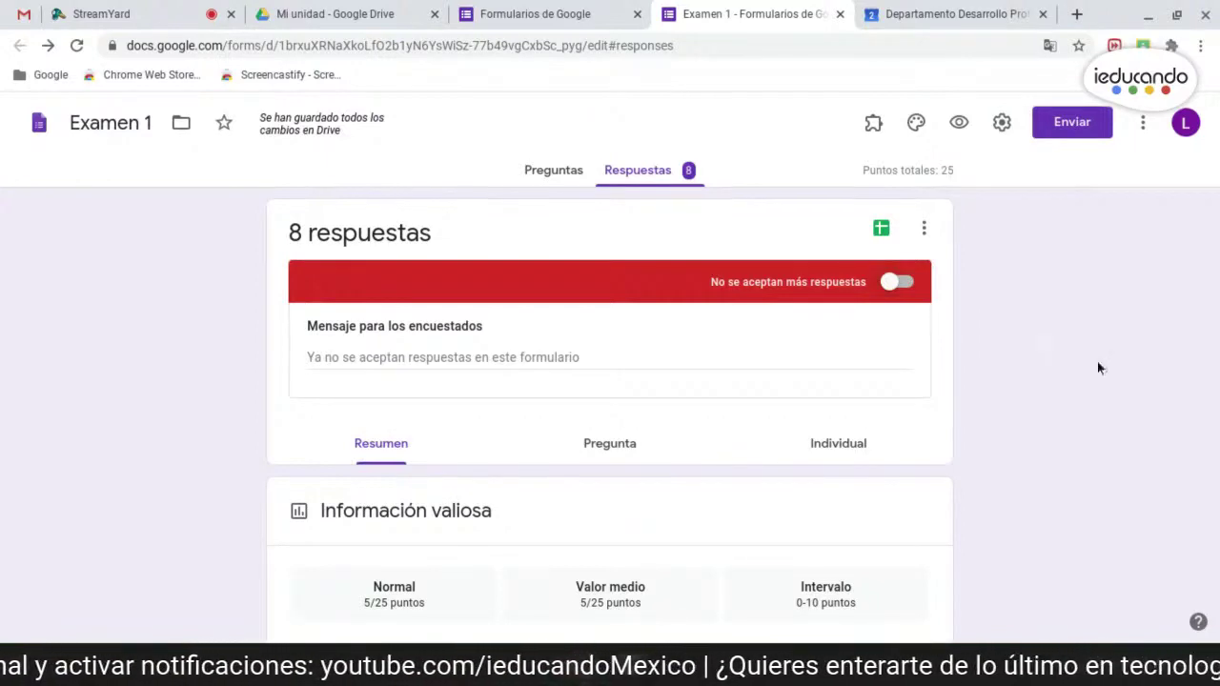
scroll(1065, 363, down, 1)
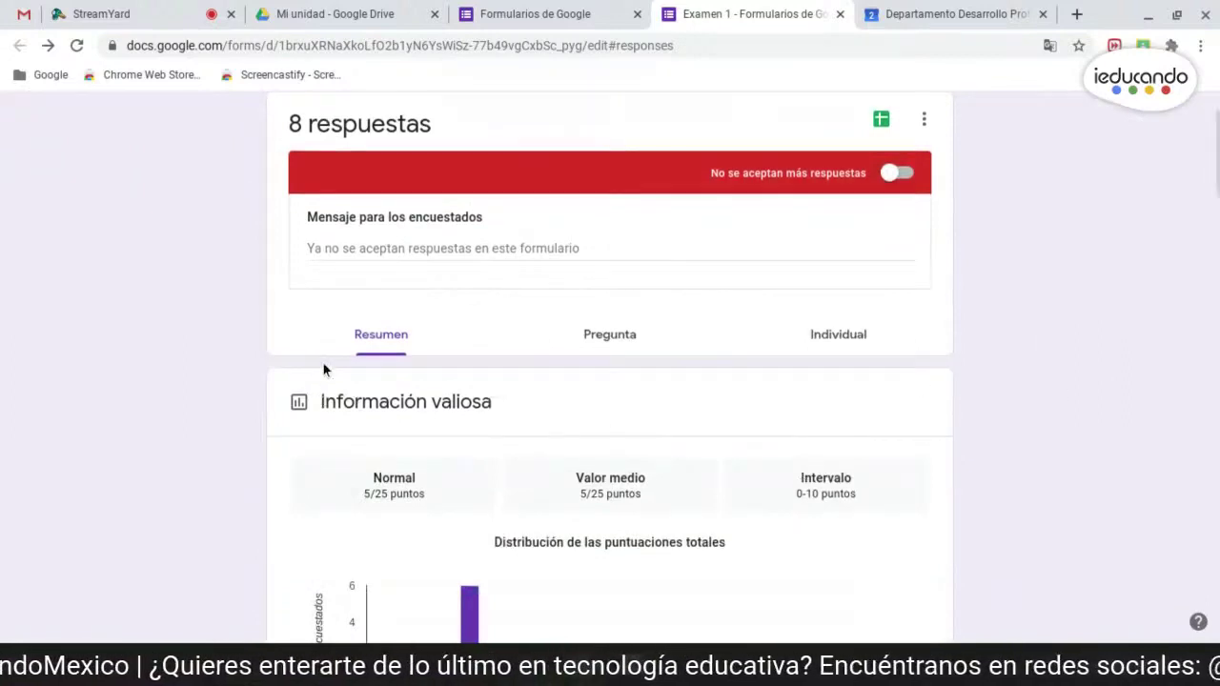
scroll(420, 437, down, 2)
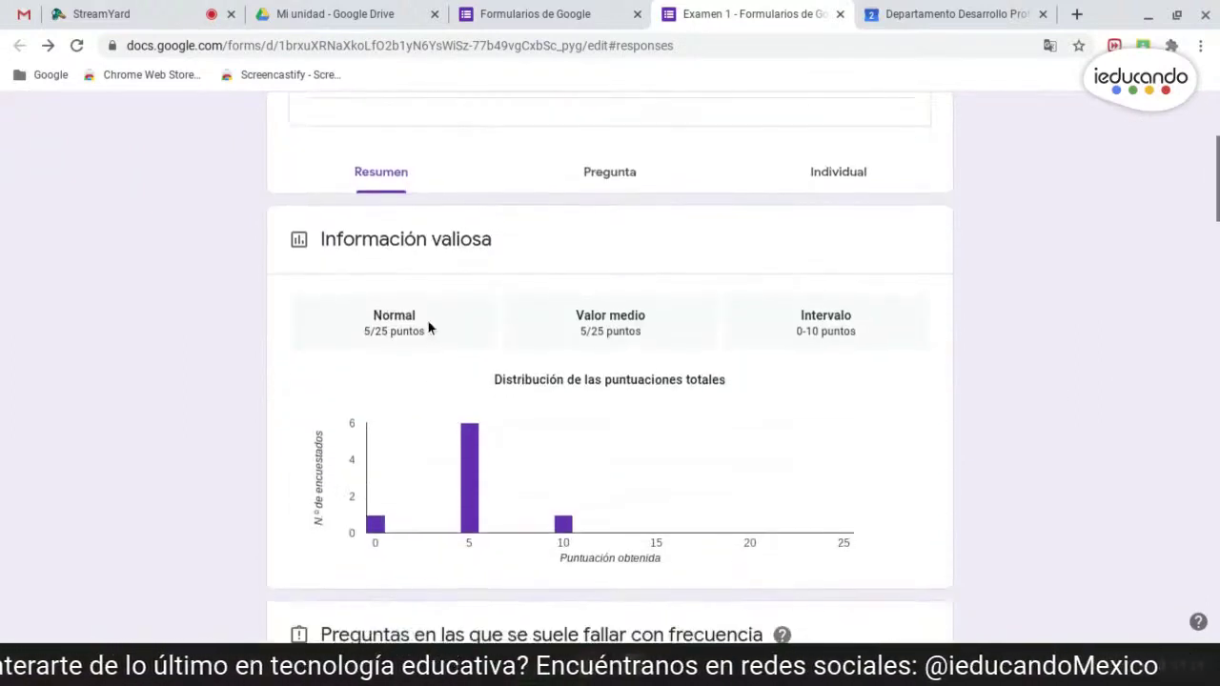
scroll(419, 438, down, 1)
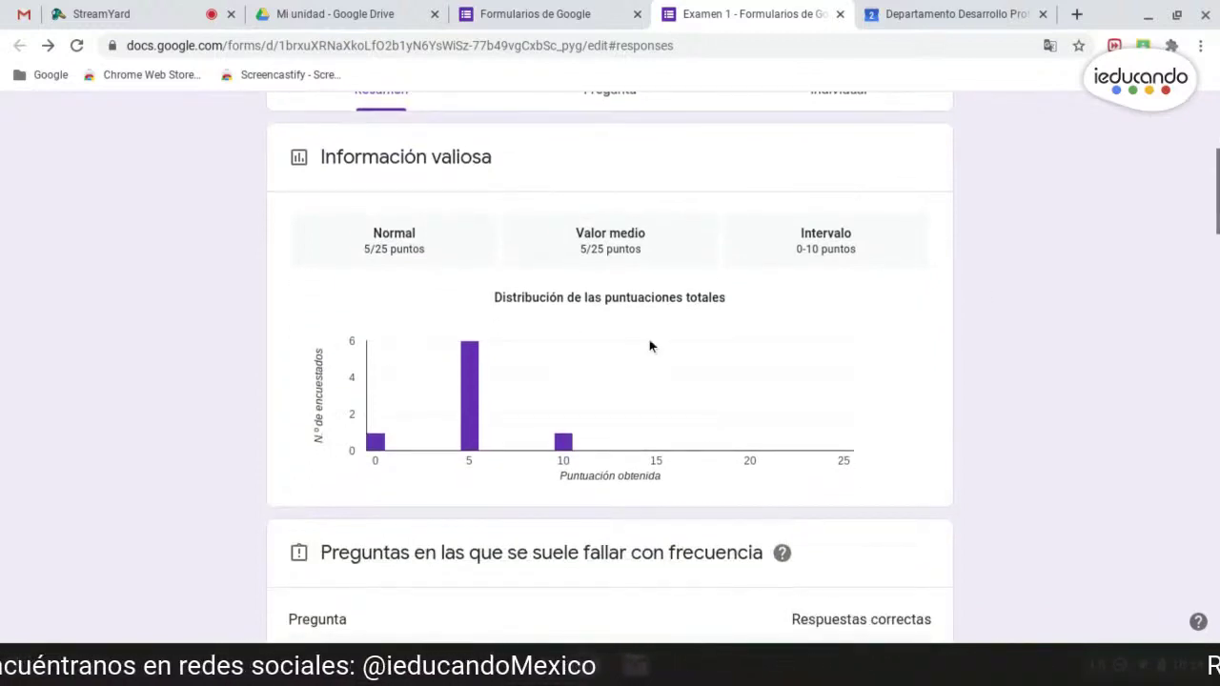
scroll(649, 339, down, 1)
scroll(634, 314, down, 4)
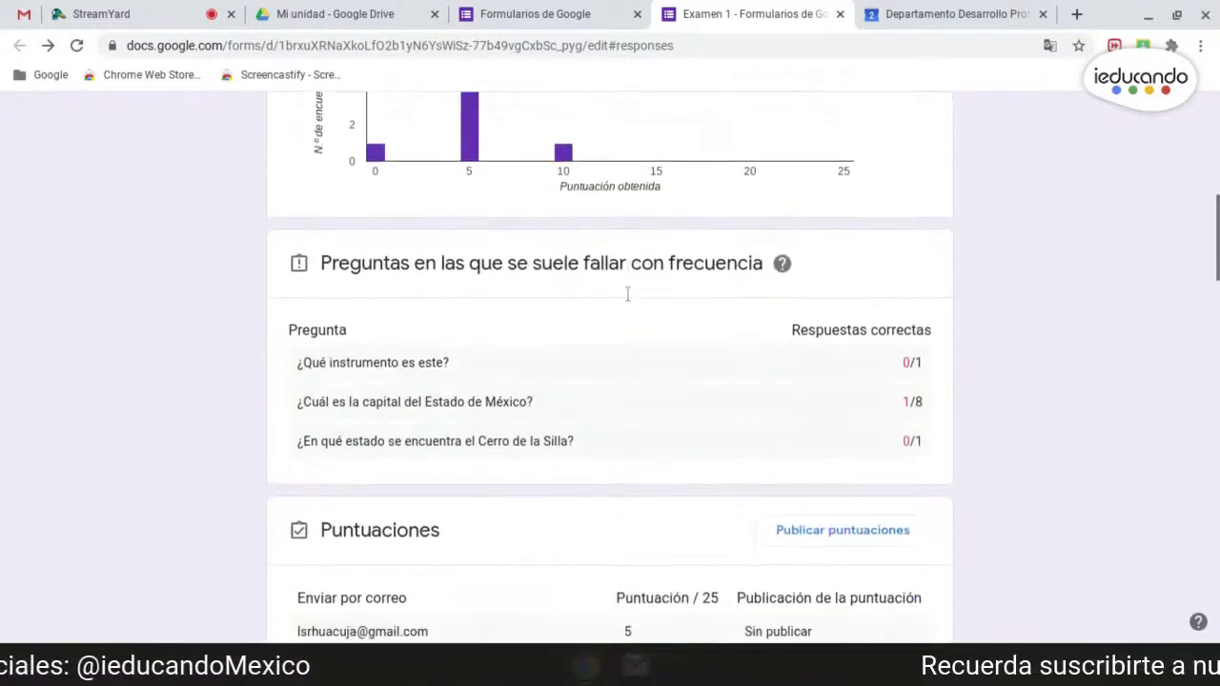
scroll(627, 294, down, 2)
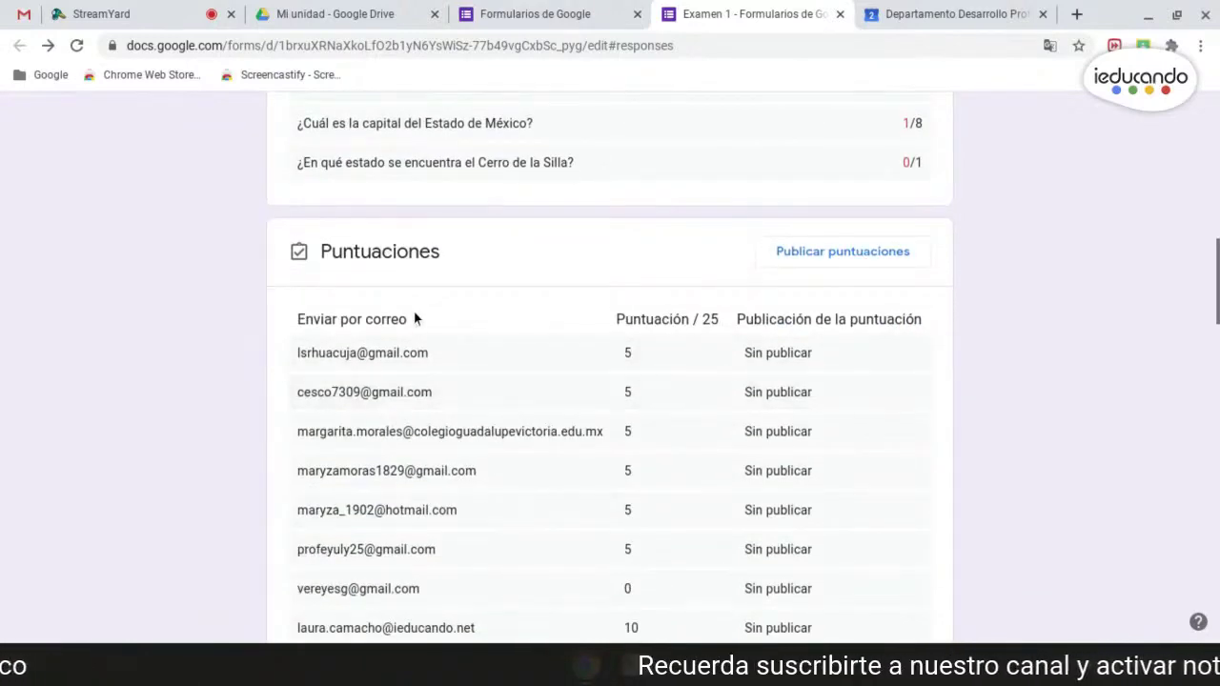
scroll(416, 324, down, 2)
scroll(416, 329, down, 3)
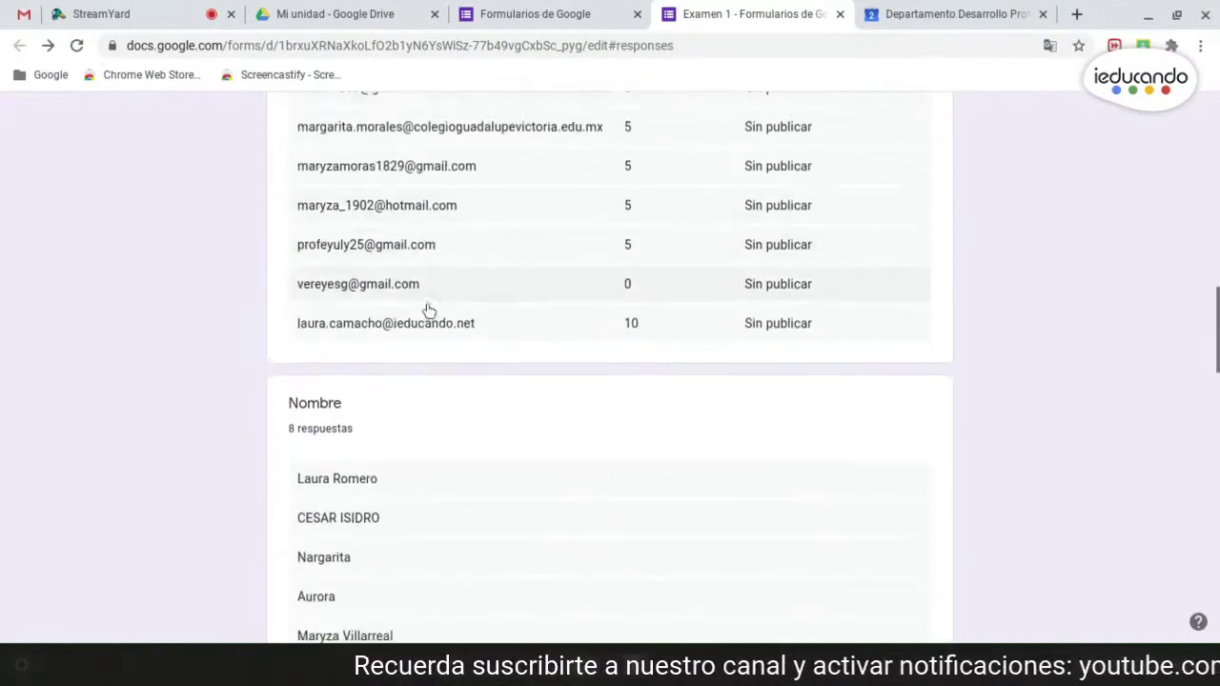
scroll(349, 314, down, 3)
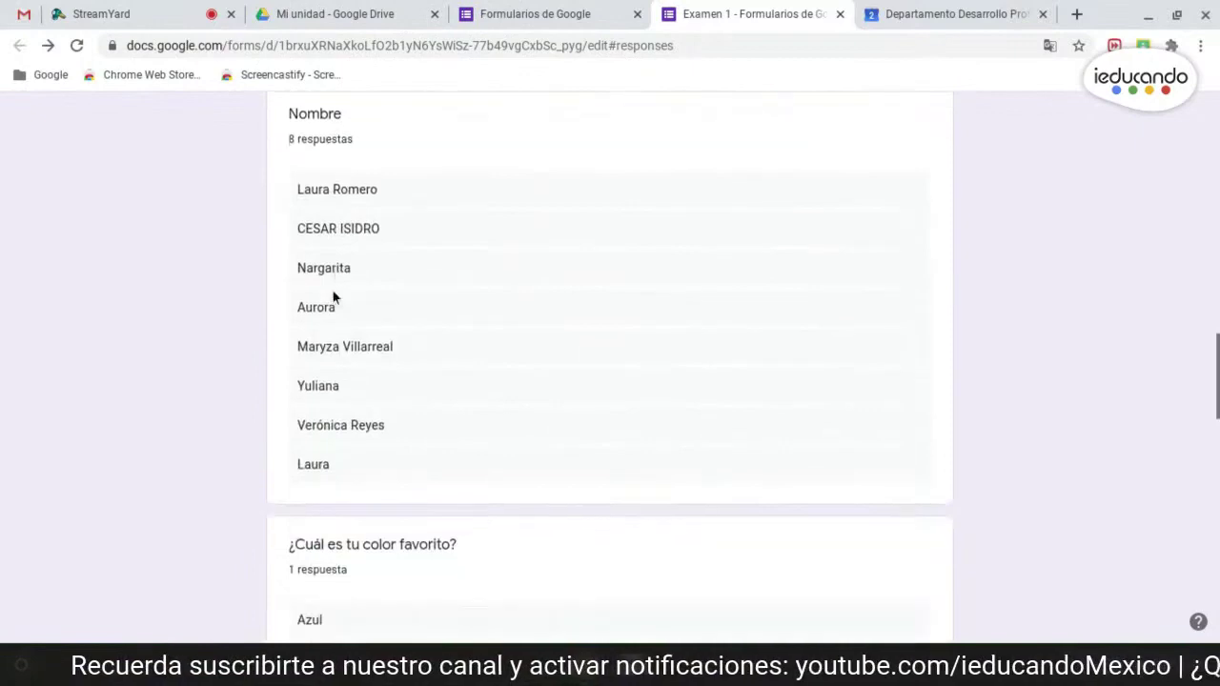
scroll(334, 273, down, 4)
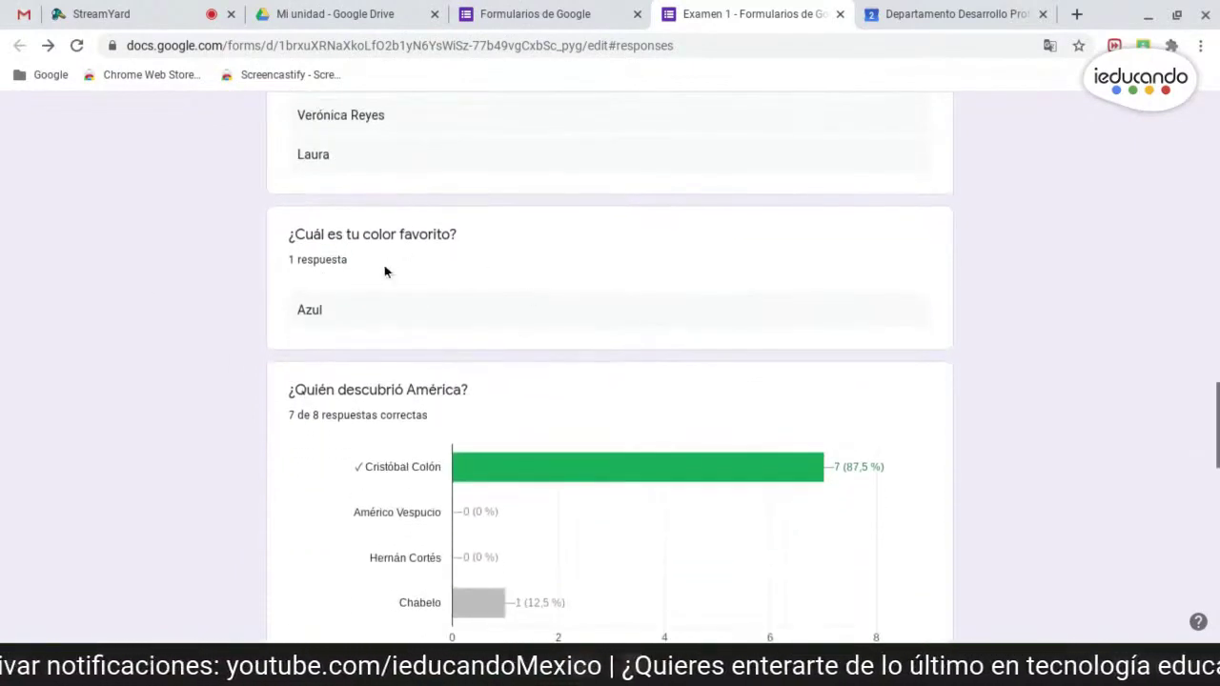
scroll(350, 301, down, 6)
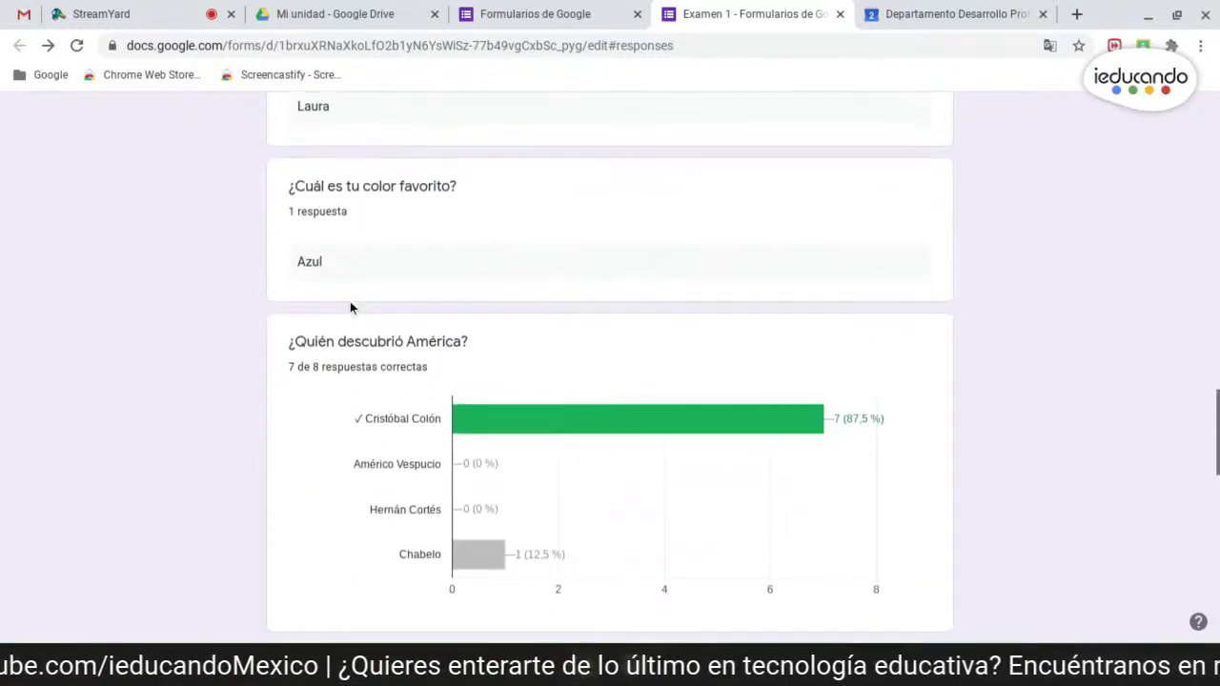
scroll(706, 303, down, 2)
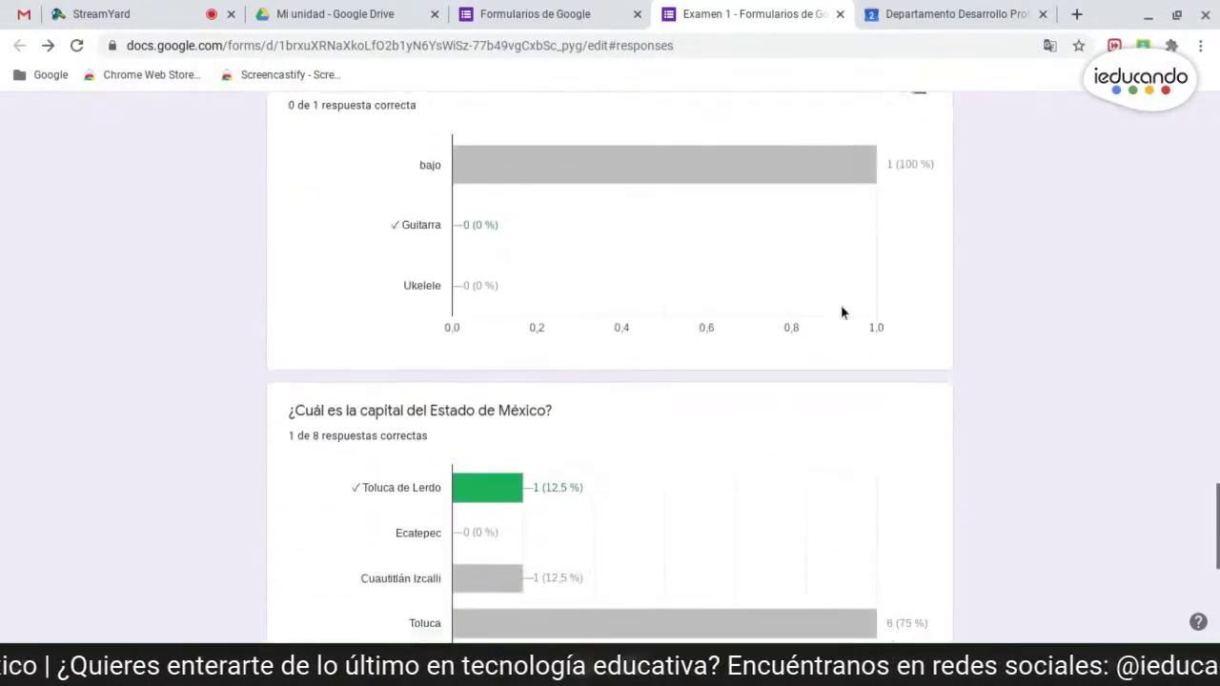
scroll(1106, 353, down, 5)
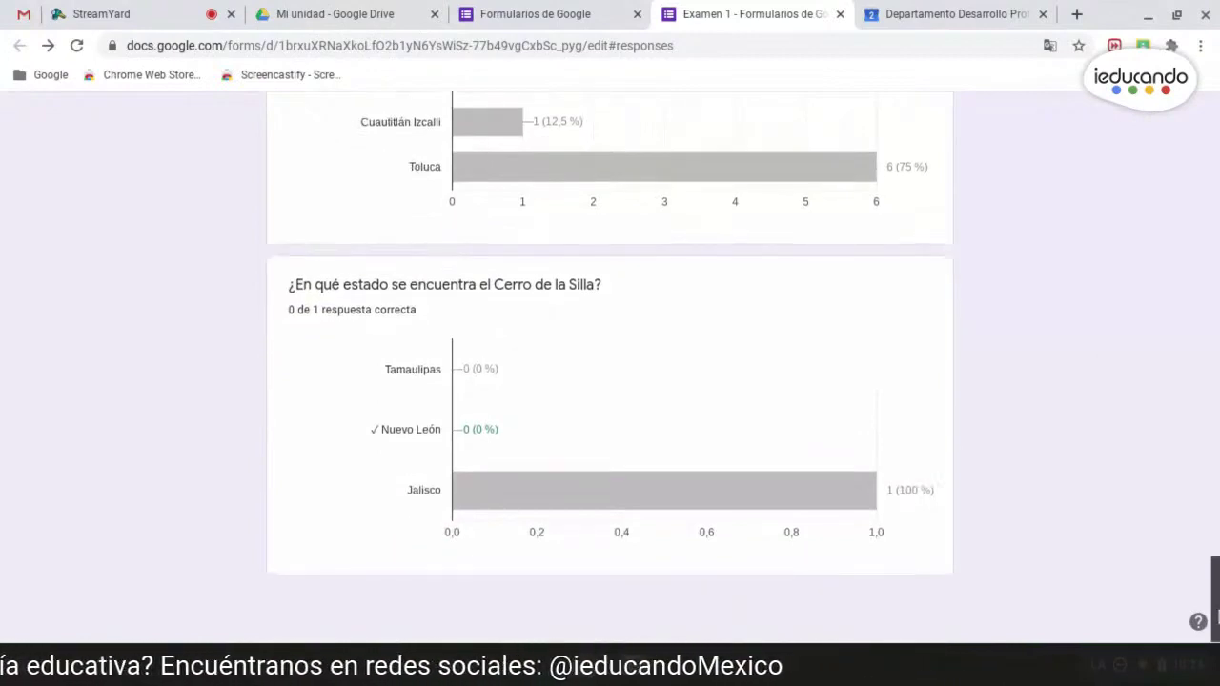
scroll(583, 410, up, 20)
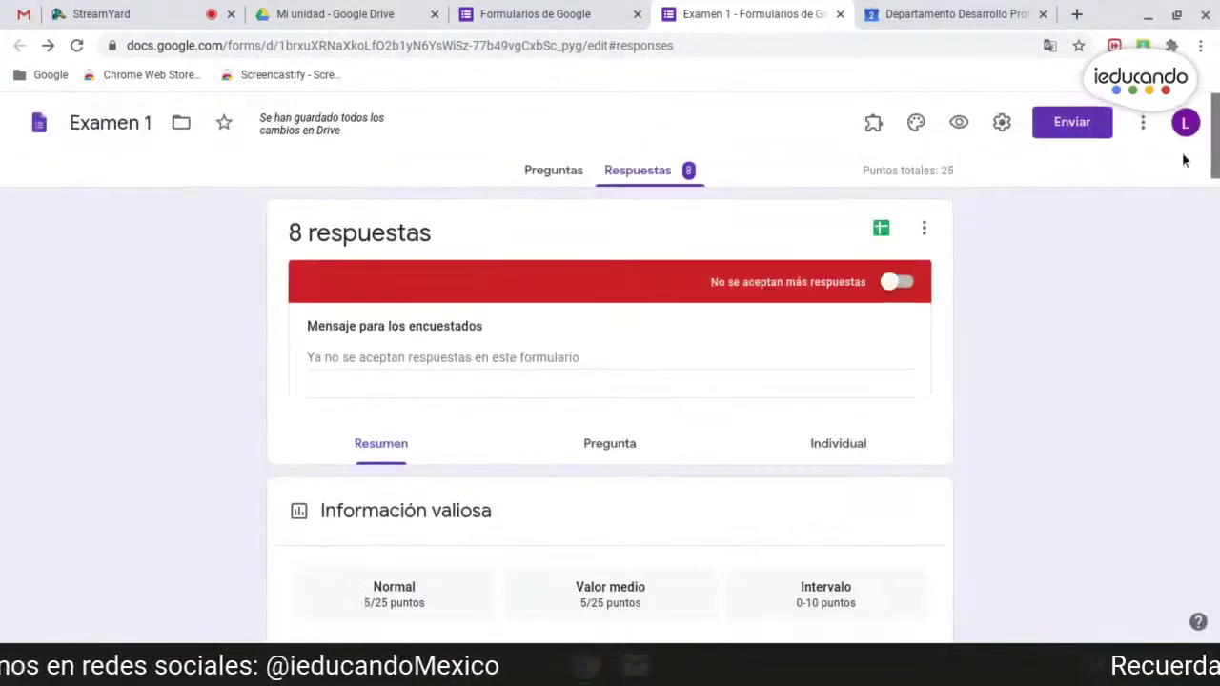
- Switch to per-question responses and move to question 2, the favourite colour
click(598, 444)
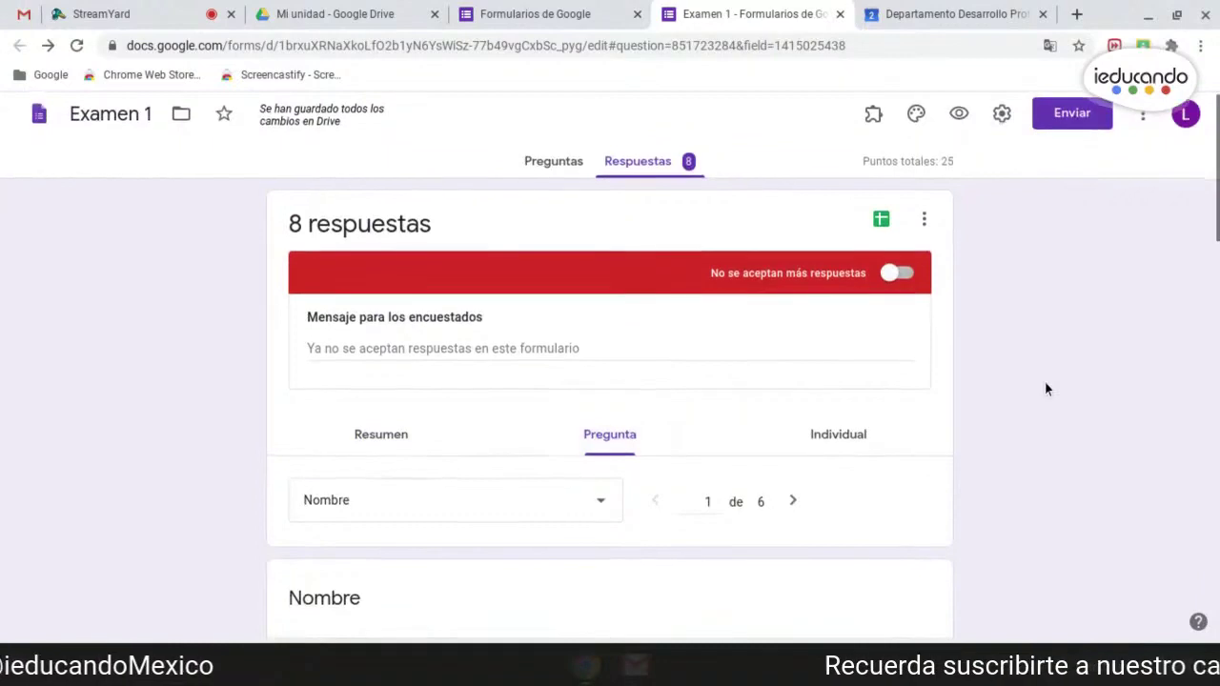
scroll(1044, 382, down, 1)
scroll(1054, 372, down, 2)
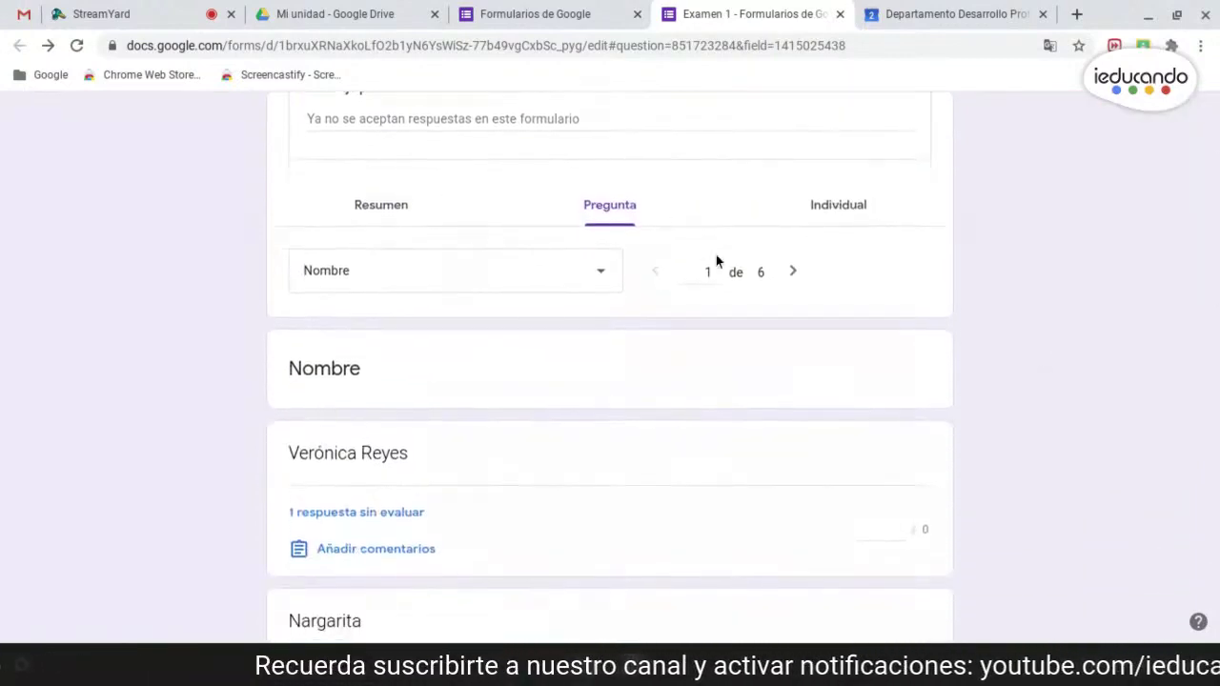
click(792, 273)
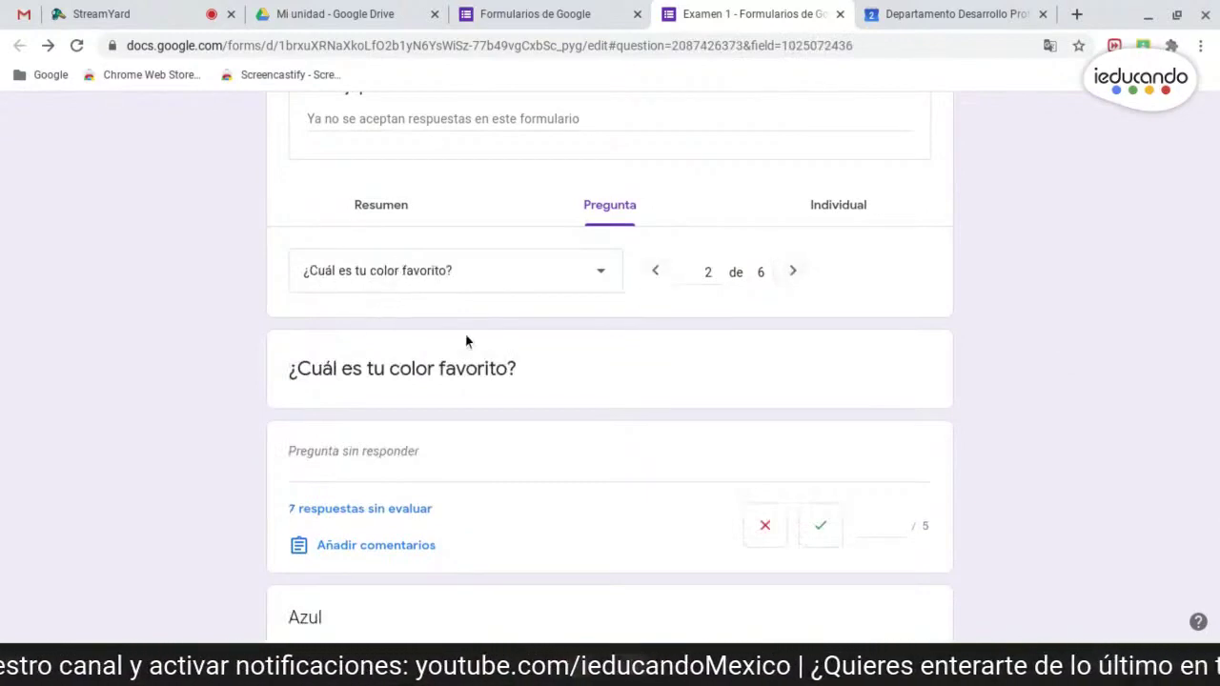
scroll(987, 383, down, 2)
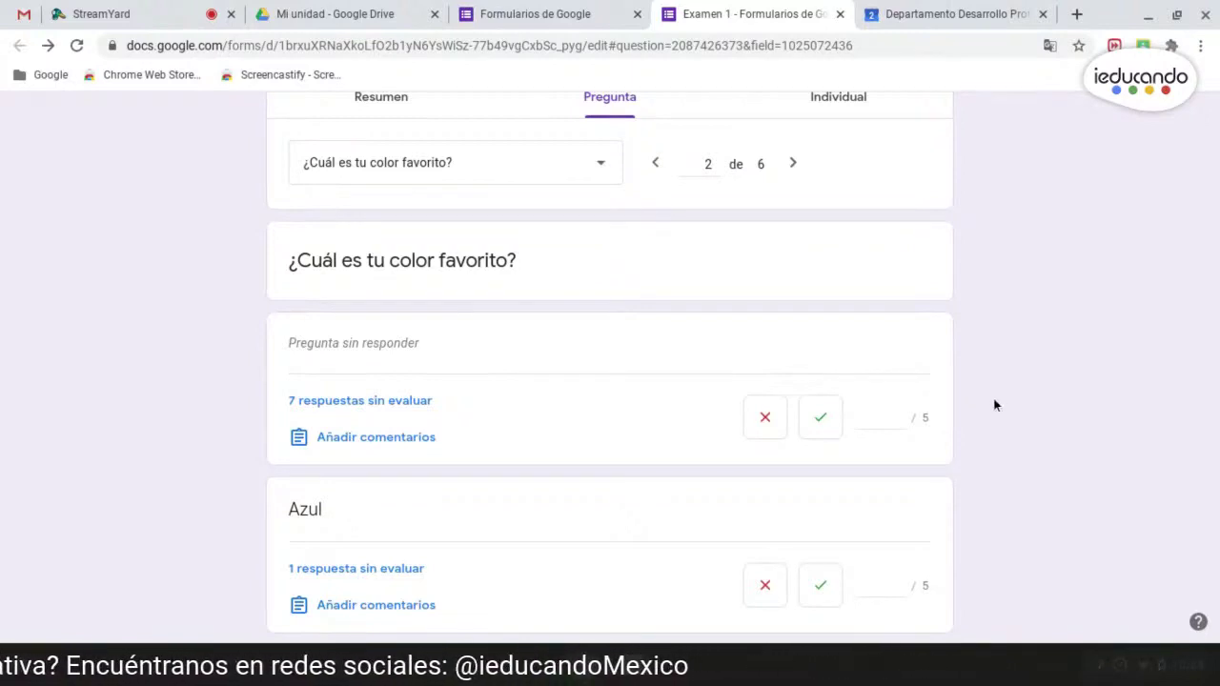
scroll(974, 378, down, 1)
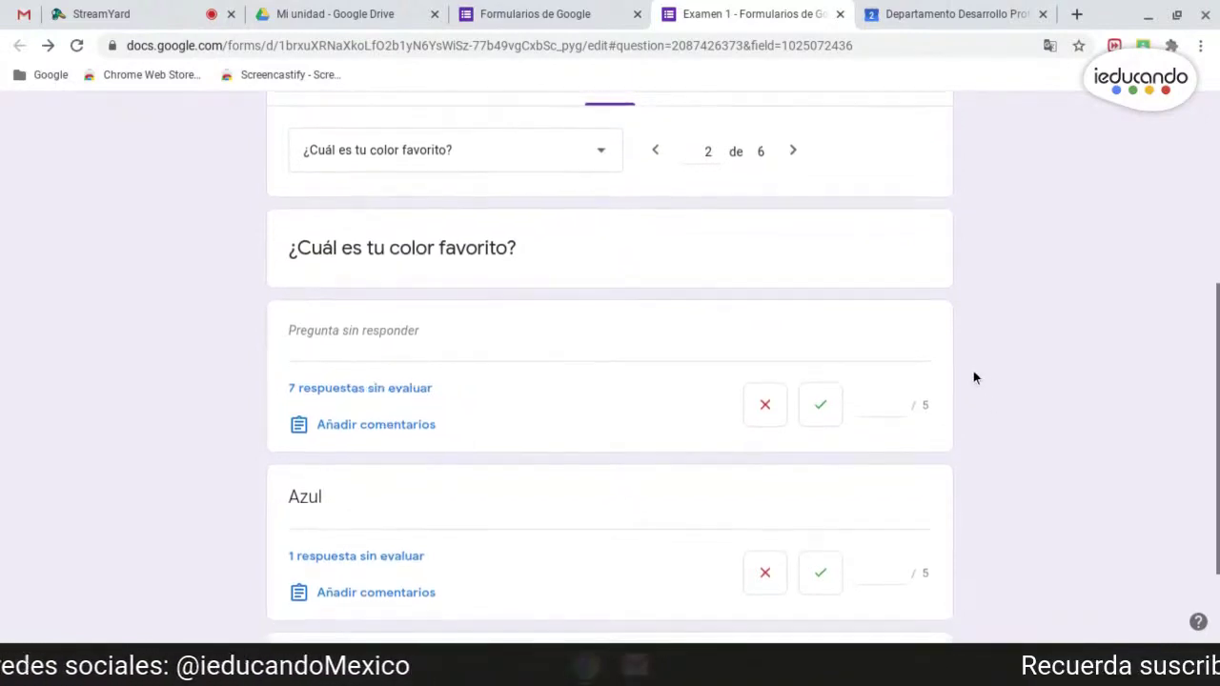
scroll(496, 405, down, 2)
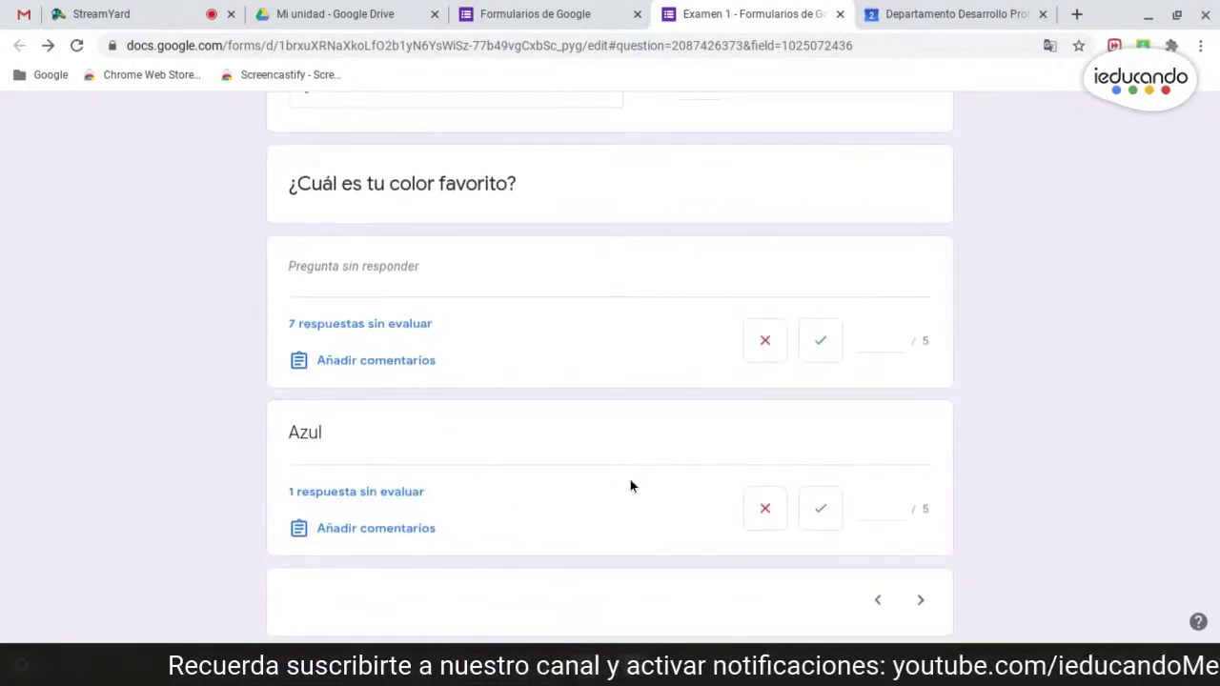
- Mark unanswered responses incorrect, give Azul 3 points as correct, and save the grades
click(768, 344)
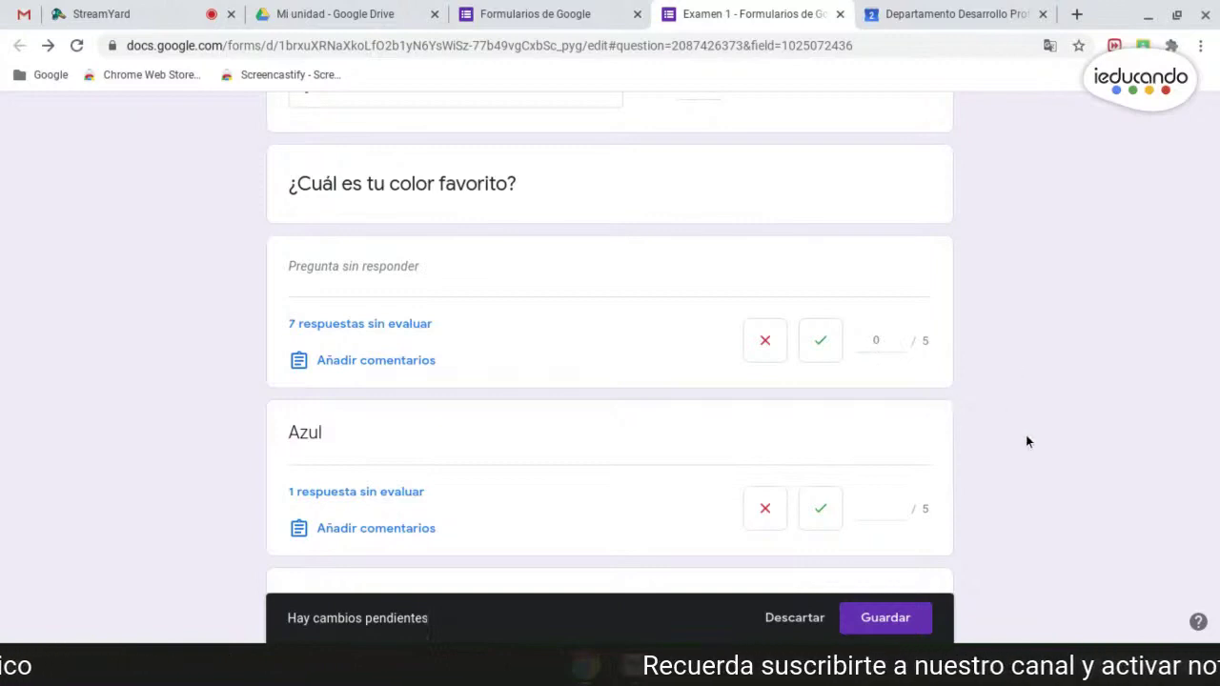
scroll(661, 473, down, 2)
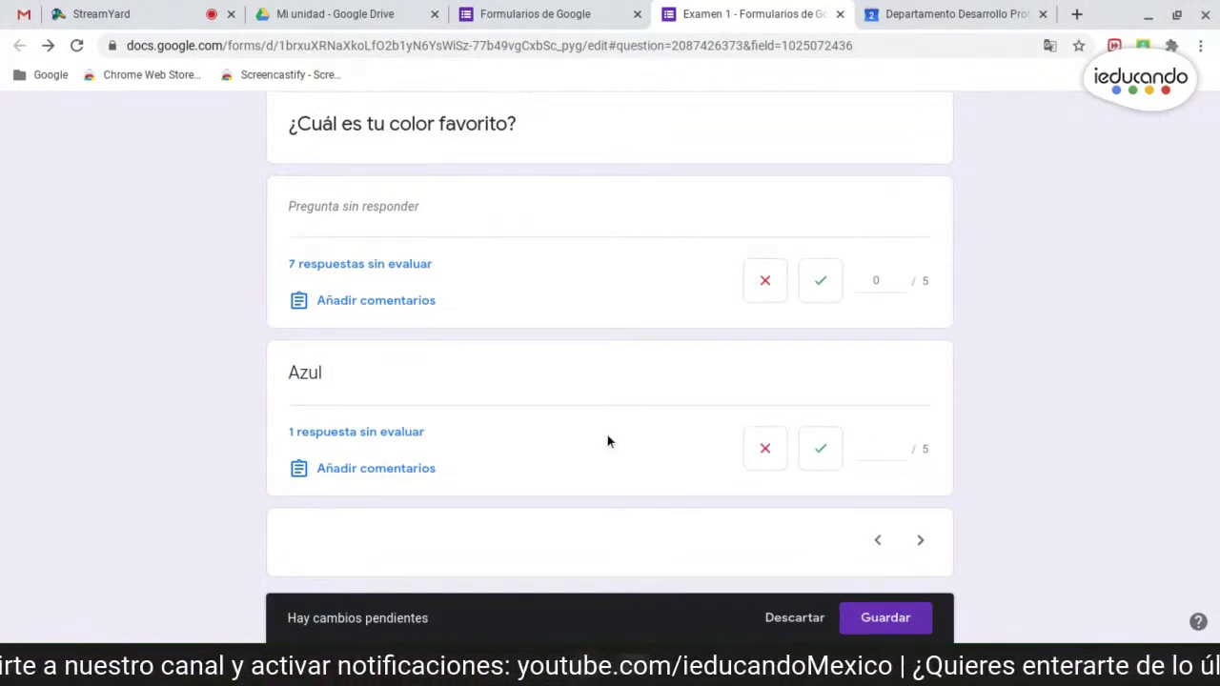
click(821, 450)
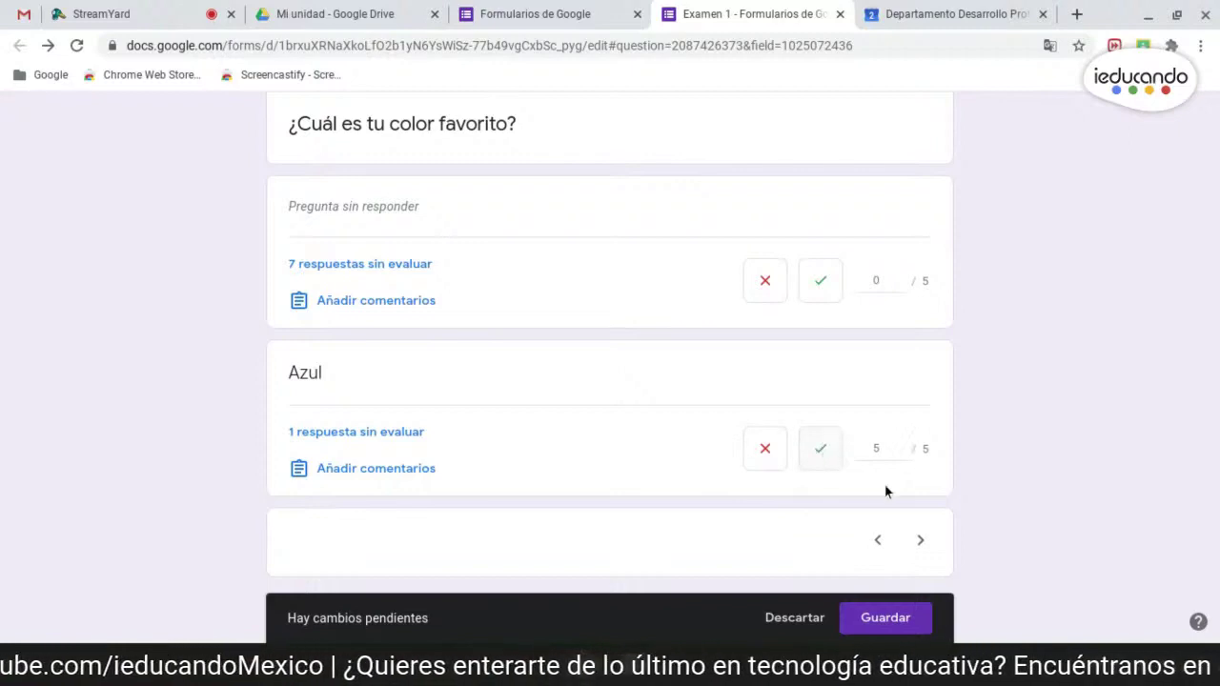
click(880, 456)
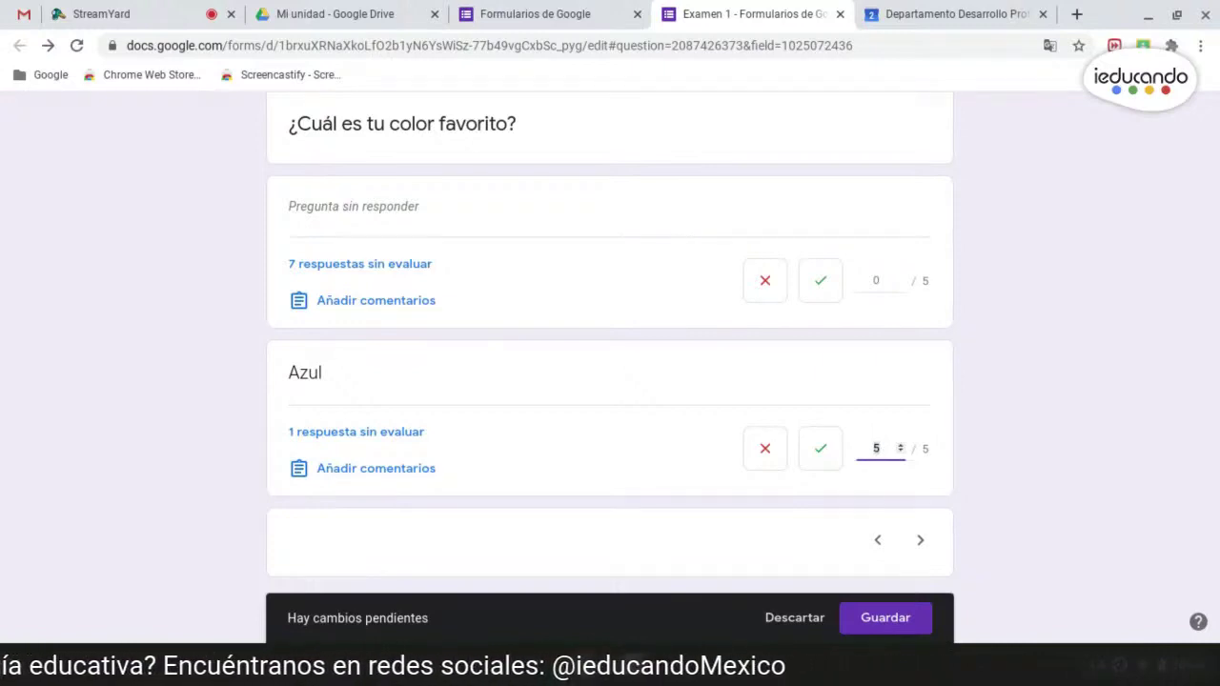
key(BackSpace)
text(3)
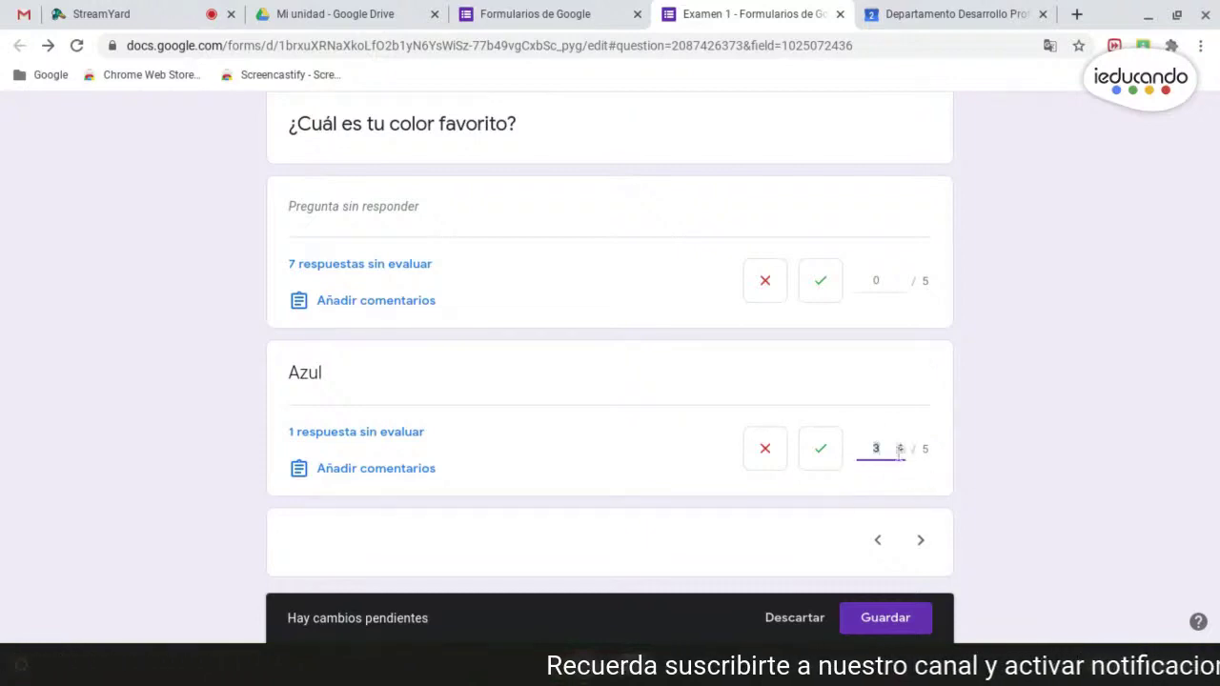
click(848, 458)
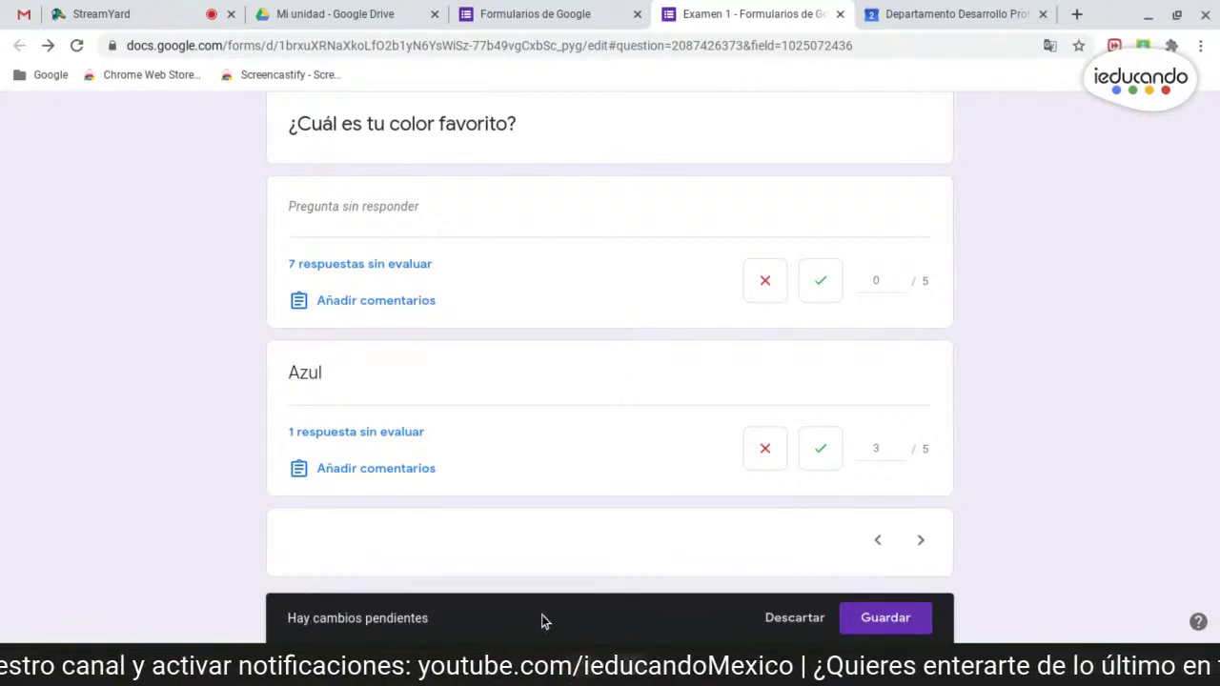
click(891, 617)
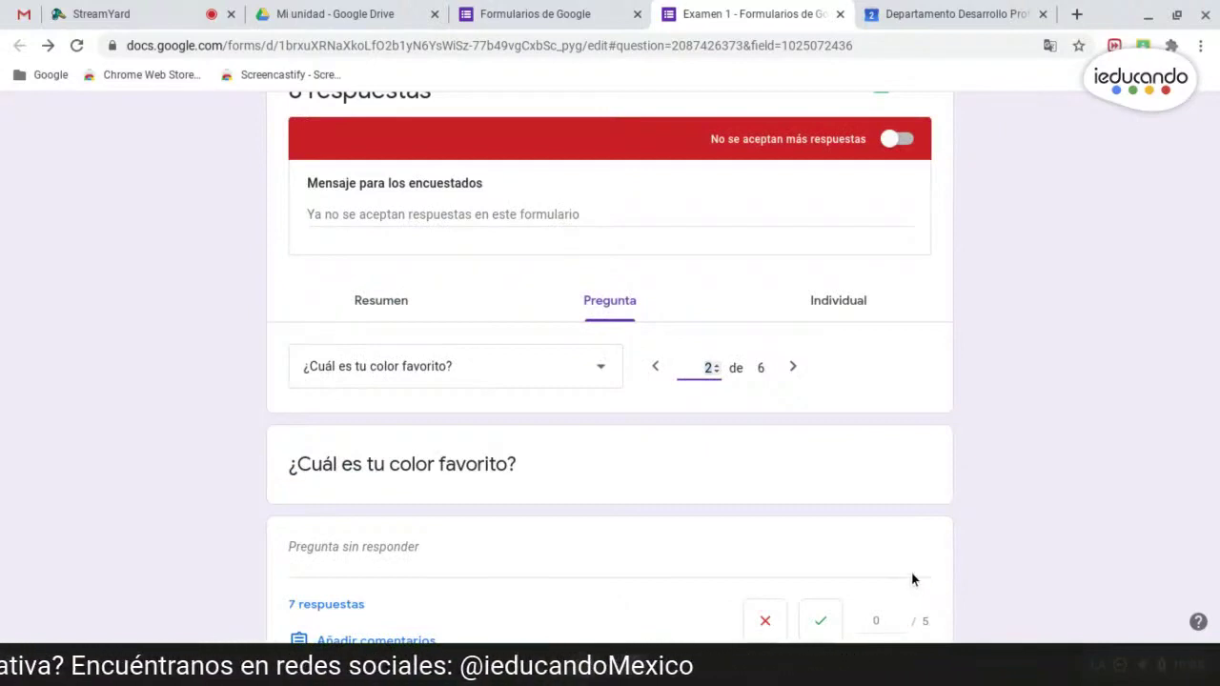
scroll(907, 569, up, 1)
scroll(908, 570, up, 1)
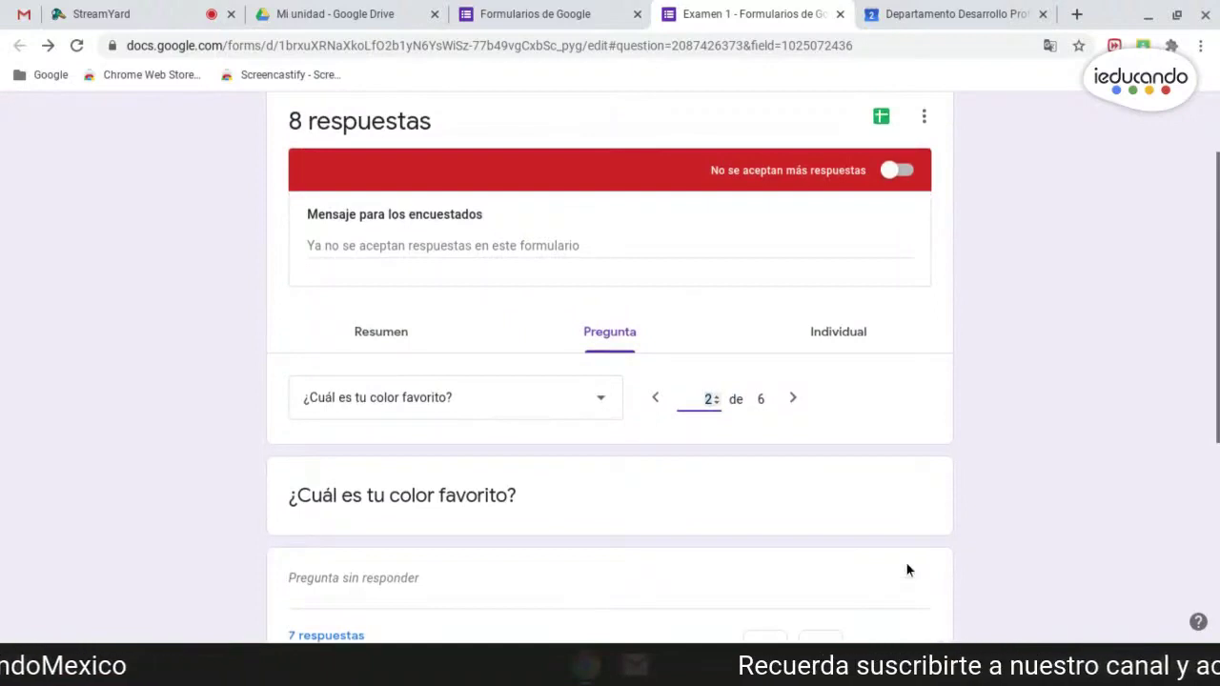
scroll(908, 558, up, 1)
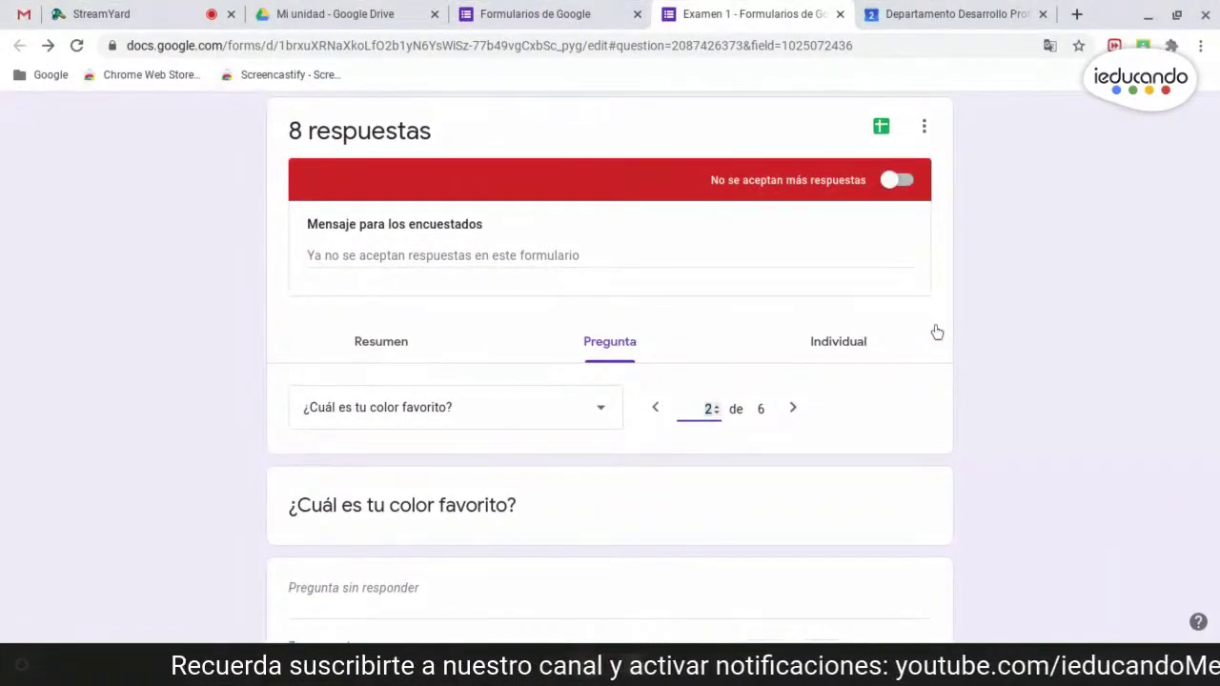
- View individual responses and open the eighth respondent's submission
click(821, 345)
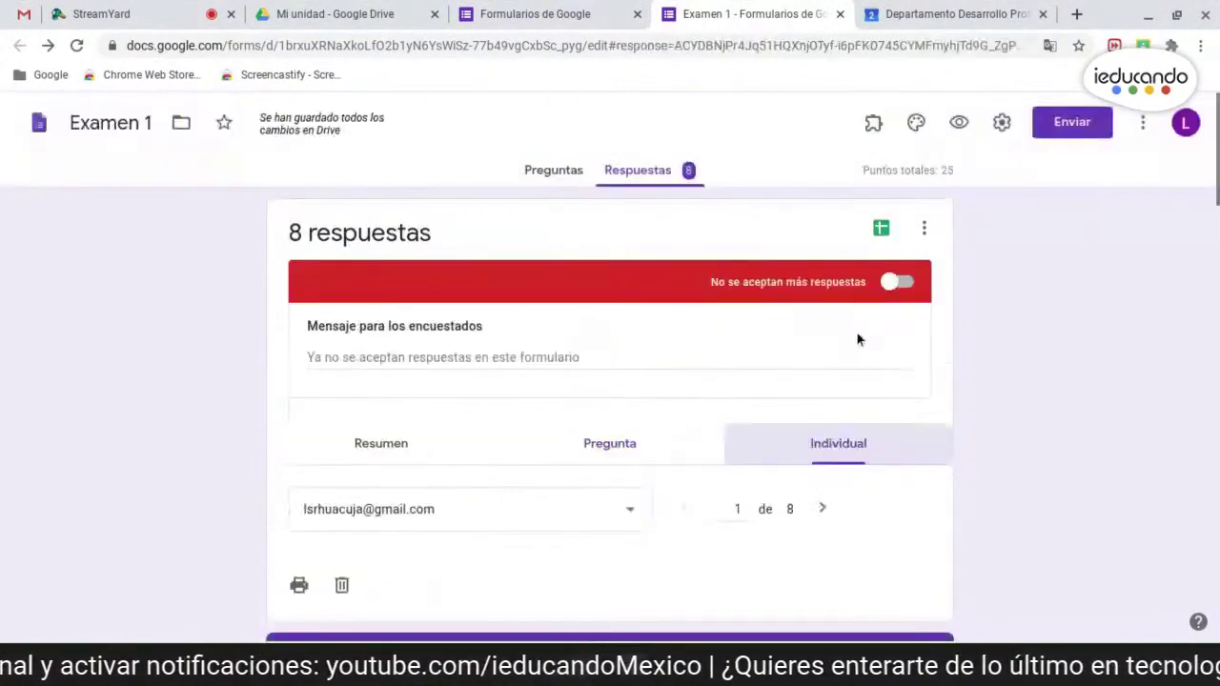
click(632, 509)
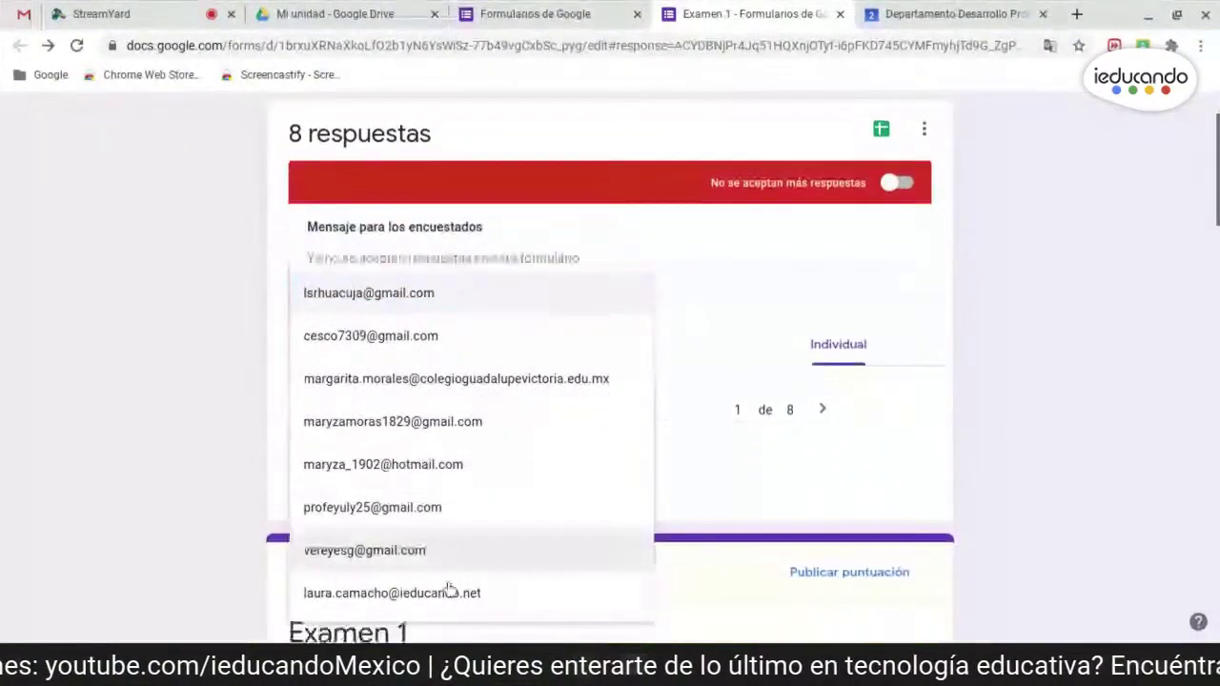
click(410, 591)
scroll(1083, 426, down, 3)
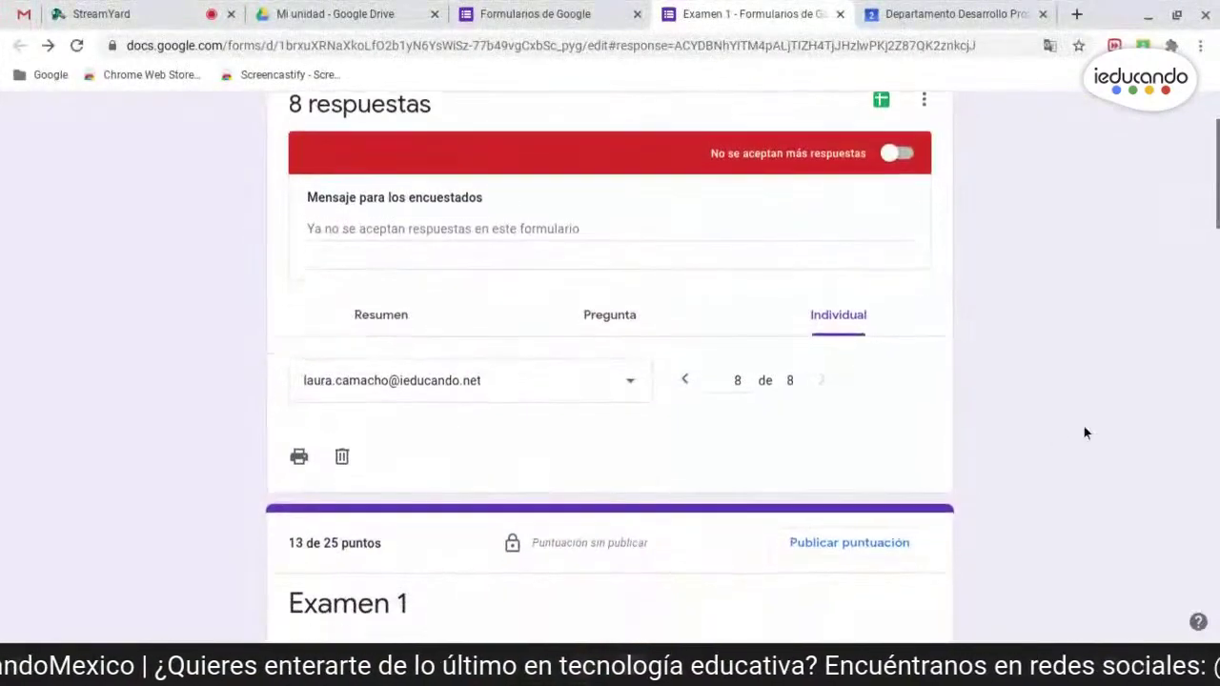
scroll(384, 490, down, 2)
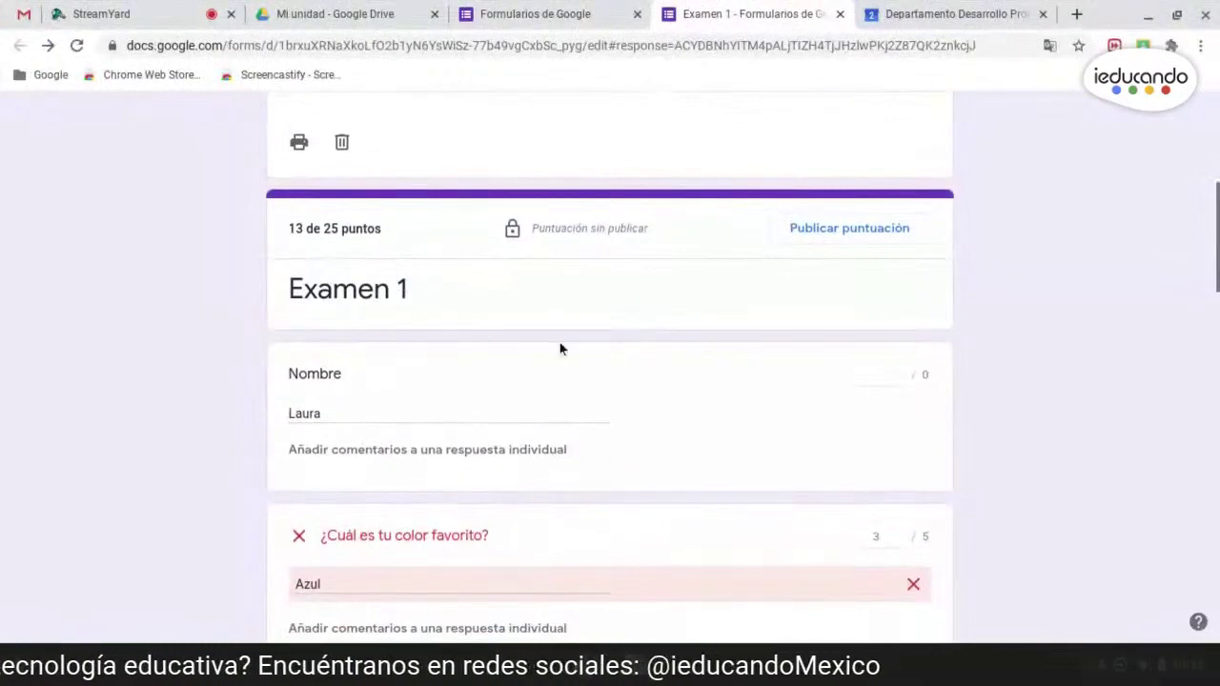
scroll(606, 440, down, 3)
scroll(646, 429, down, 10)
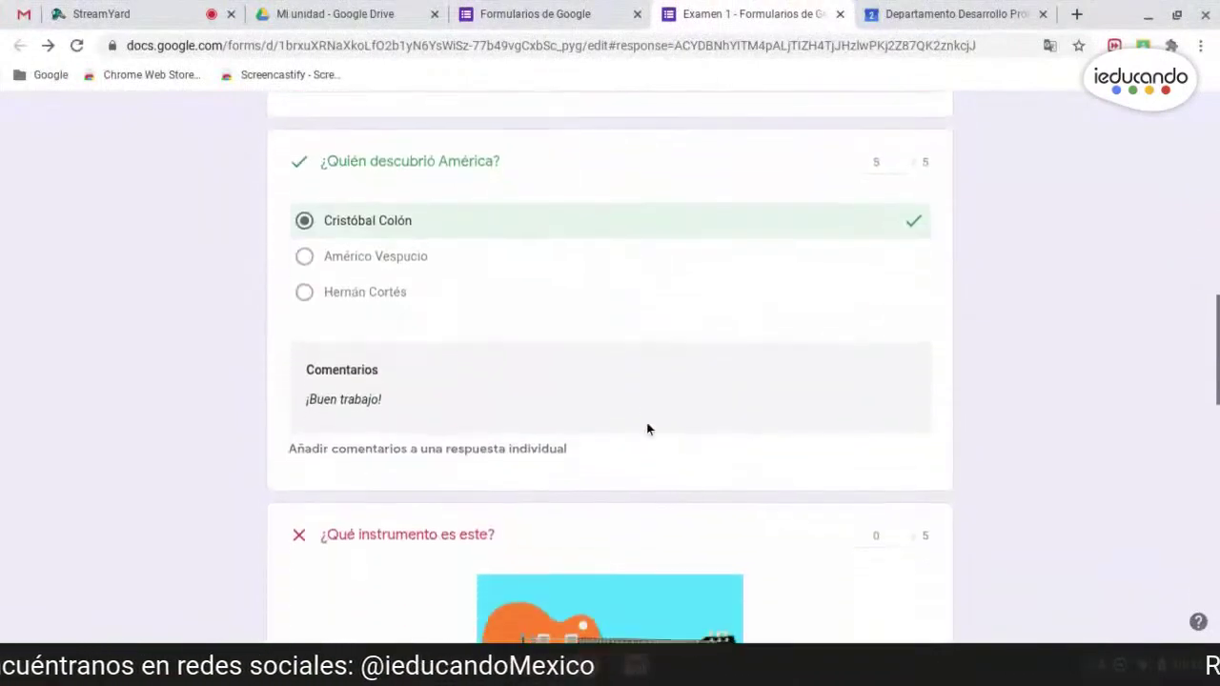
scroll(649, 431, down, 1)
scroll(668, 428, up, 15)
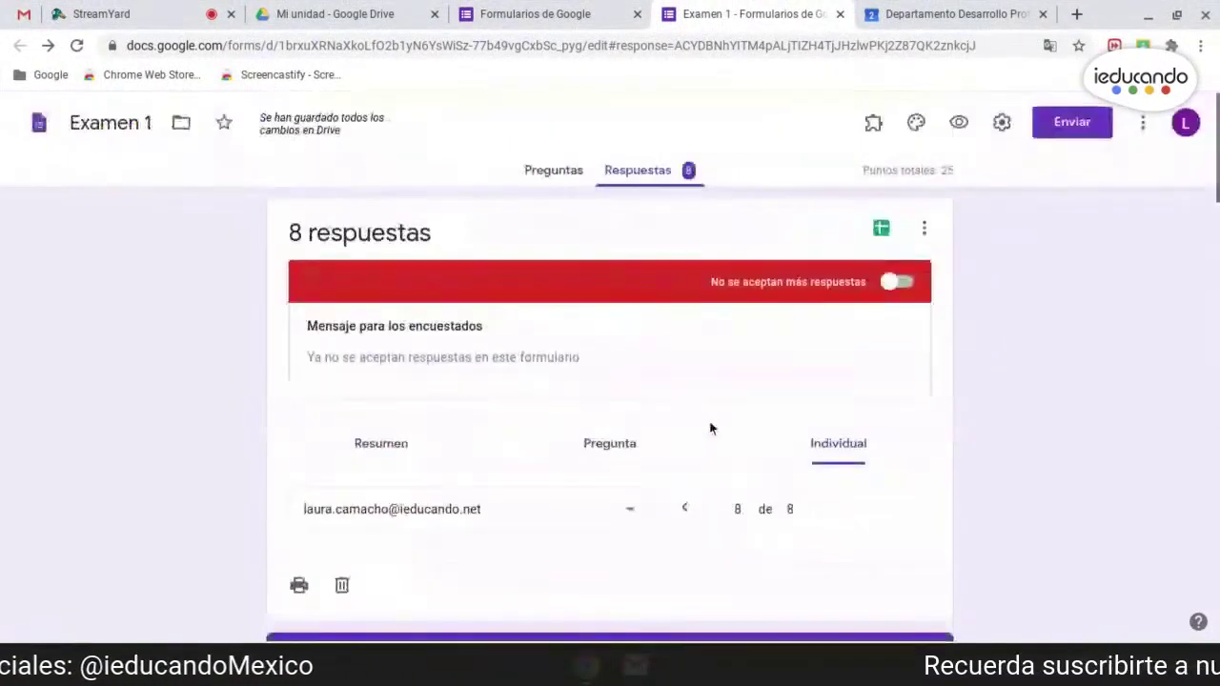
scroll(861, 525, down, 2)
- Publish the 13/25 score to the respondent with an email notification
click(861, 509)
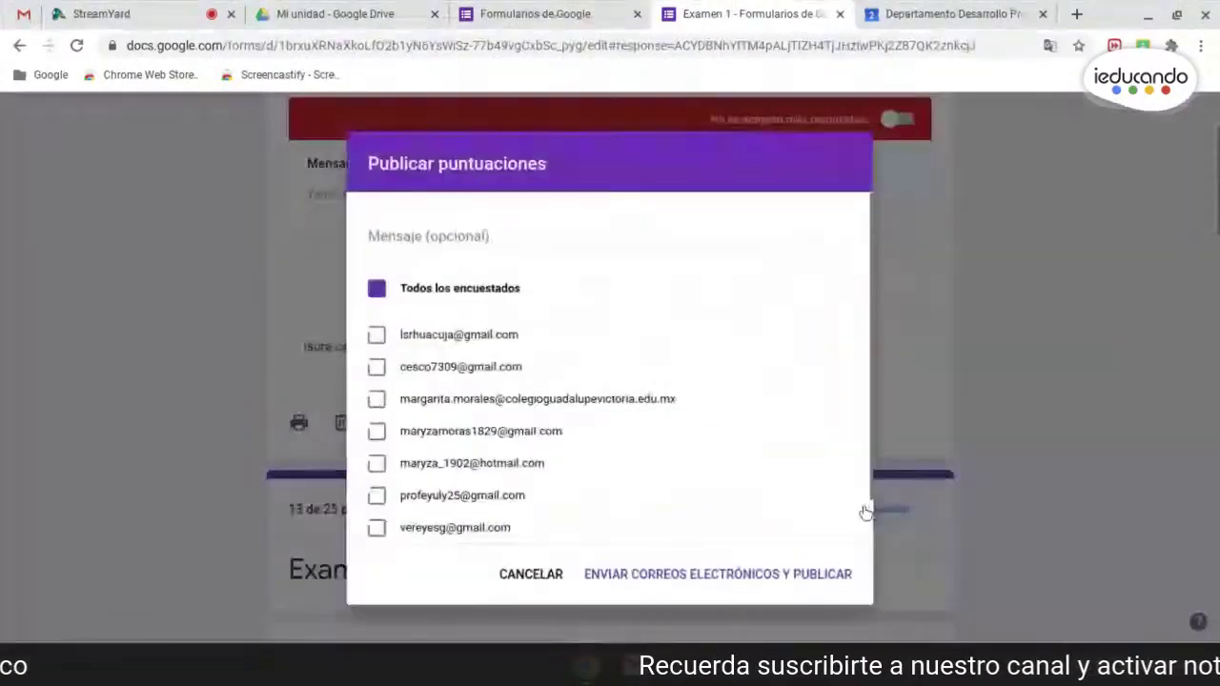
scroll(391, 407, down, 1)
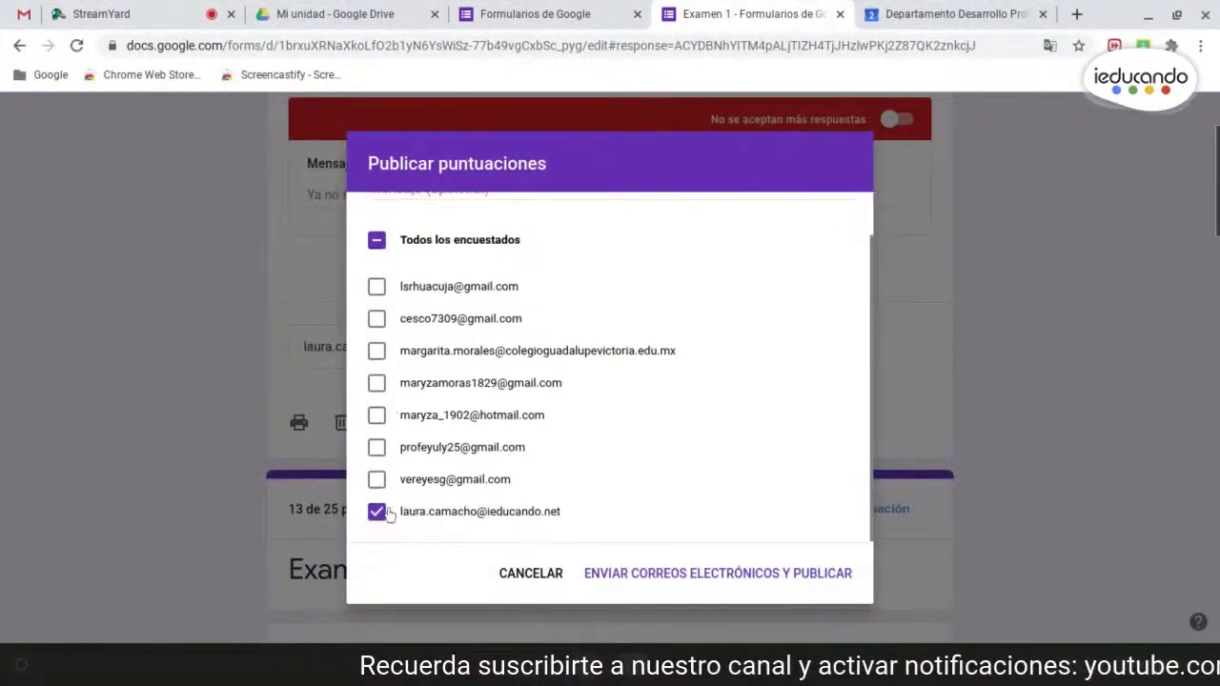
click(676, 576)
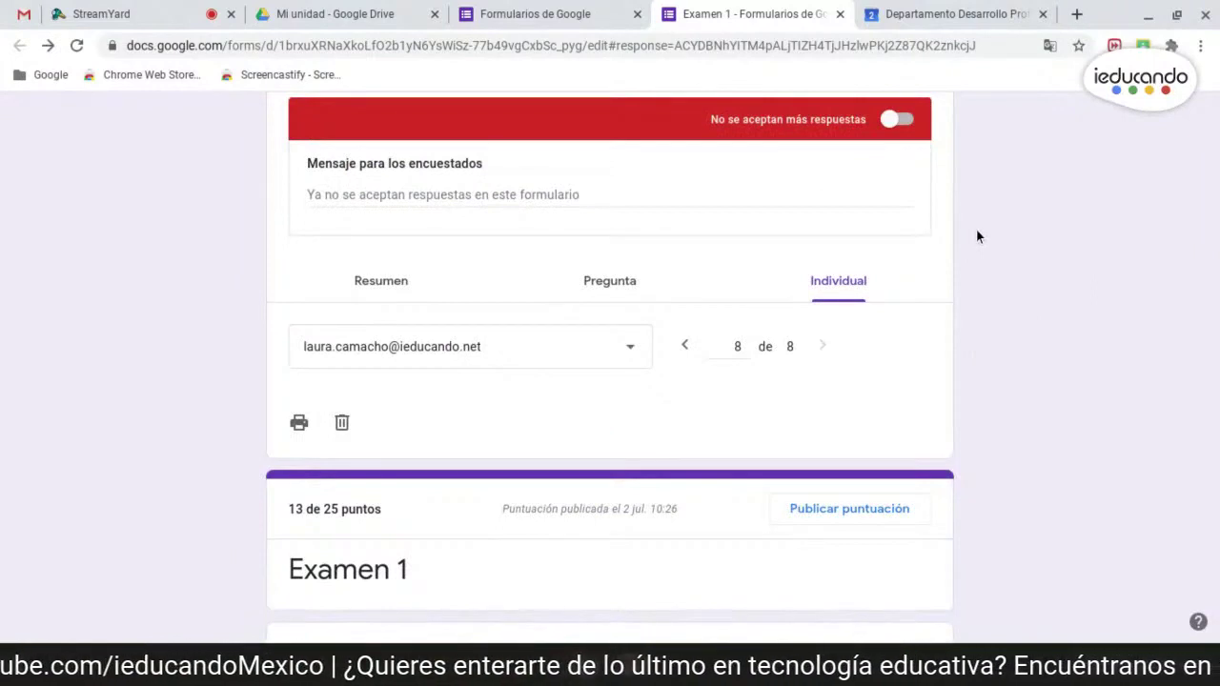
scroll(1045, 365, up, 2)
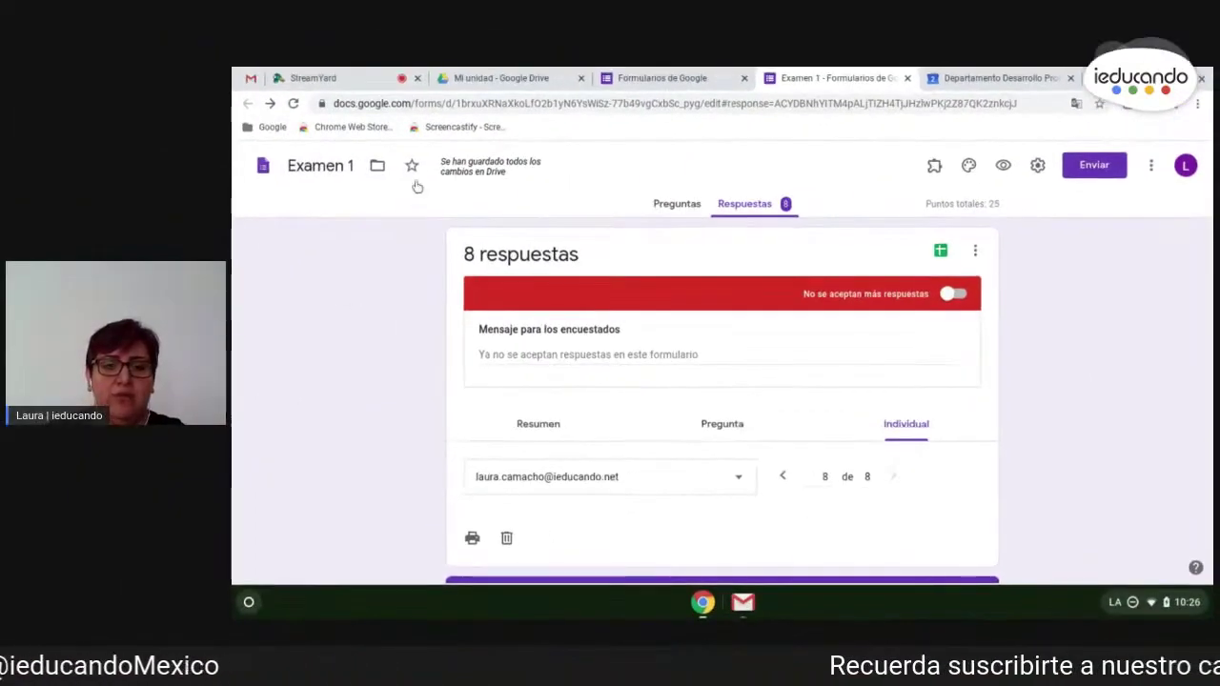
- Glance at the presentation's title slide, return to the Examen 1 responses, and open a new tab
key(alt+Tab)
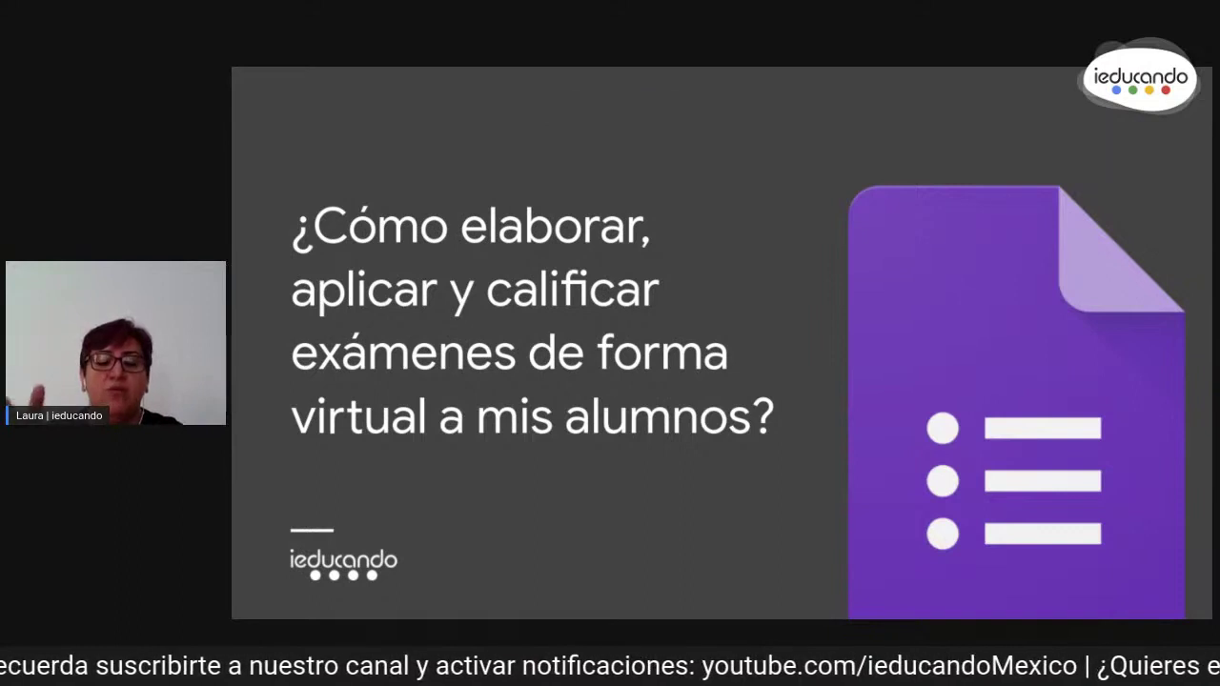
key(alt+Tab)
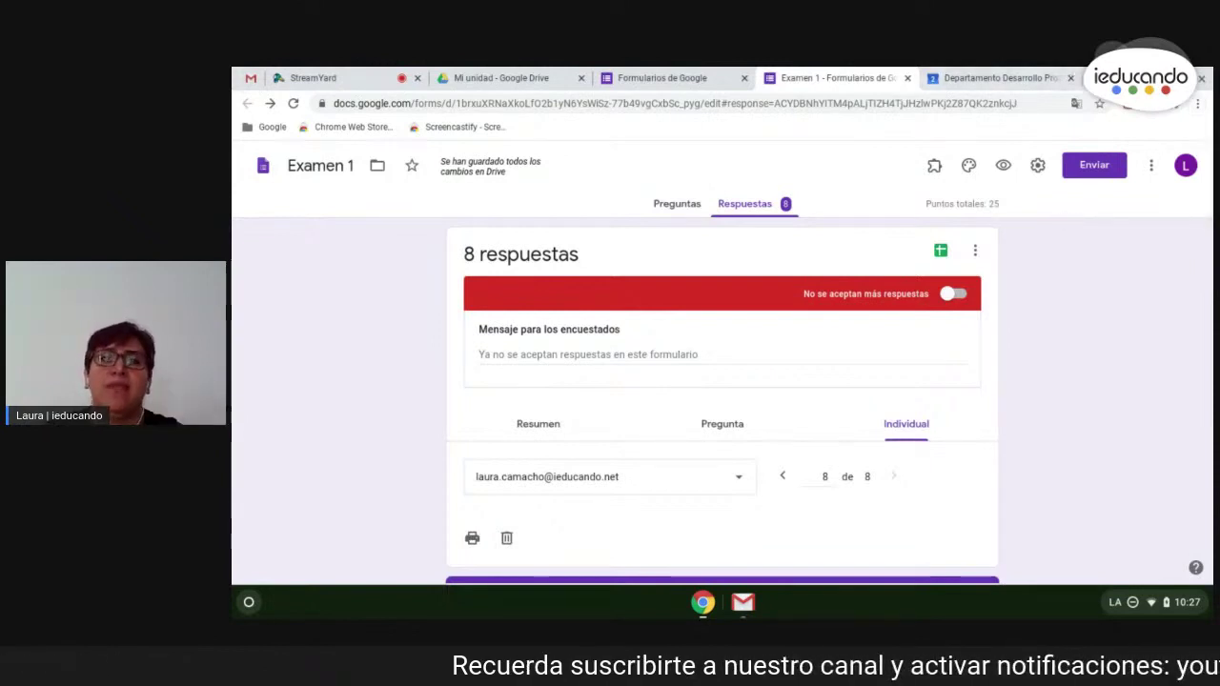
key(ctrl+t)
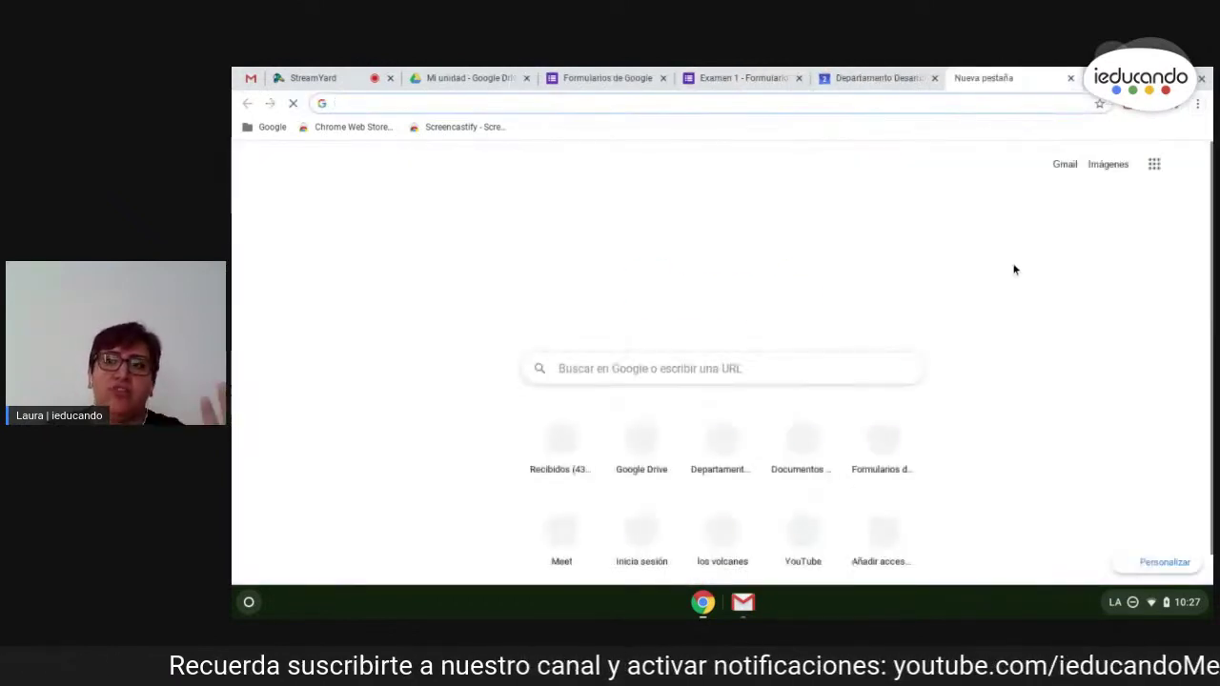
- Load classroom.google.com in the new tab, then go back to the Examen 1 responses tab
click(1153, 164)
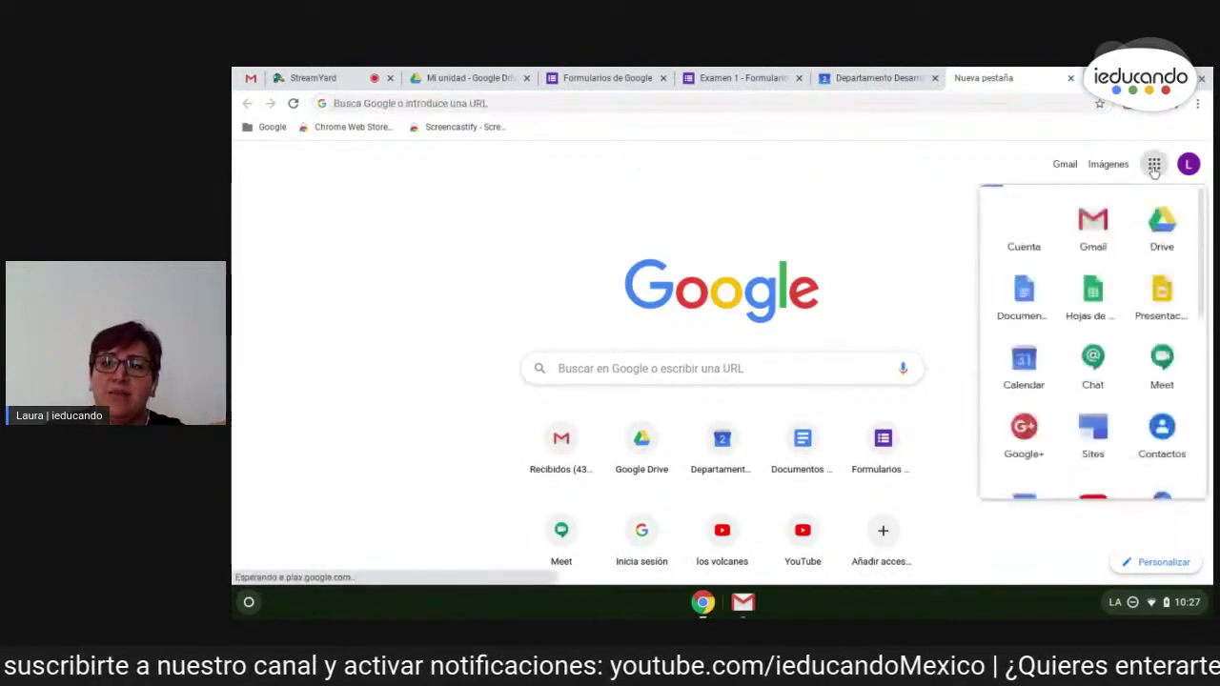
scroll(1087, 372, down, 3)
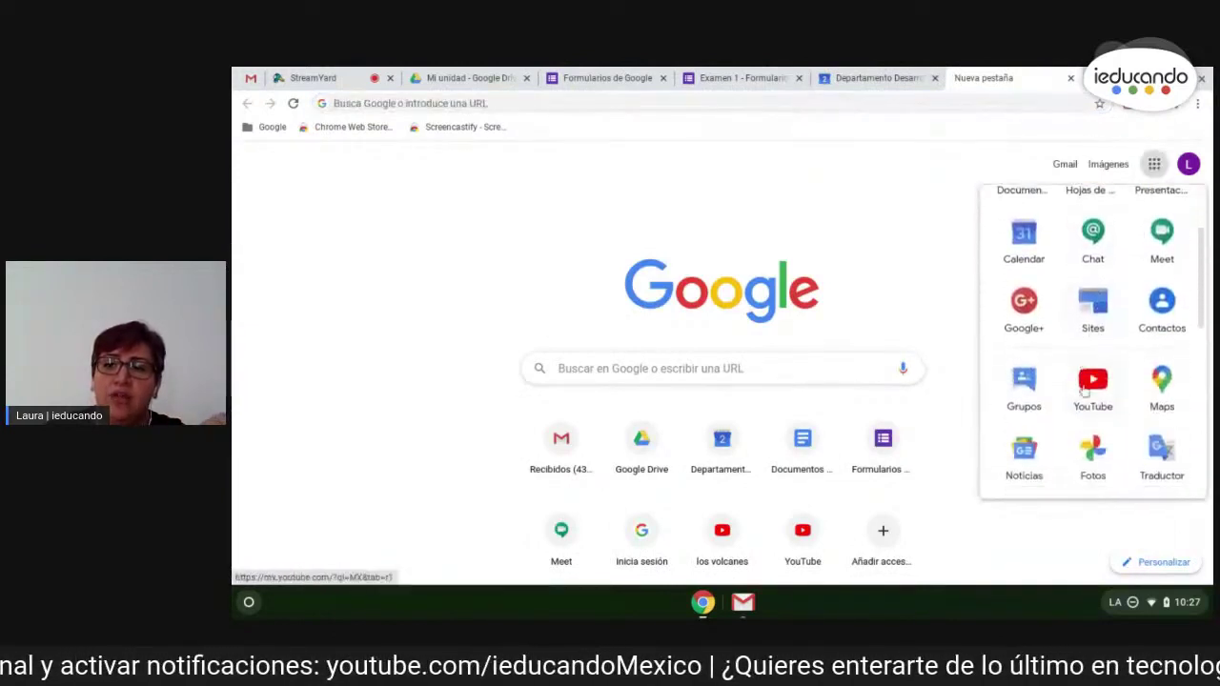
scroll(1084, 389, down, 5)
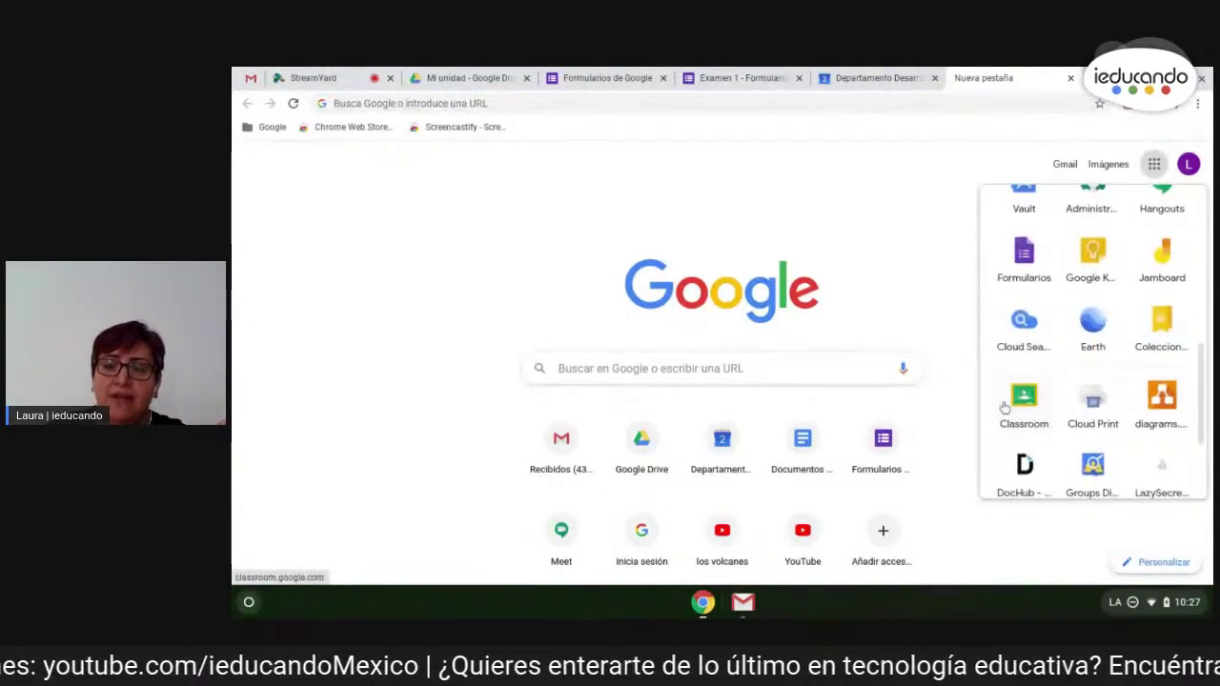
click(496, 103)
text(cla)
key(Right)
key(Return)
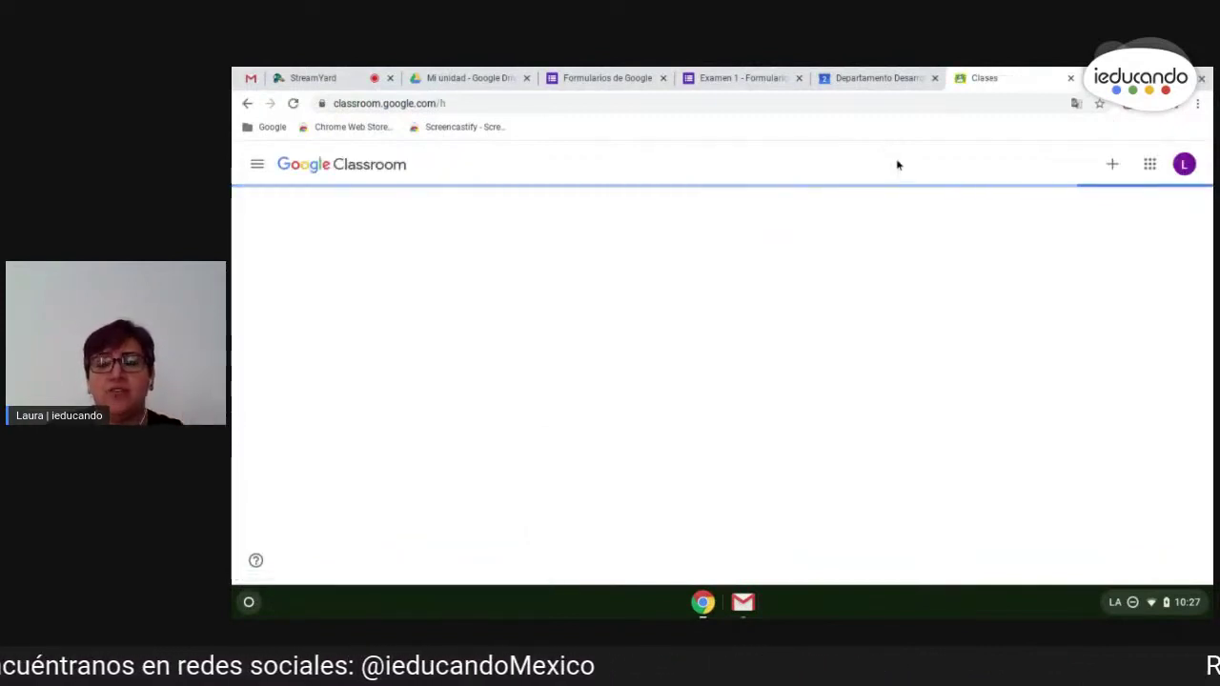
click(747, 76)
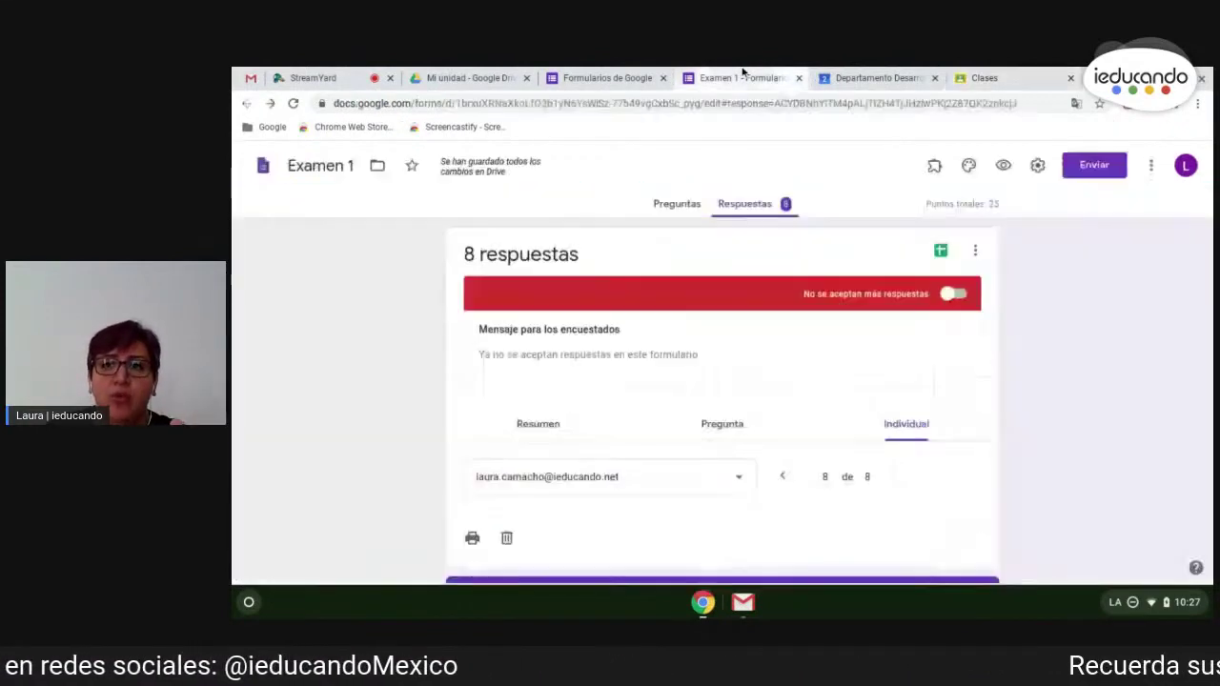
- Copy the shortened forms.gle link for Examen 1 from the Enviar formulario link option
click(1096, 168)
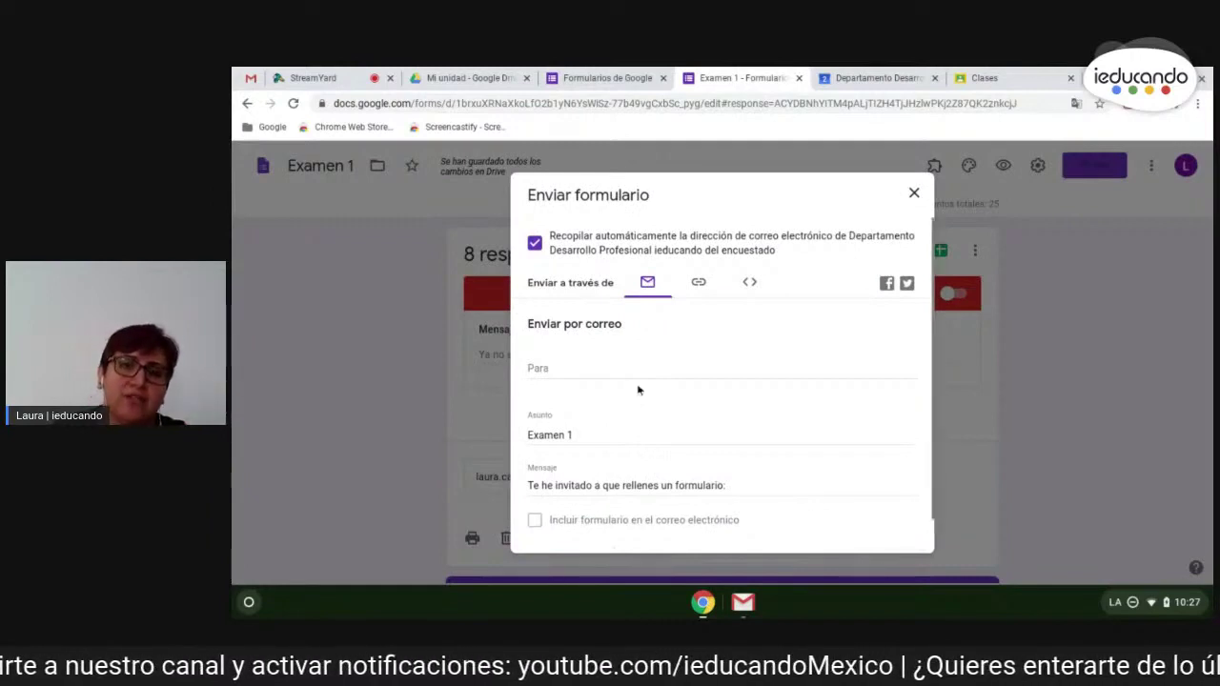
click(699, 283)
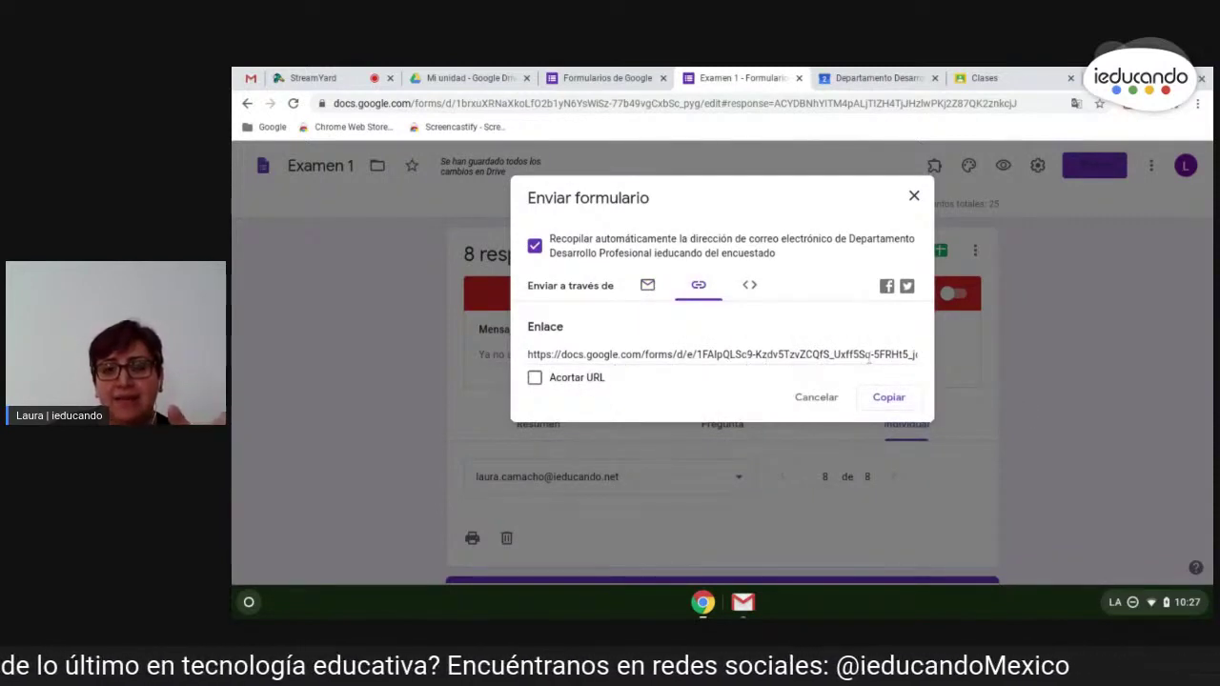
click(534, 378)
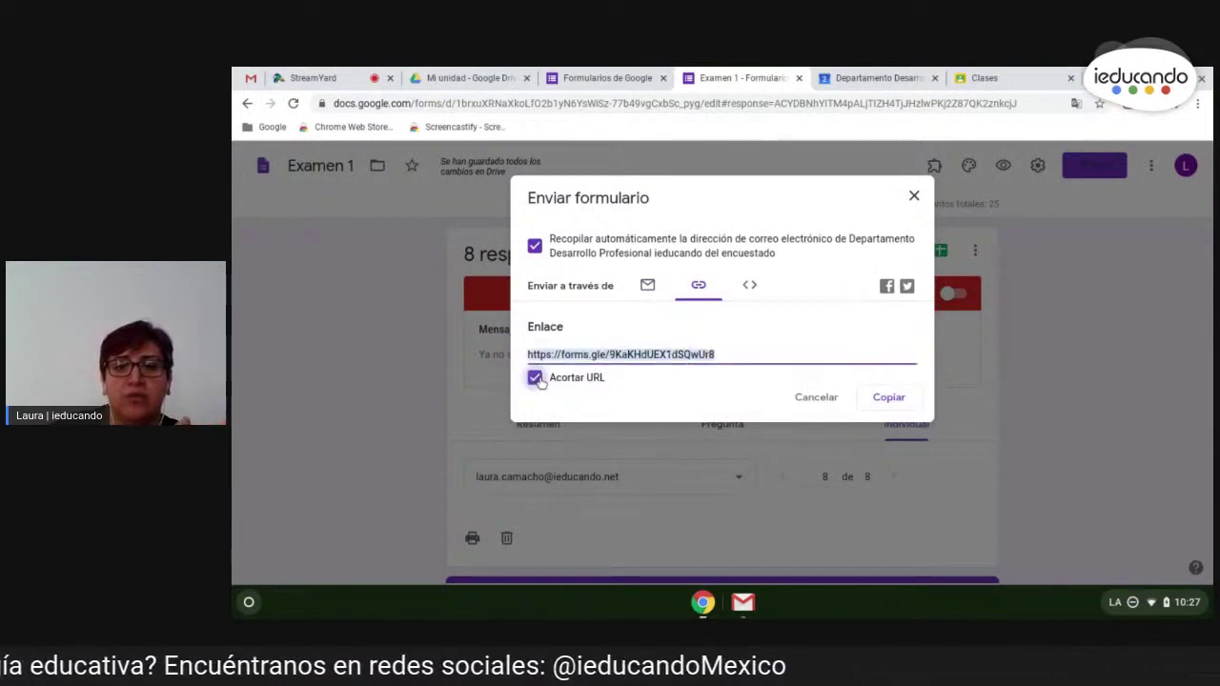
click(899, 398)
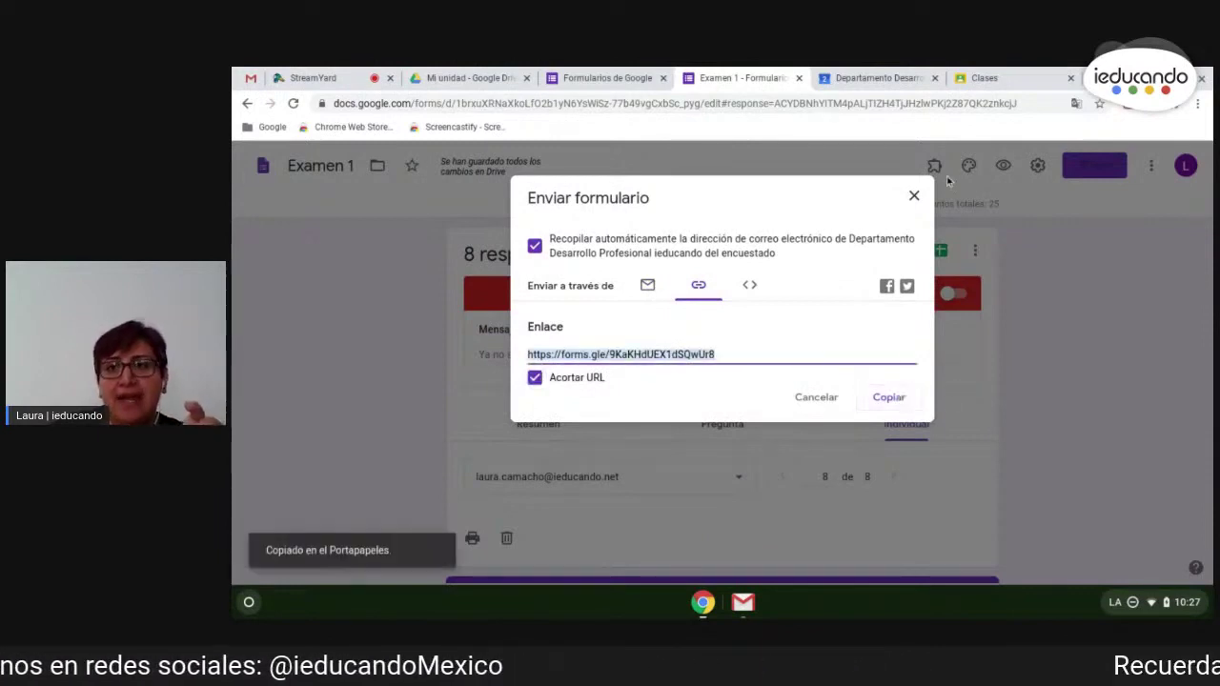
click(985, 78)
- Start a new Tarea in Geografía 1B's Trabajo de clase titled 'Examen 1'
click(541, 229)
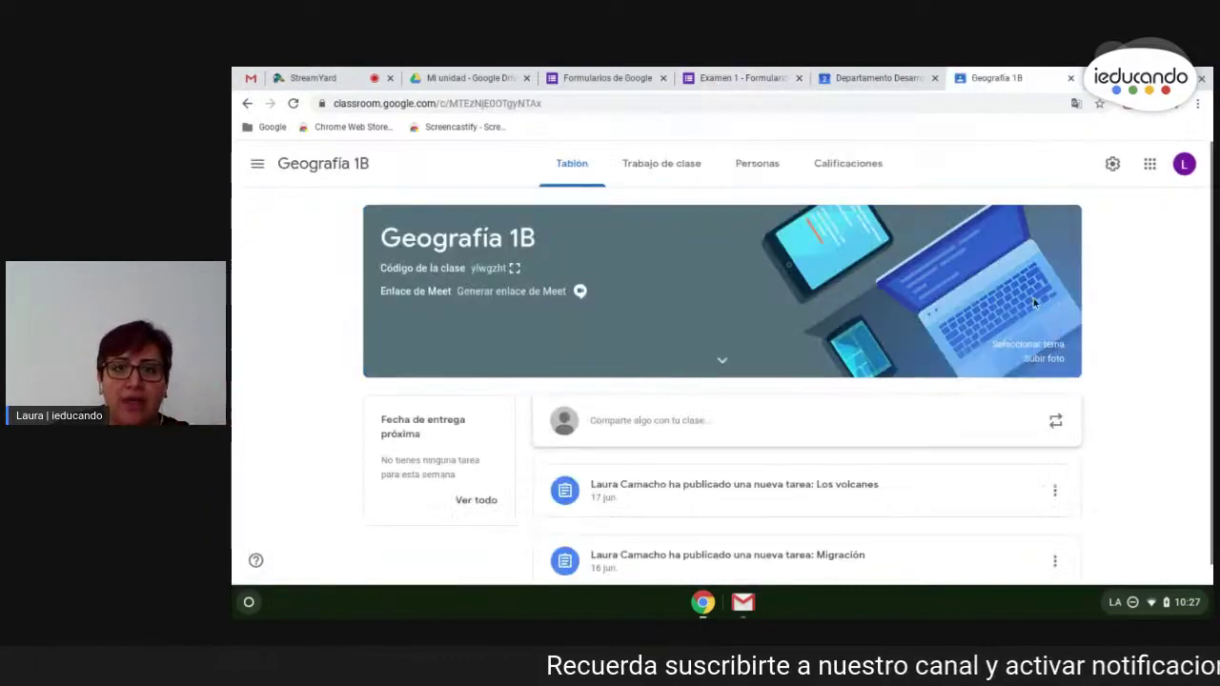
click(665, 180)
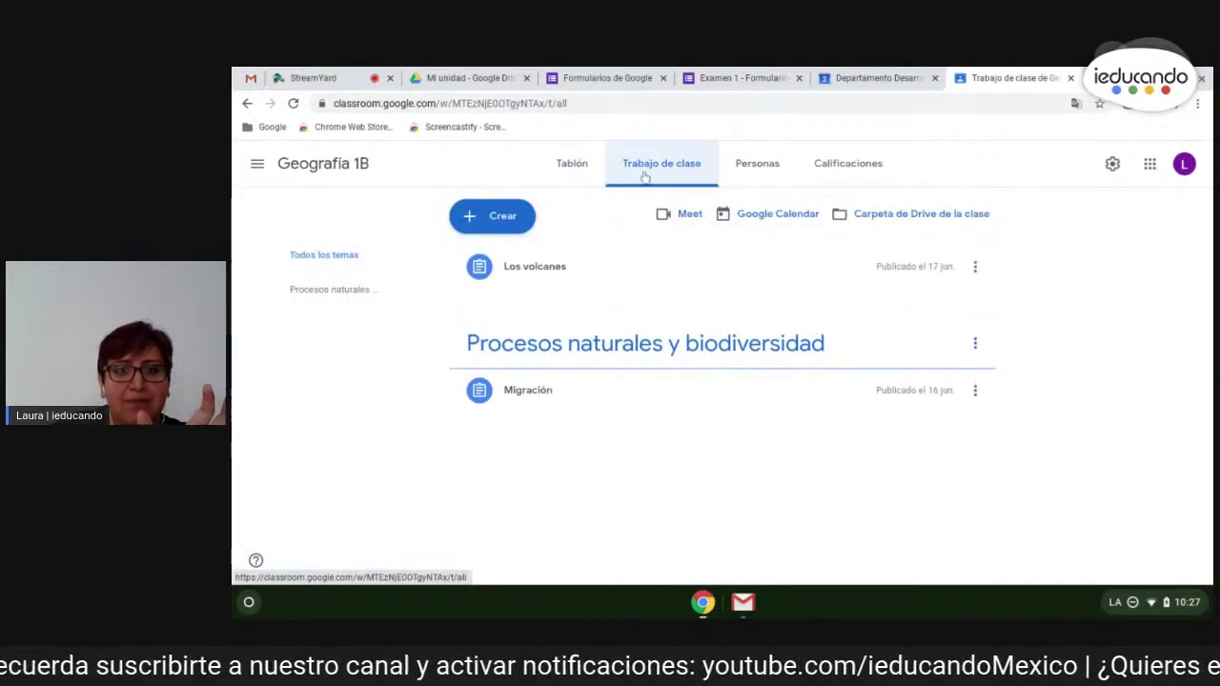
click(507, 225)
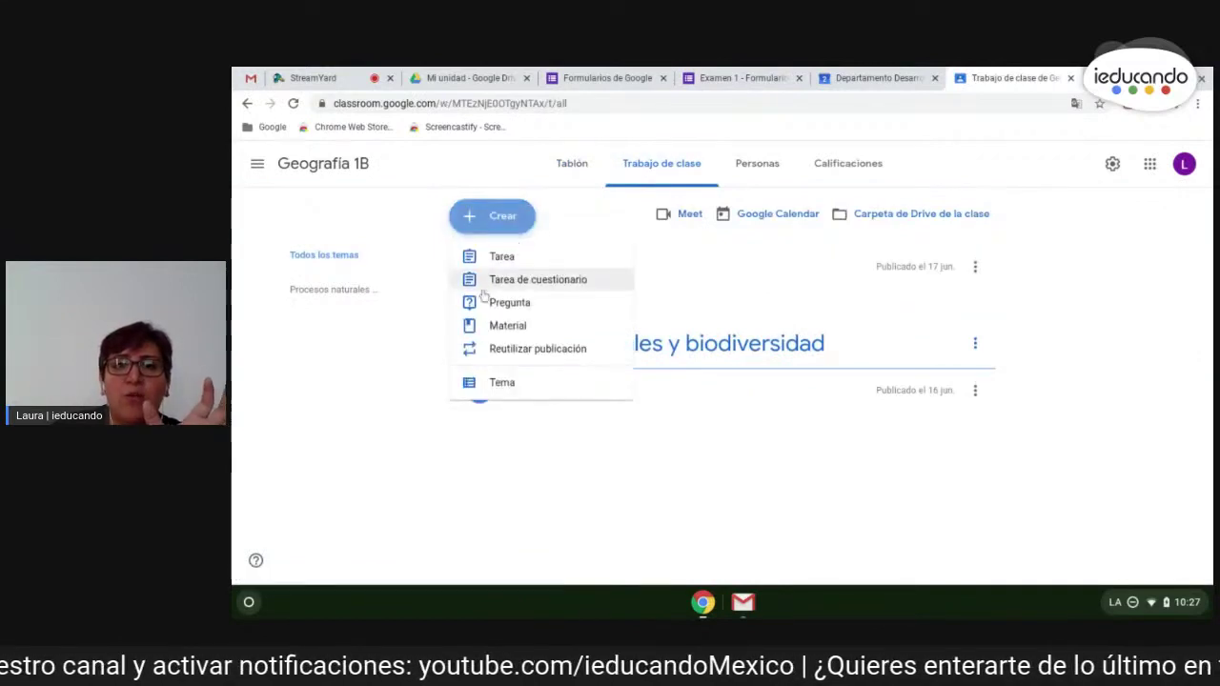
click(519, 261)
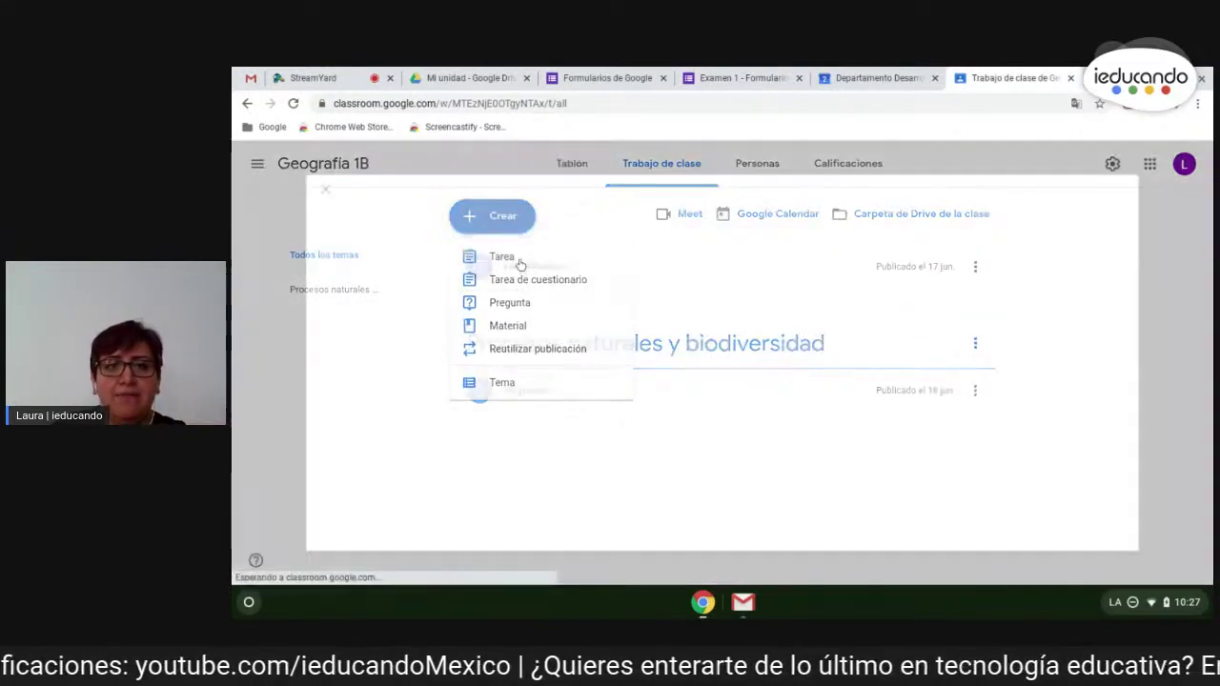
text(Examen 1)
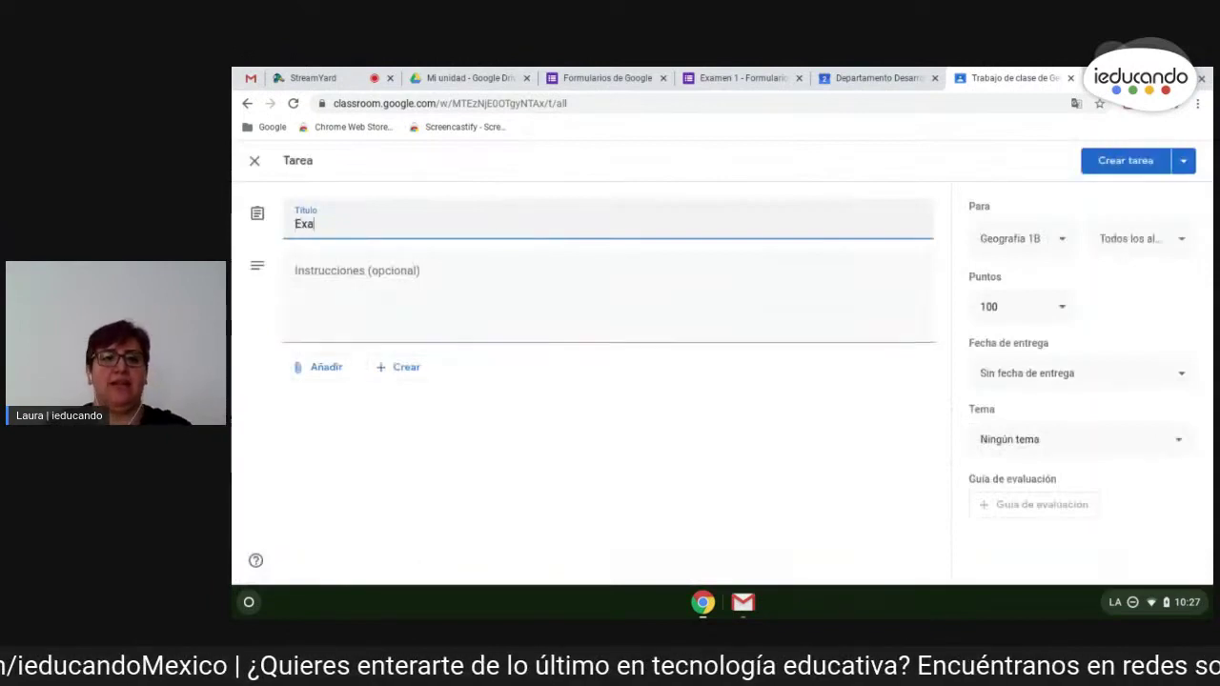
- Attach the copied forms.gle link and add the instruction 'Por favor responde el siguiente examen.'
click(329, 367)
click(354, 428)
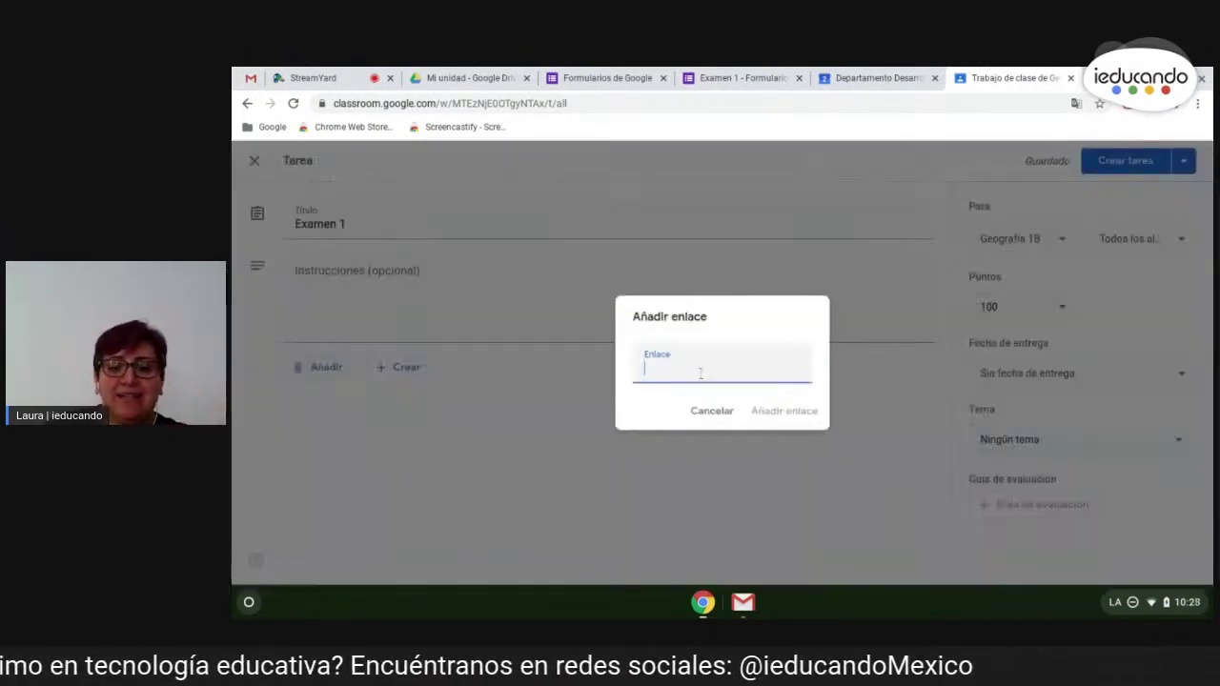
text(https://forms.gle/9KaKHdUEX1dSQwUr8)
click(784, 411)
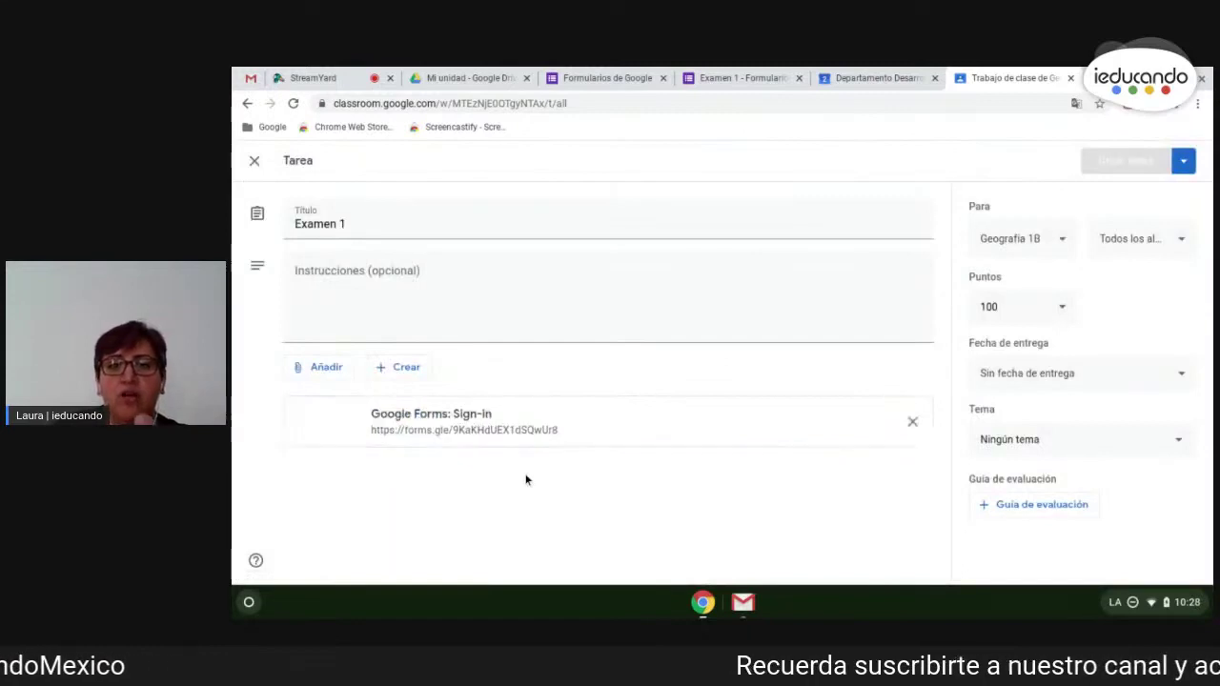
click(414, 291)
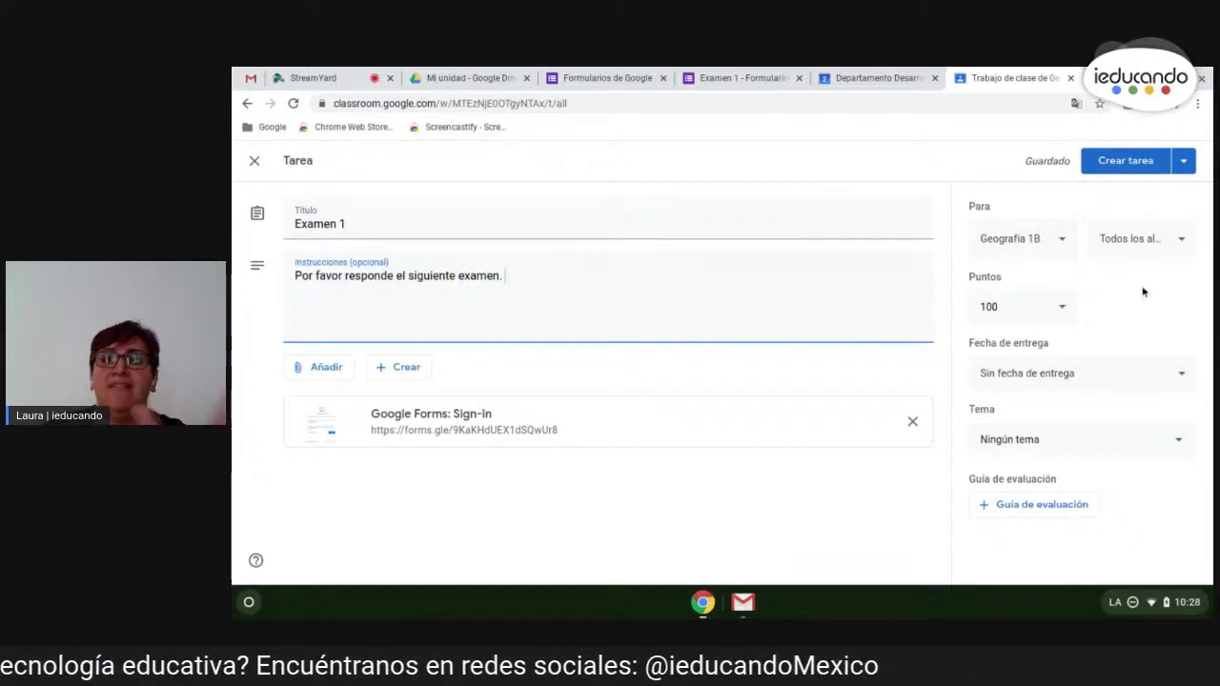
- Add the HISTORIA class as a recipient so the assignment goes to 2 classes
click(1062, 241)
click(931, 267)
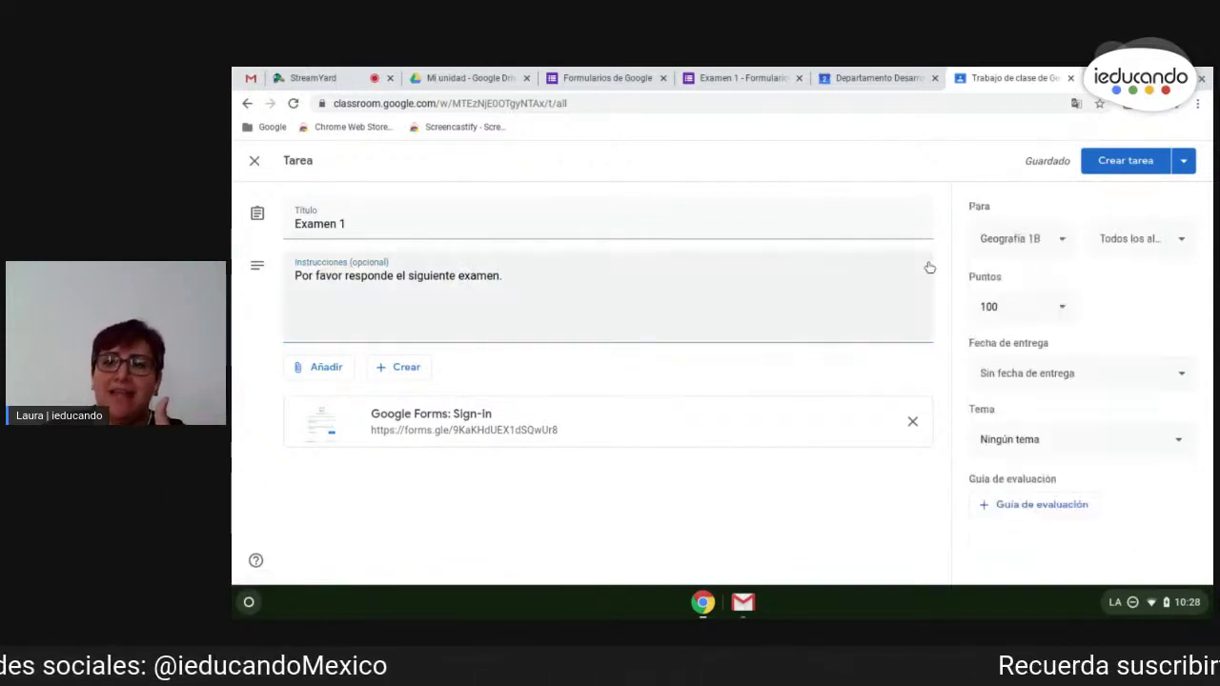
click(1018, 246)
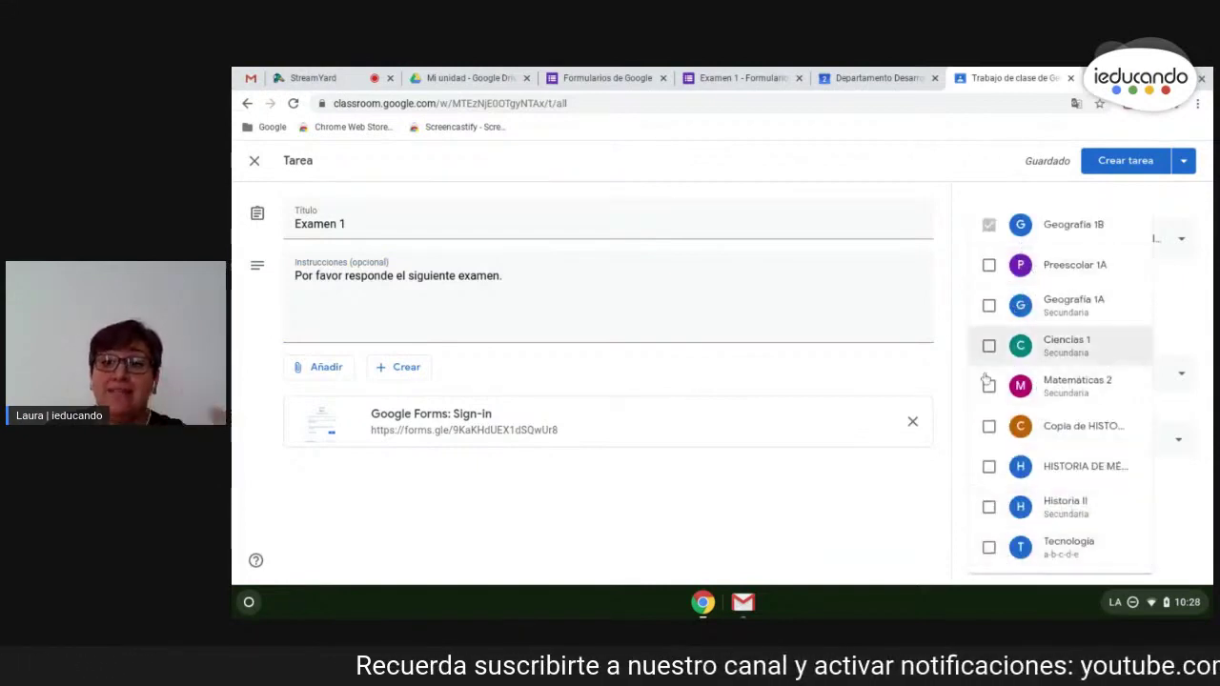
click(988, 466)
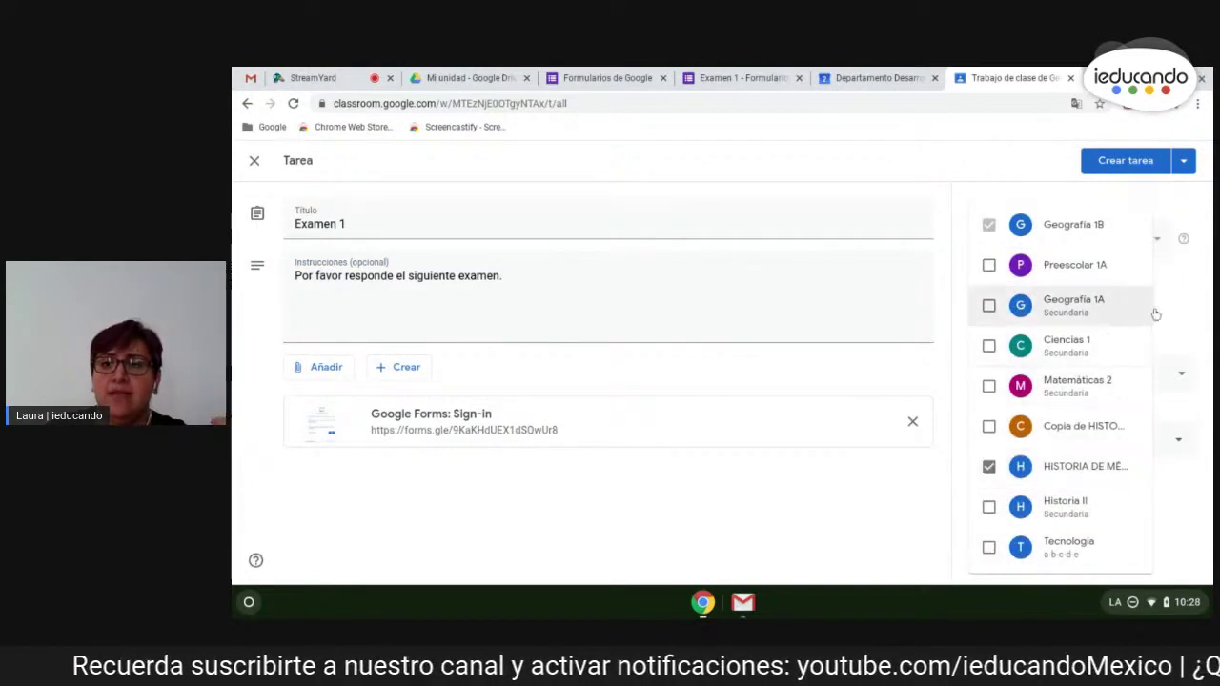
click(1171, 303)
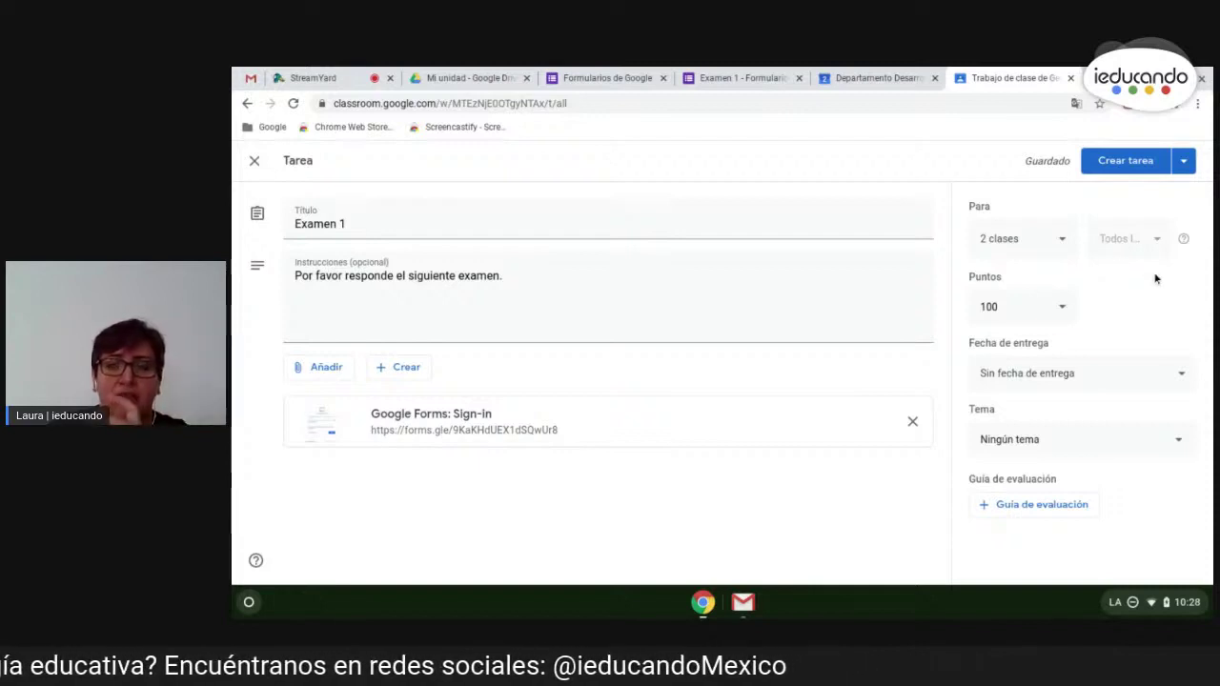
click(1037, 307)
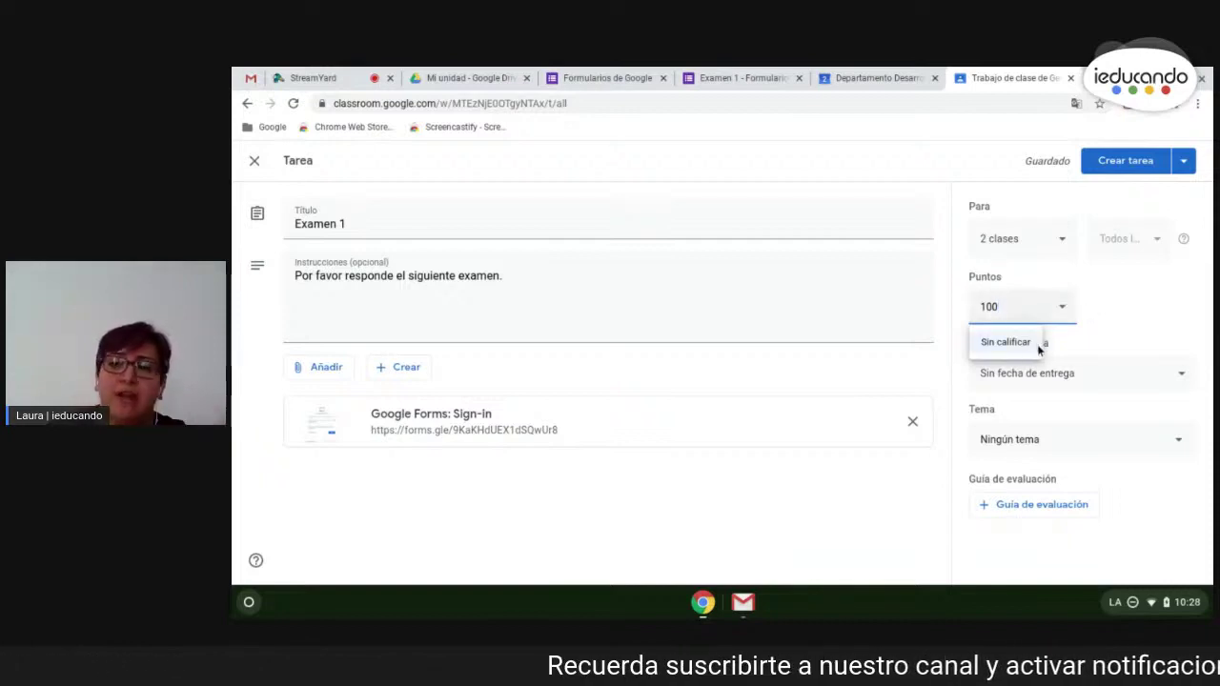
- Set the due date to Wednesday 15 July and the topic to Procesos naturales y biodiversidad
click(1123, 382)
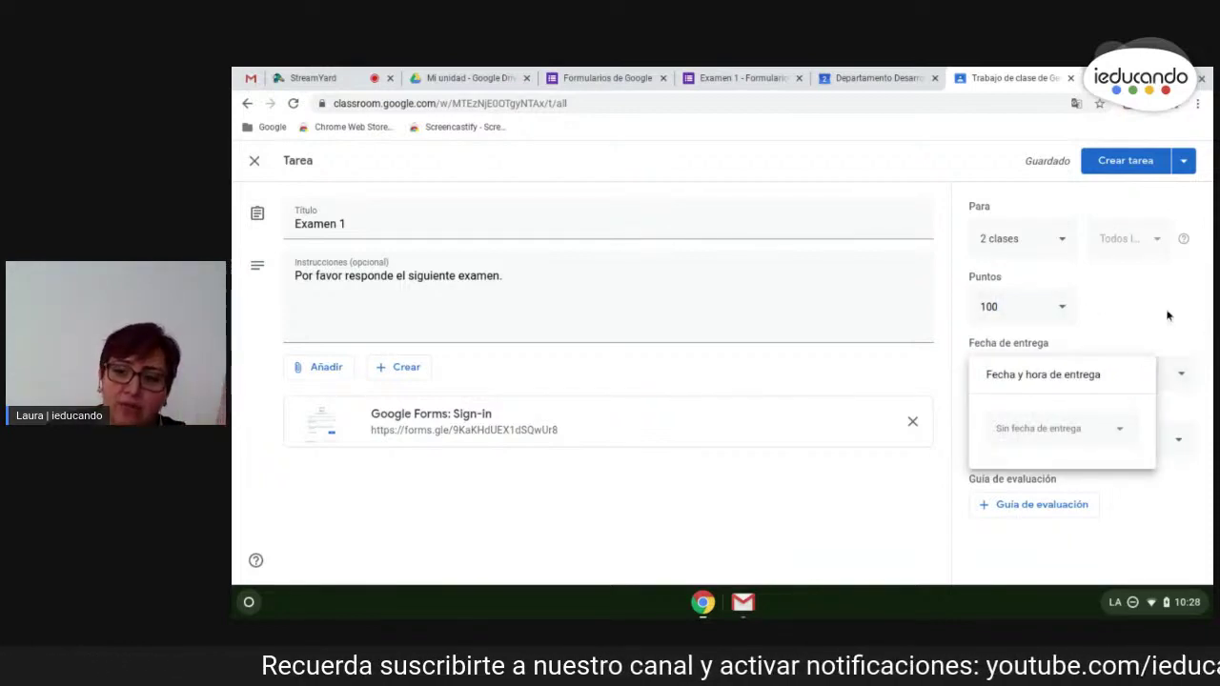
click(1089, 431)
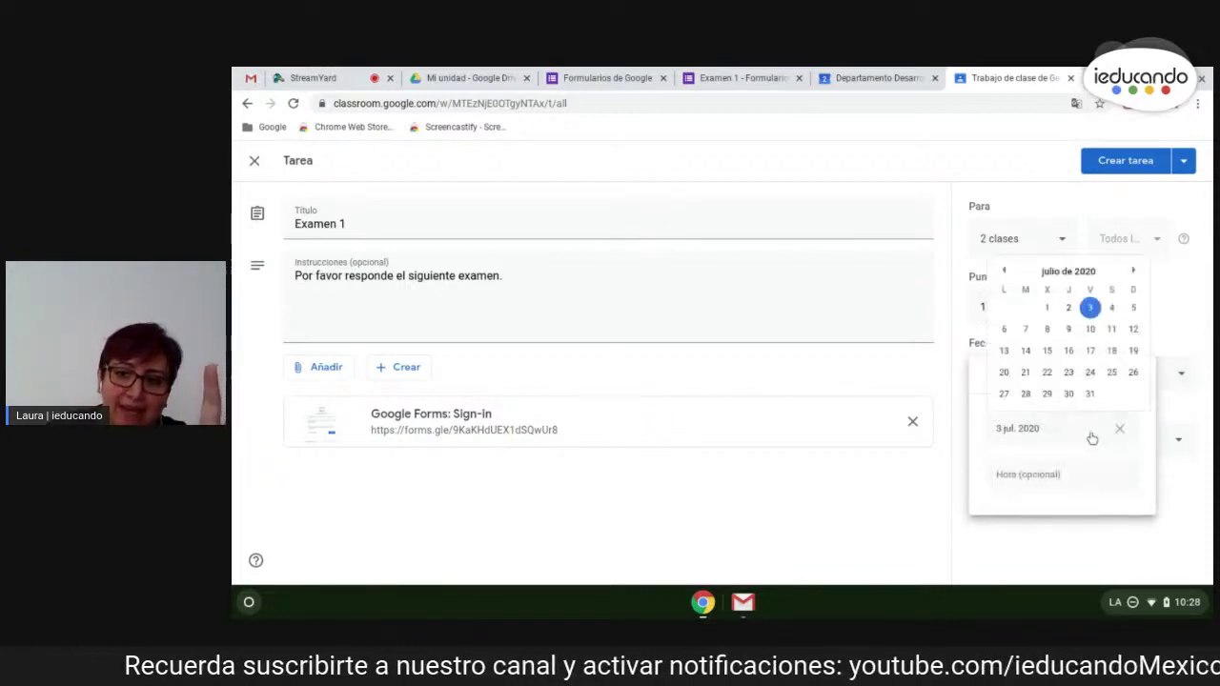
click(1048, 351)
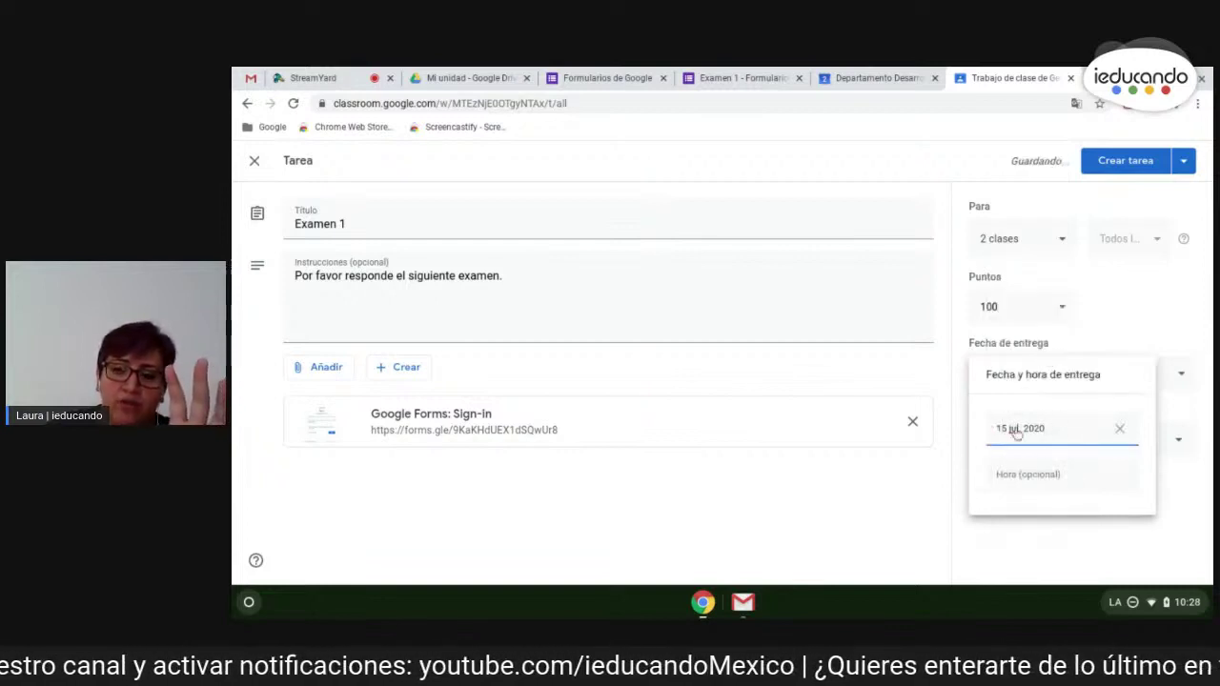
click(889, 502)
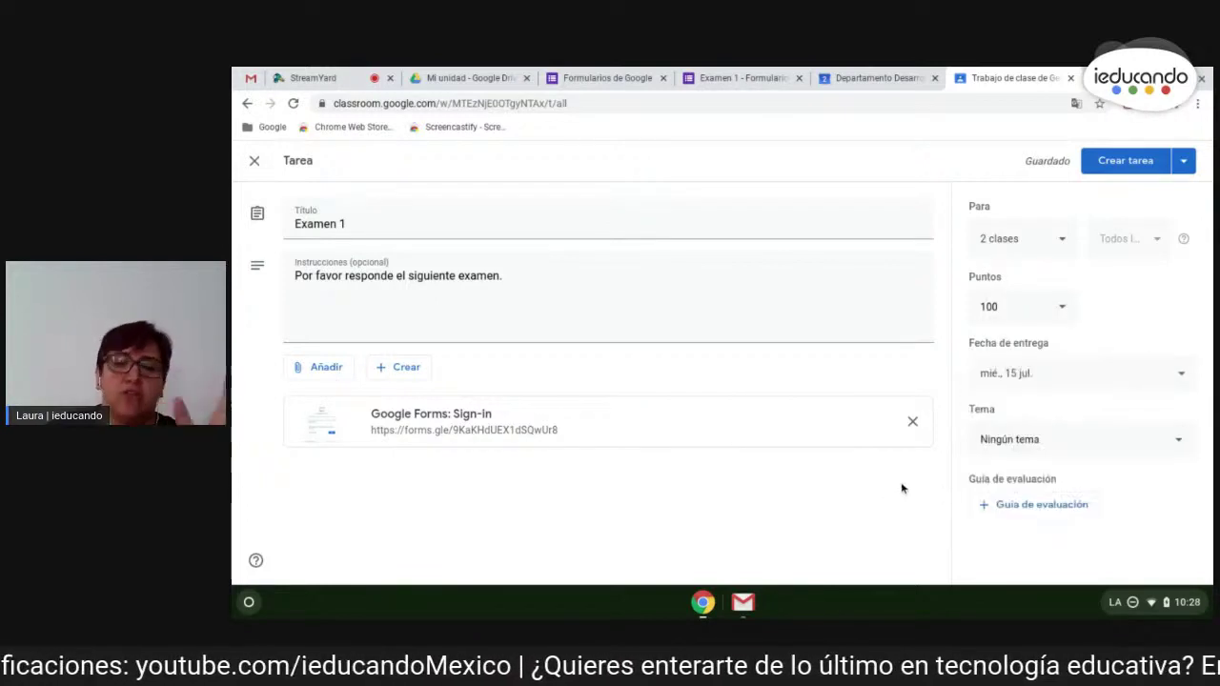
click(1098, 448)
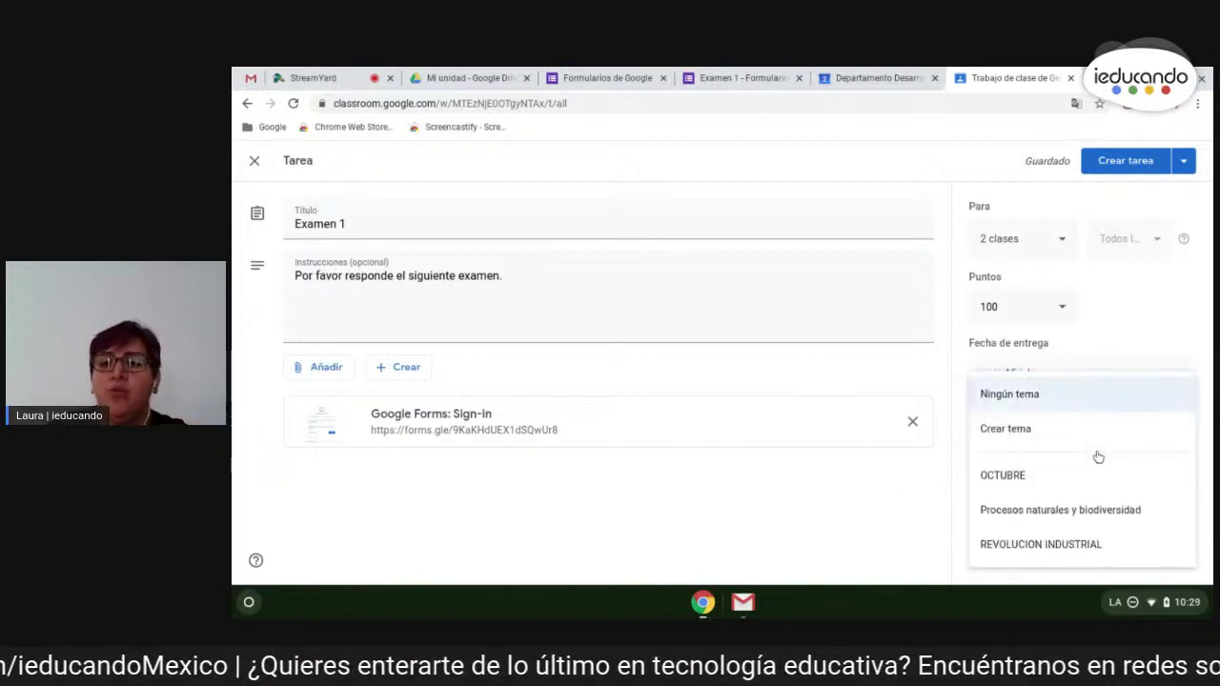
click(1072, 513)
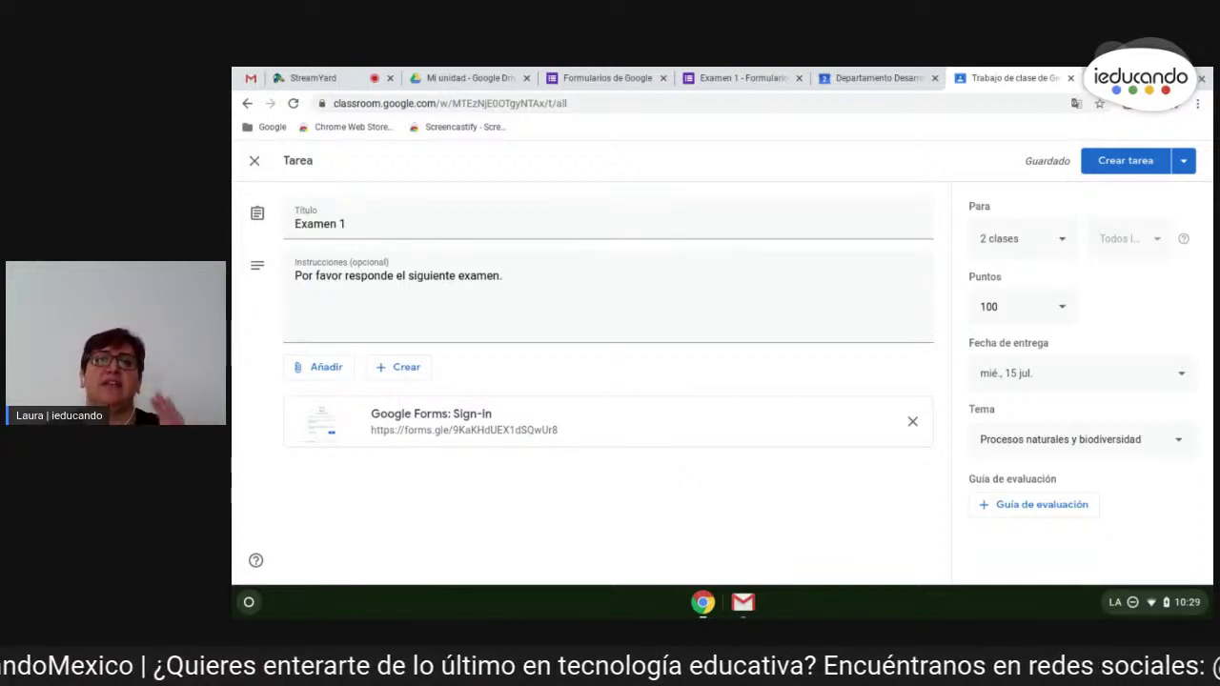
- Open the Examen 1 responses as a Sheets spreadsheet, then return to the Classroom draft
click(743, 77)
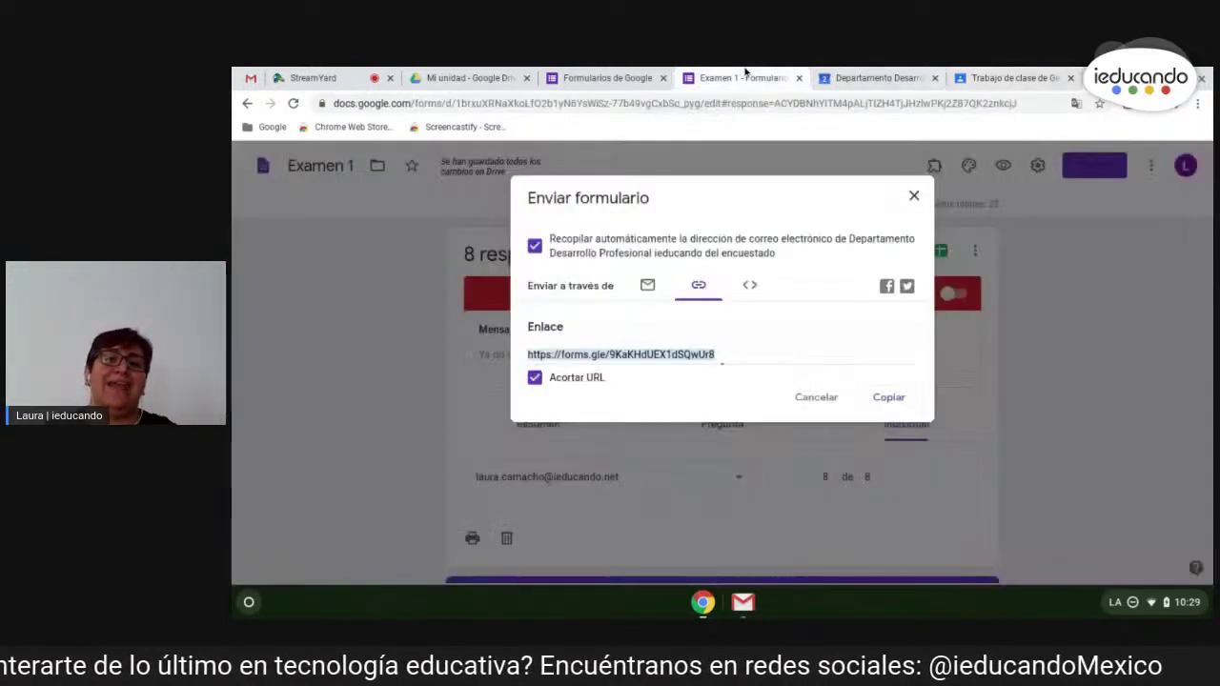
click(914, 196)
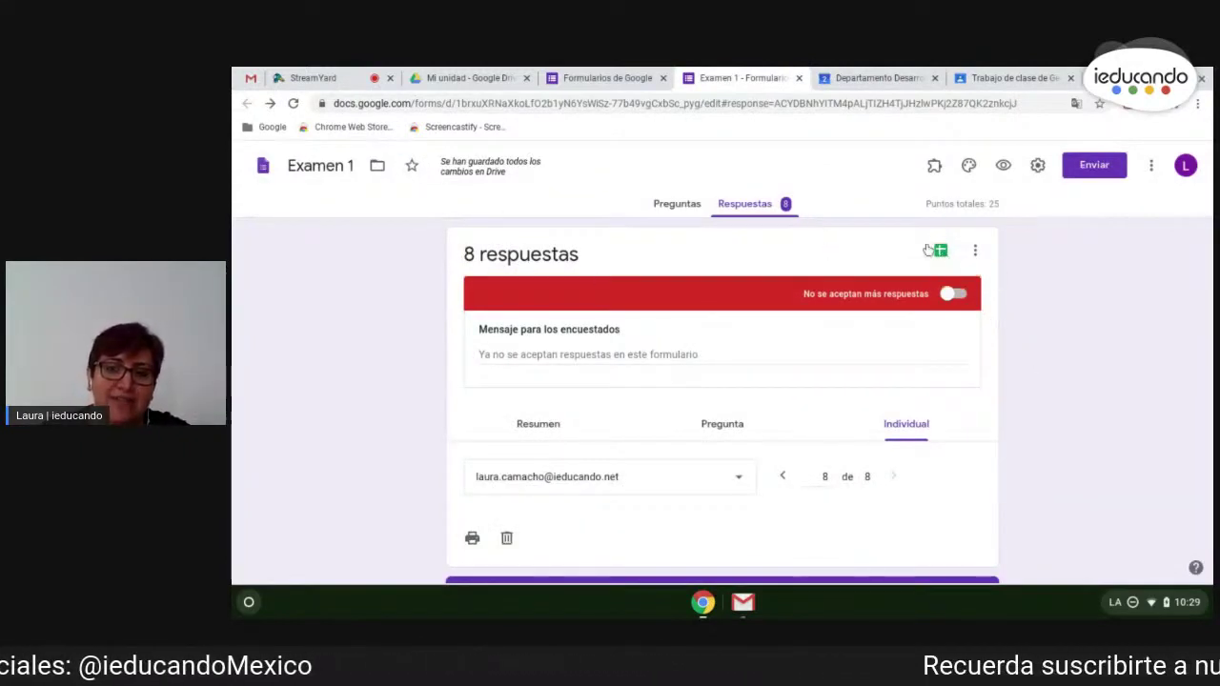
click(939, 253)
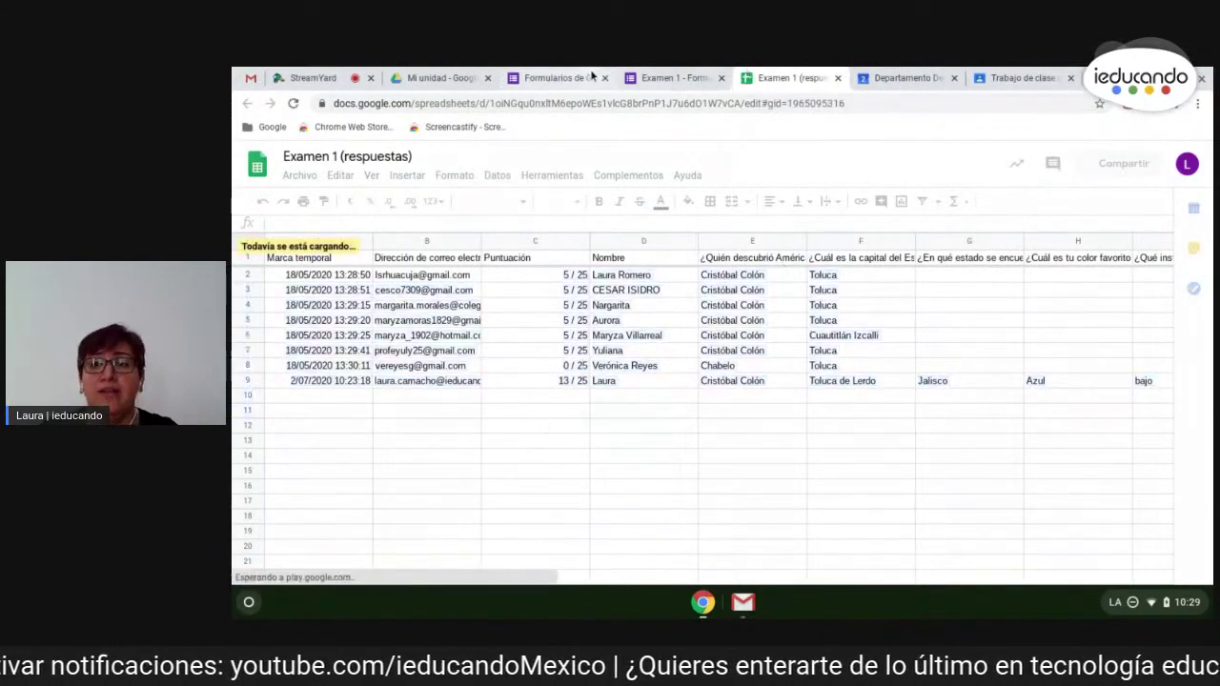
click(995, 75)
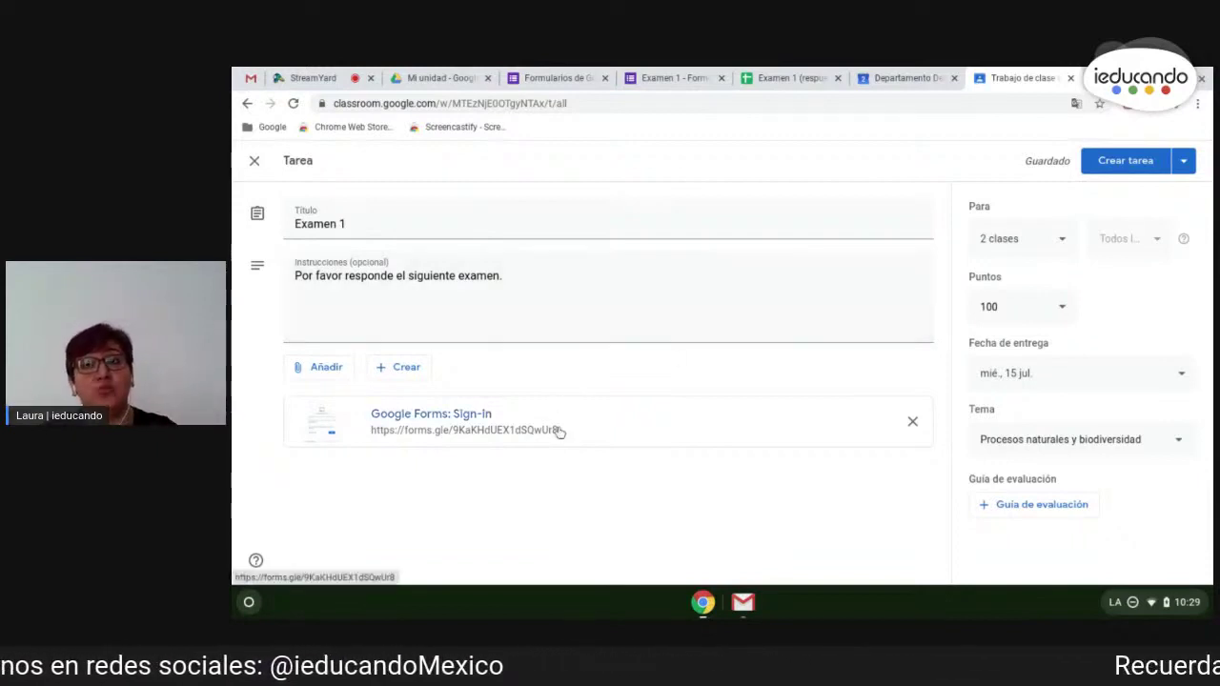
- Publish the Examen 1 assignment with Crear tarea
click(1142, 160)
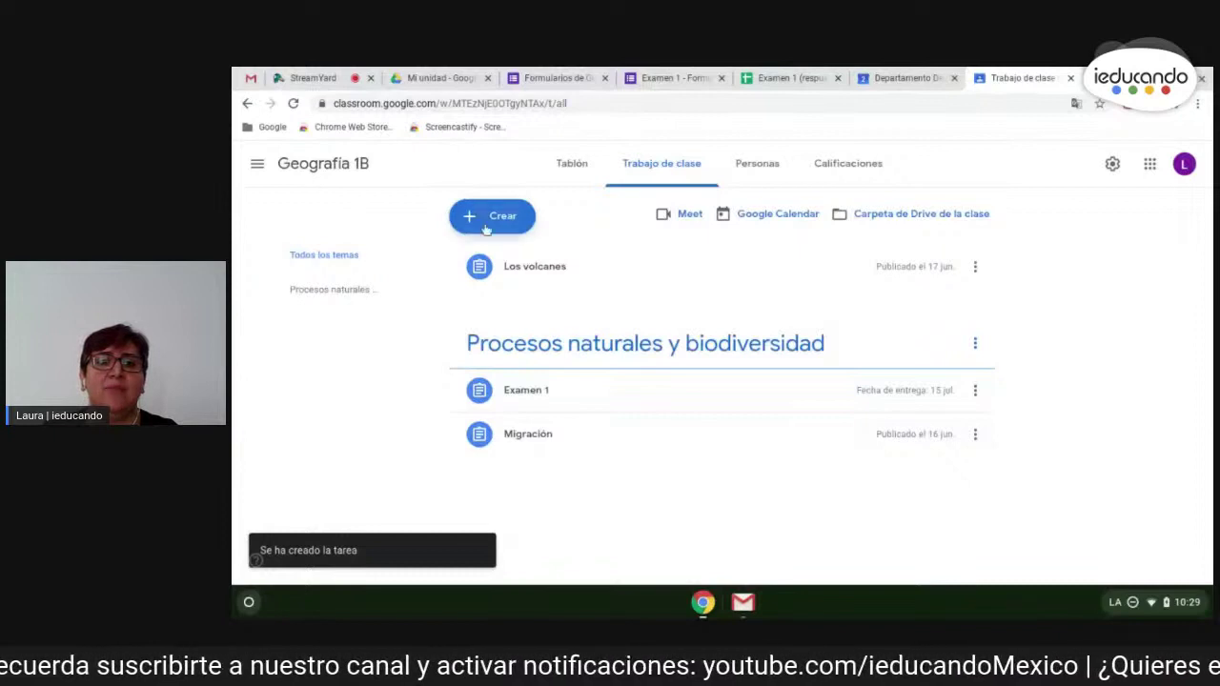
click(496, 216)
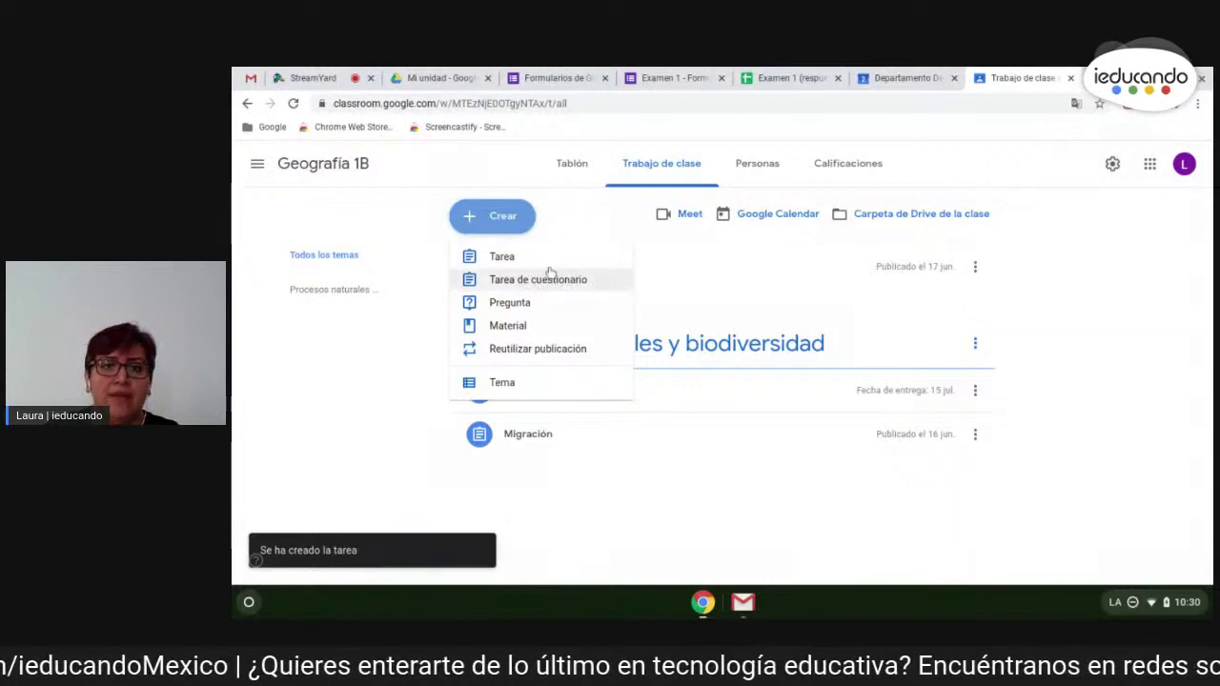
click(541, 258)
click(329, 379)
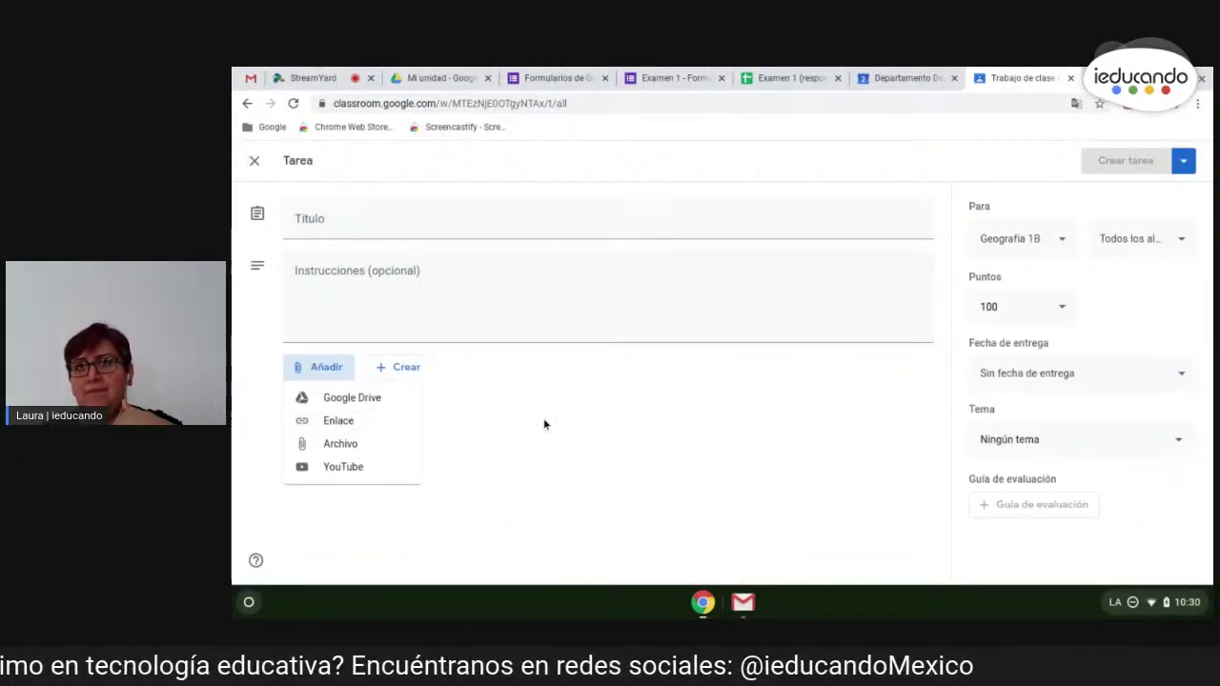
click(343, 398)
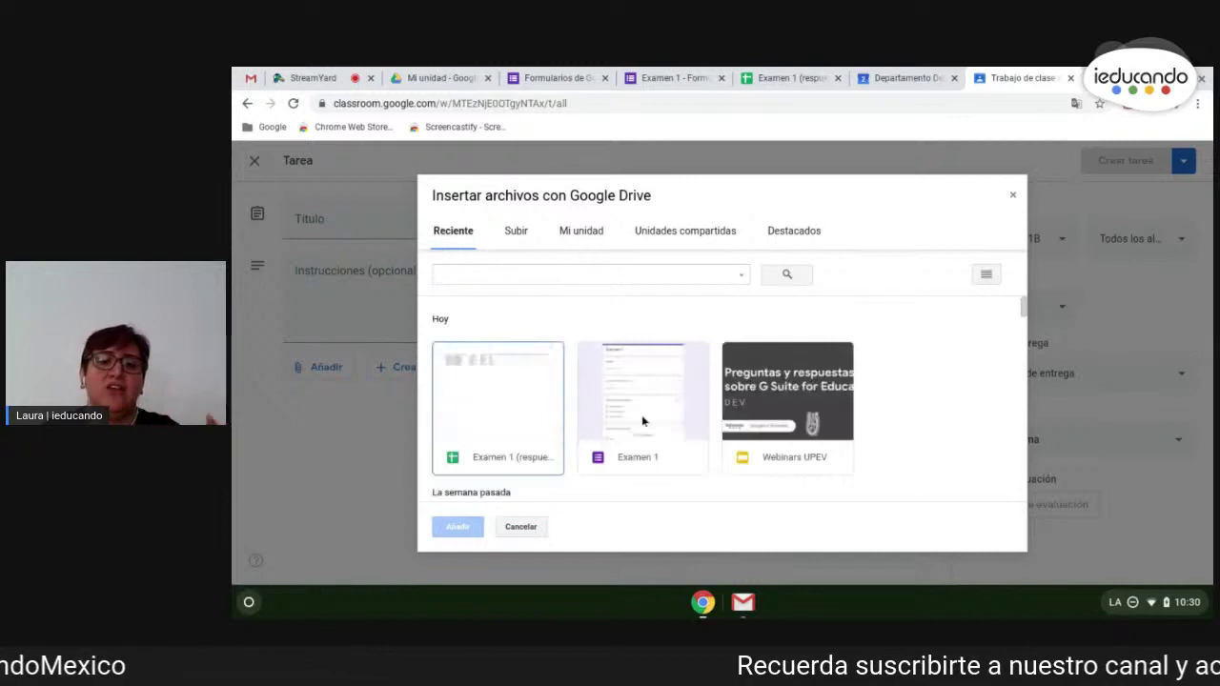
click(642, 420)
click(458, 528)
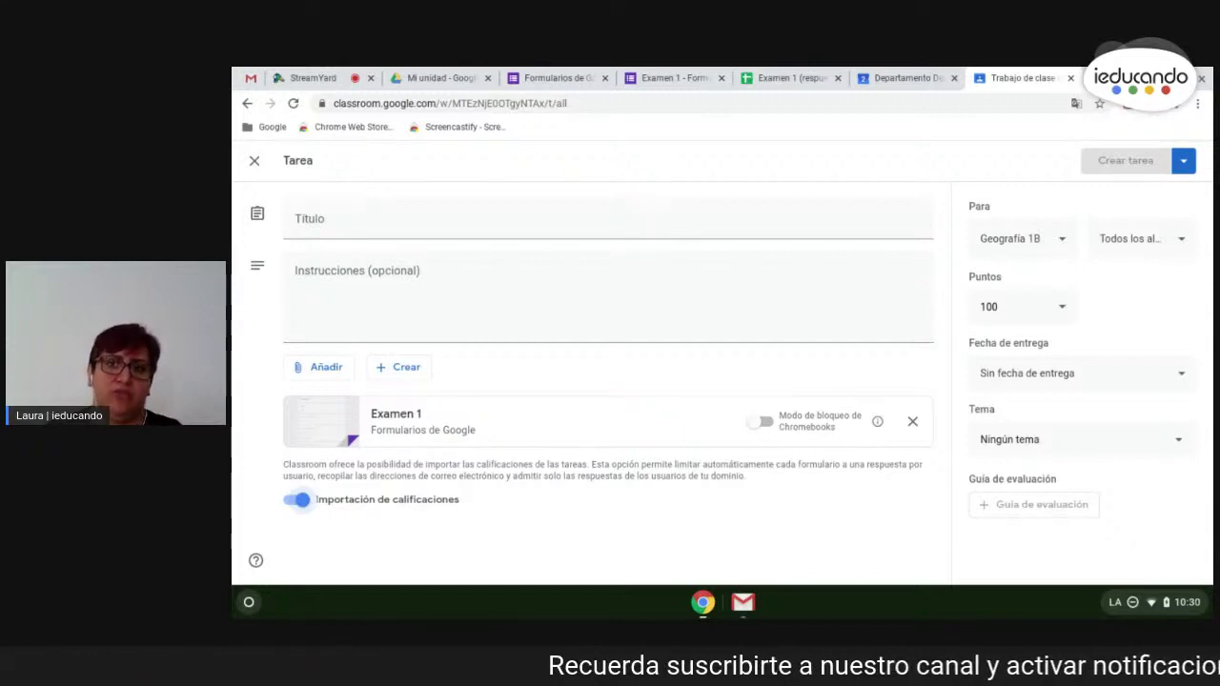
click(255, 160)
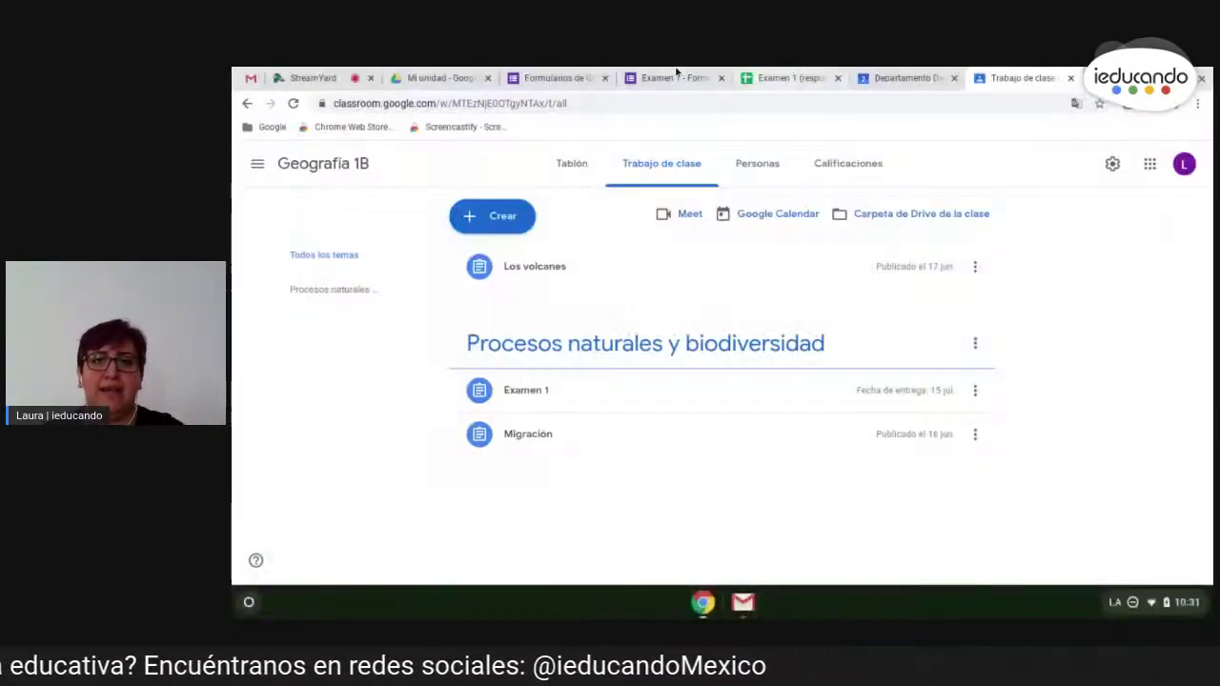
- Review the Examen 1 form's Configuración settings and cancel without changes
click(672, 77)
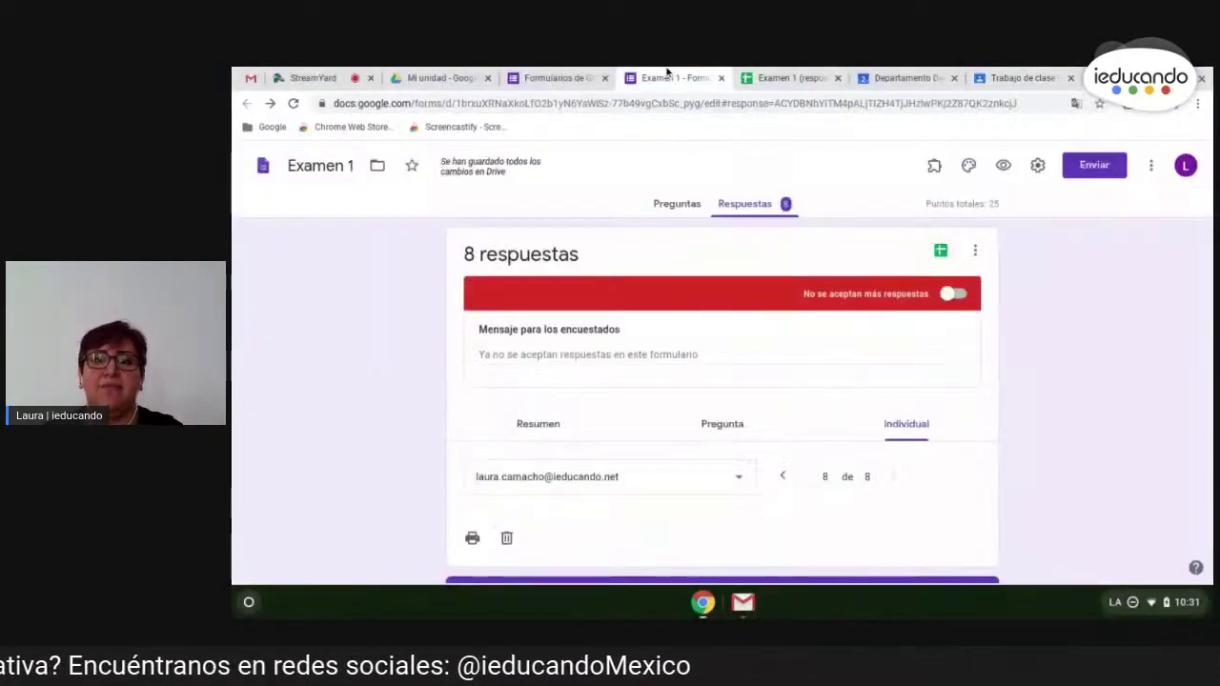
click(1039, 166)
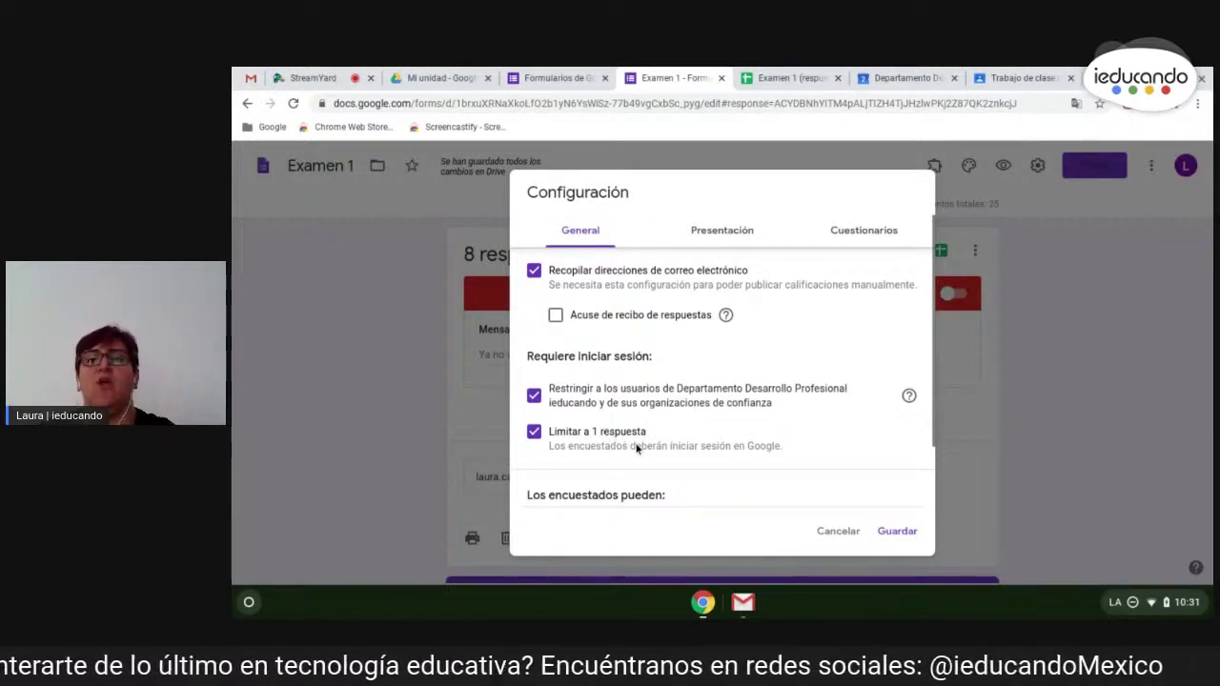
click(843, 531)
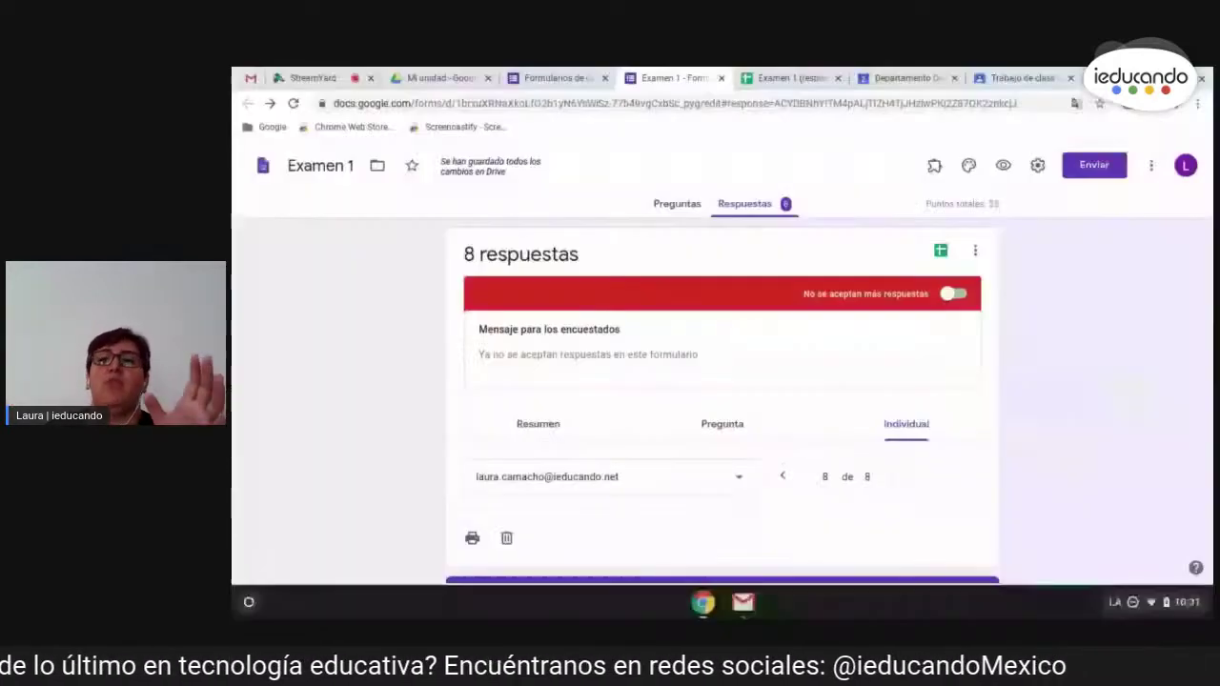
- Load meet.google.com in the Classroom tab
click(1010, 79)
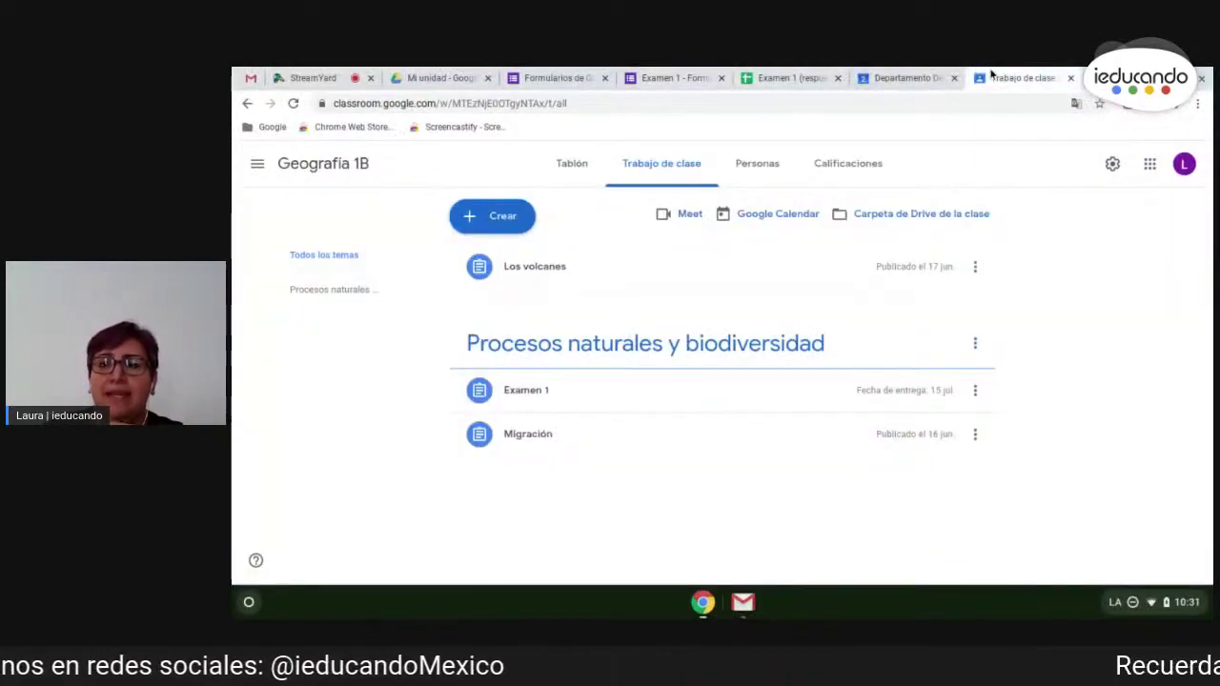
click(892, 103)
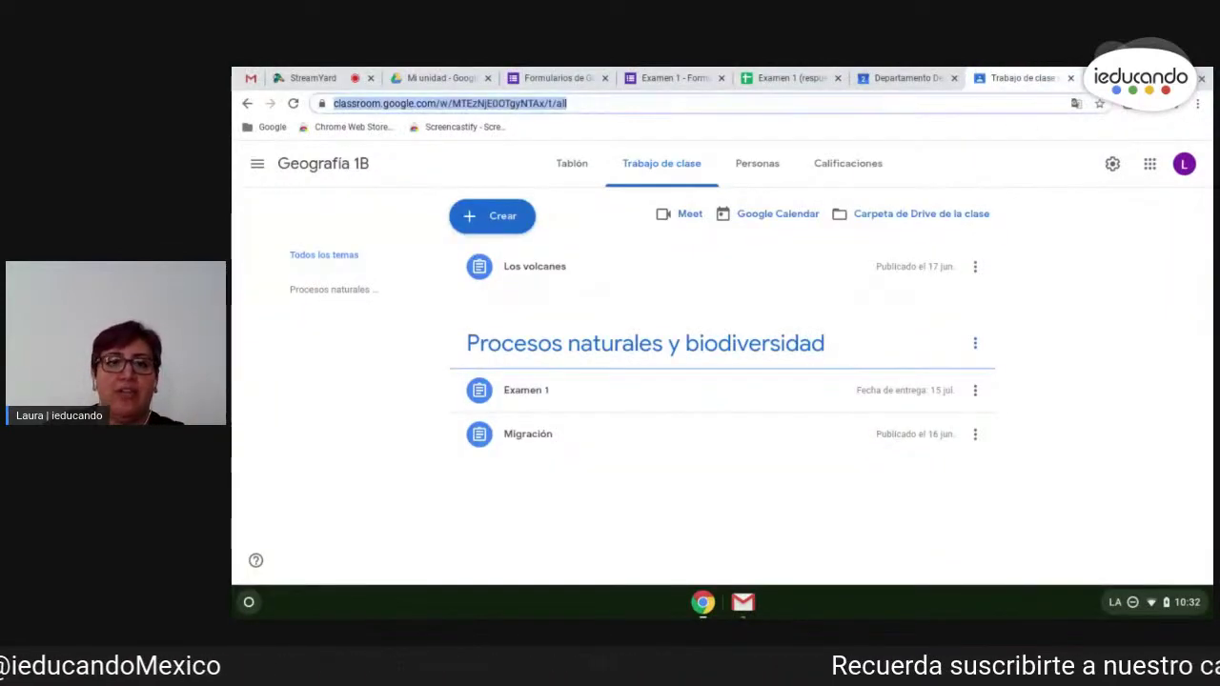
text(meet.google.com)
key(Return)
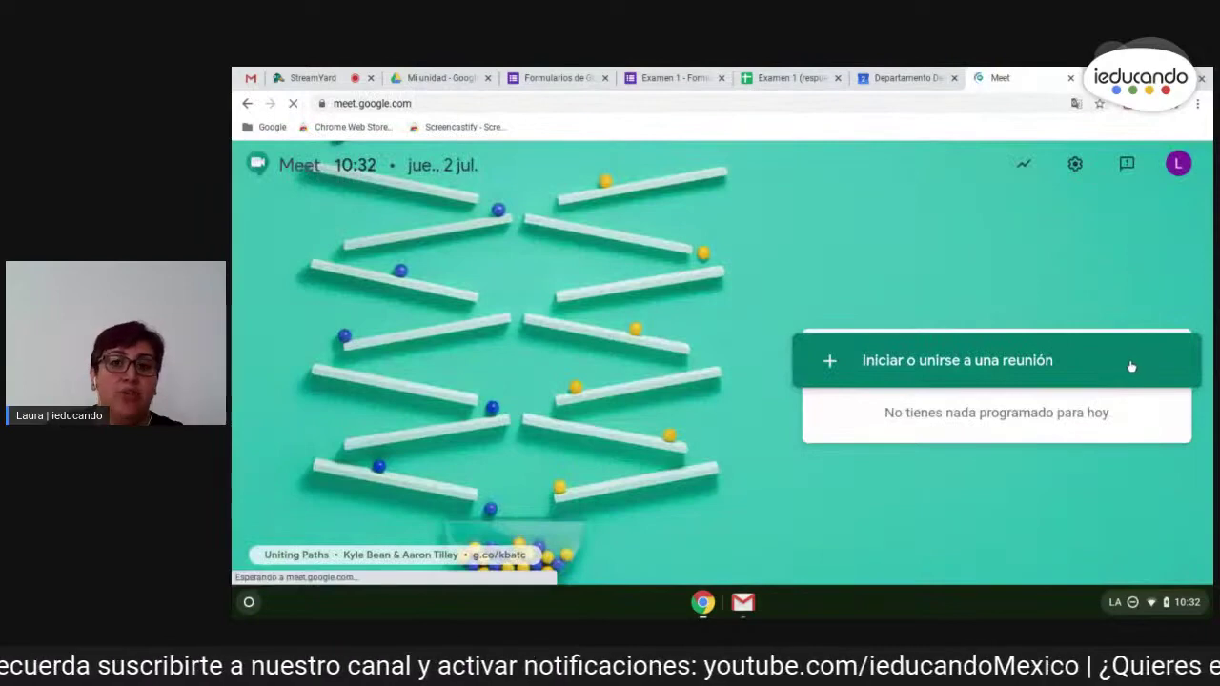
- Start a meeting named prueba and join it with camera and microphone off
click(923, 382)
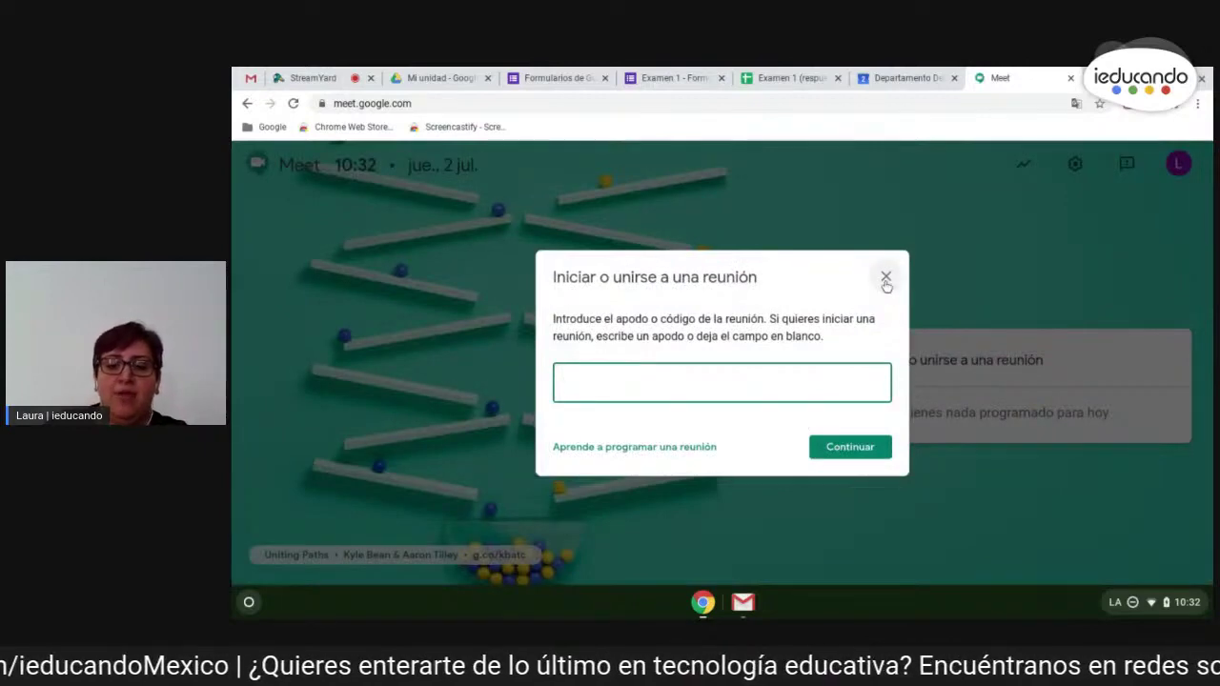
key(Return)
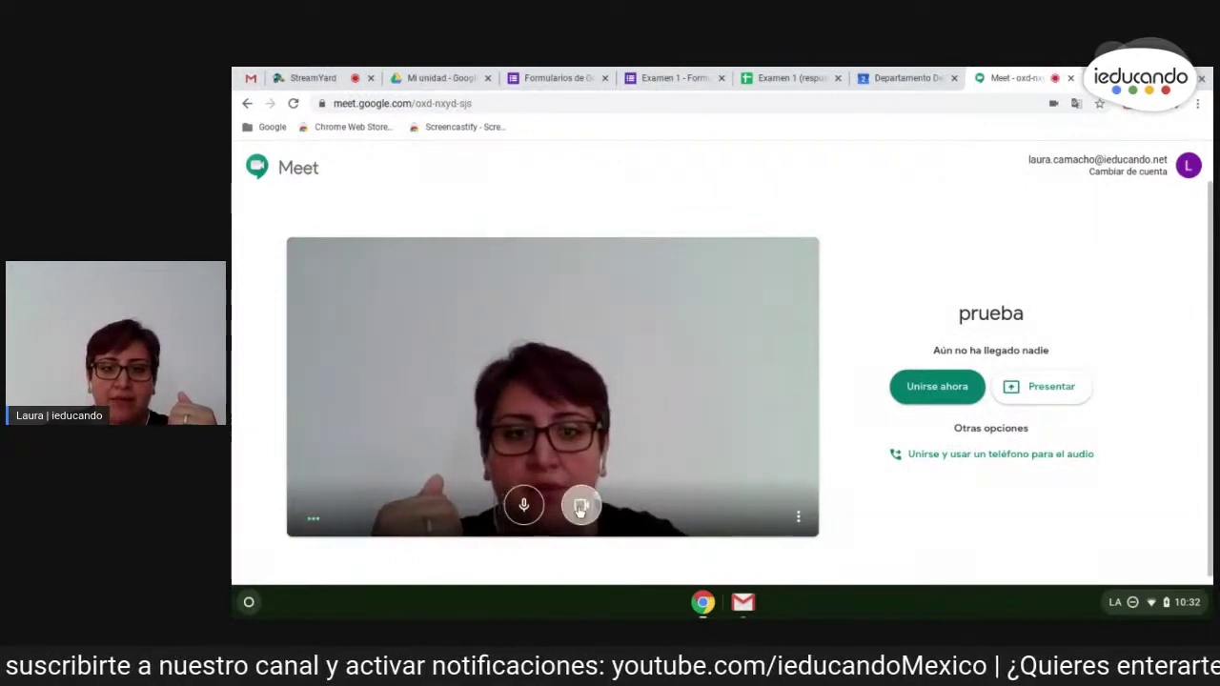
click(581, 504)
click(523, 506)
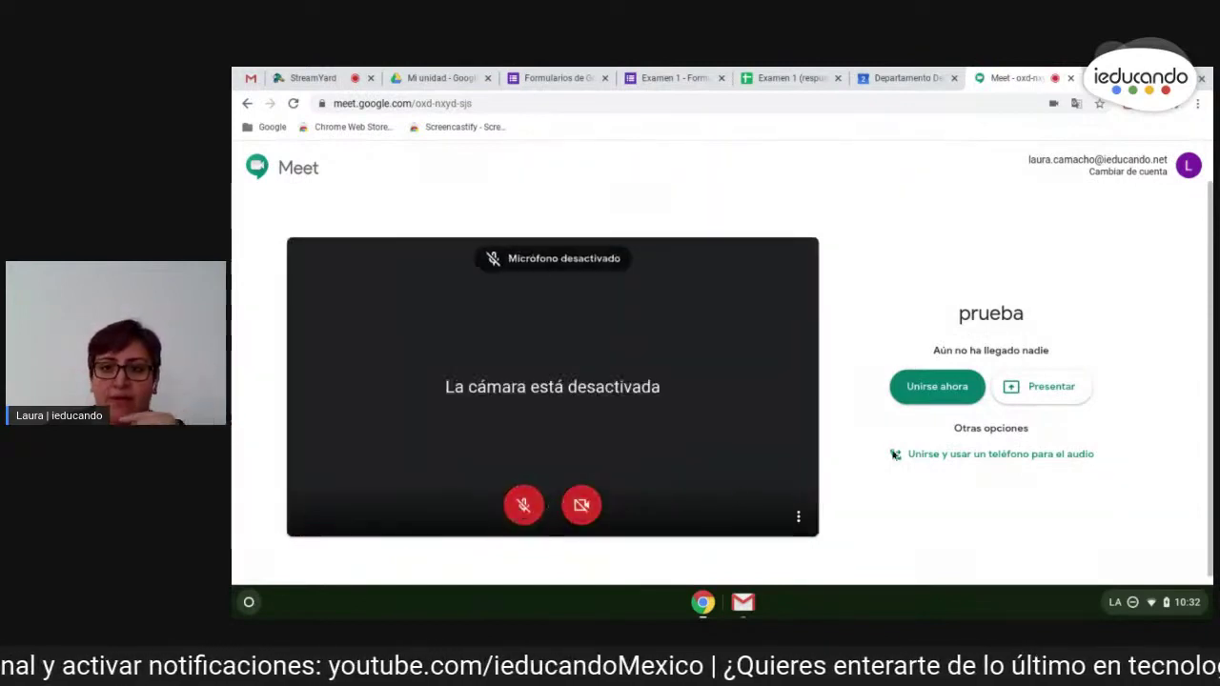
click(924, 389)
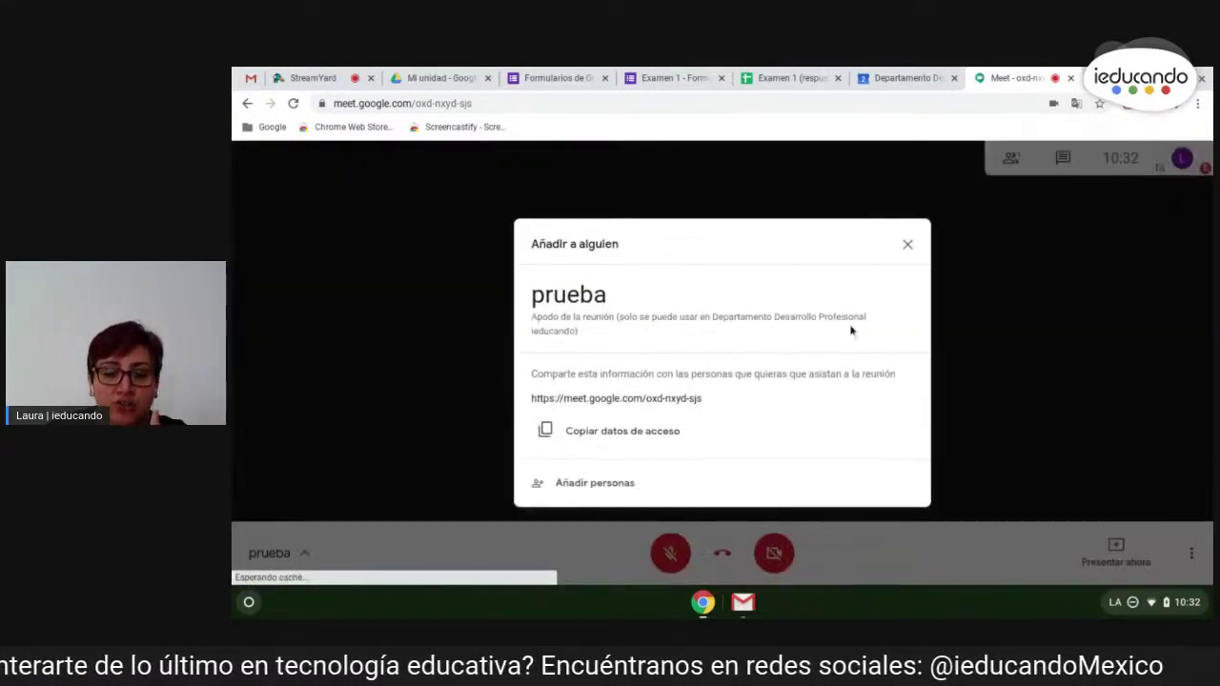
- Invite one person to the prueba meeting by entering their e-mail address and sending the invitation
click(593, 483)
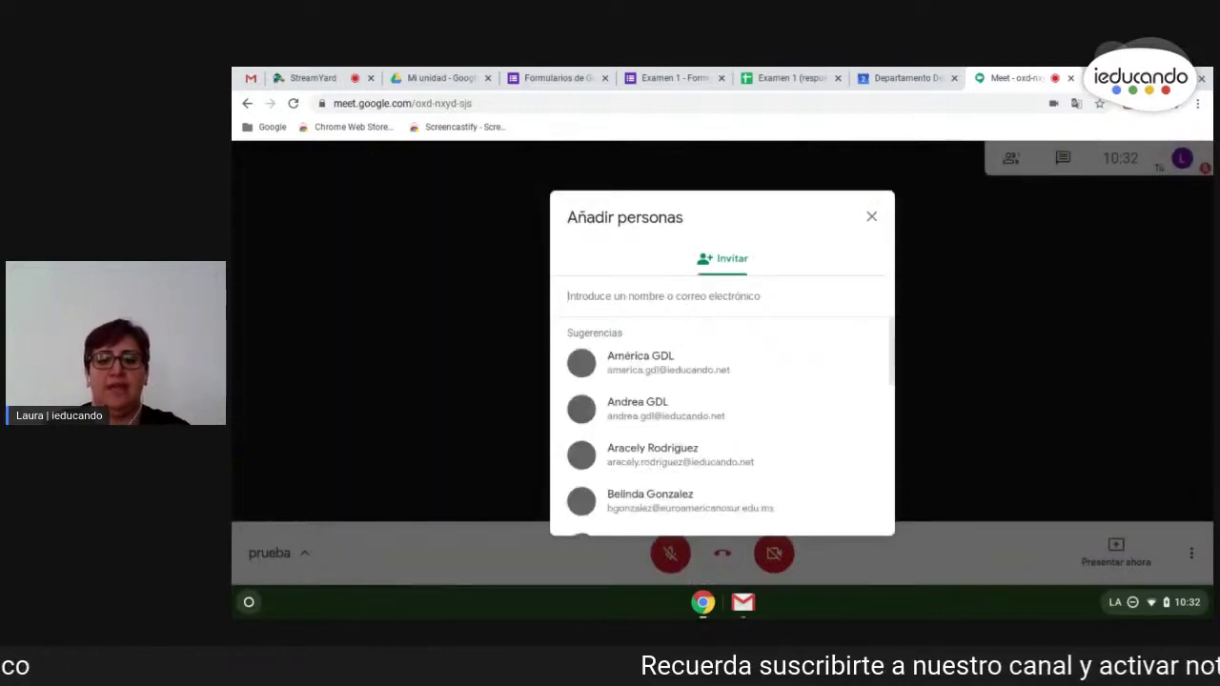
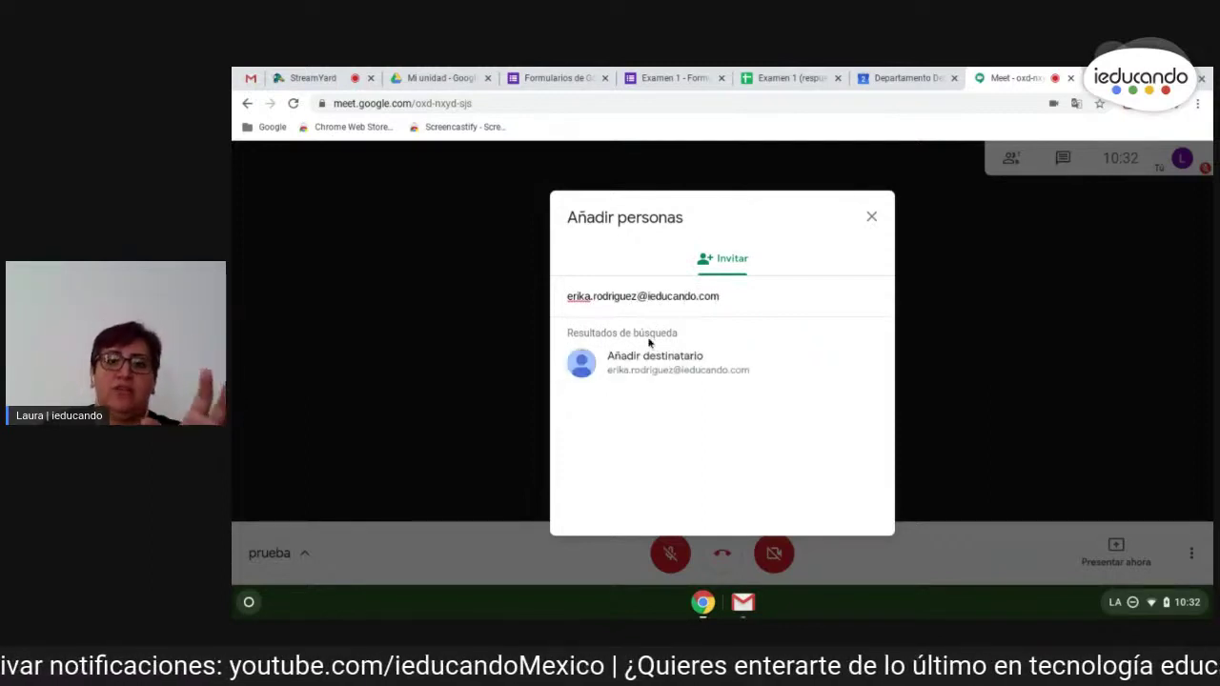
click(671, 365)
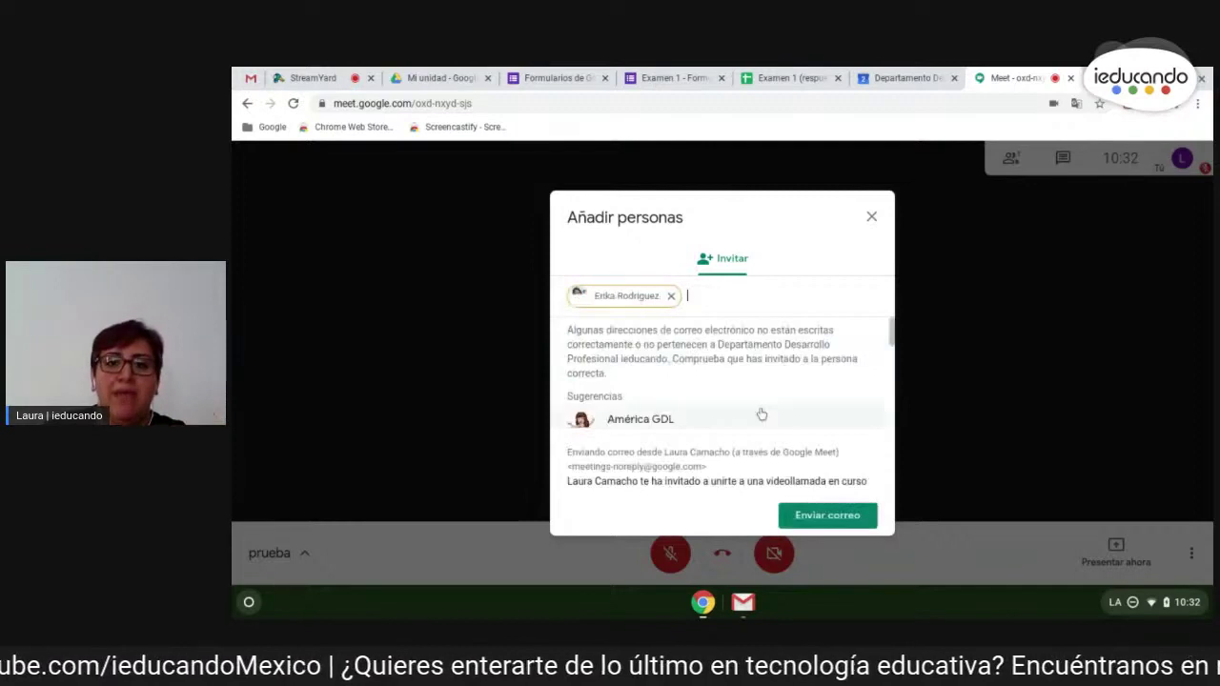
click(827, 516)
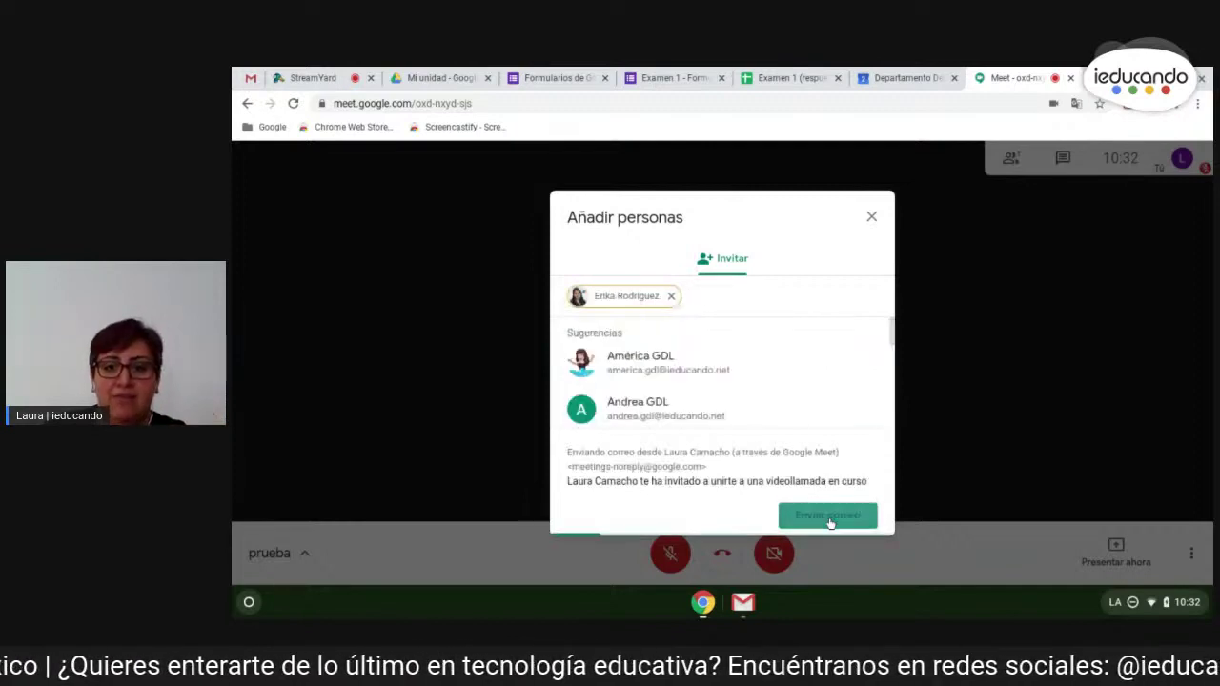